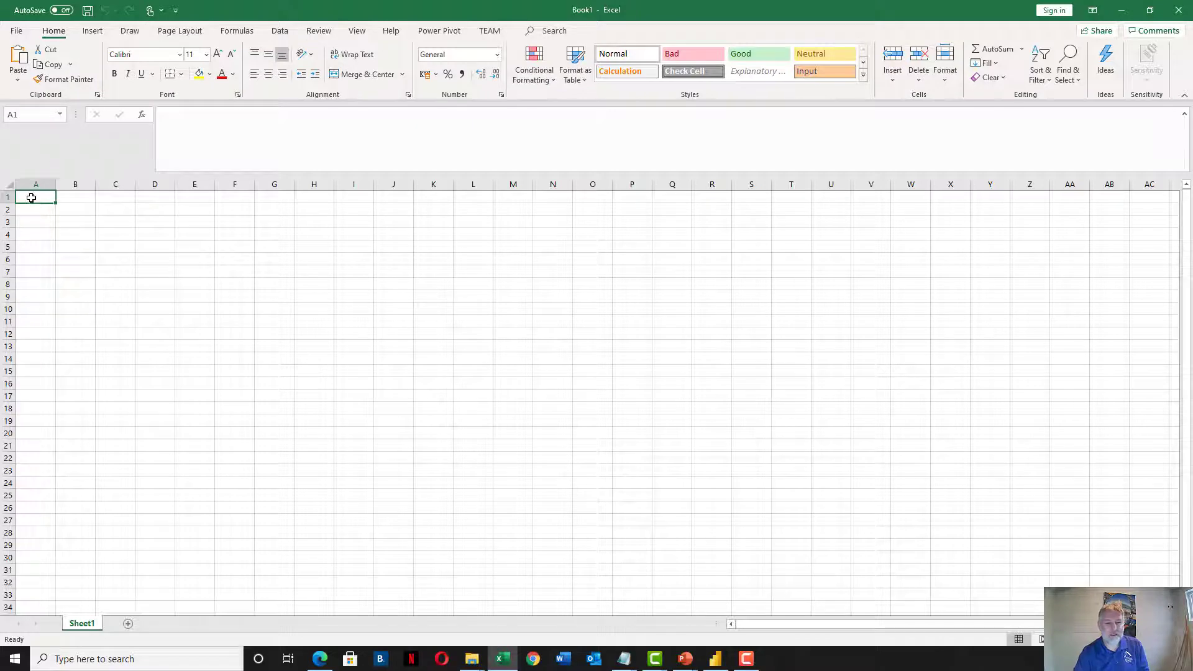
Enter headers Name, Location, Latitude, Longitude, Date across A1:E1 and autofit column D
type("Name")
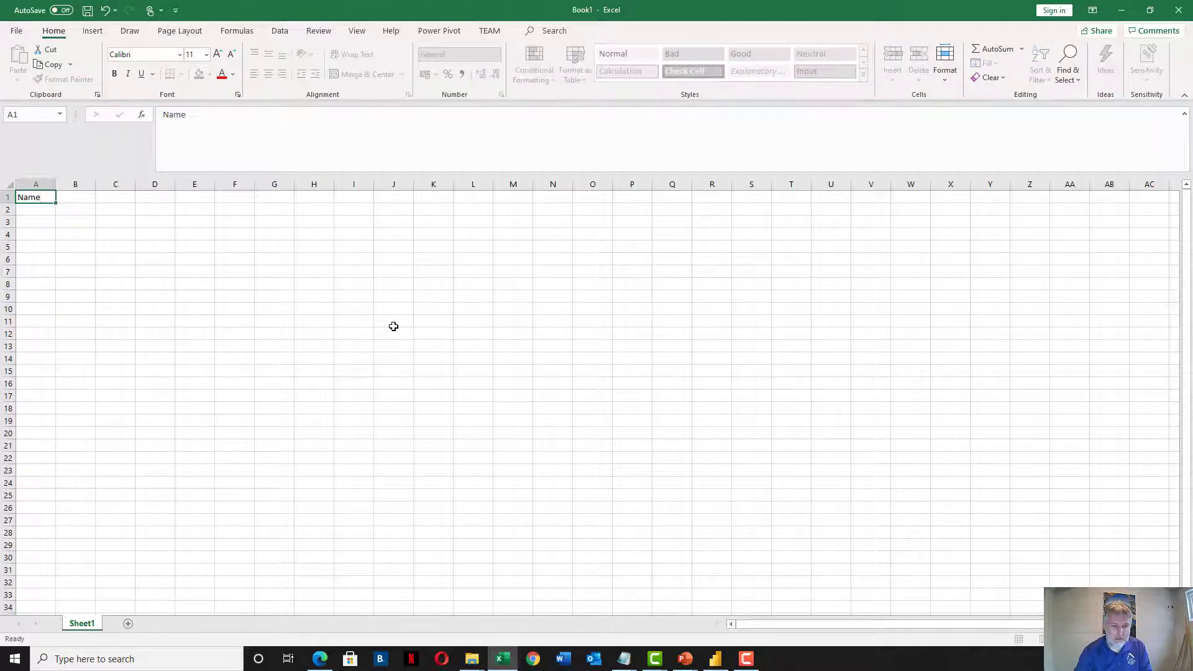
key("Tab")
type("La")
type("cation")
key("Tab")
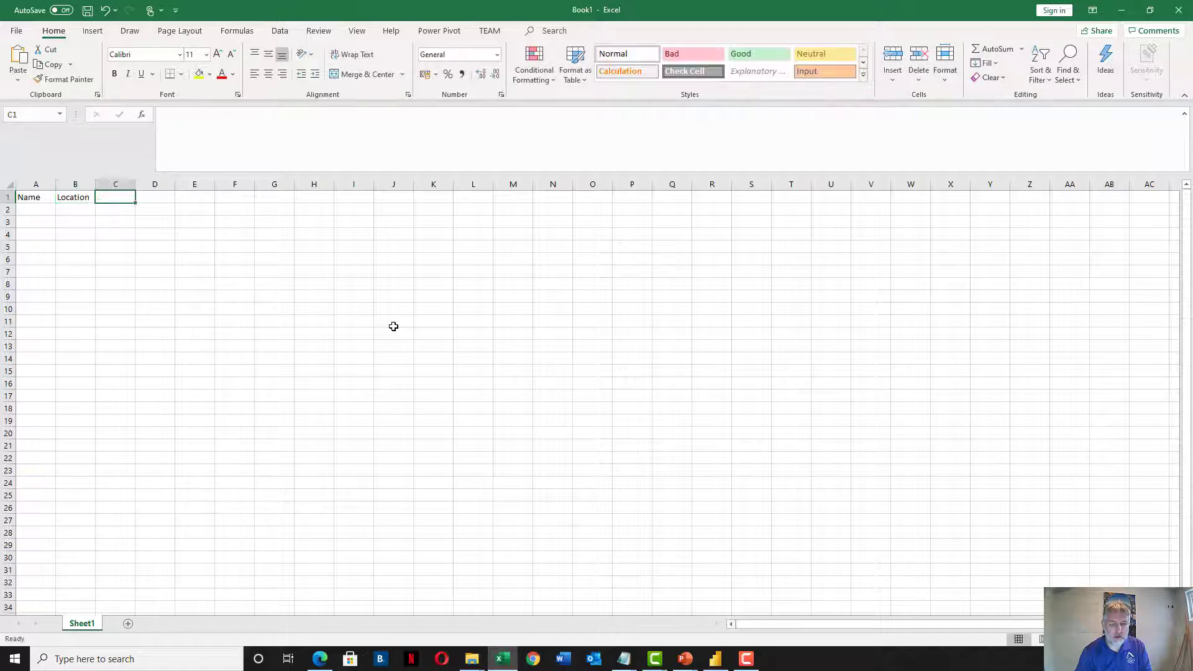
type("Latitude")
key("Tab")
type("Longitude")
key("Tab")
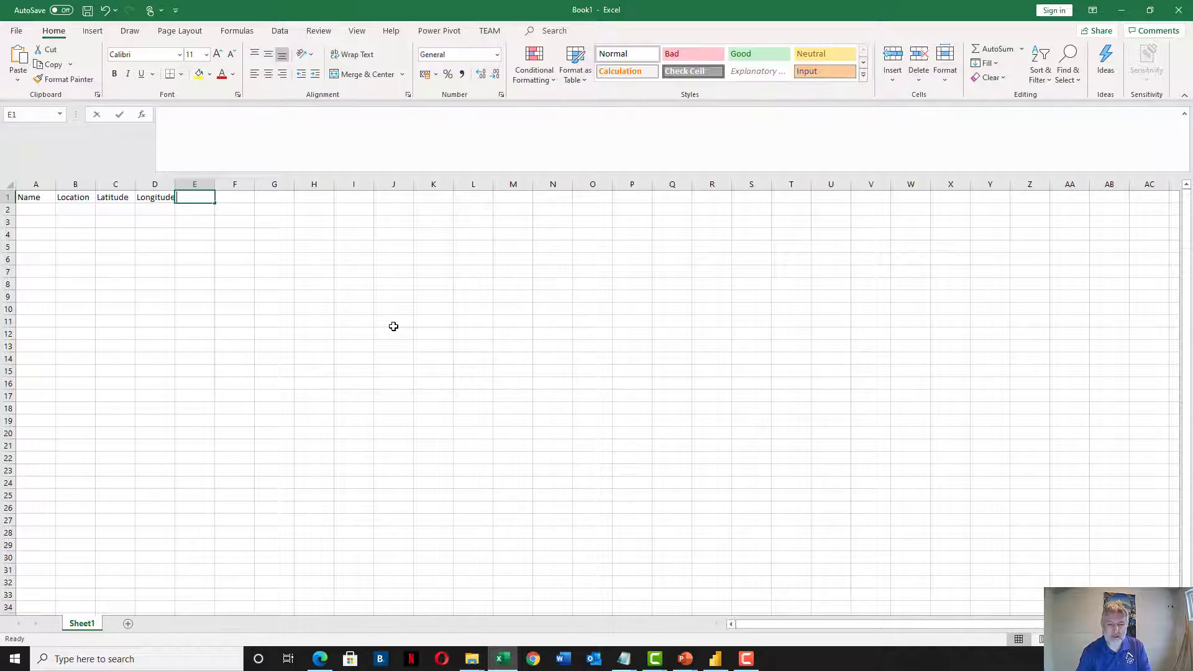
type("Date")
double_click(175, 184)
left_click(155, 184)
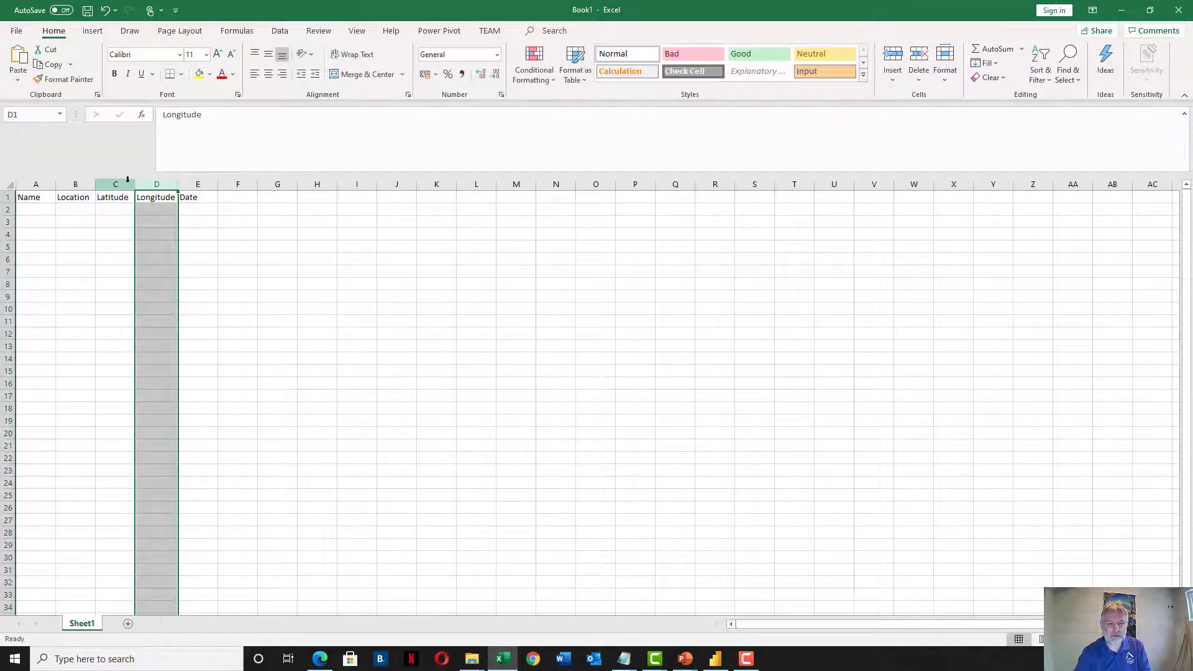
Enter a person's full name in A2 and their street address in B2, autofitting column B
left_click(38, 211)
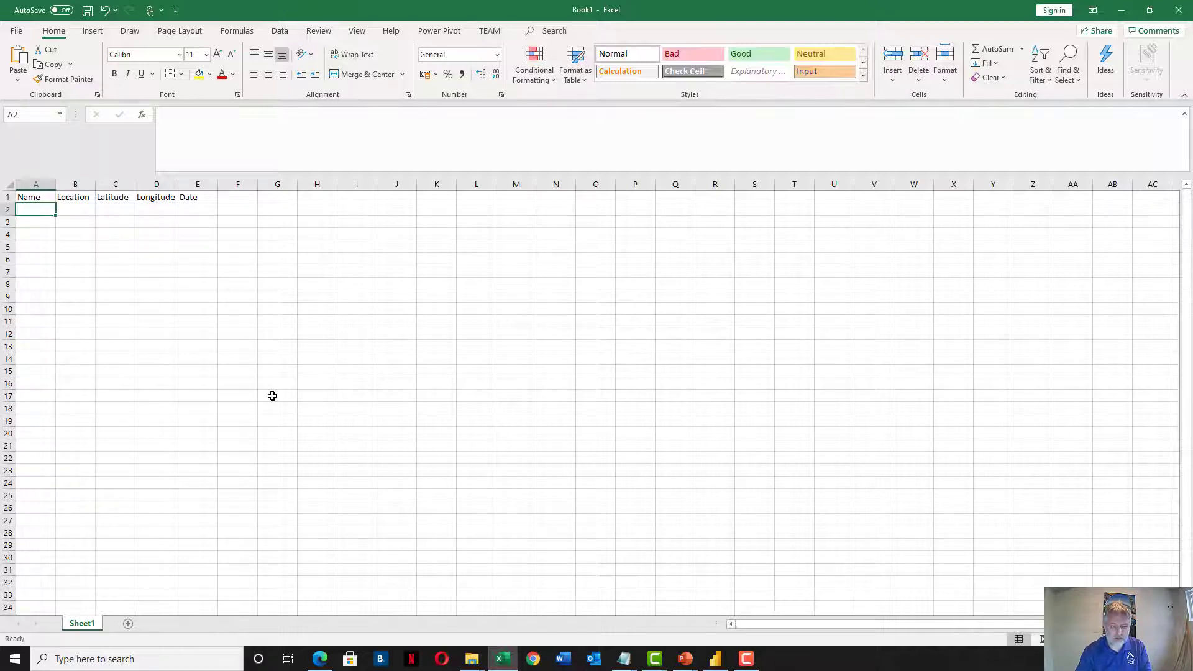
key("Tab")
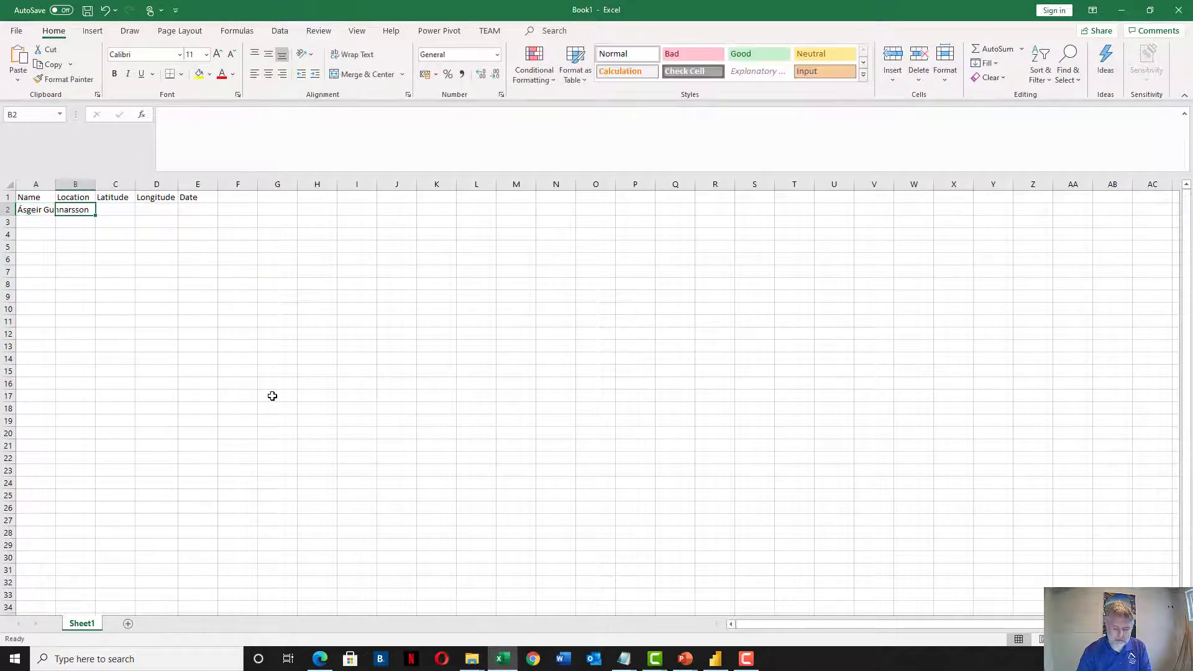
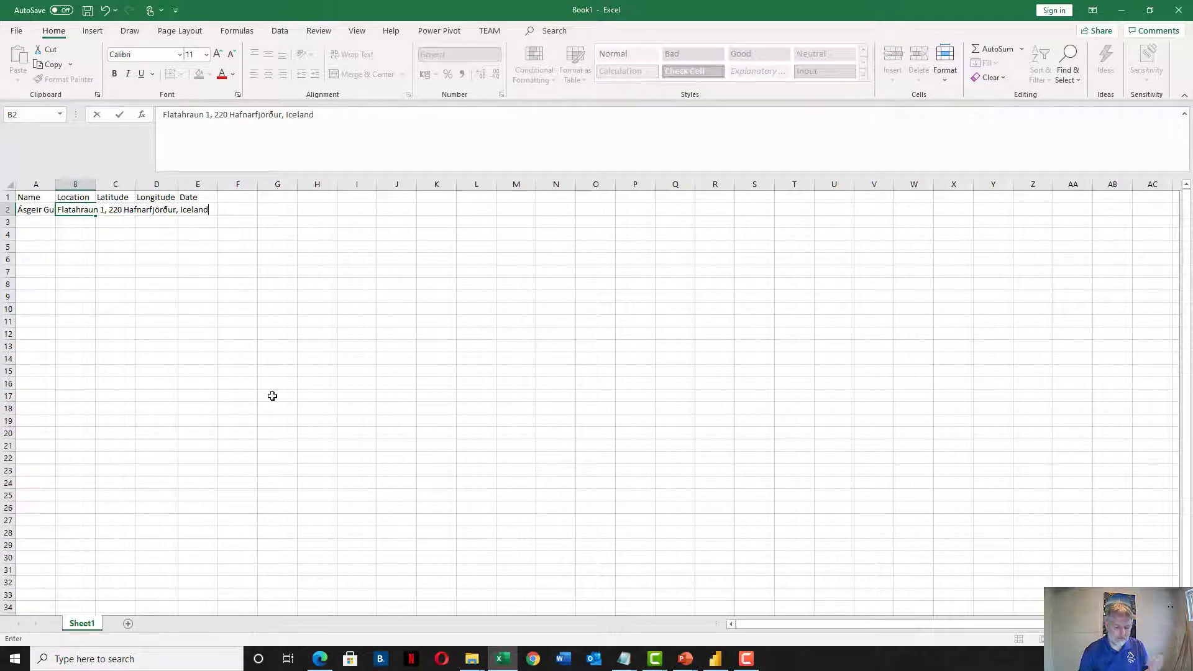
key("Tab")
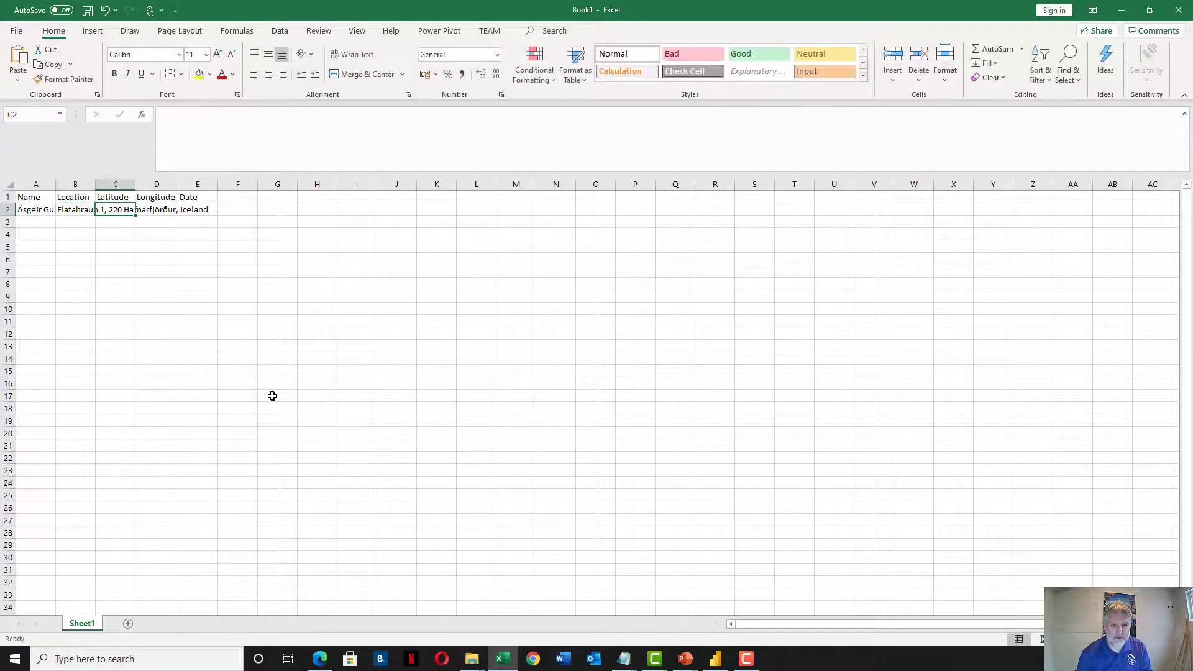
double_click(96, 184)
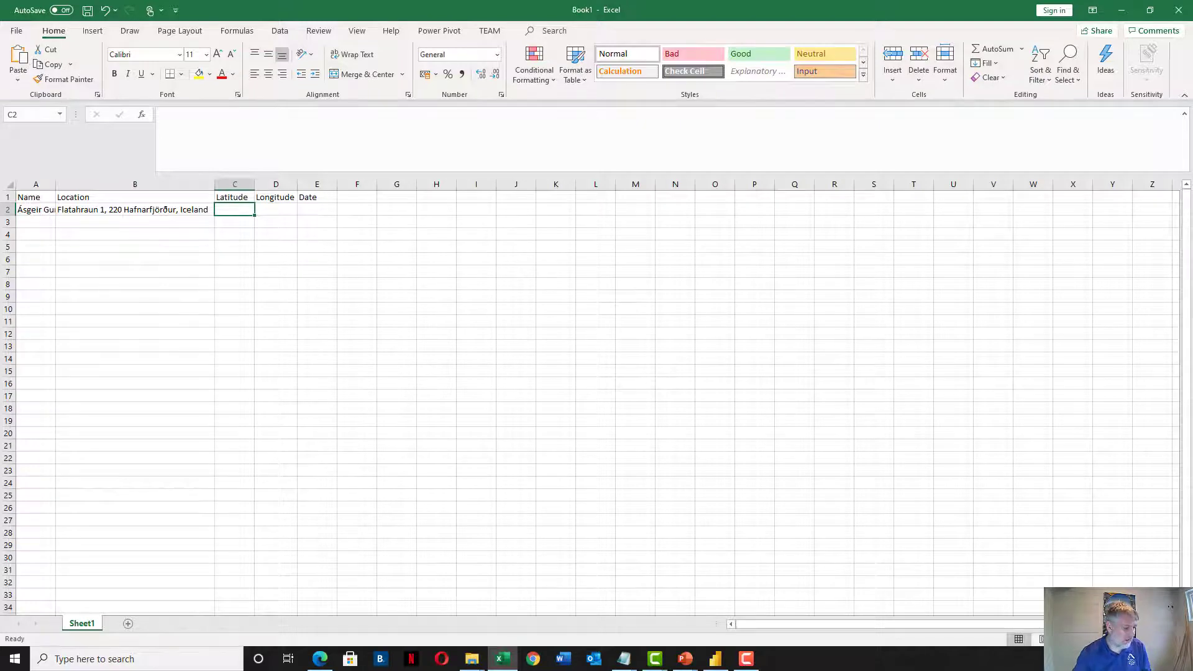
Paste latitude 55,84226 into C2 and longitude 12,07005 into D2 from the notes
key("alt+Tab")
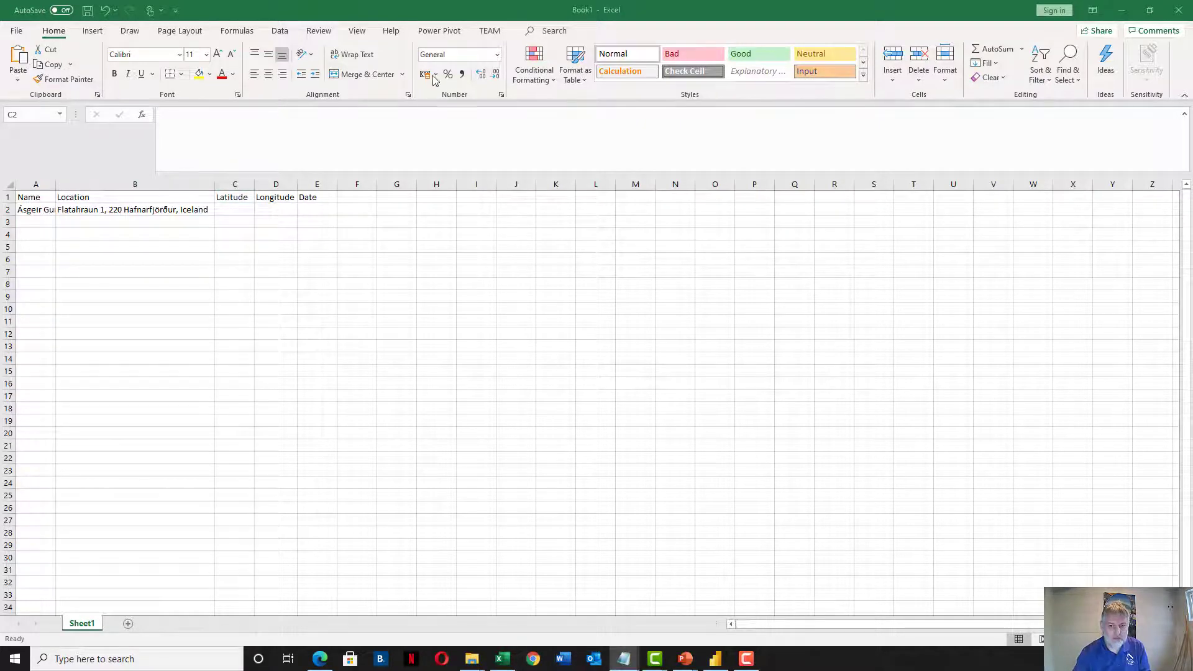
left_click(234, 209)
type("55,84226")
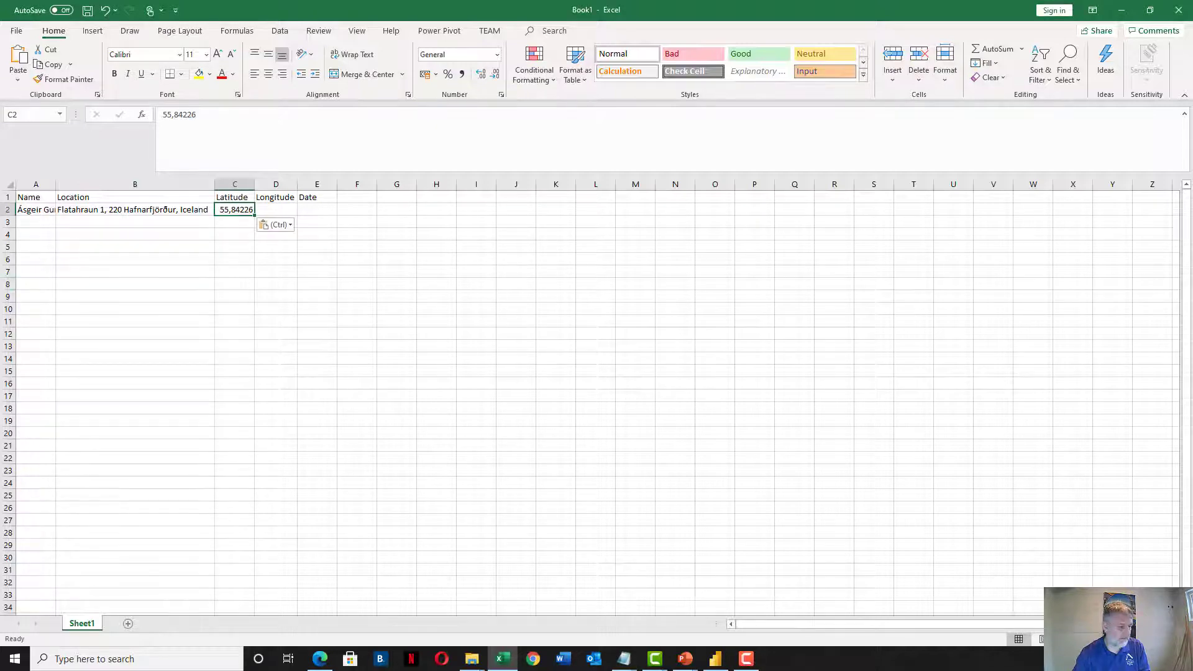
key("alt+Tab")
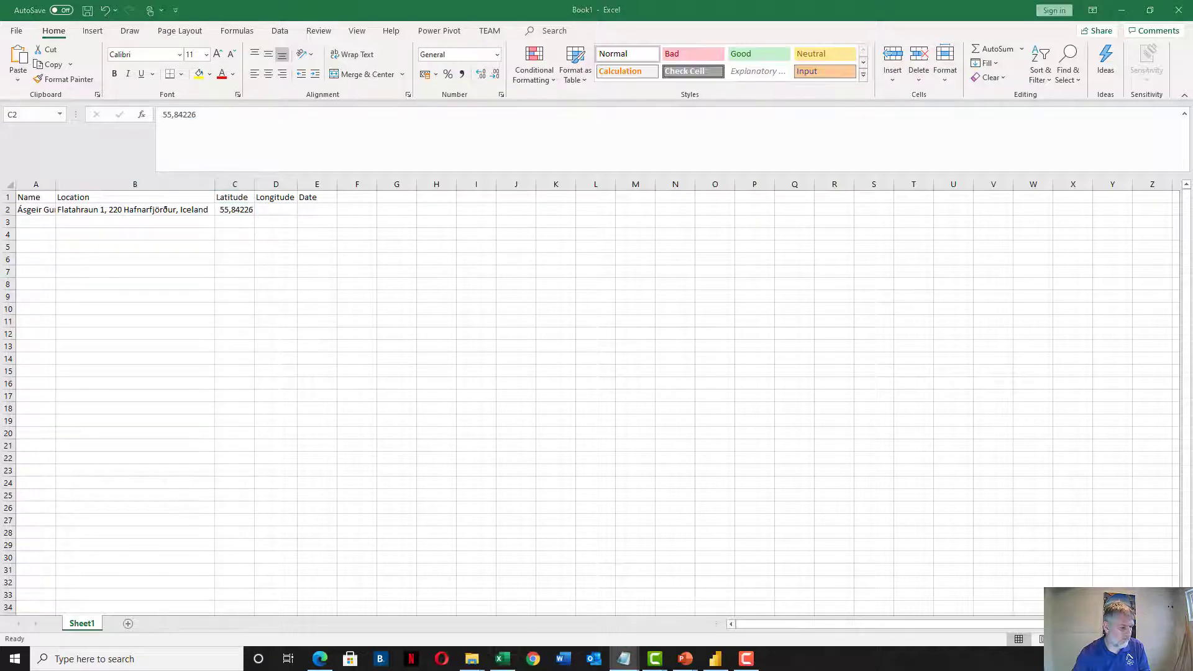
left_click(277, 209)
type("12,07005")
Enter the date 26.10.2020 in cell E2
left_click(327, 212)
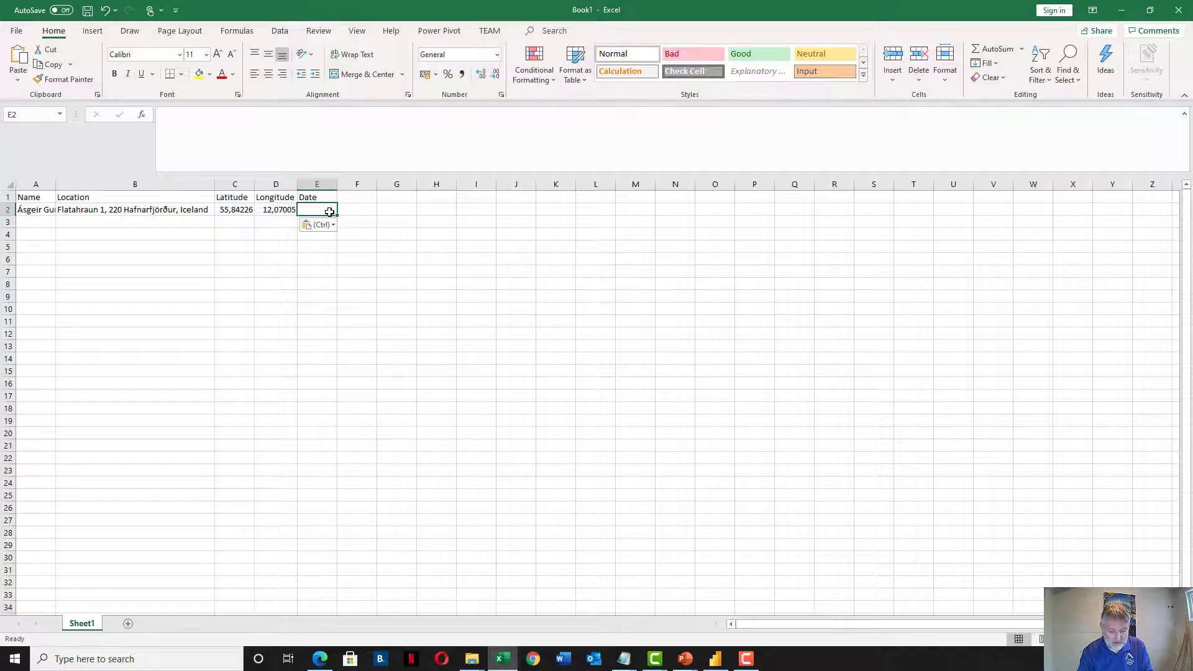
type("26.10")
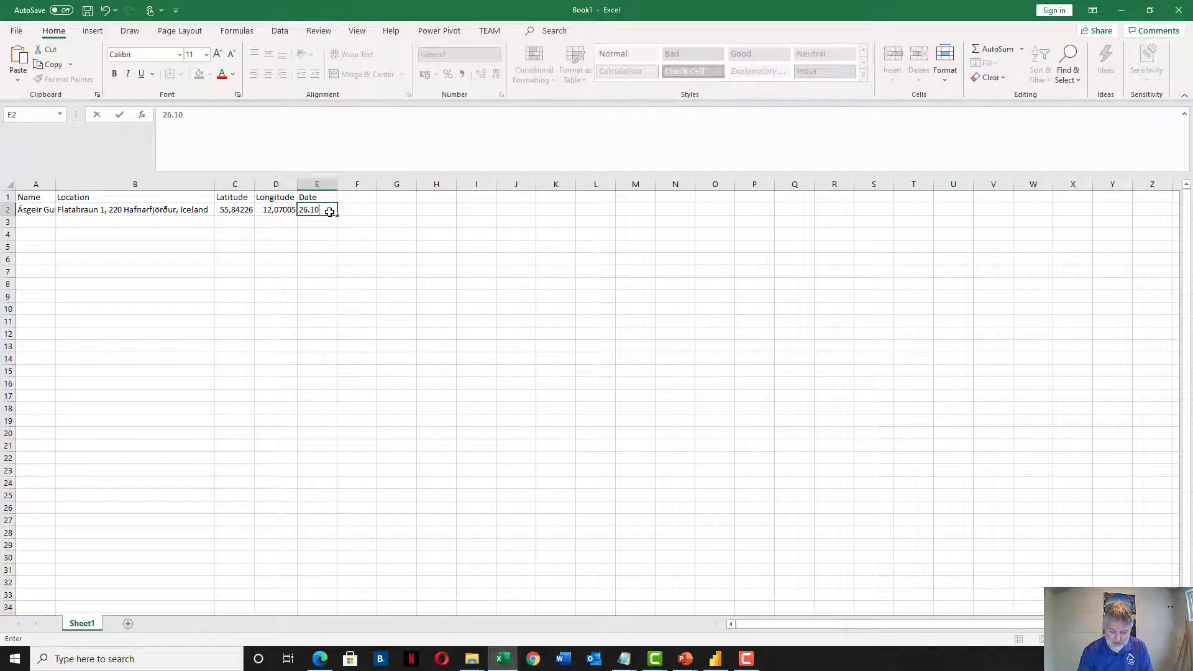
key("BackSpace")
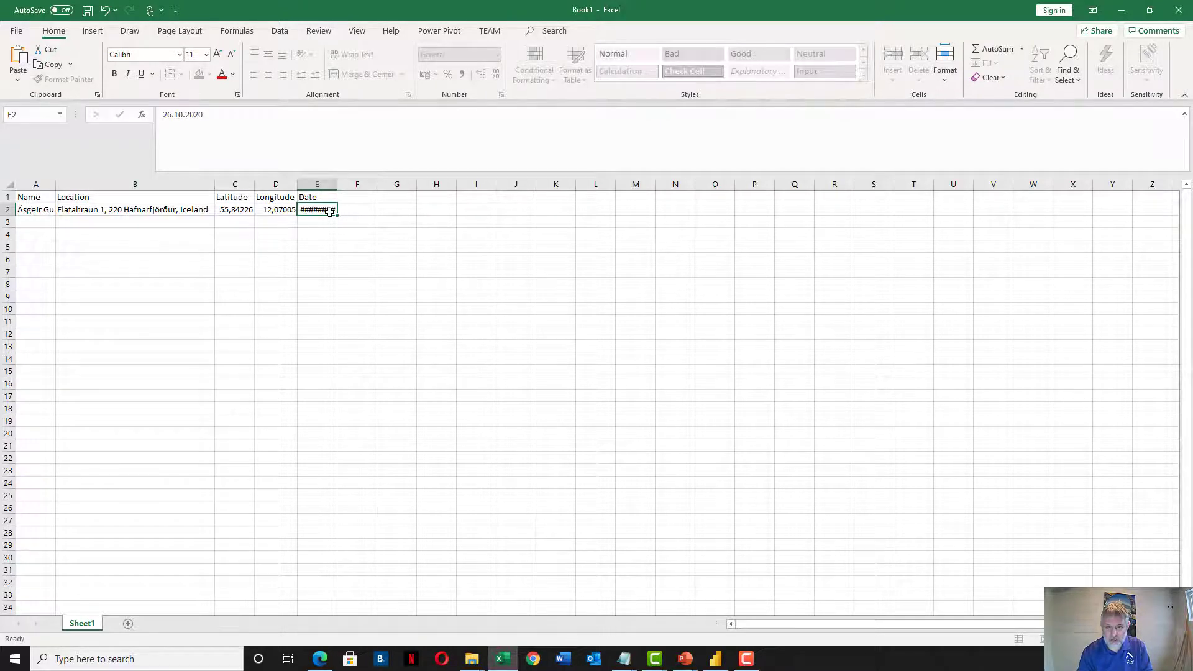
key("Return")
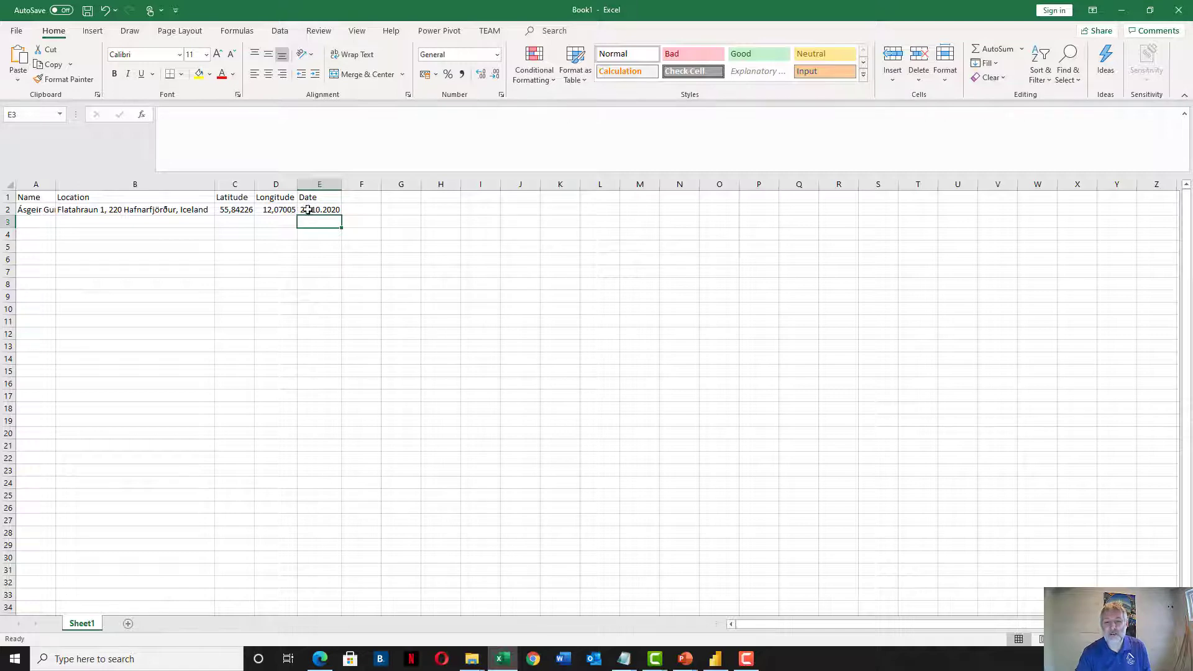
Convert the A1:E2 range into a table with headers and dismiss the Ideas suggestion
left_click(186, 199)
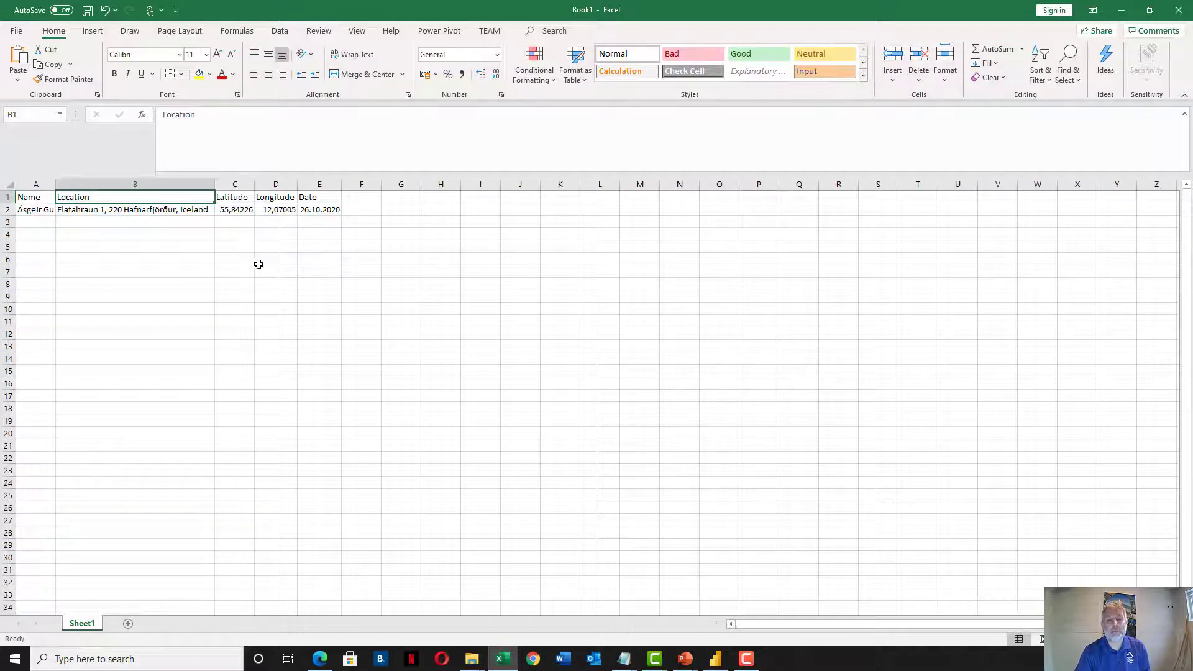
left_click(92, 30)
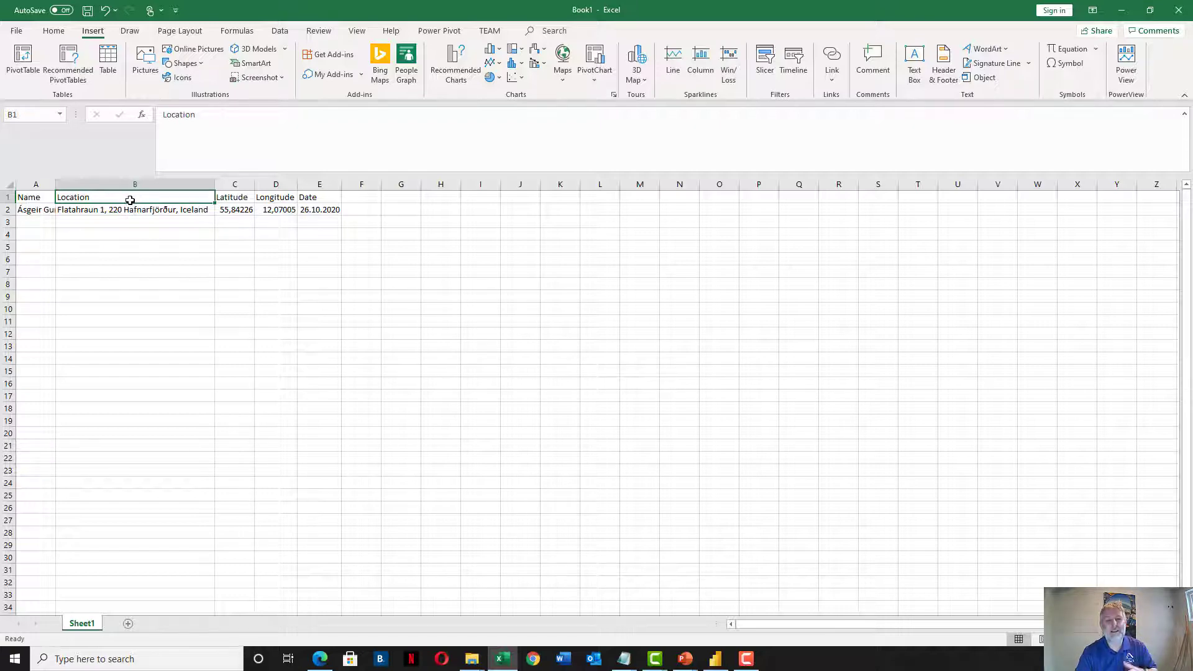
left_click(113, 58)
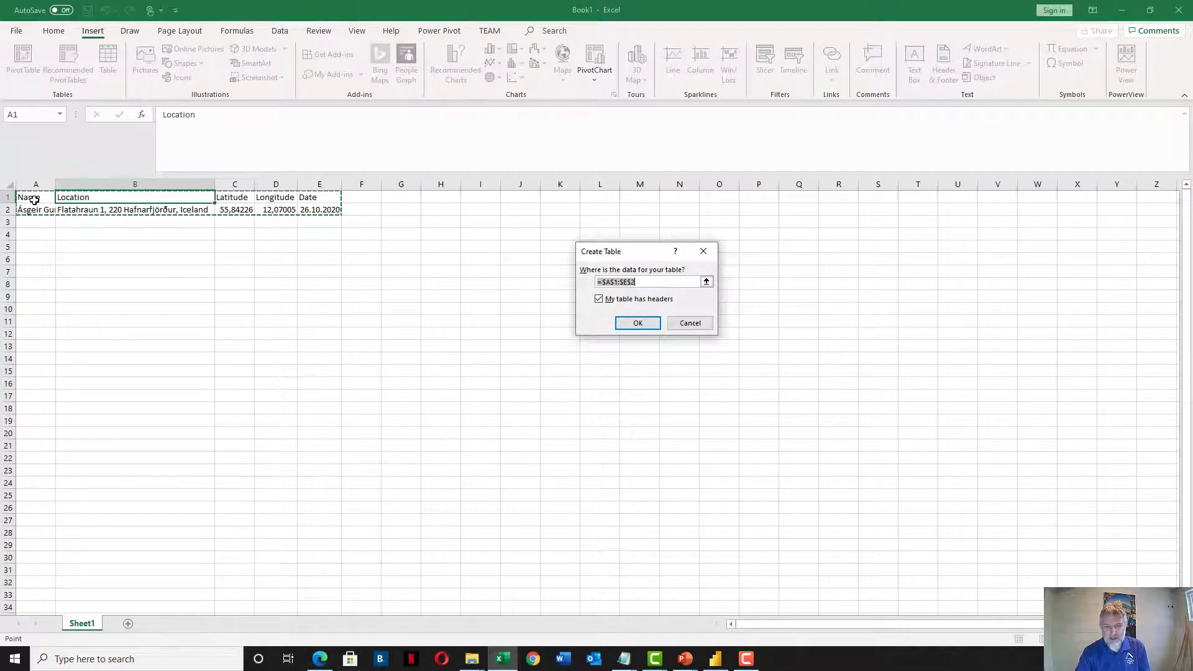
left_click(640, 324)
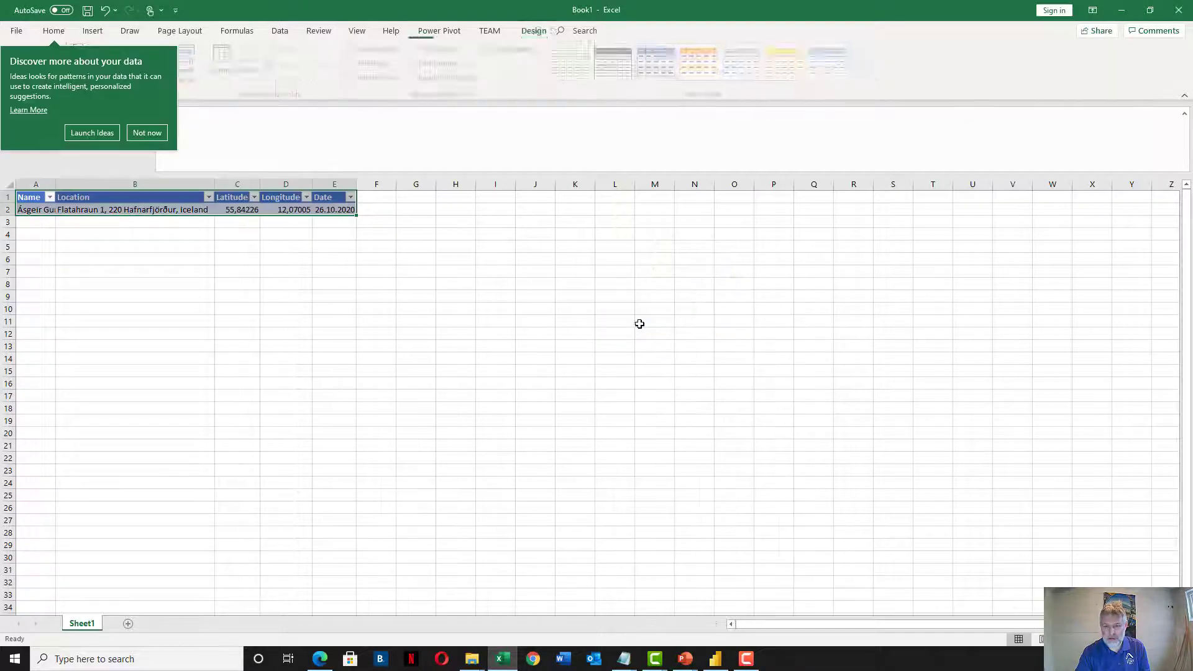
left_click(146, 133)
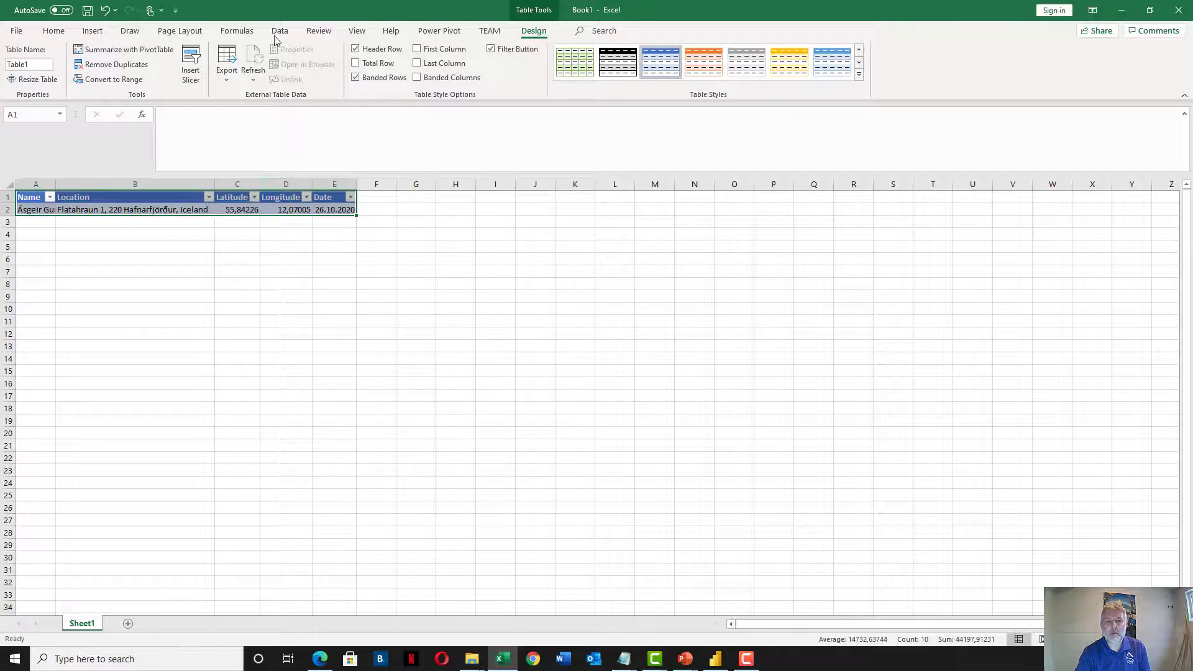
Rename the table Table1 to PASSSummit2020 through the Name Manager
left_click(237, 31)
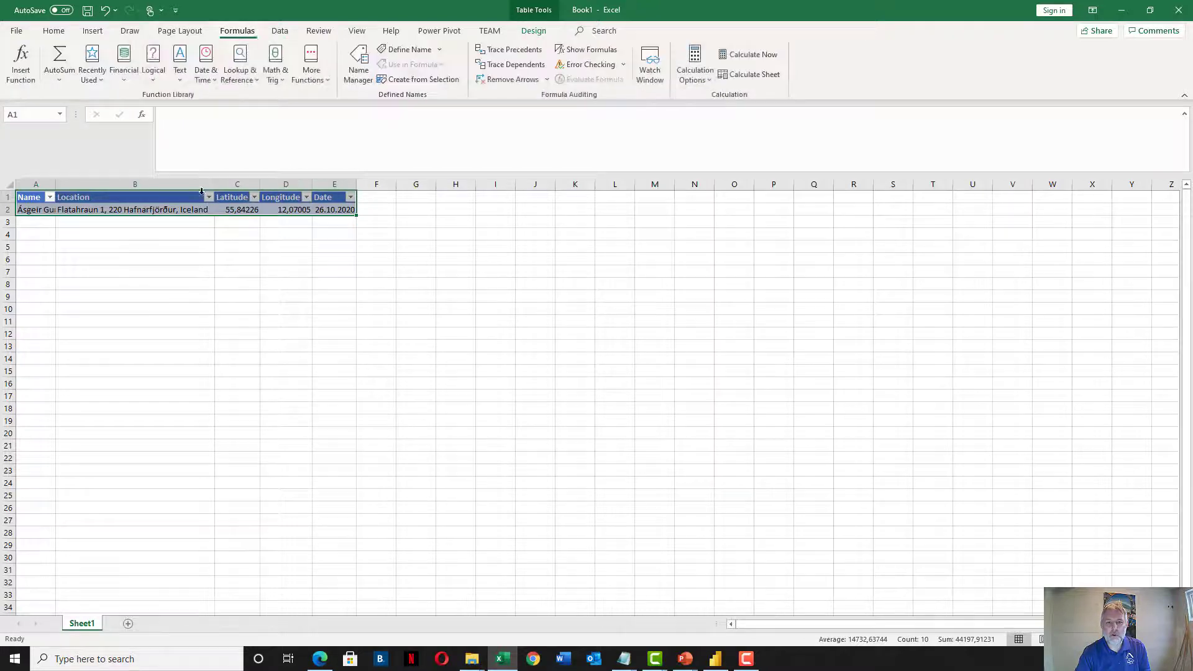
left_click(407, 50)
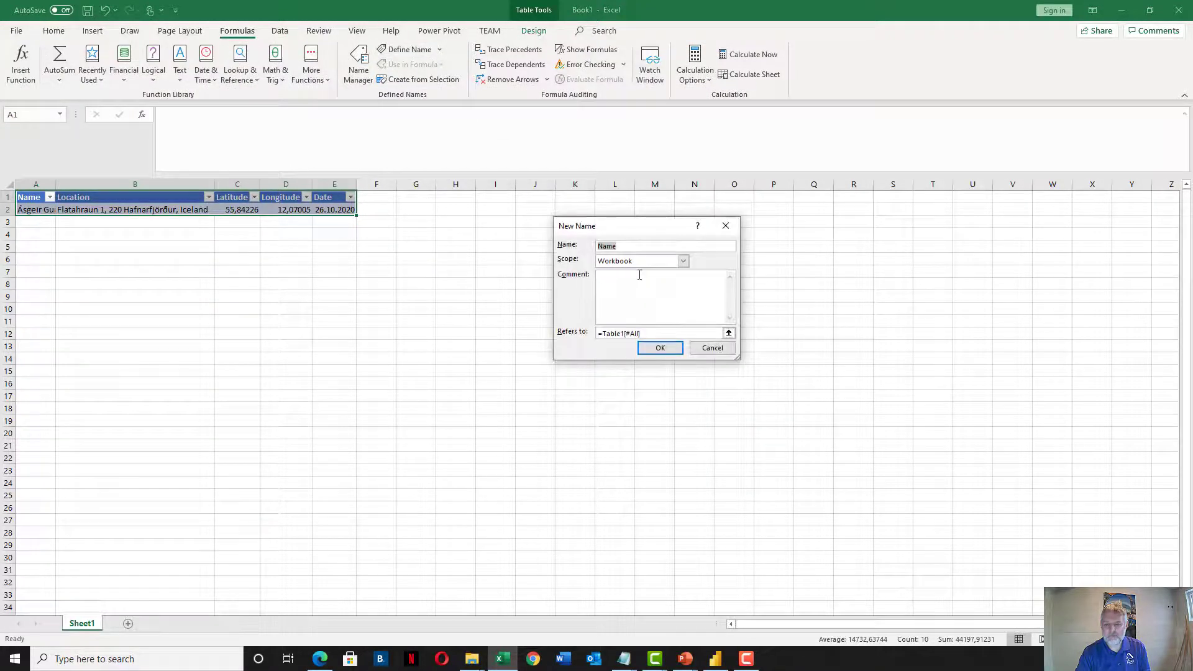
left_click(720, 348)
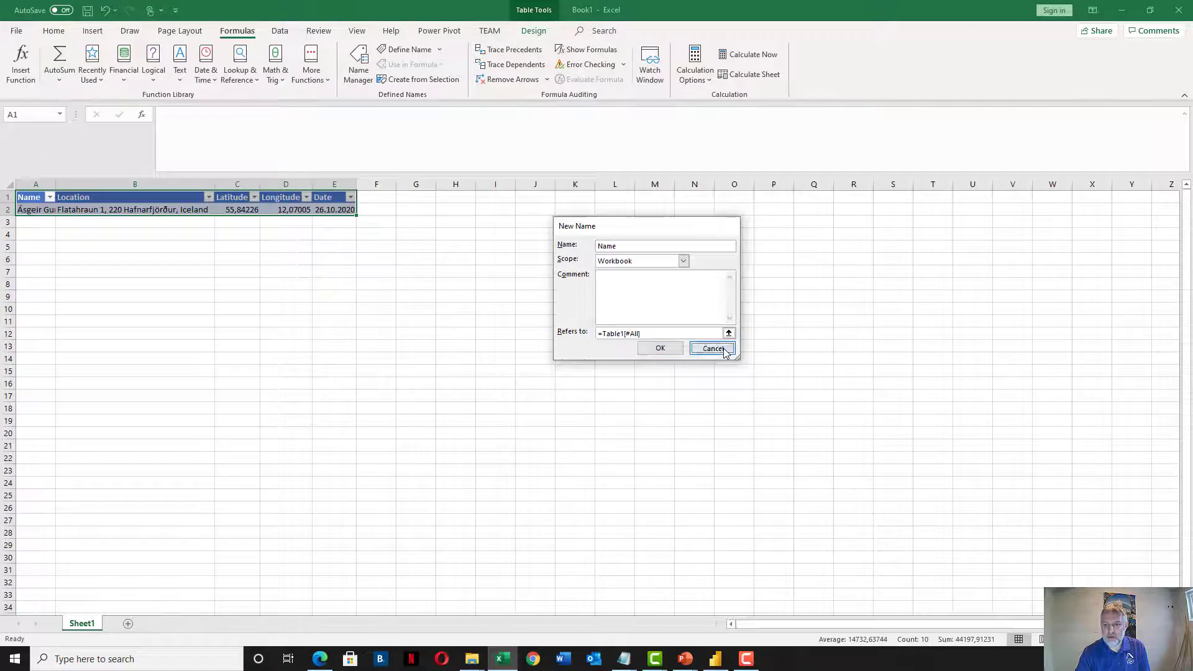
left_click(359, 59)
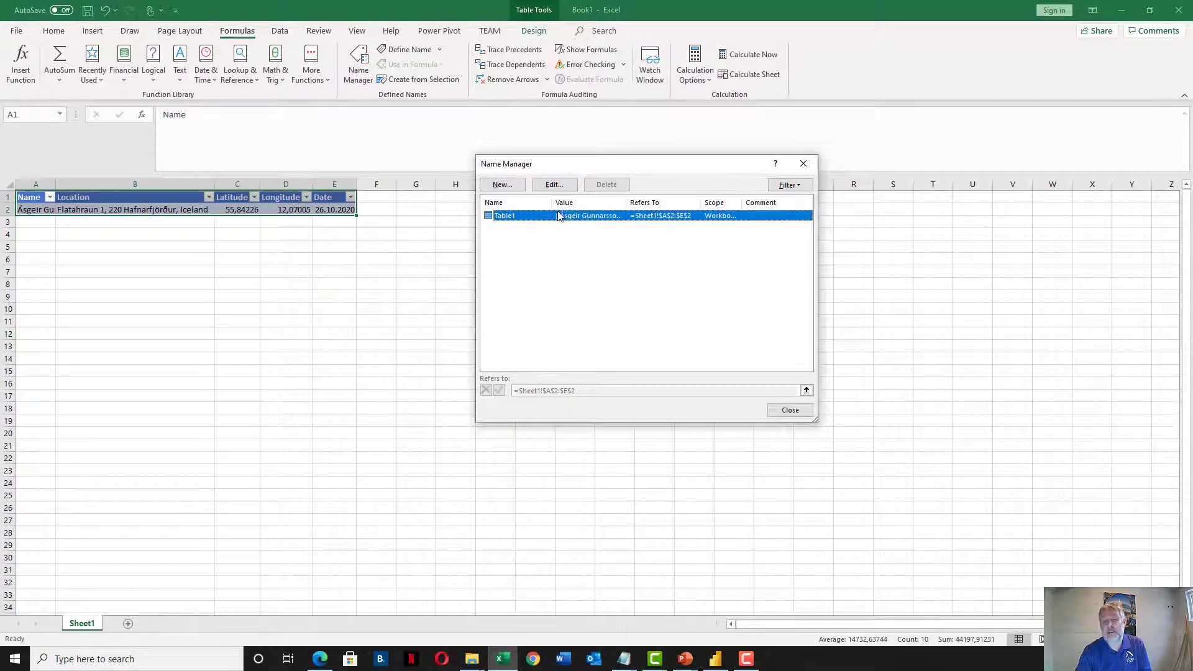
left_click(554, 184)
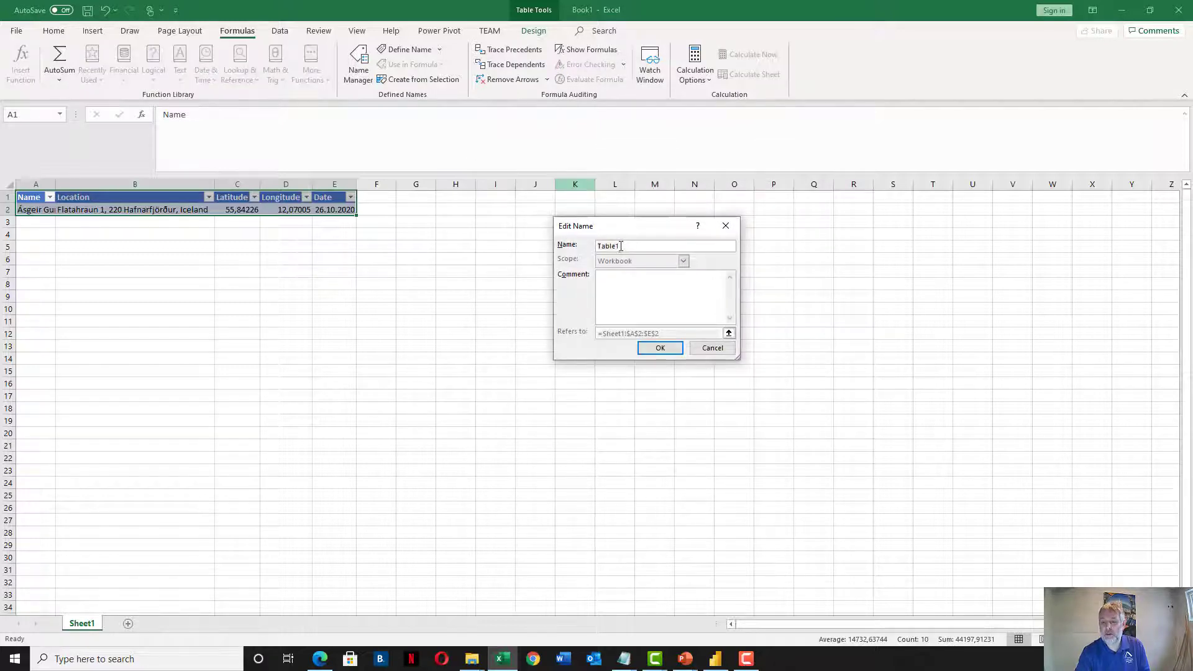
type("PASSSUm")
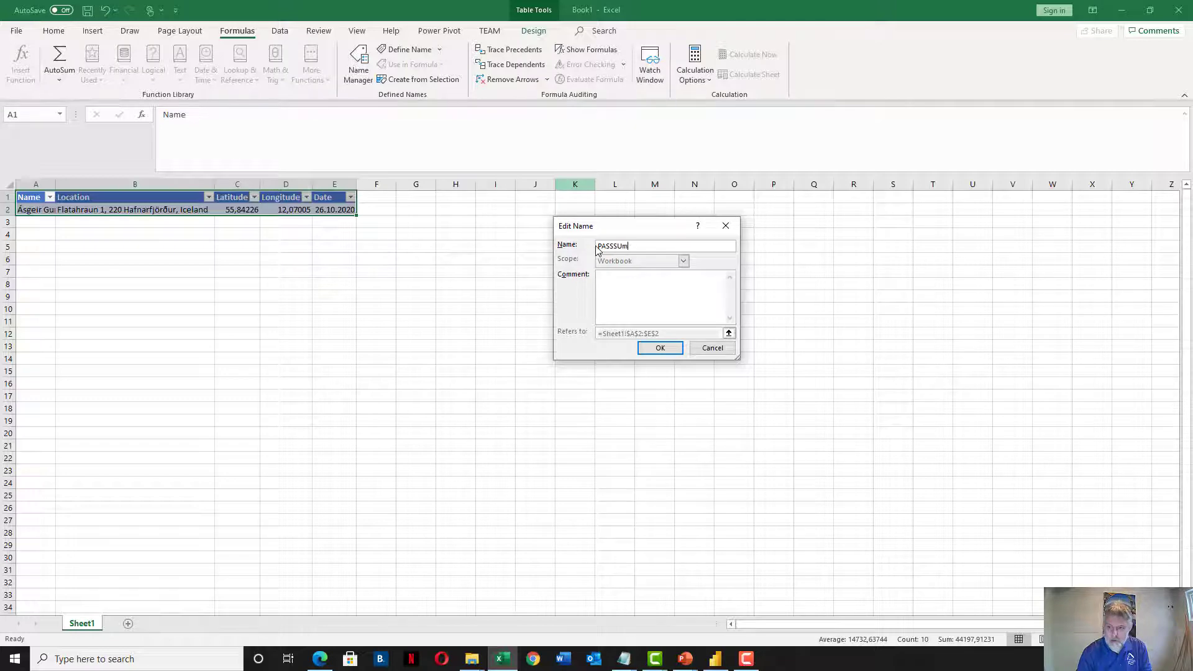
key("BackSpace")
key("BackSpace")
key("BackSpace")
key("BackSpace")
type("ummit202")
left_click(660, 348)
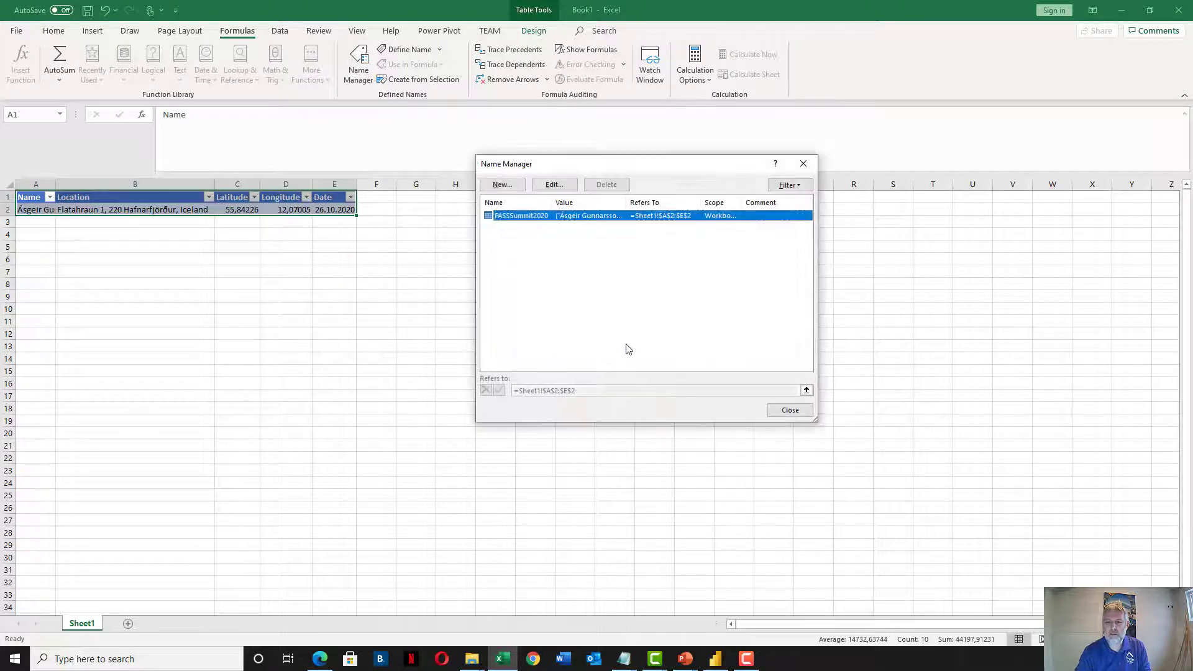
left_click(792, 411)
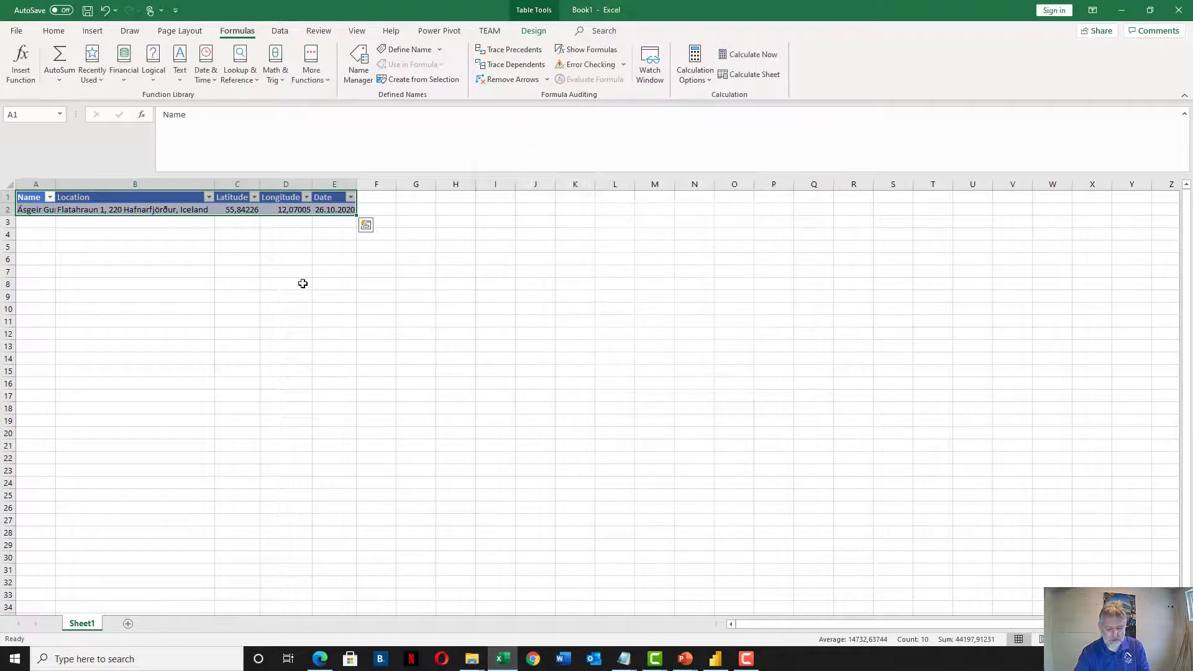
key("ctrl+s")
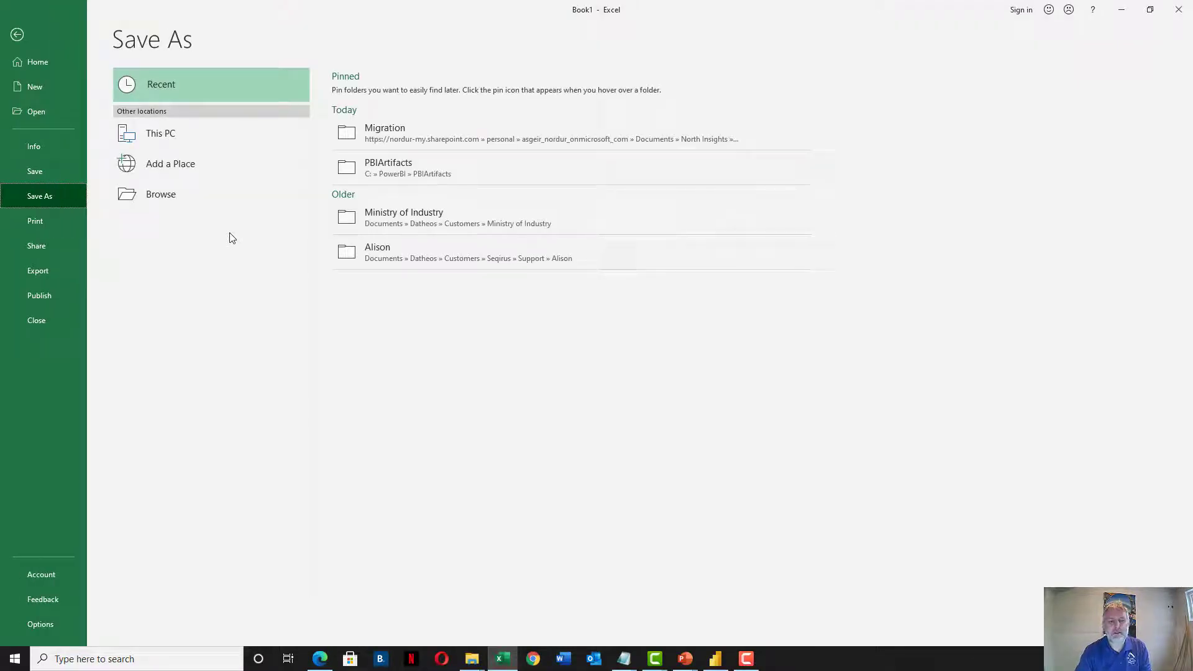
Create a new folder PASSSummit2020 inside OneDrive Documents\CheckInApp in the Save As browser
left_click(186, 145)
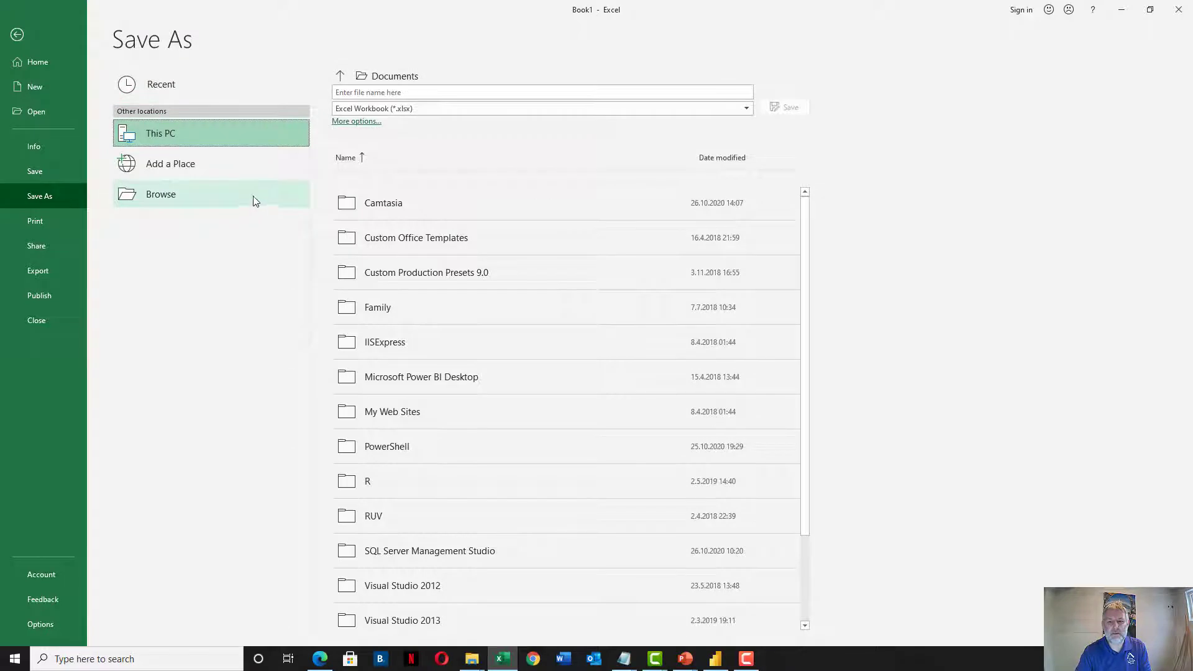
left_click(342, 121)
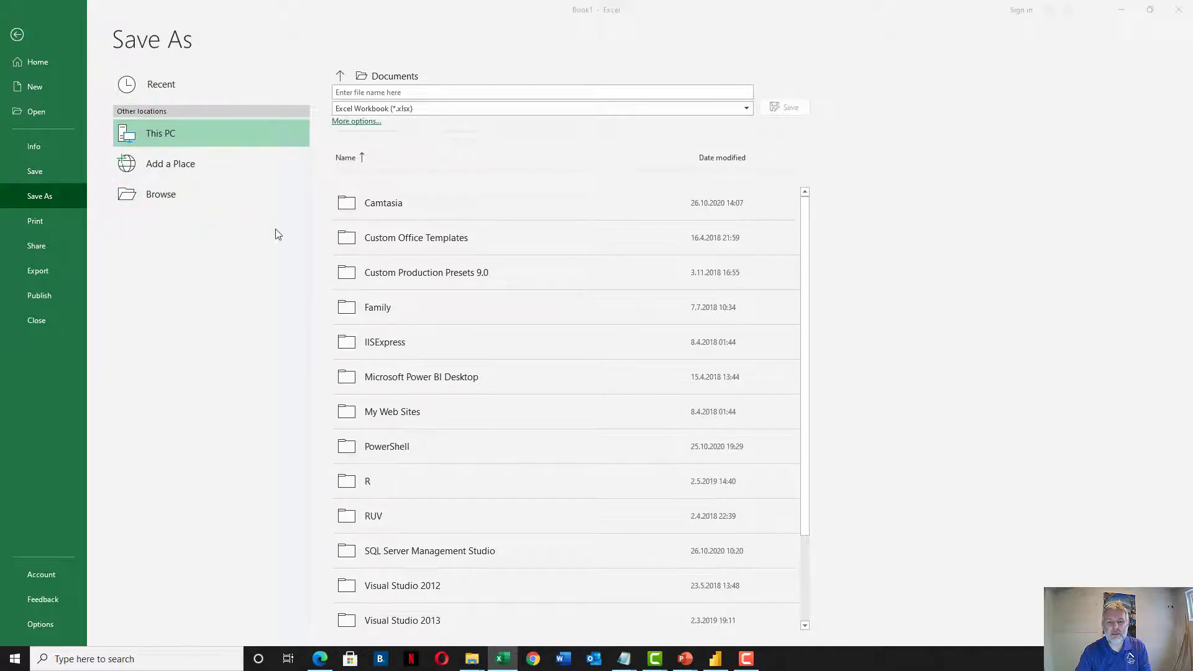
left_click(65, 178)
double_click(186, 181)
left_click(161, 92)
double_click(160, 91)
left_click(91, 54)
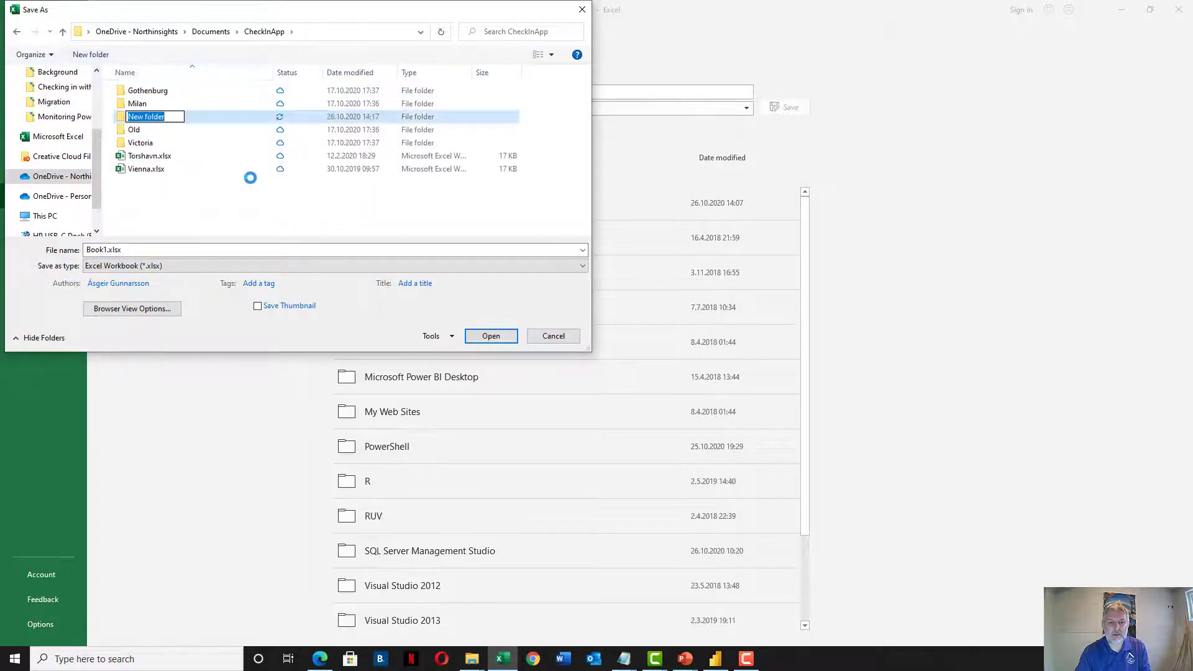
type("PASSSu")
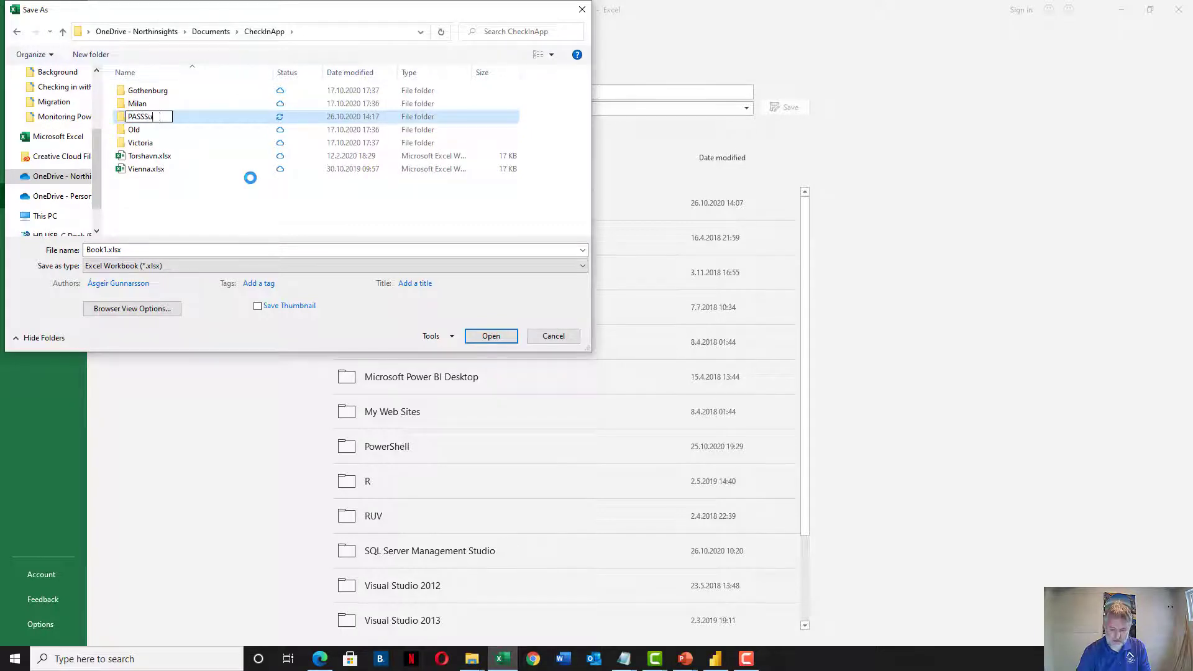
type("mmit2020")
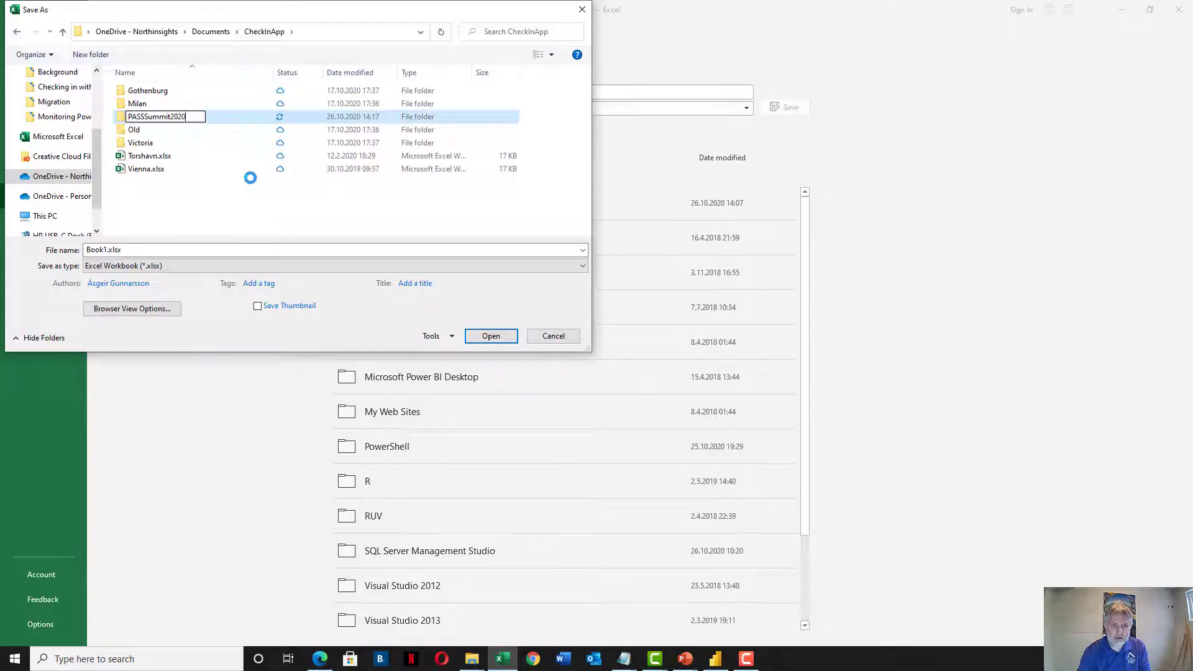
key("Return")
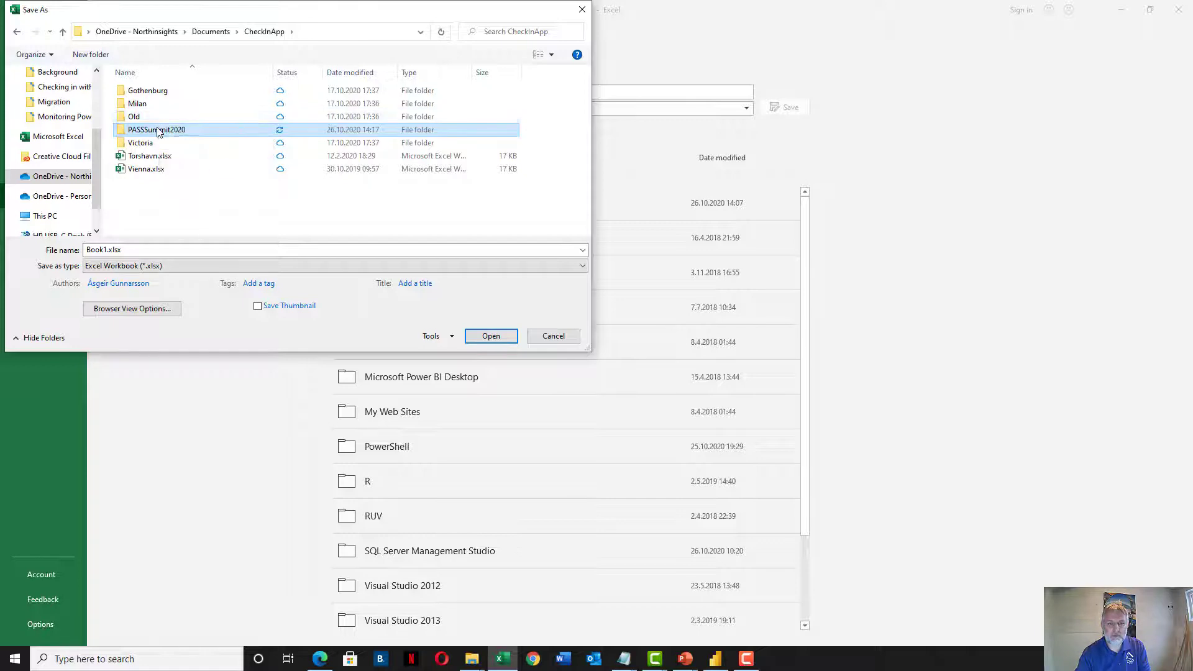
Save the workbook as PASSSummit2020 inside the new PASSSummit2020 folder
double_click(163, 129)
double_click(163, 249)
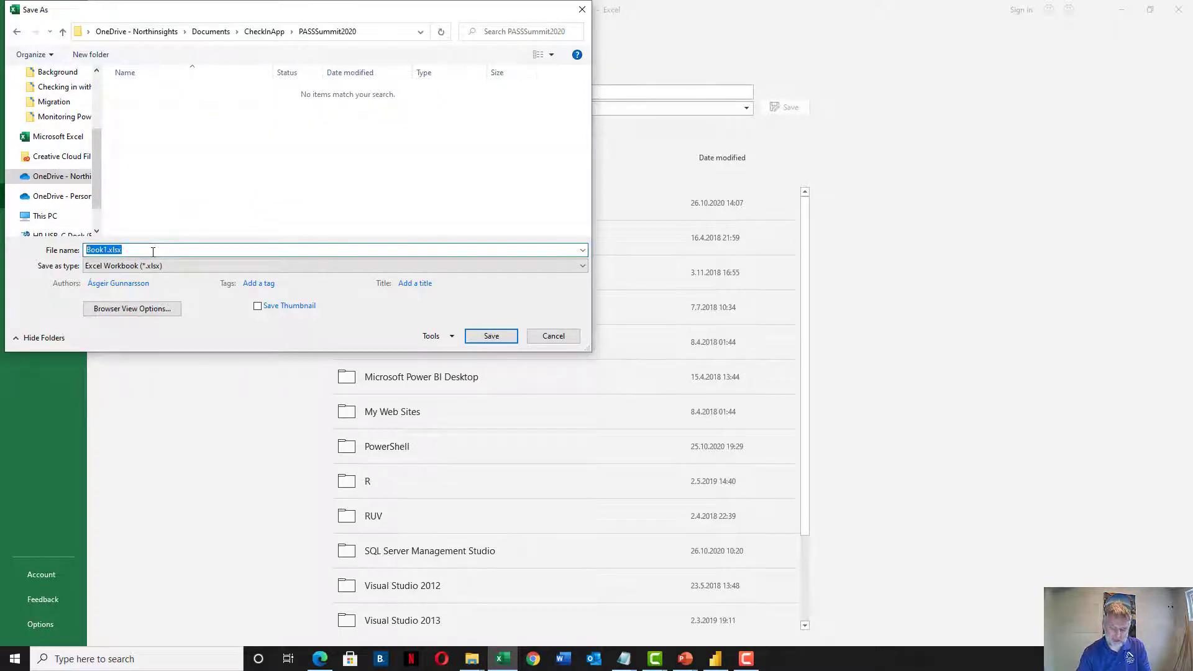
type("PASSSummit2020")
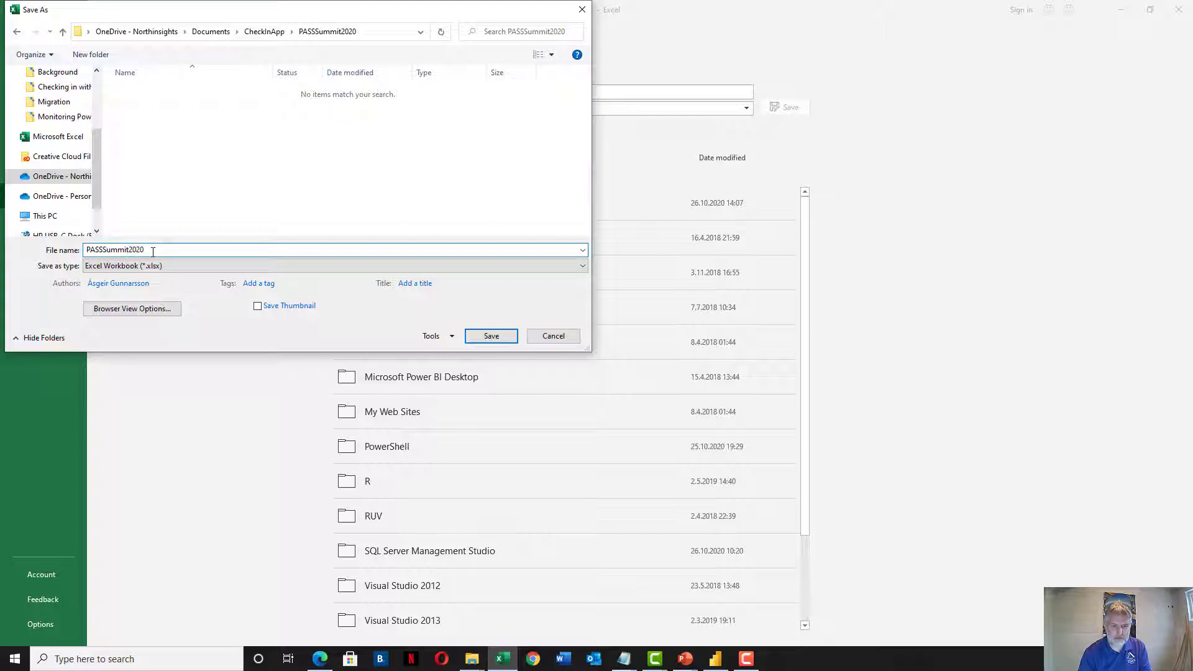
left_click(491, 336)
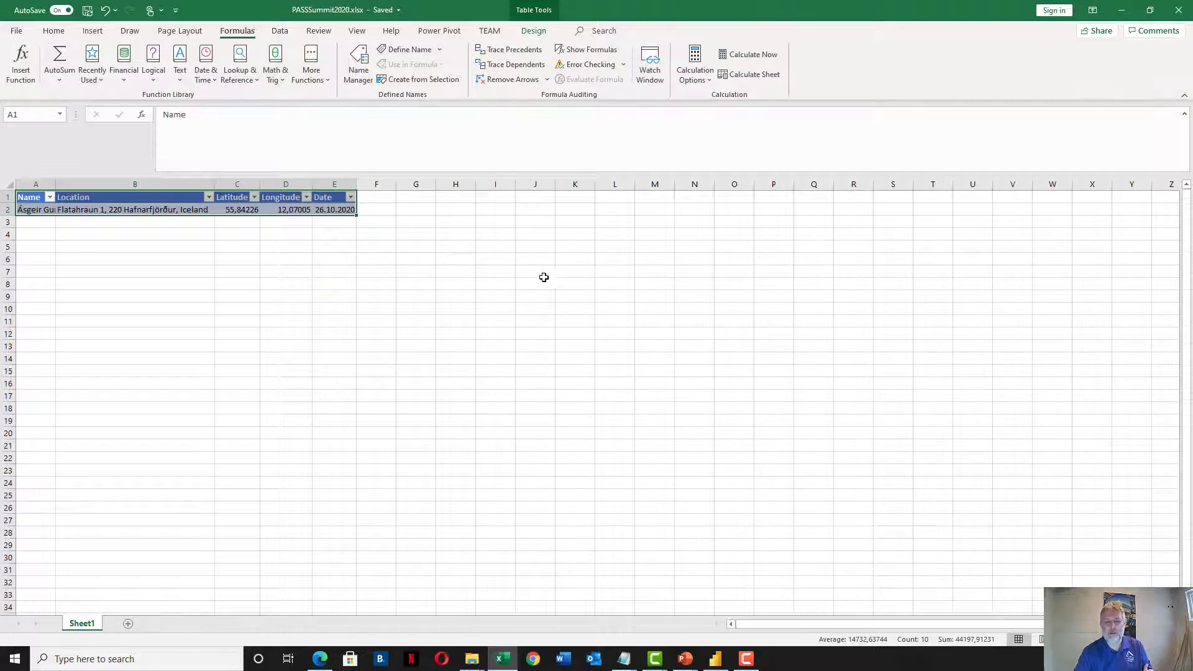
Copy the workbook's file path from File > Info, then bring up Power BI Desktop
left_click(16, 31)
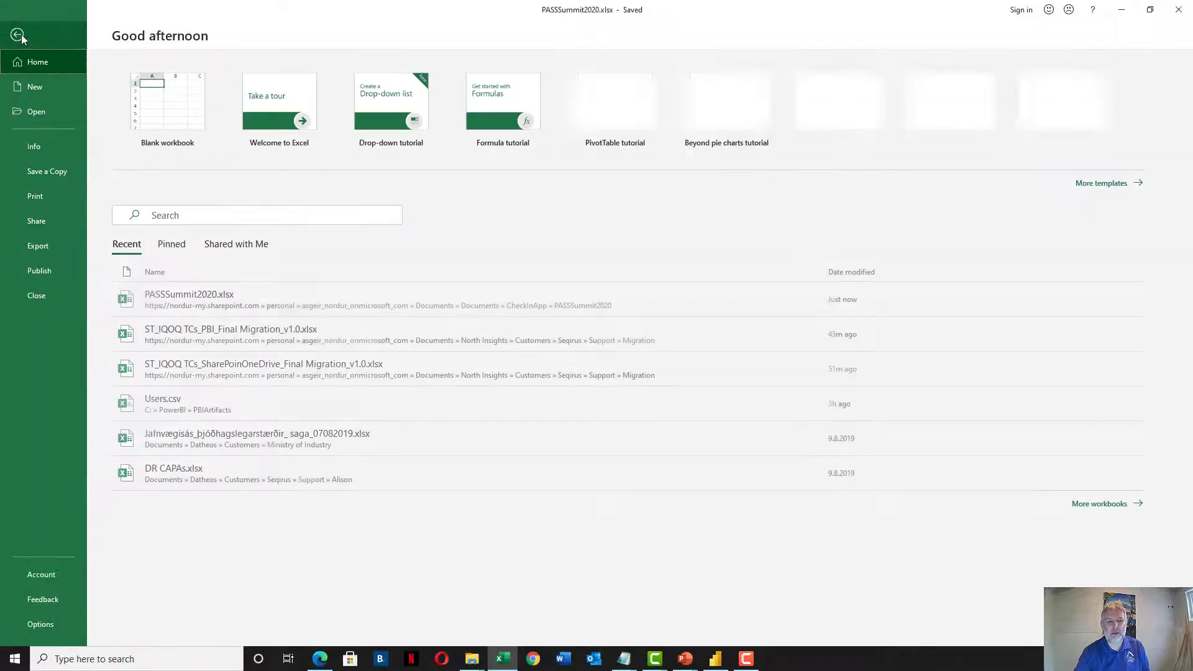
left_click(39, 141)
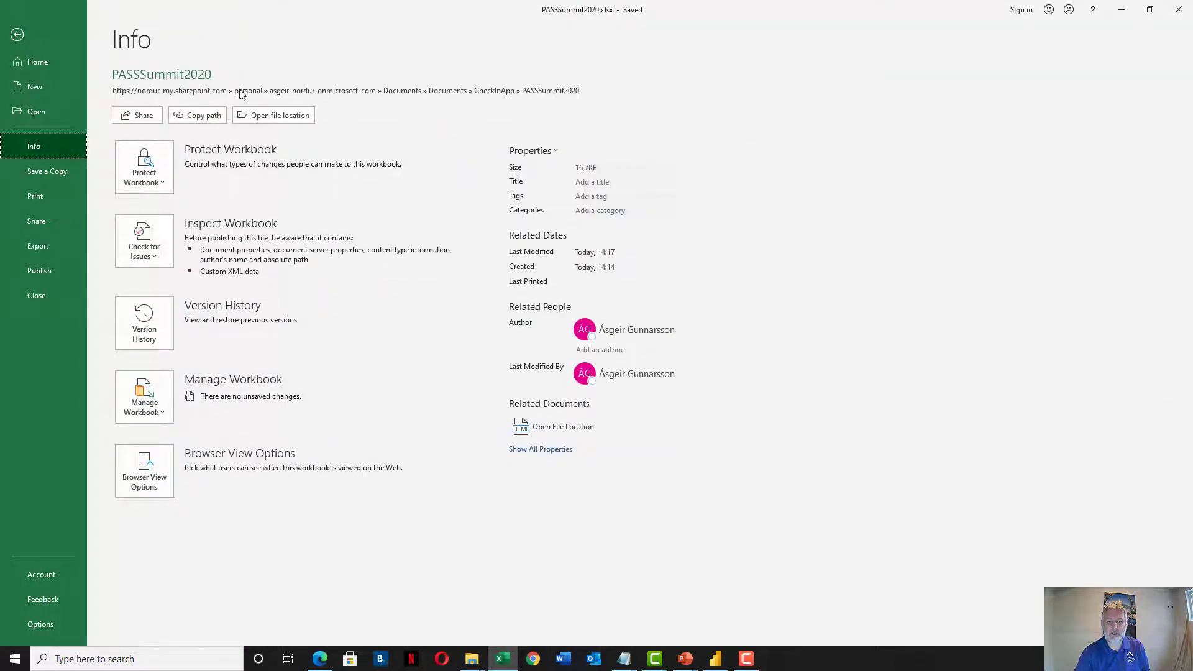
left_click(203, 118)
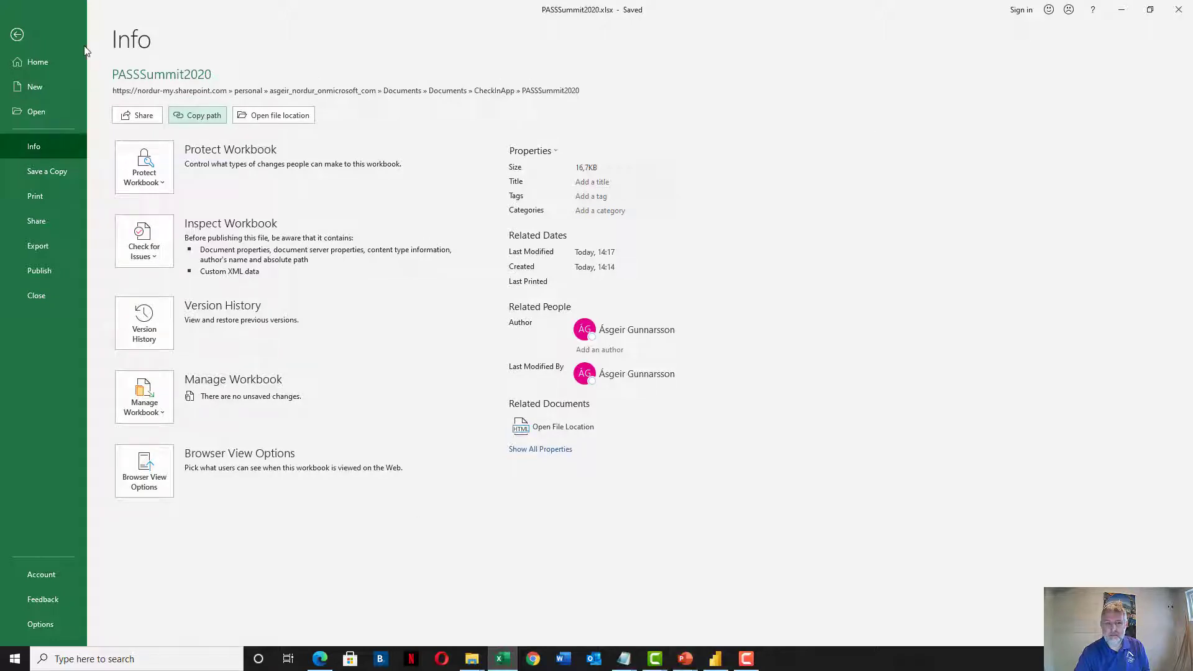
left_click(16, 34)
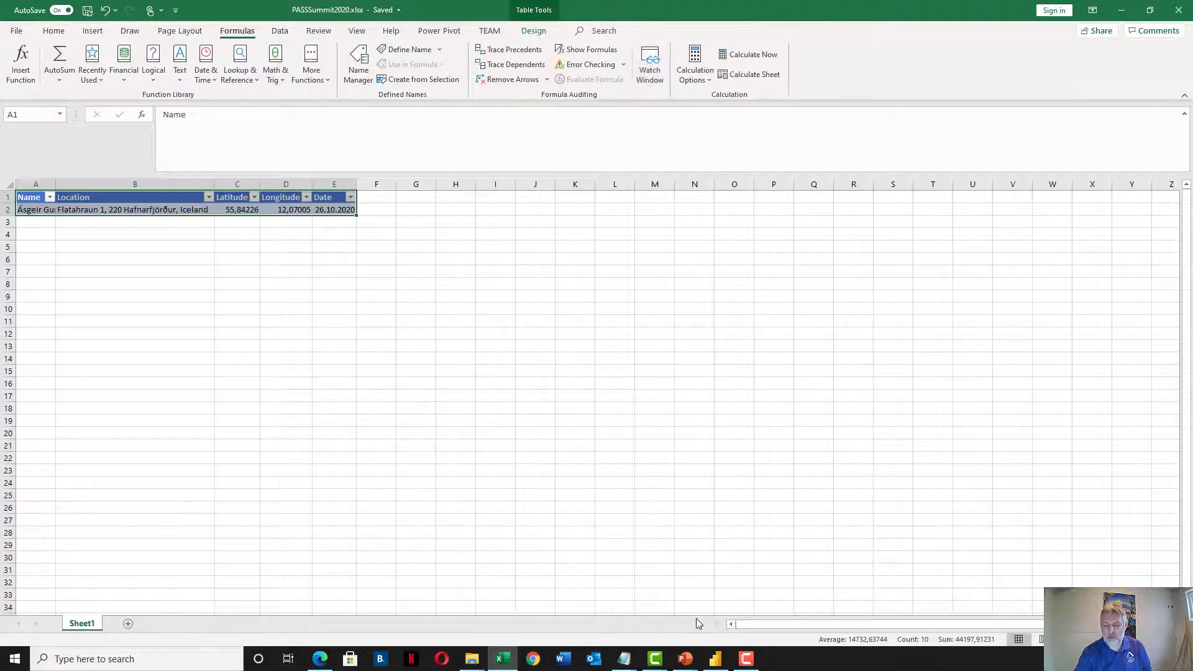
left_click(719, 660)
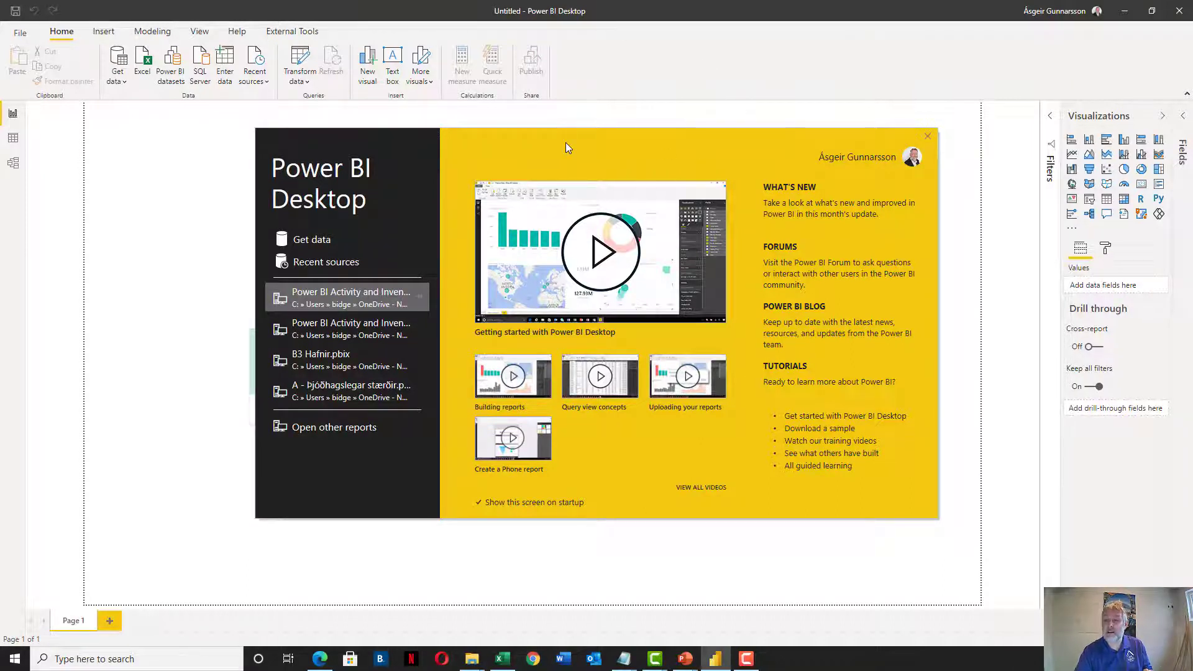
Close the Power BI start screen and choose the Web connector from Get Data
left_click(312, 241)
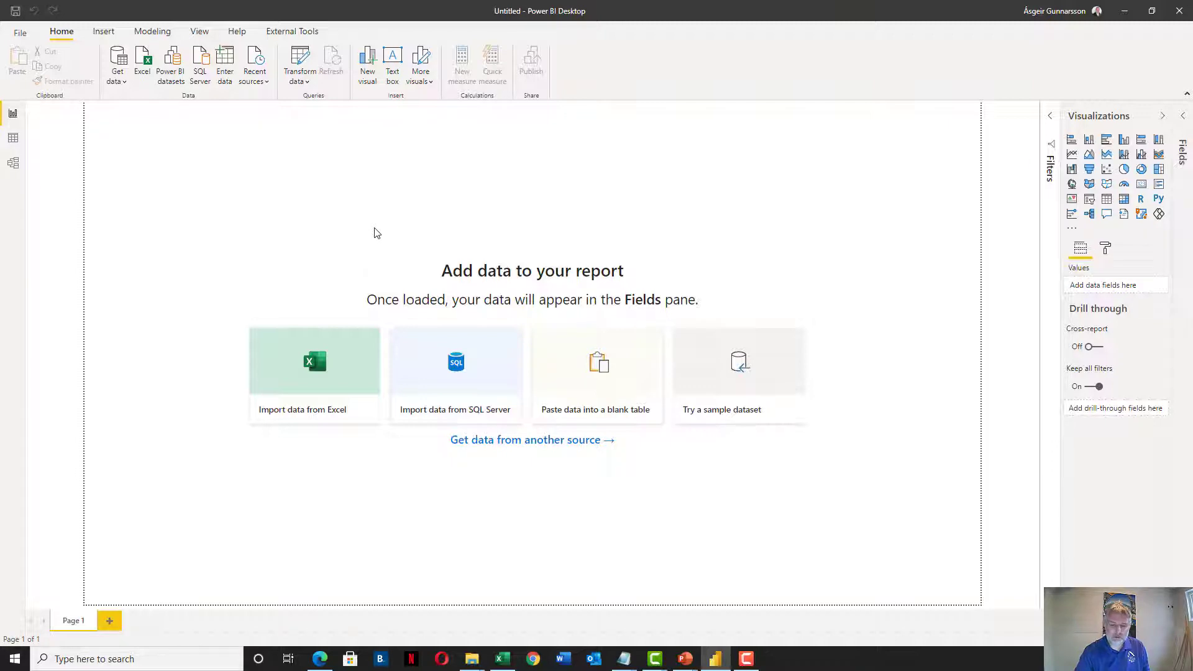
left_click(525, 439)
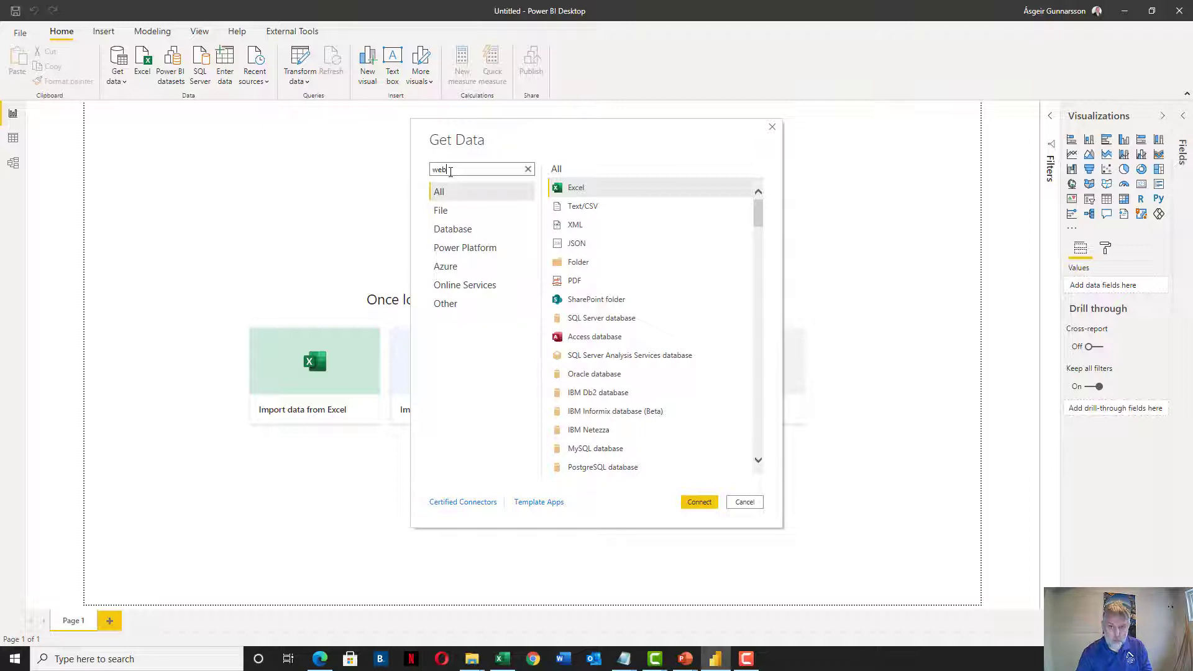
left_click(559, 187)
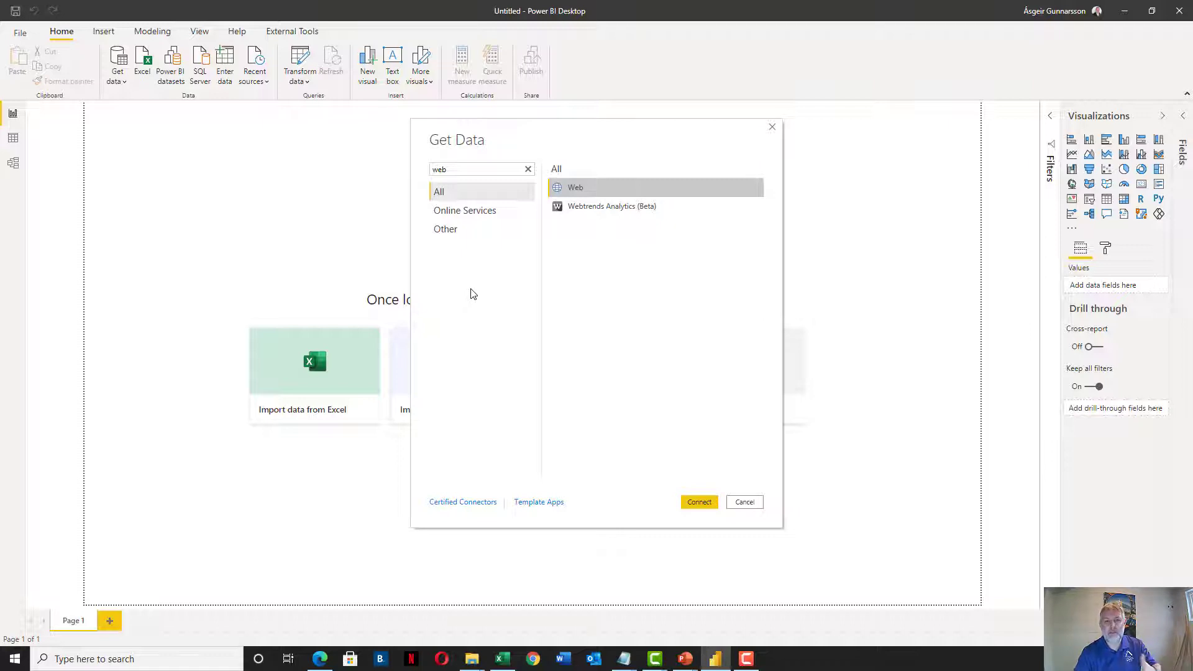
left_click(704, 502)
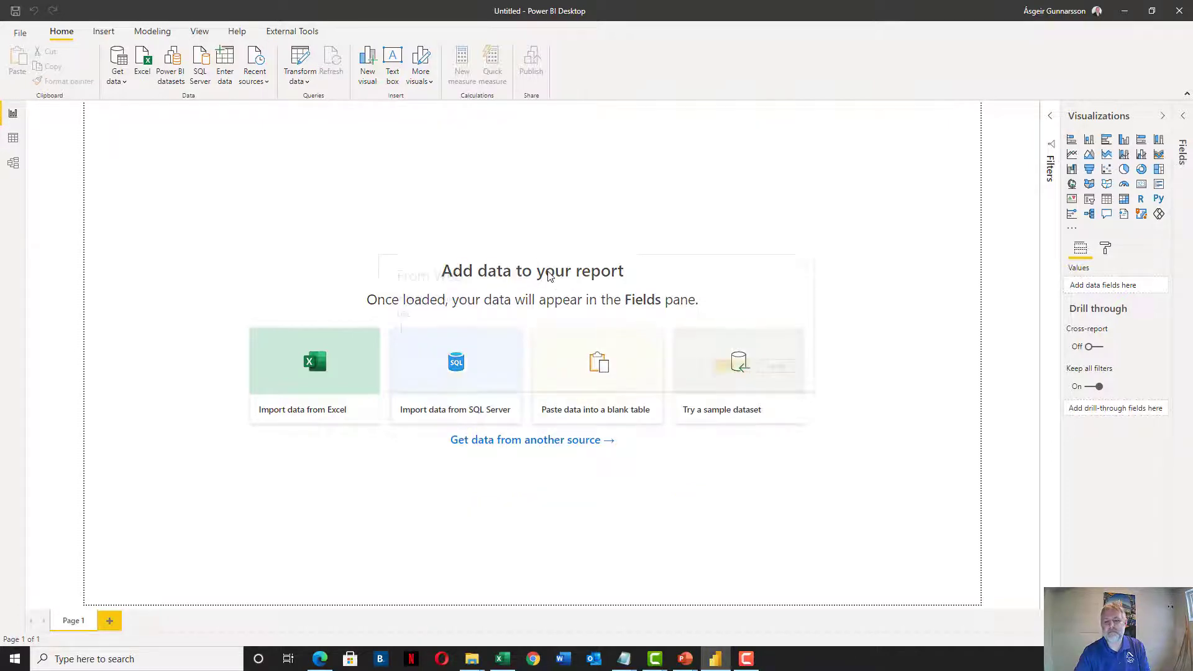
Paste the workbook's SharePoint path as the URL, strip the ?web=1 ending, and submit it
key("ctrl+v")
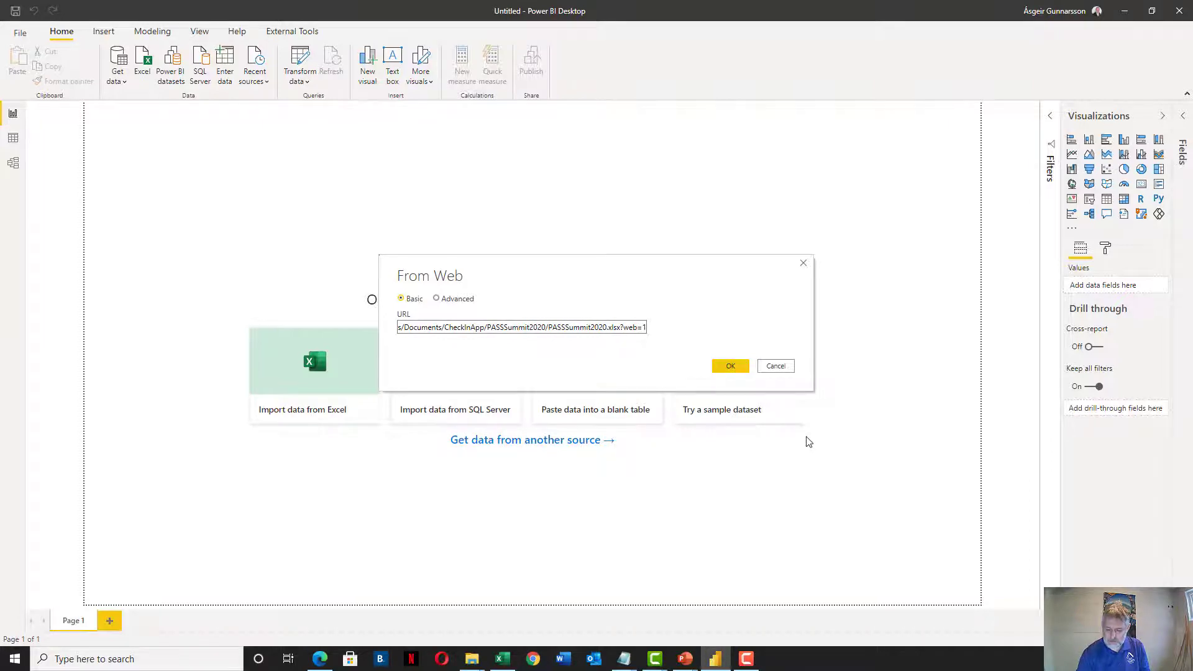
key("shift+Left")
key("shift+Left")
key("shift+Left")
key("shift+Left")
key("shift+Left")
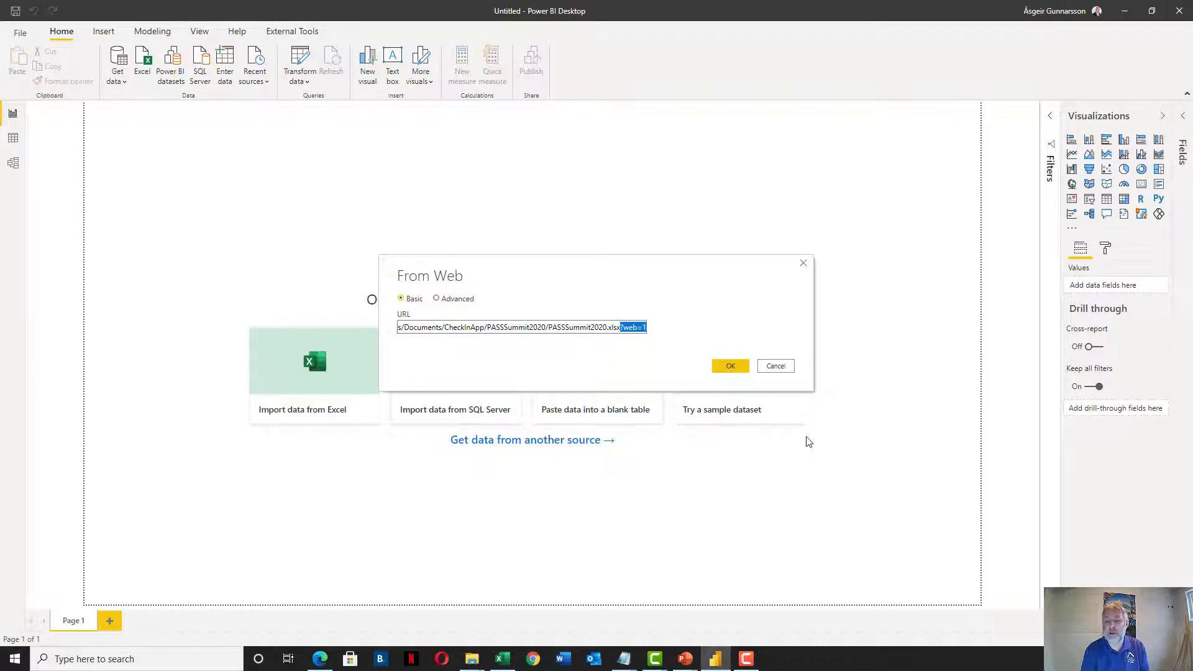
key("BackSpace")
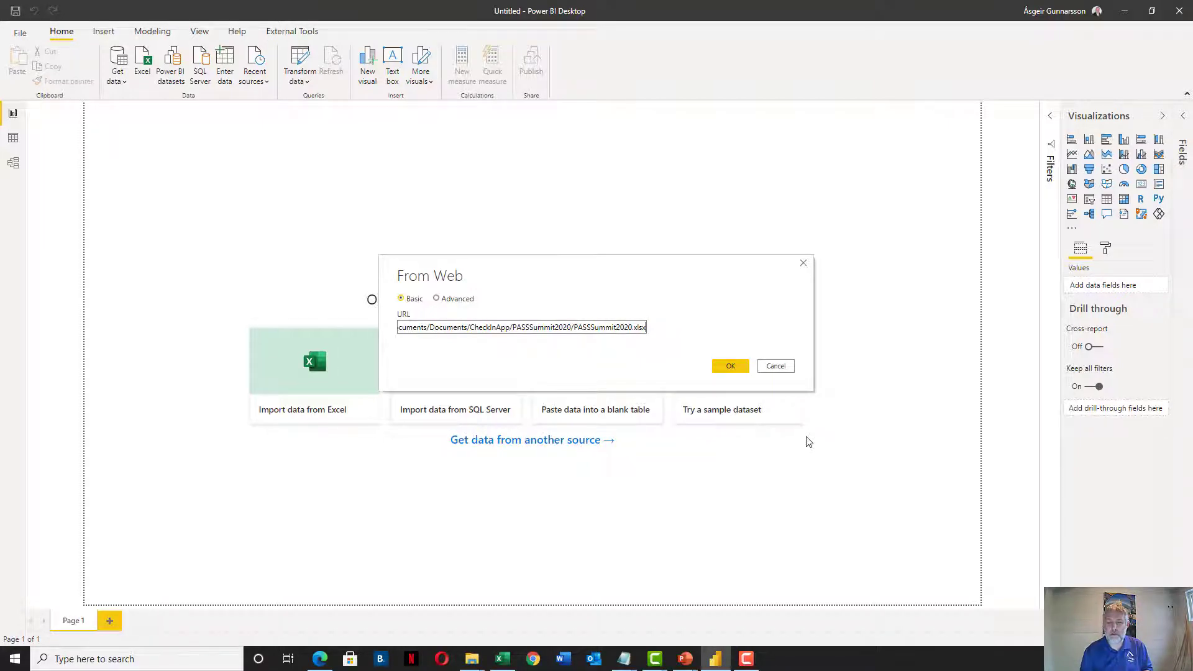
left_click(731, 366)
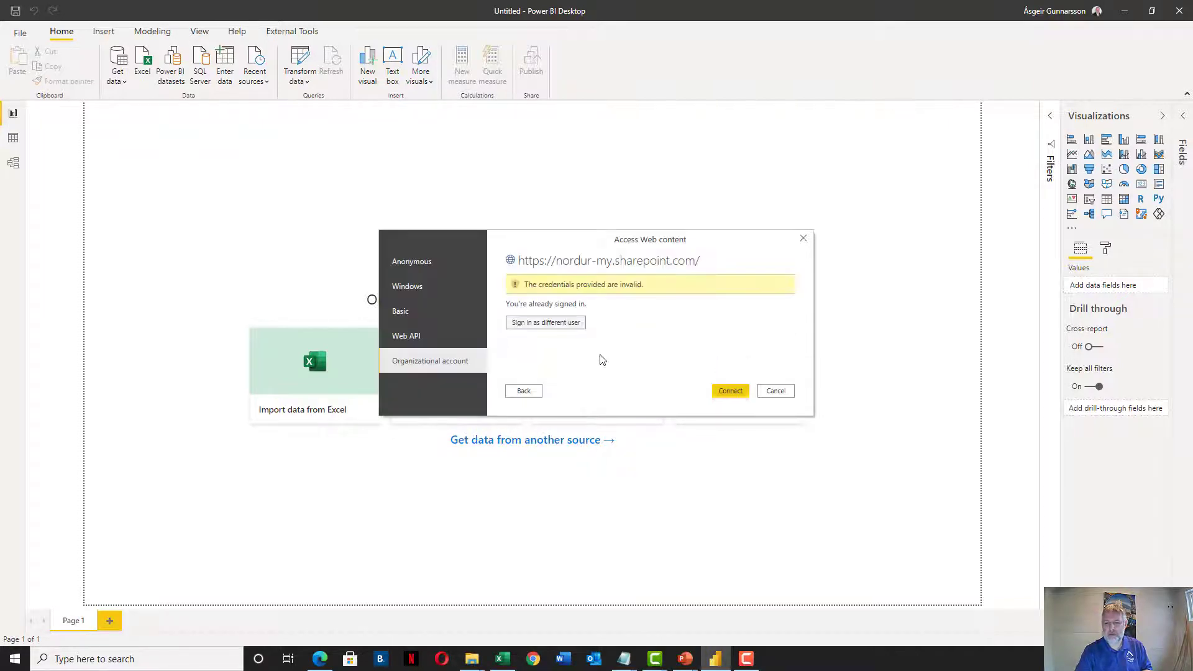
Sign in with another account's e-mail and password, then connect to the SharePoint workbook
left_click(552, 323)
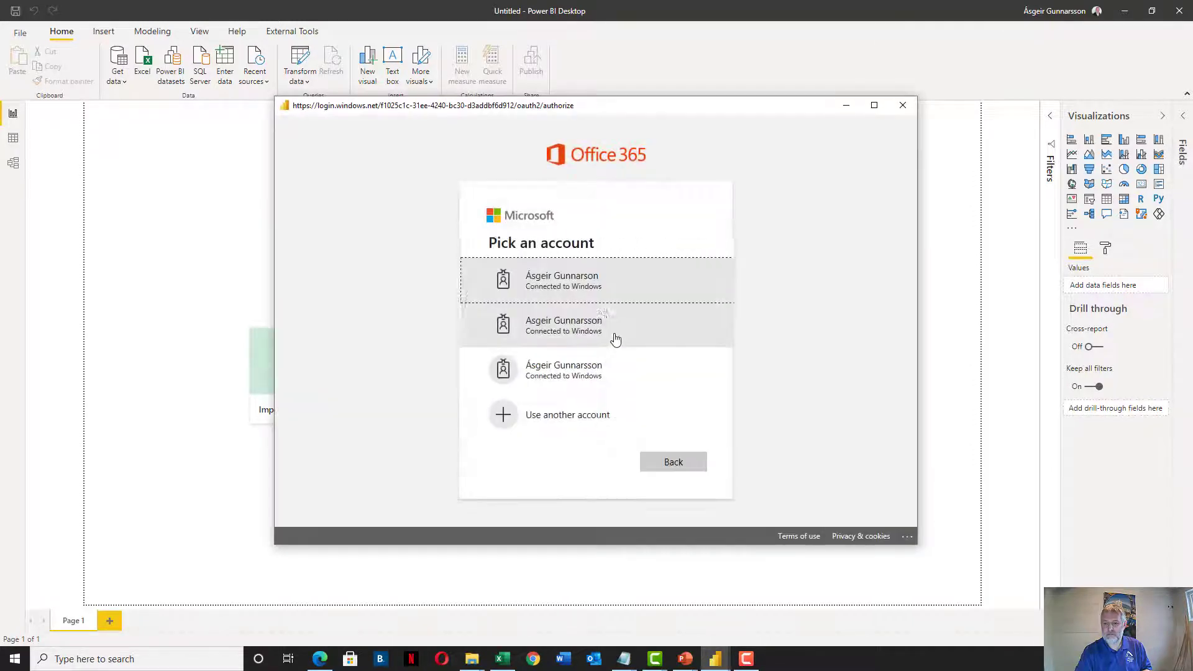
left_click(588, 407)
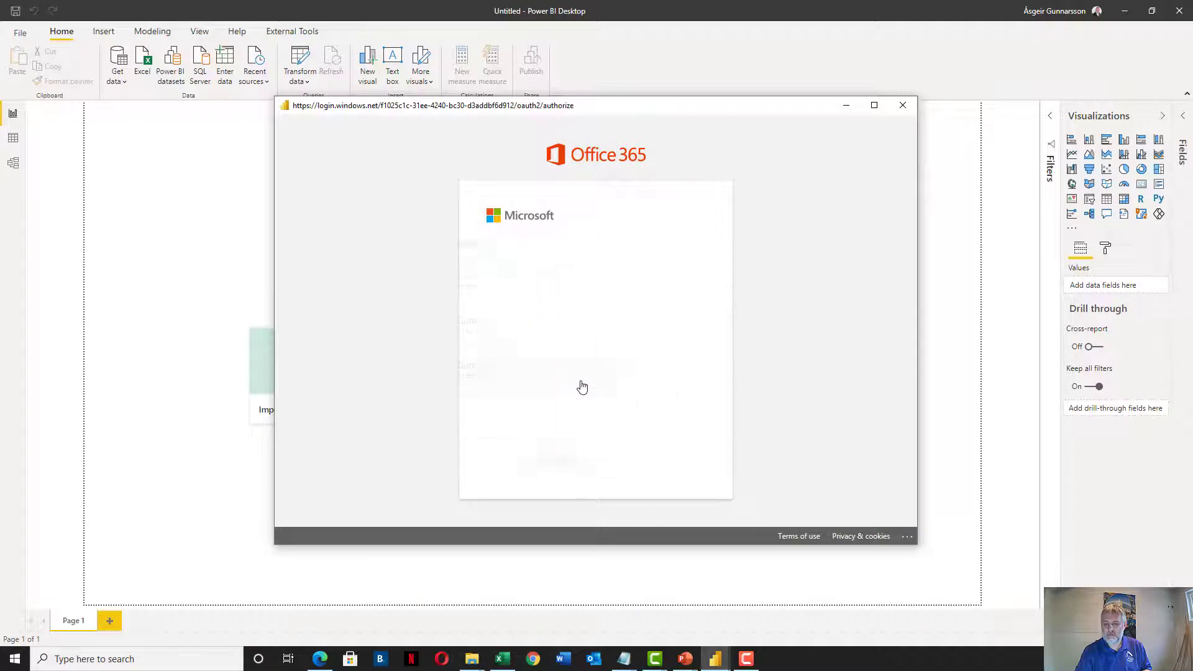
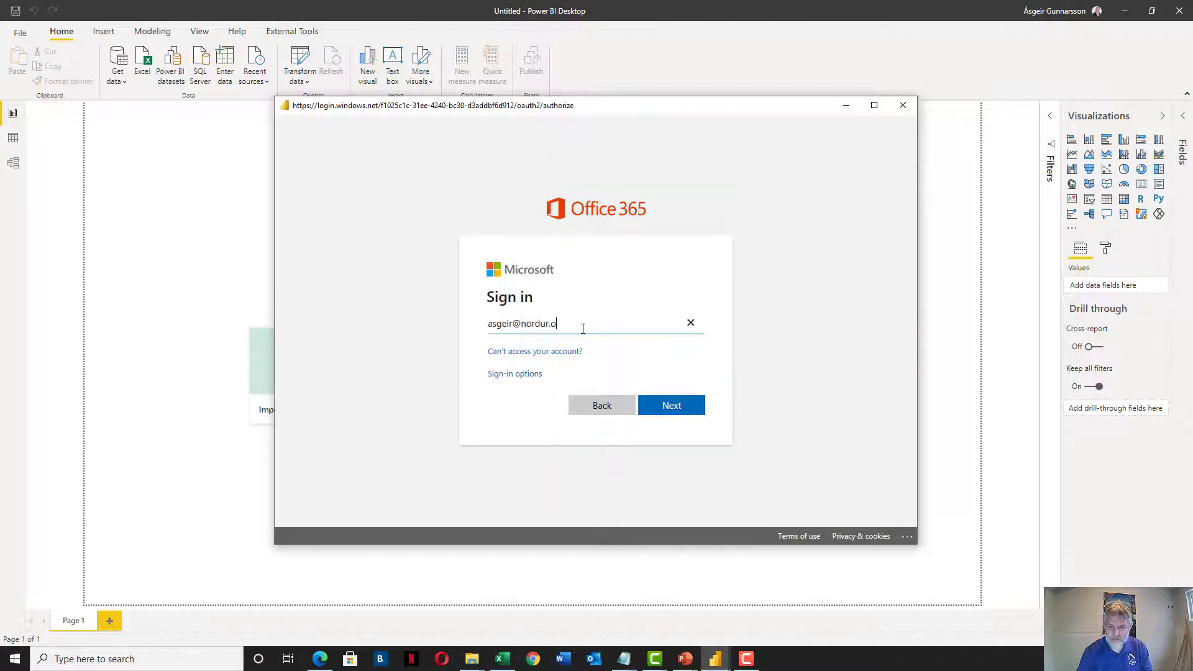
key("Return")
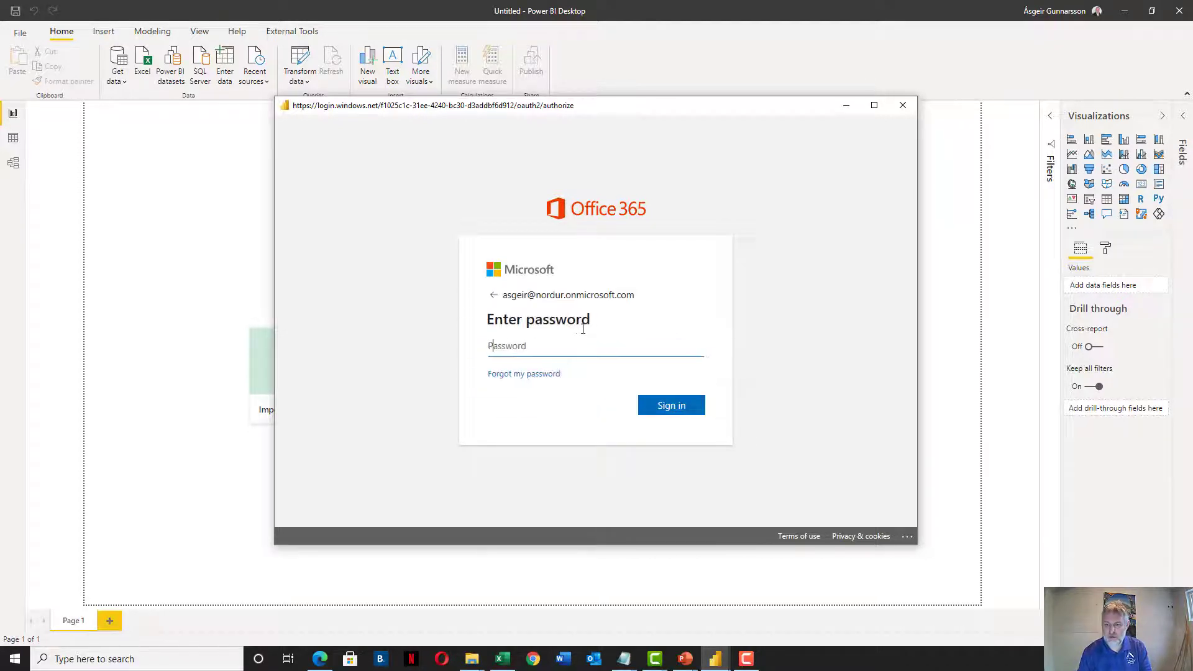
type("•••••••••••••••")
key("Return")
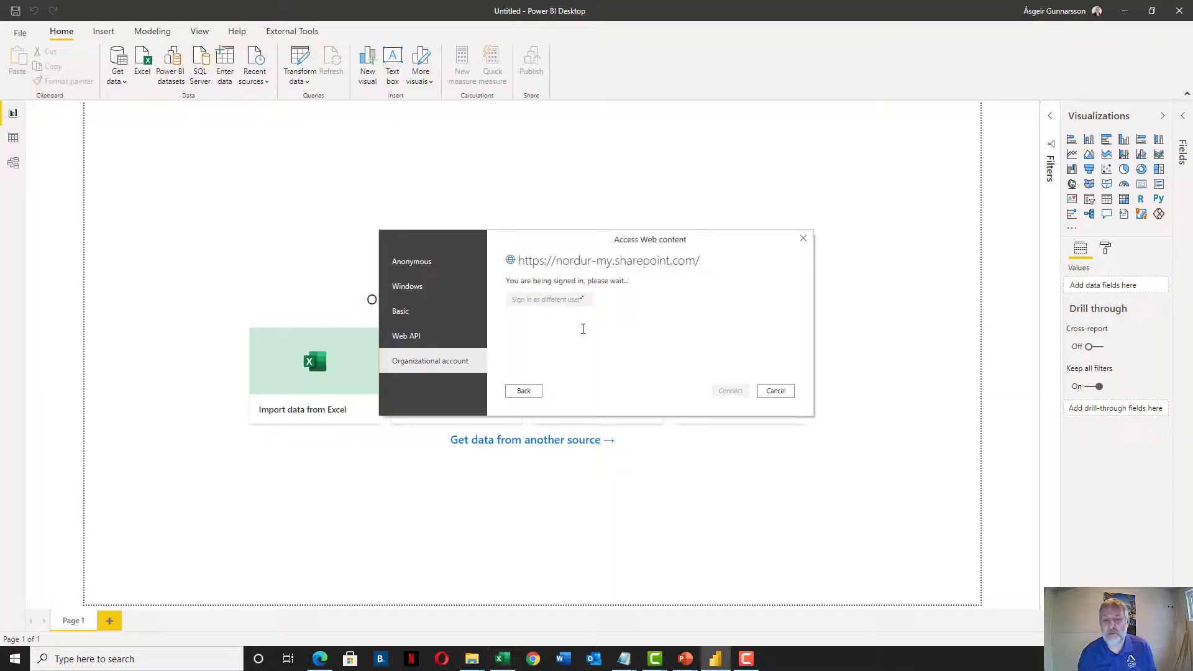
left_click(728, 391)
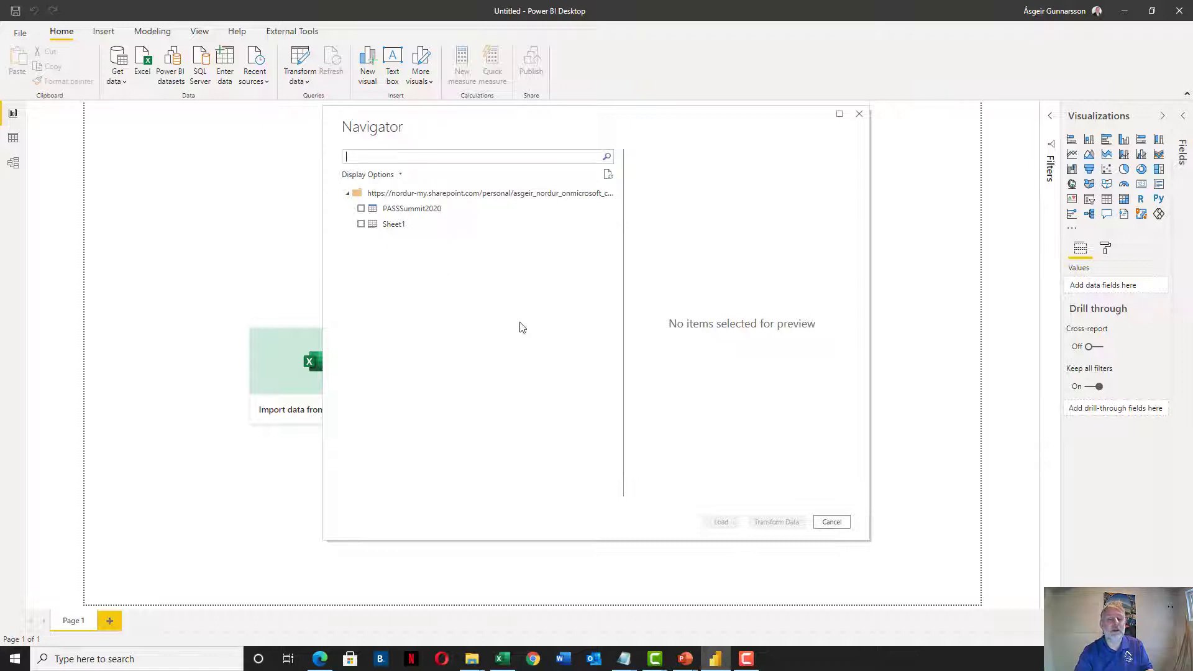
Preview and tick the PASSSummit2020 table in Navigator, then send it to Transform Data
left_click(420, 211)
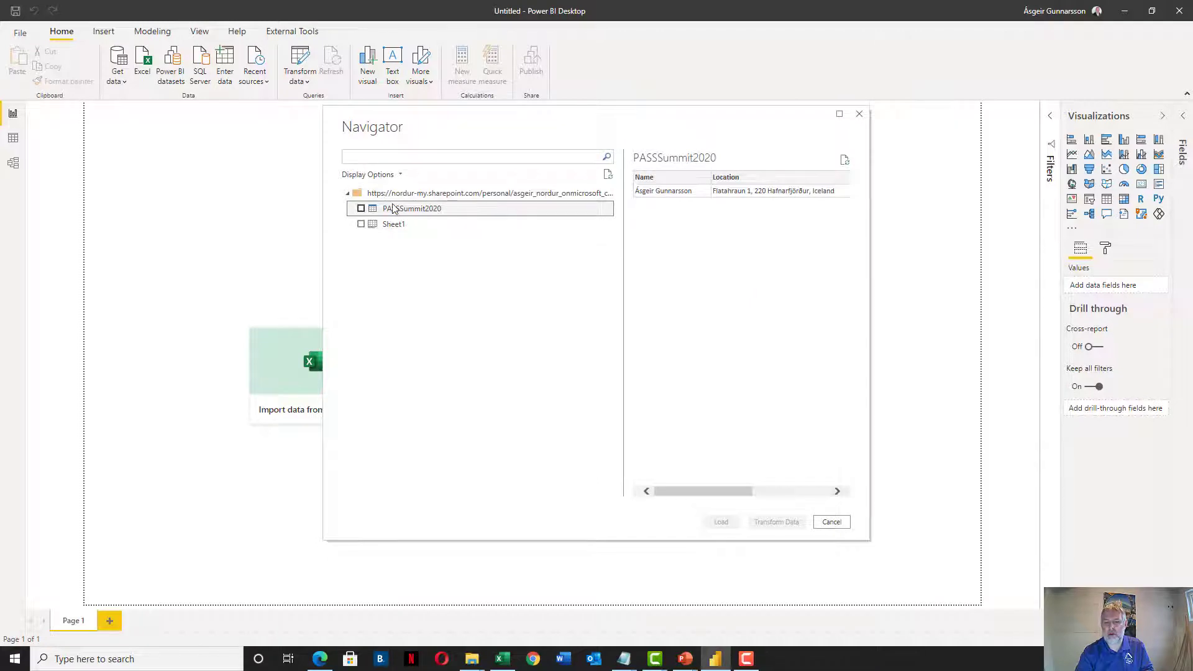
left_click(361, 209)
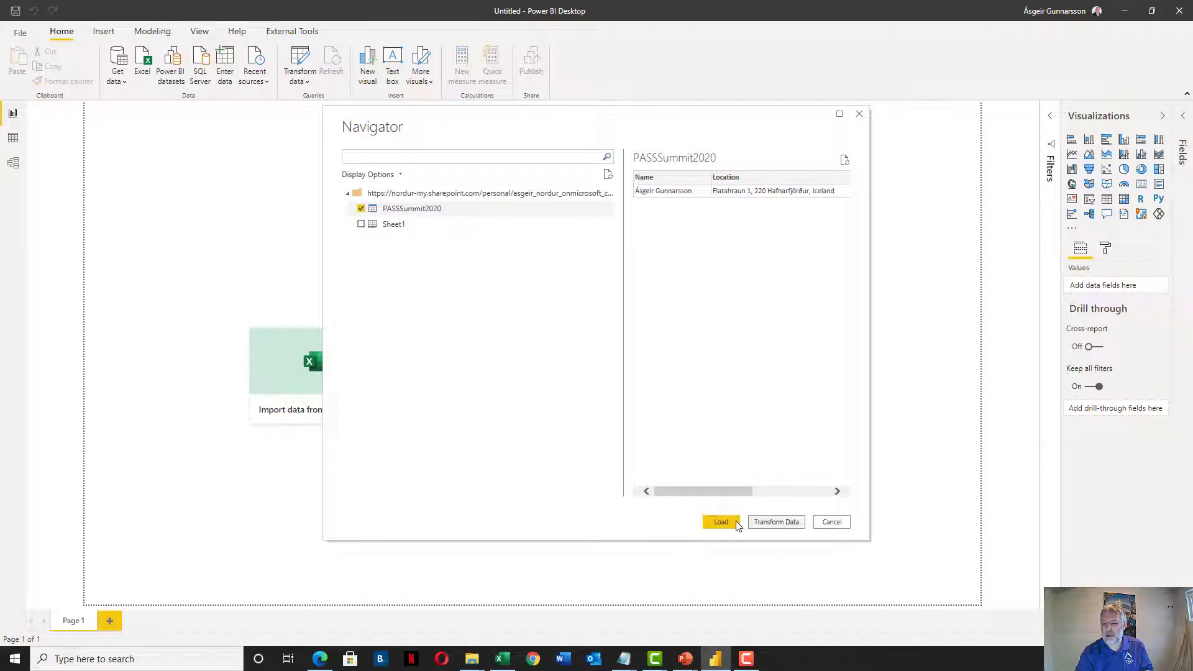
left_click(777, 522)
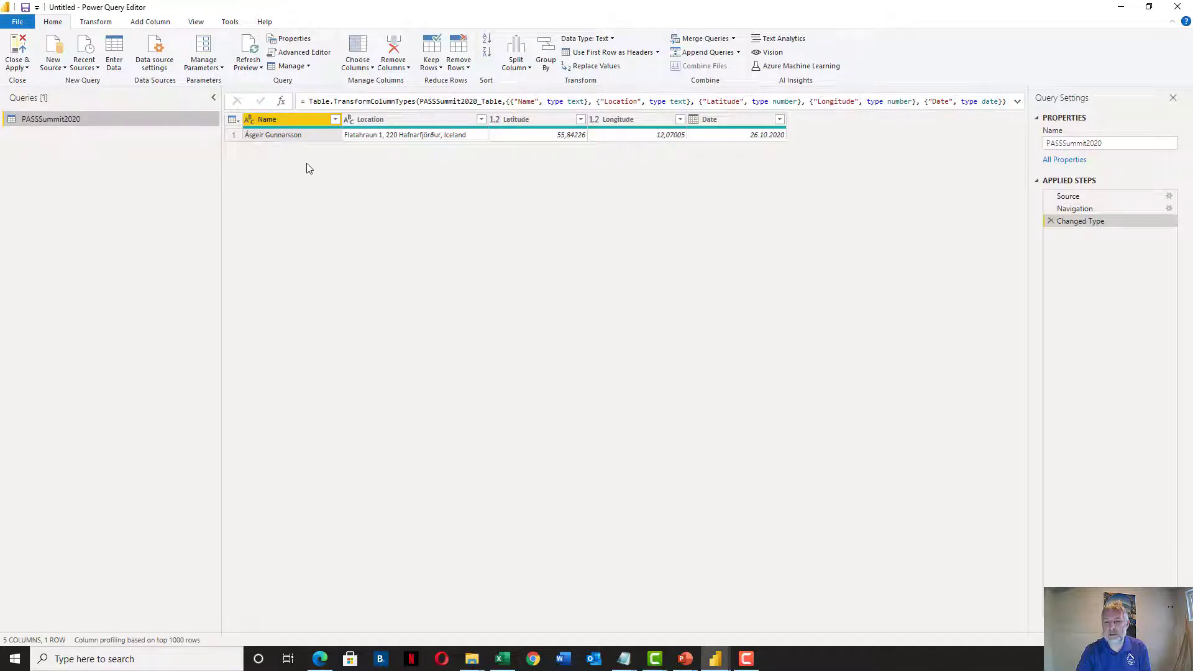
Close & Apply the PASSSummit2020 query and view its loaded row in Data view
left_click(13, 44)
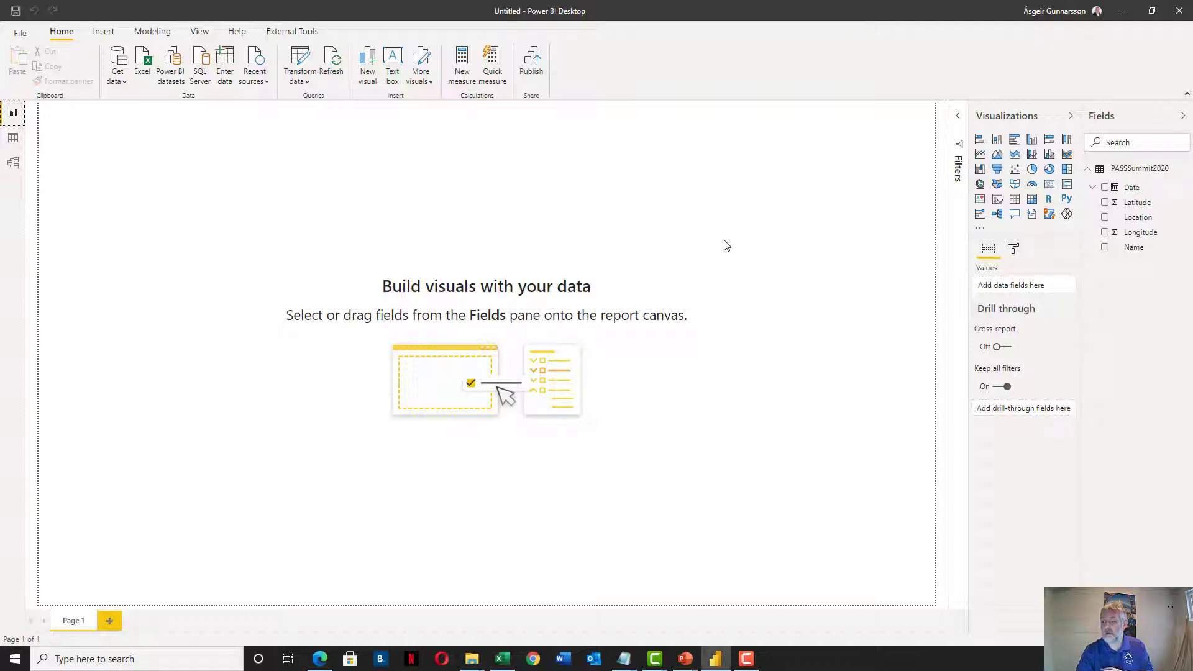
left_click(13, 138)
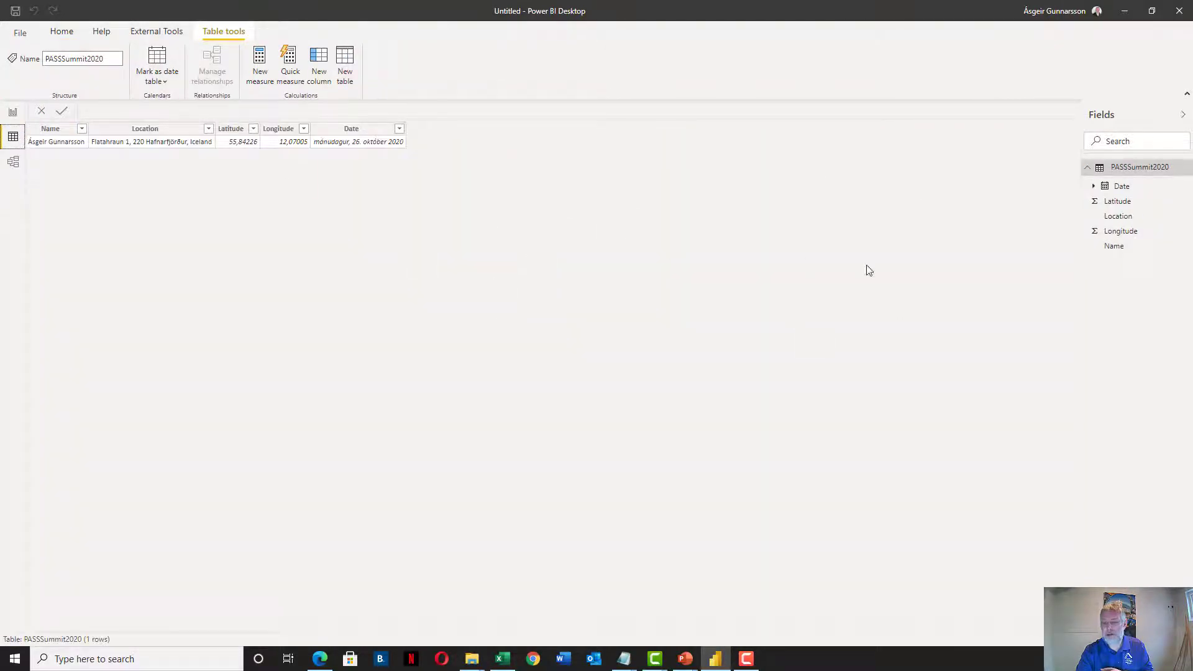
Set the Latitude and Longitude columns' data categories to Latitude and Longitude
left_click(1109, 203)
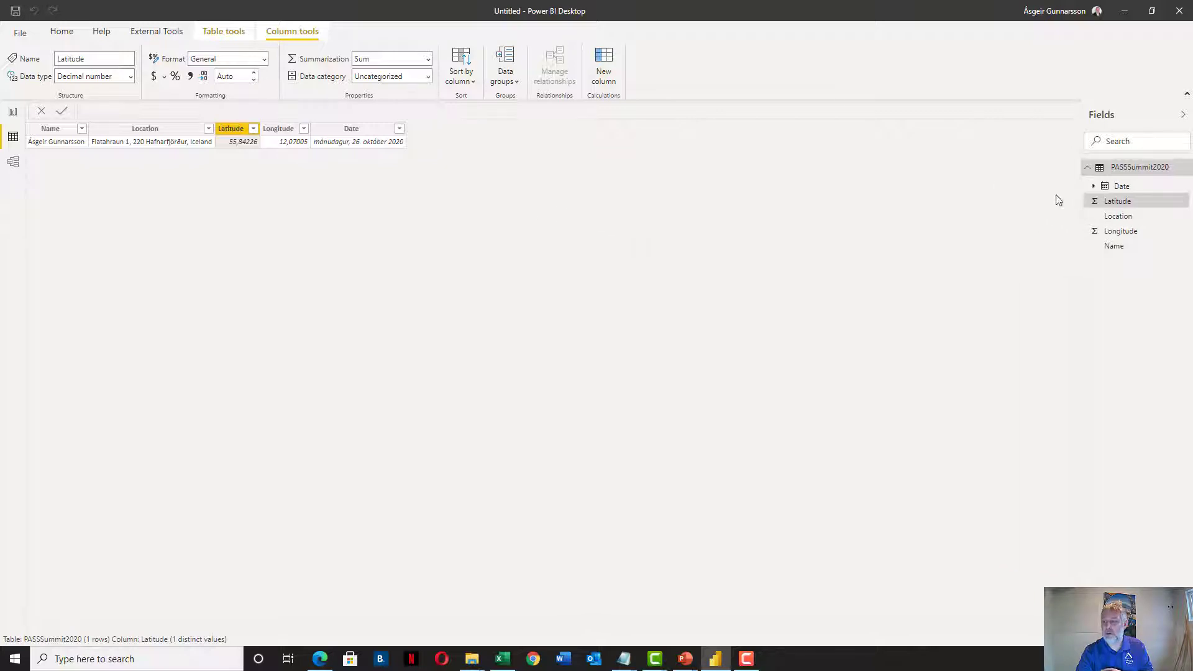
left_click(427, 77)
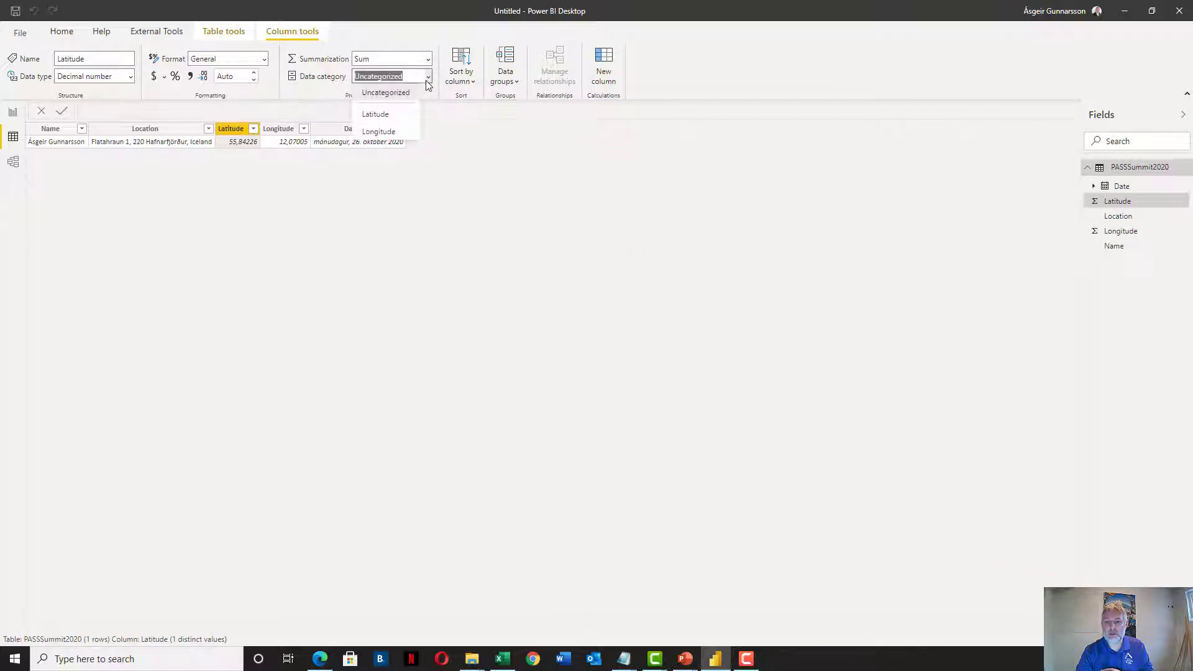
left_click(399, 114)
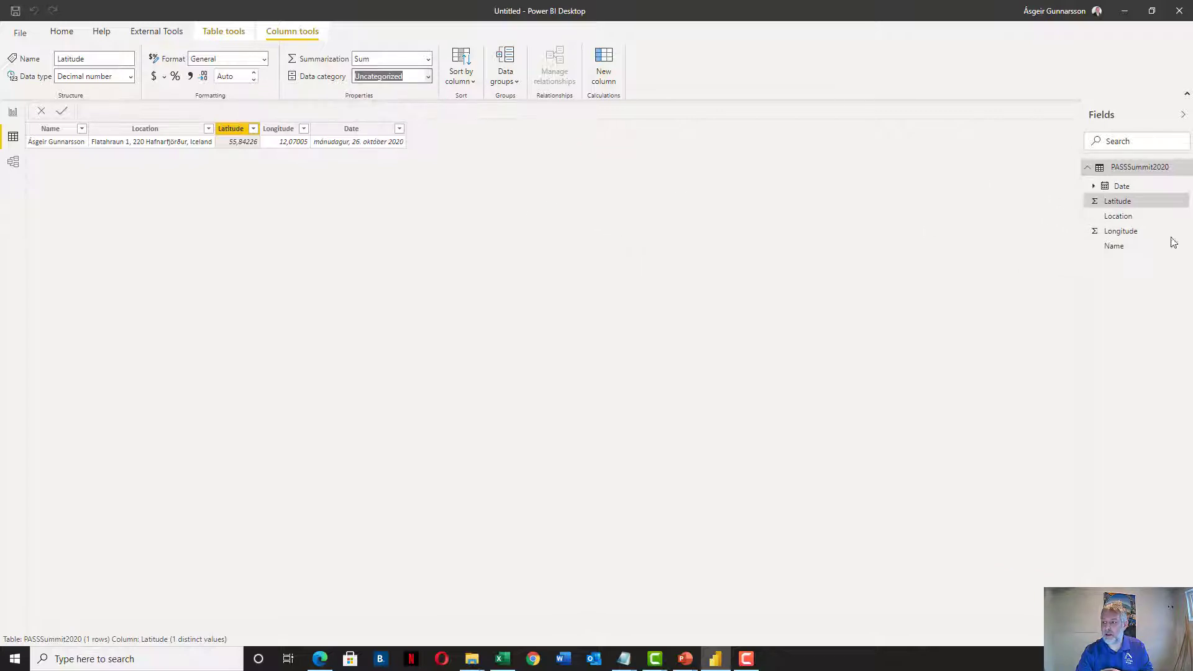
left_click(1125, 233)
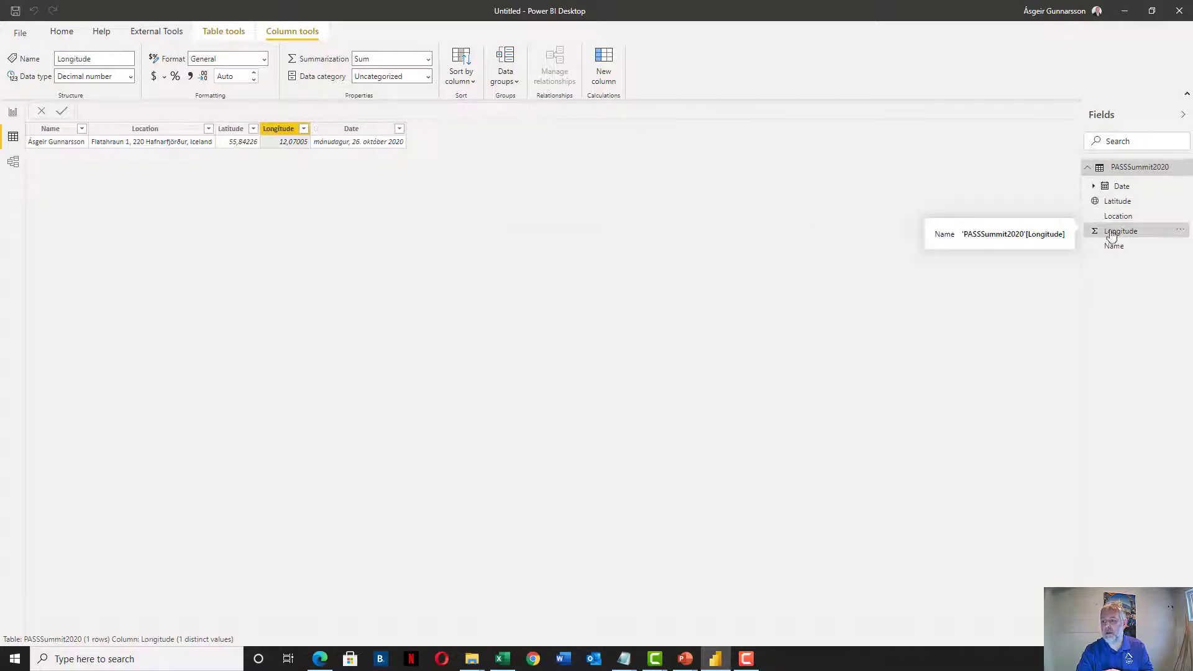
left_click(429, 76)
left_click(389, 128)
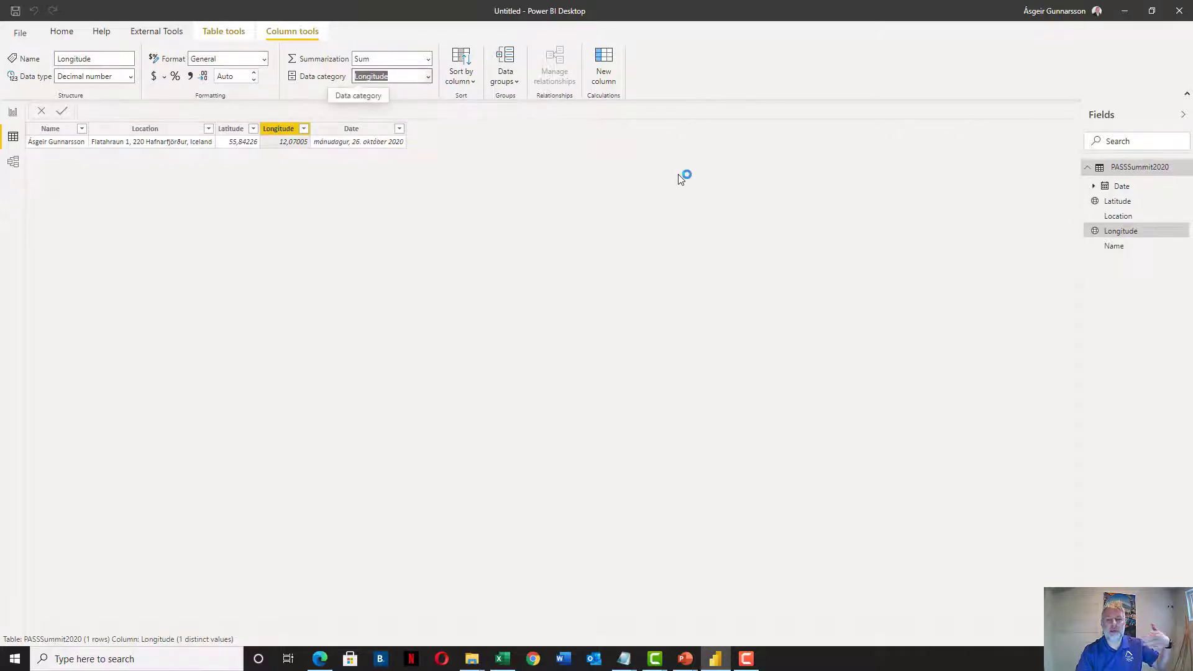
Categorise the Location column as Place and go back to the report page
left_click(1113, 217)
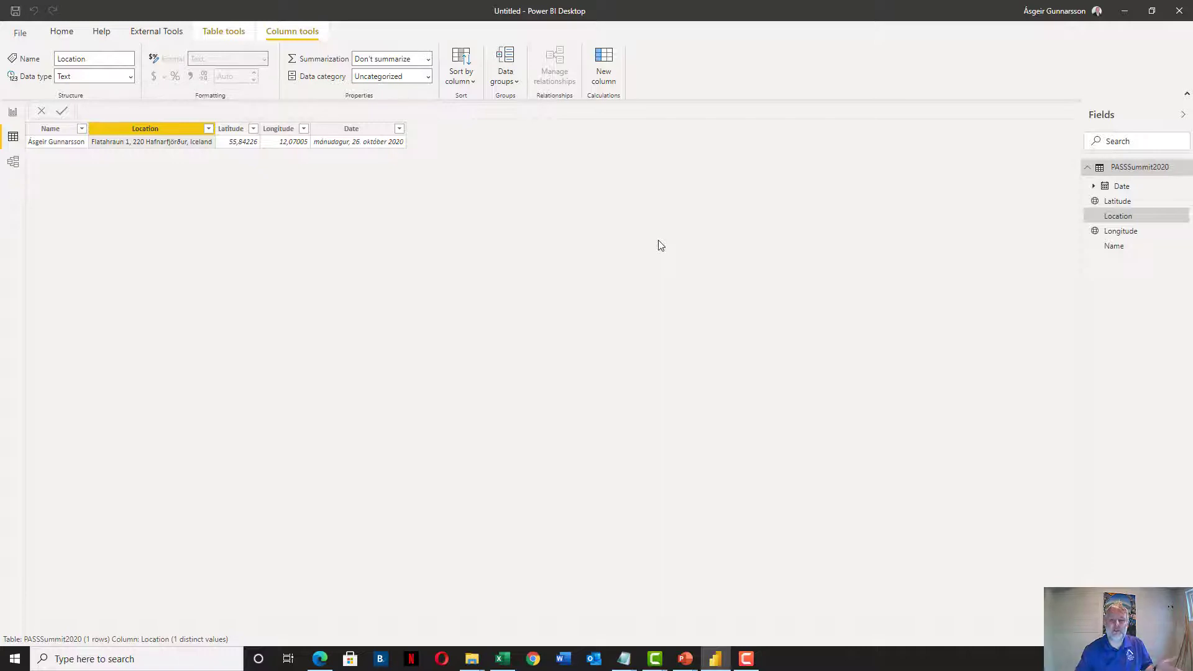
left_click(427, 77)
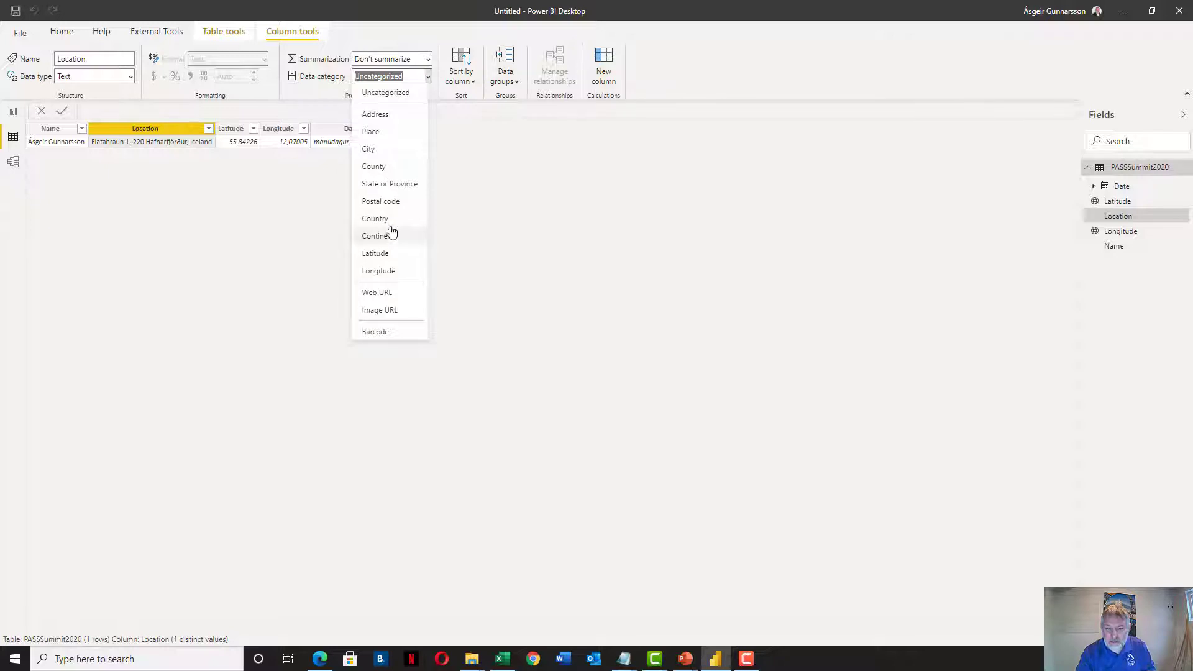
left_click(390, 134)
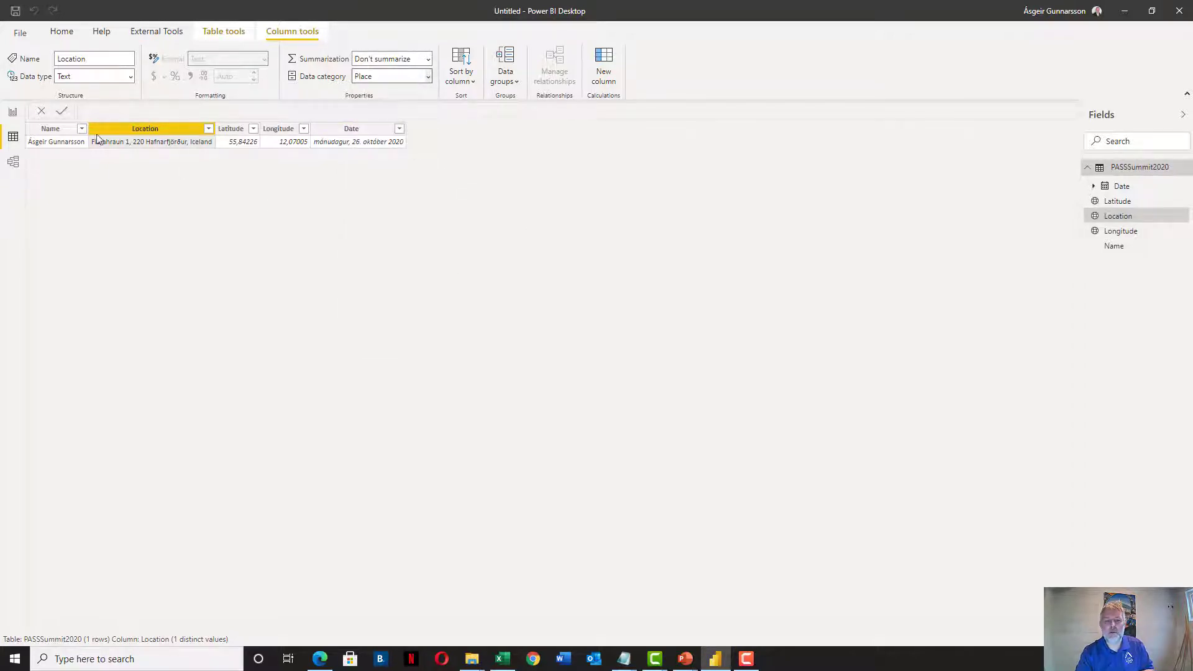
left_click(12, 113)
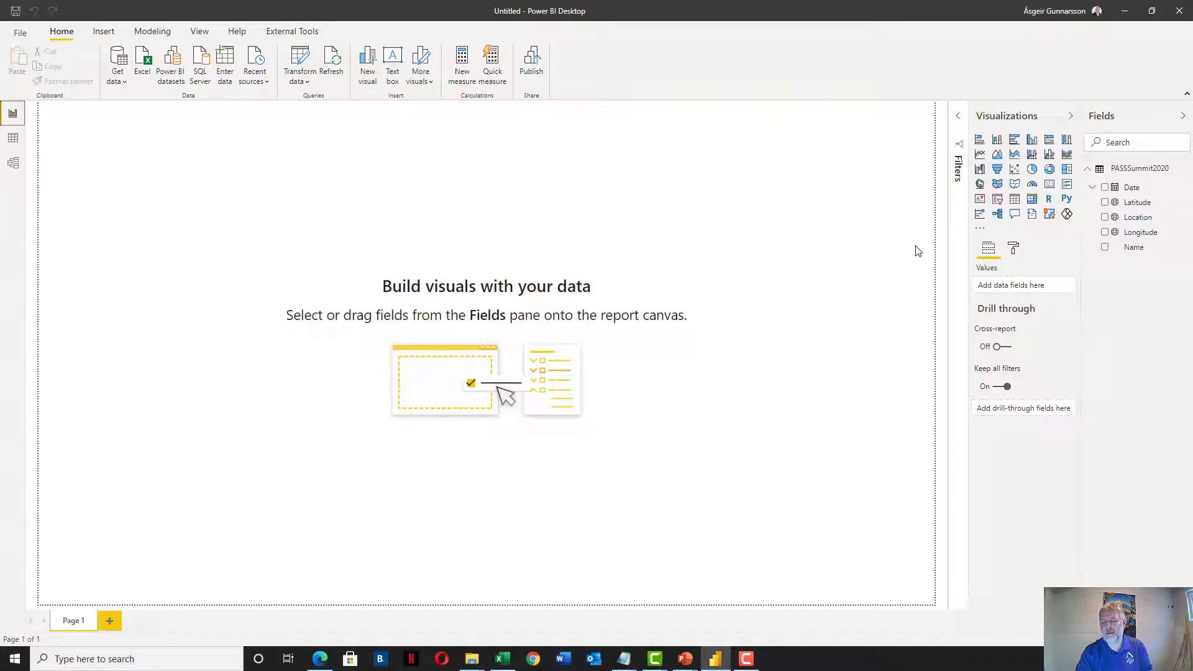
Add a page-wide map using Latitude and Longitude, sized by Count of Date
left_click(980, 184)
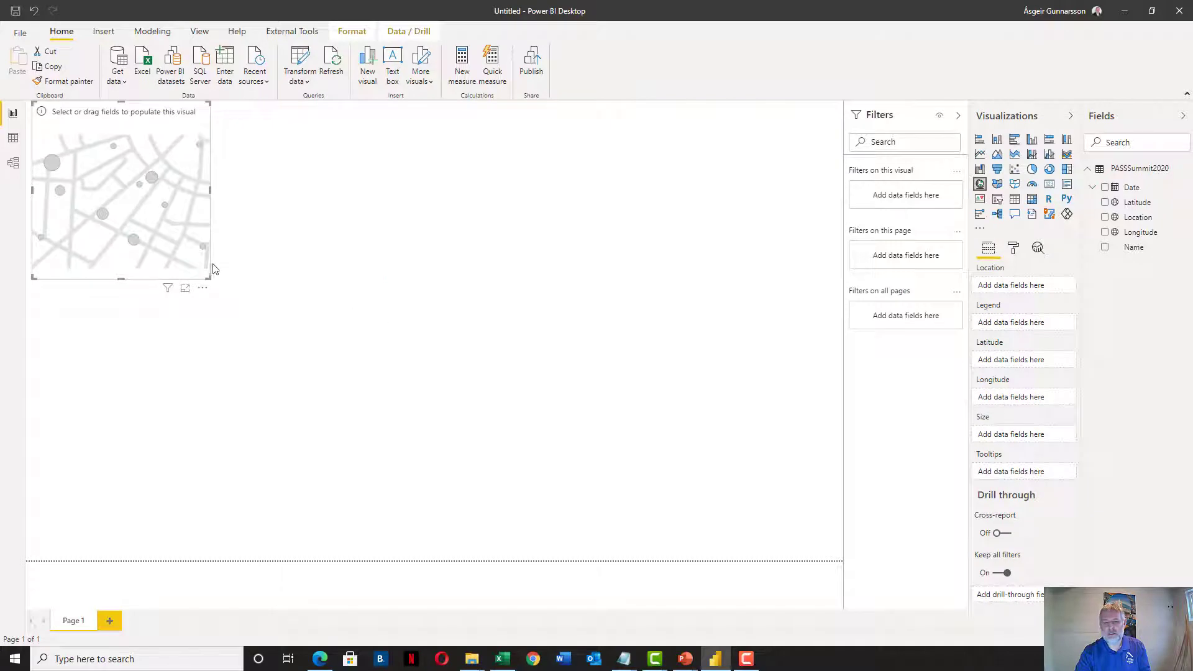
left_click_drag(207, 277, 844, 338)
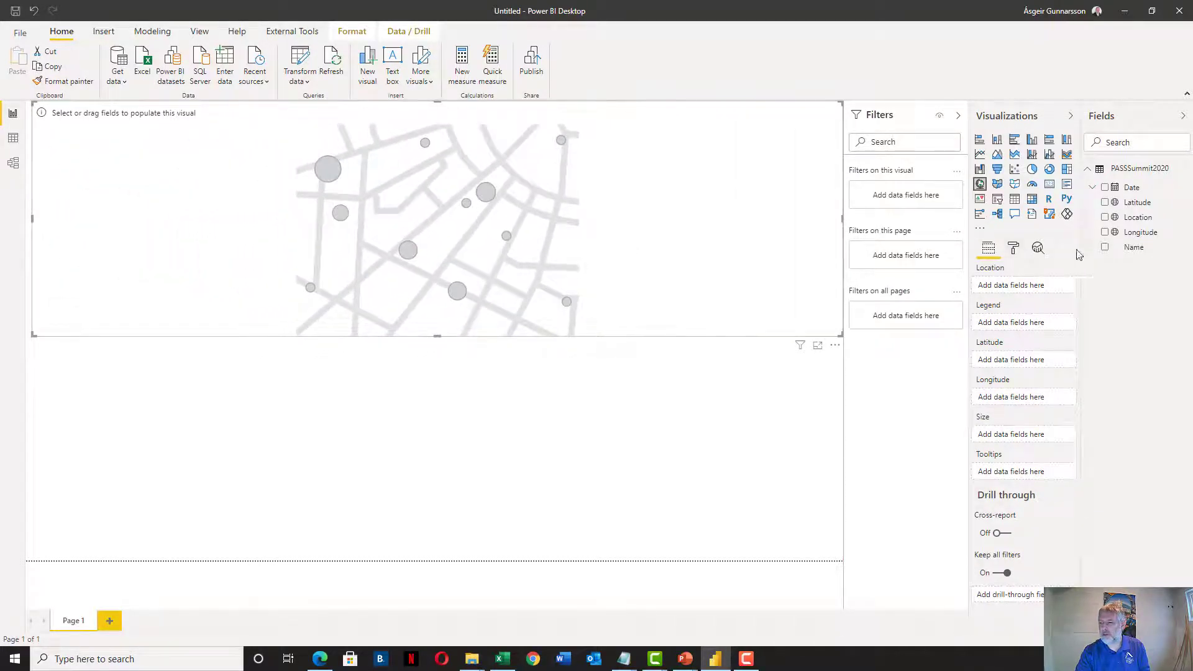
left_click_drag(1138, 202, 1026, 359)
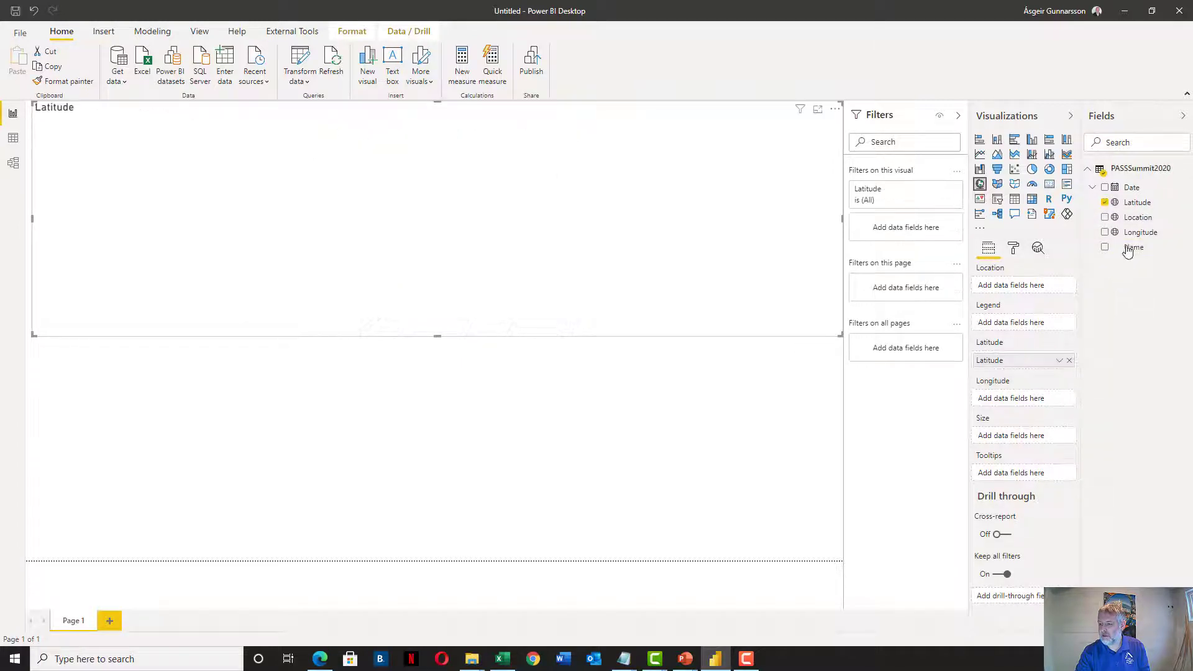
left_click_drag(1140, 231, 1016, 398)
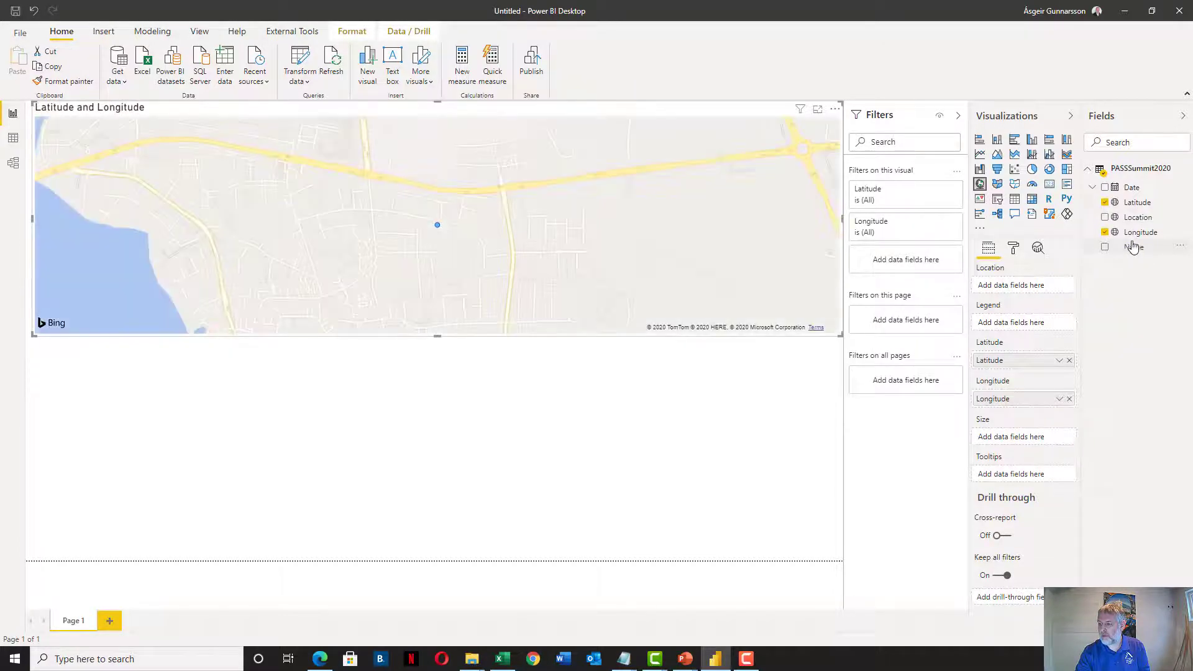
left_click_drag(1132, 188, 1016, 445)
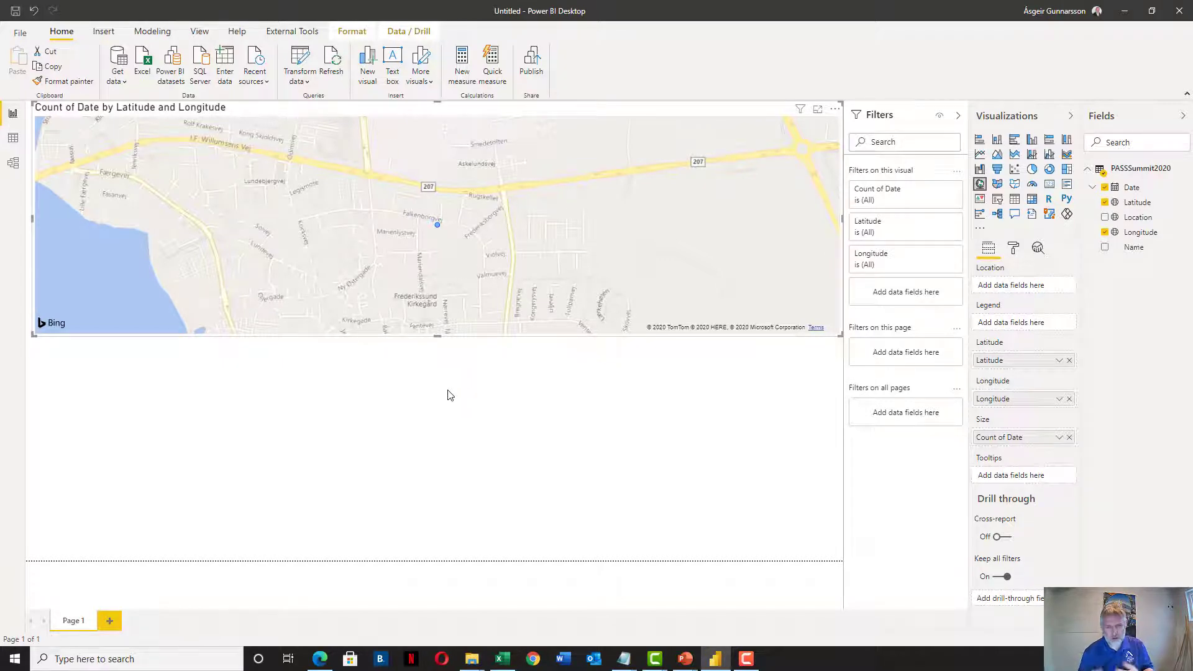
Add a table visual below the map with Name, Location and Date, showing Date as plain Date
left_click(331, 378)
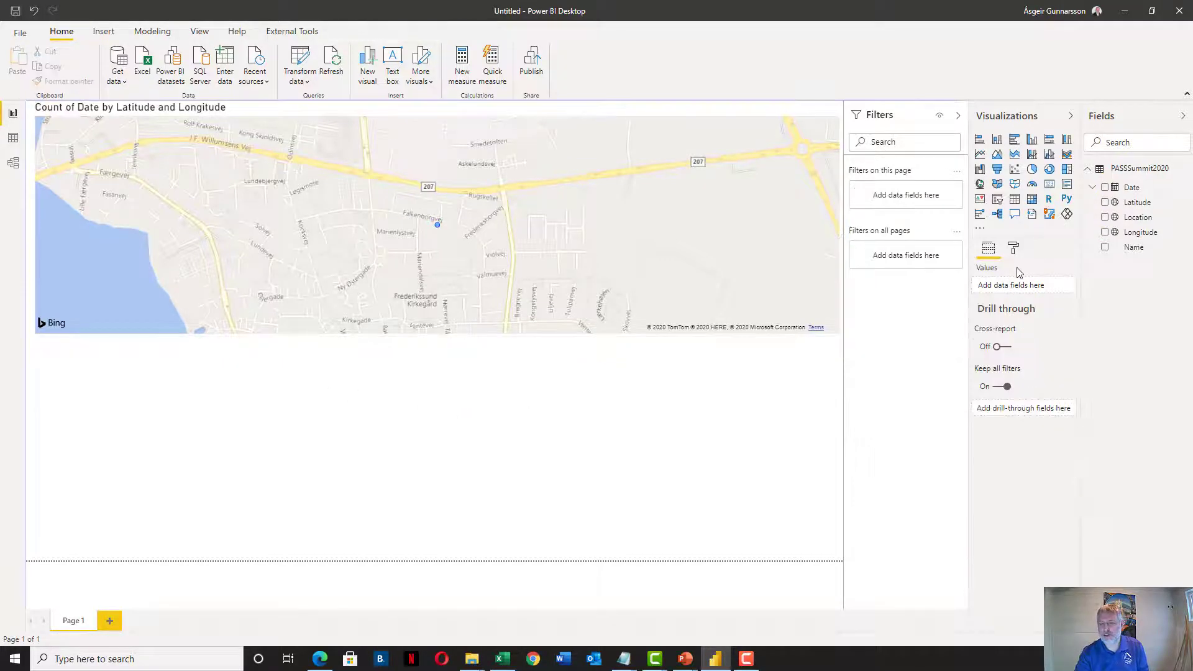
left_click(1014, 200)
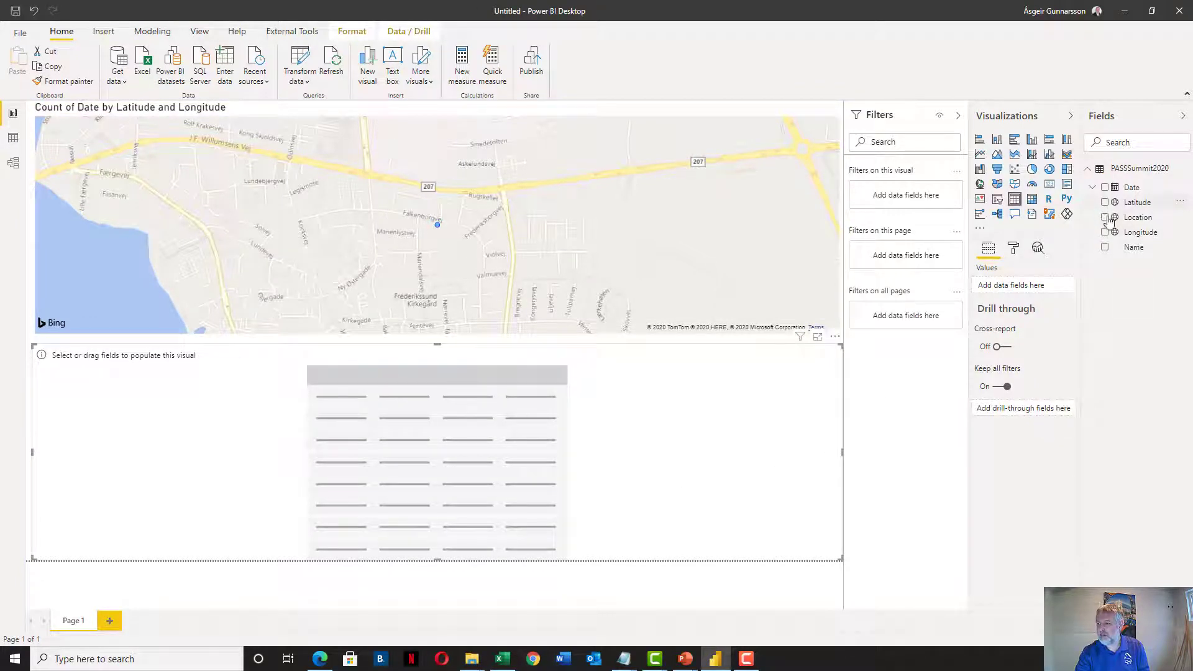
left_click(1105, 247)
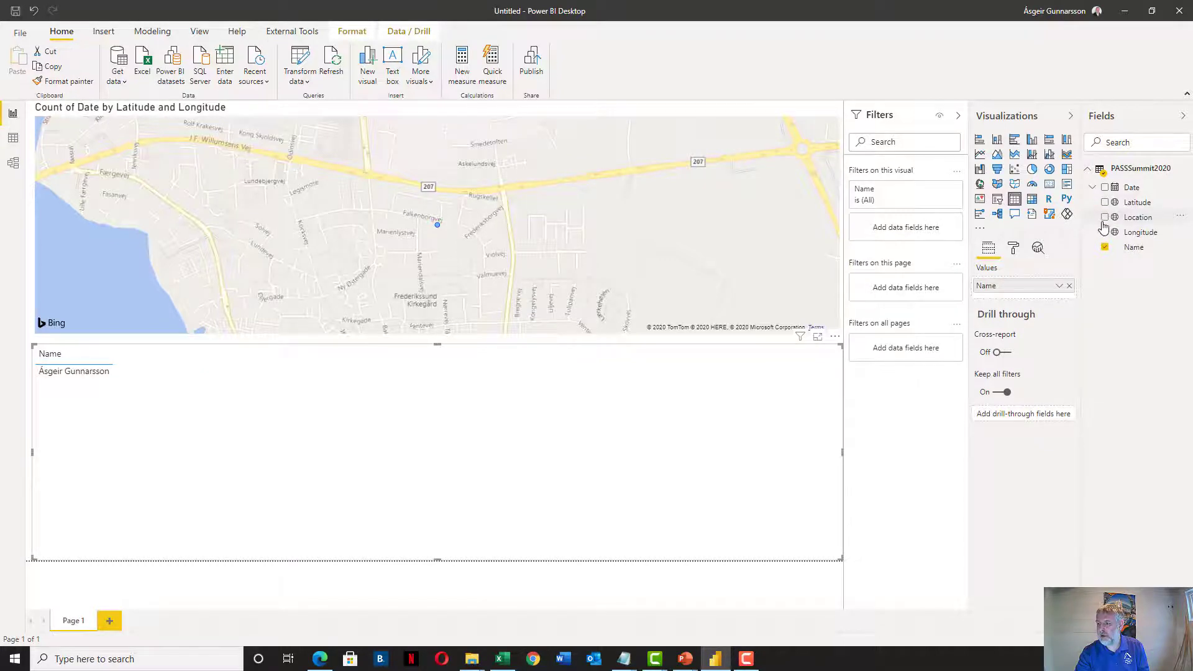
left_click(1109, 221)
left_click(1106, 219)
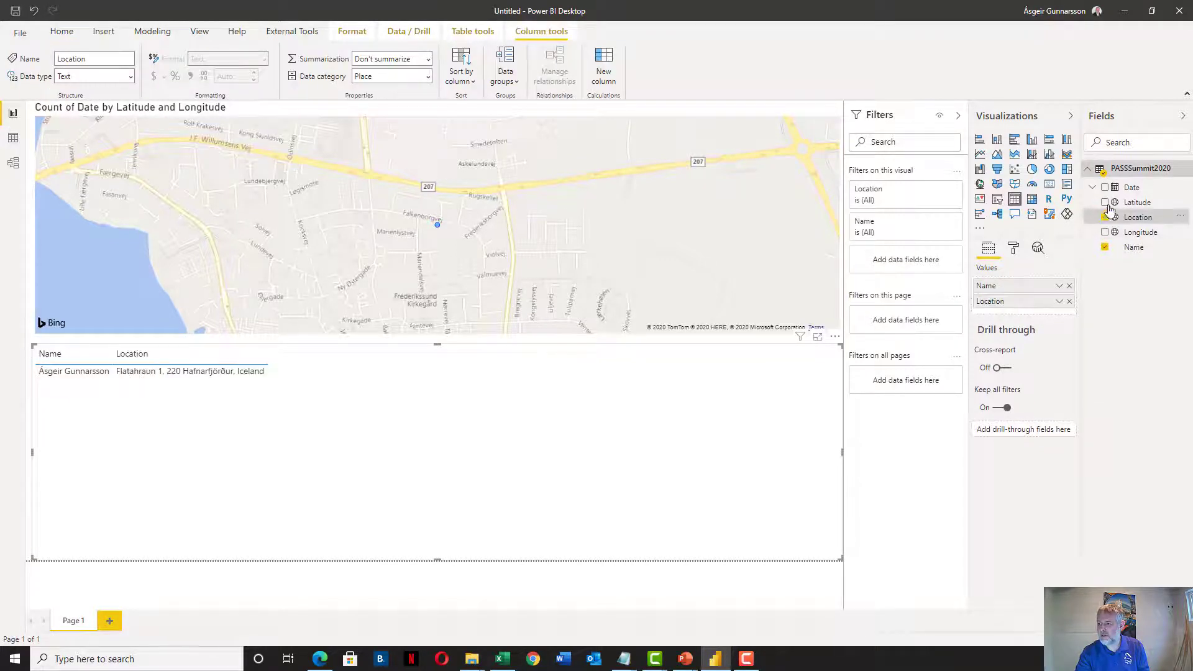
left_click(1105, 187)
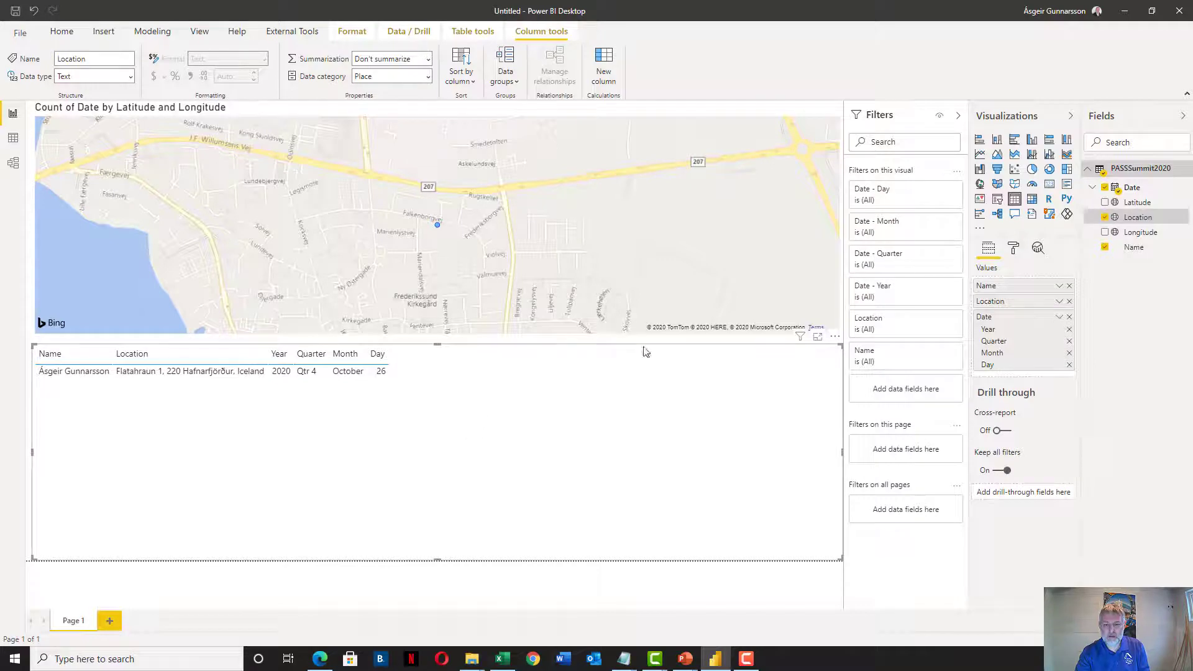
left_click(1058, 318)
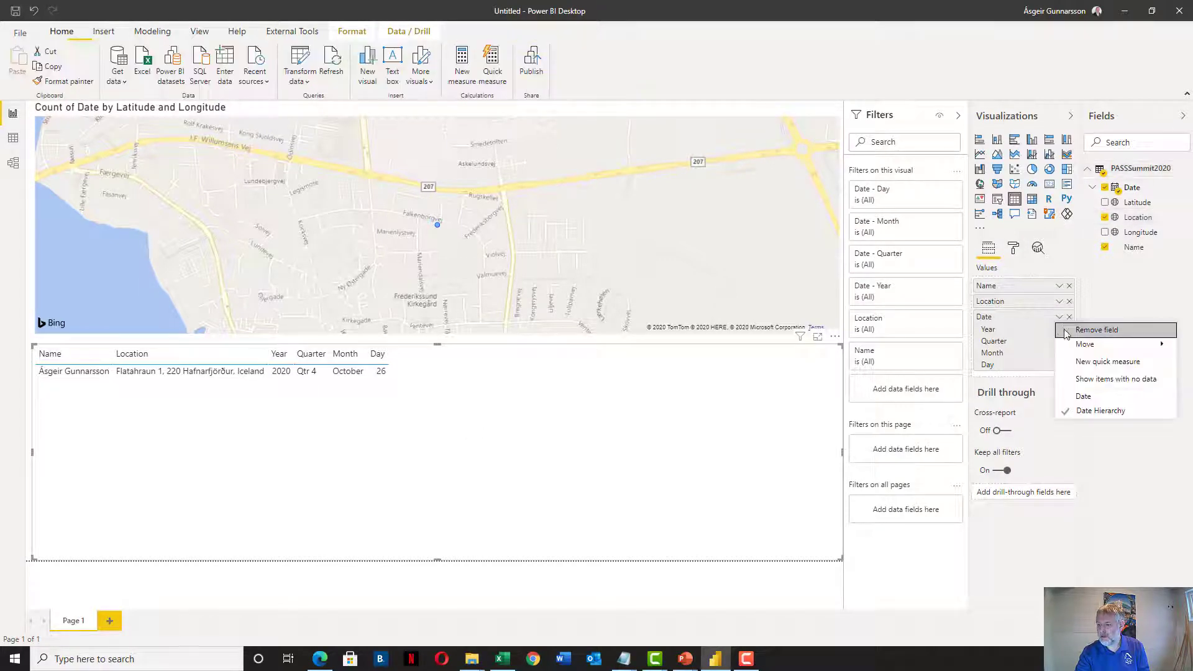
left_click(1094, 396)
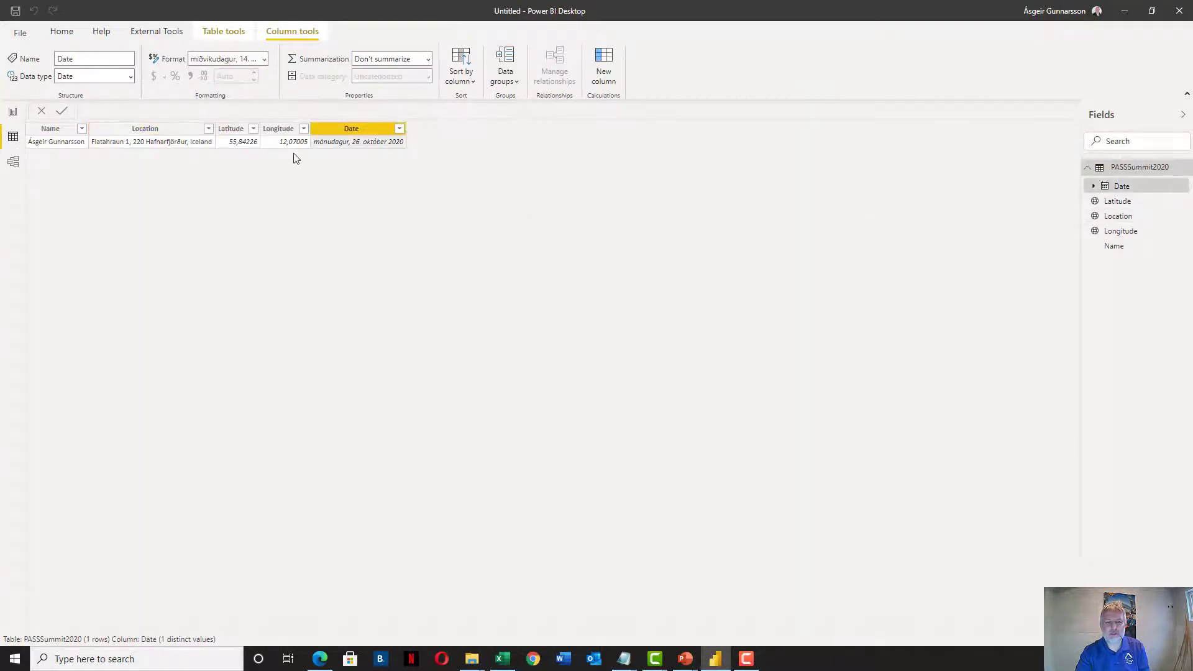
Format the Date column as d.m.yyyy (14.3.2001) and return to the report page
left_click(264, 58)
left_click(248, 95)
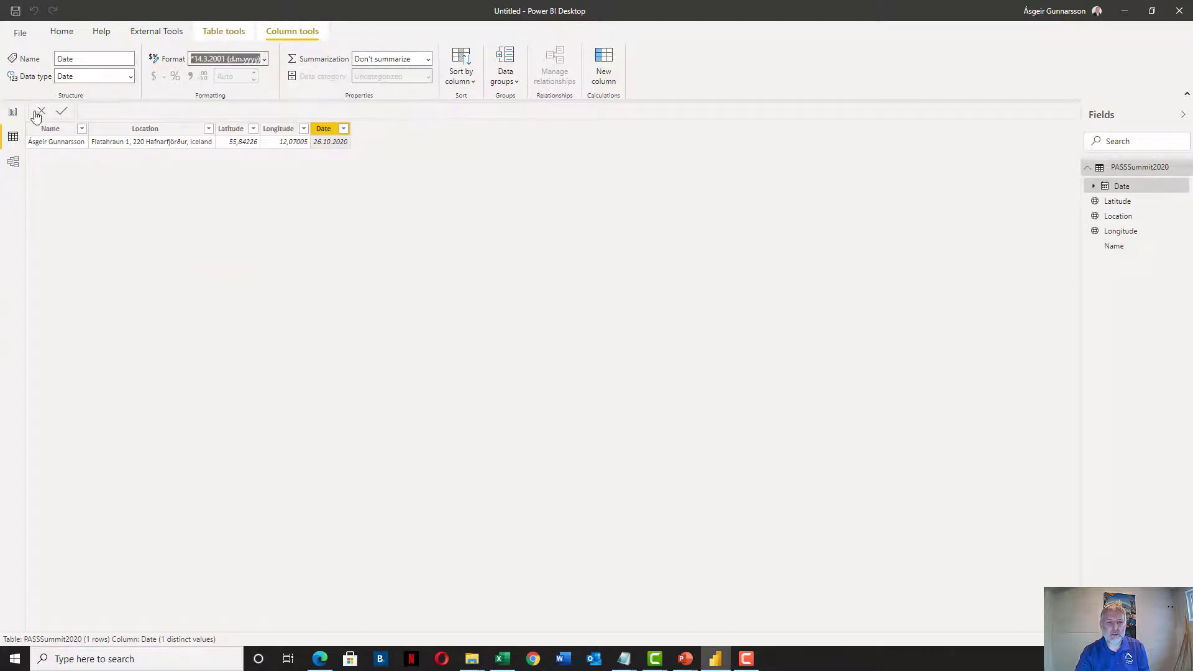
left_click(12, 113)
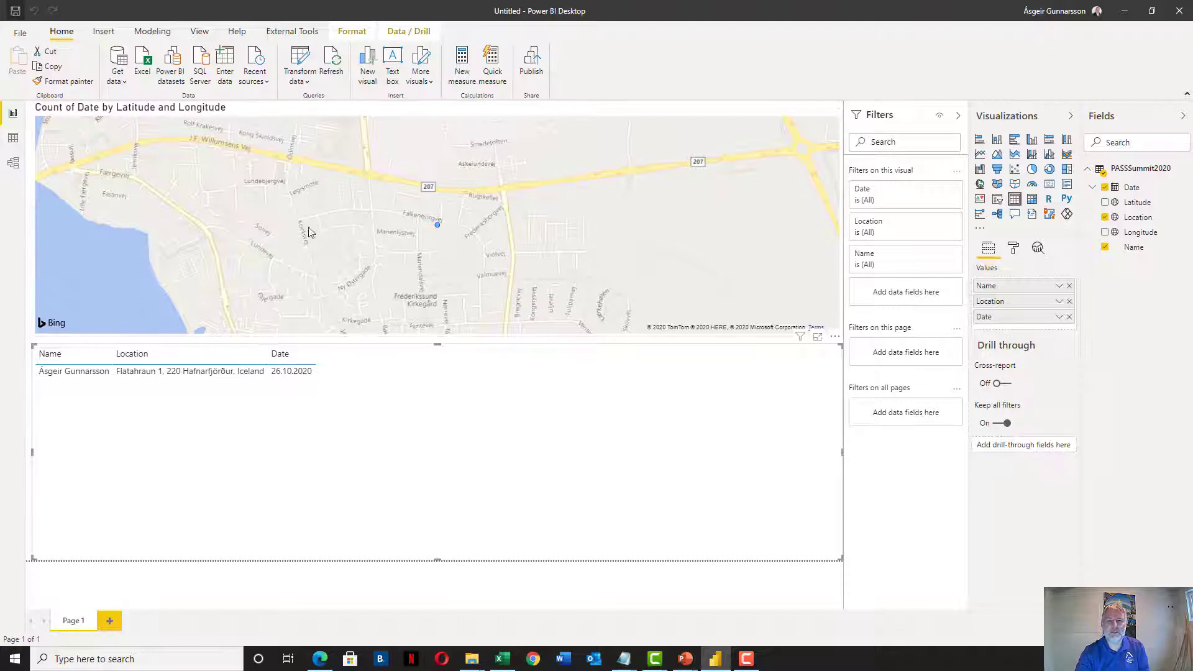
Save the report as Passsummit2020 in the 2020\Checking in with Power Platform folder
key("ctrl+s")
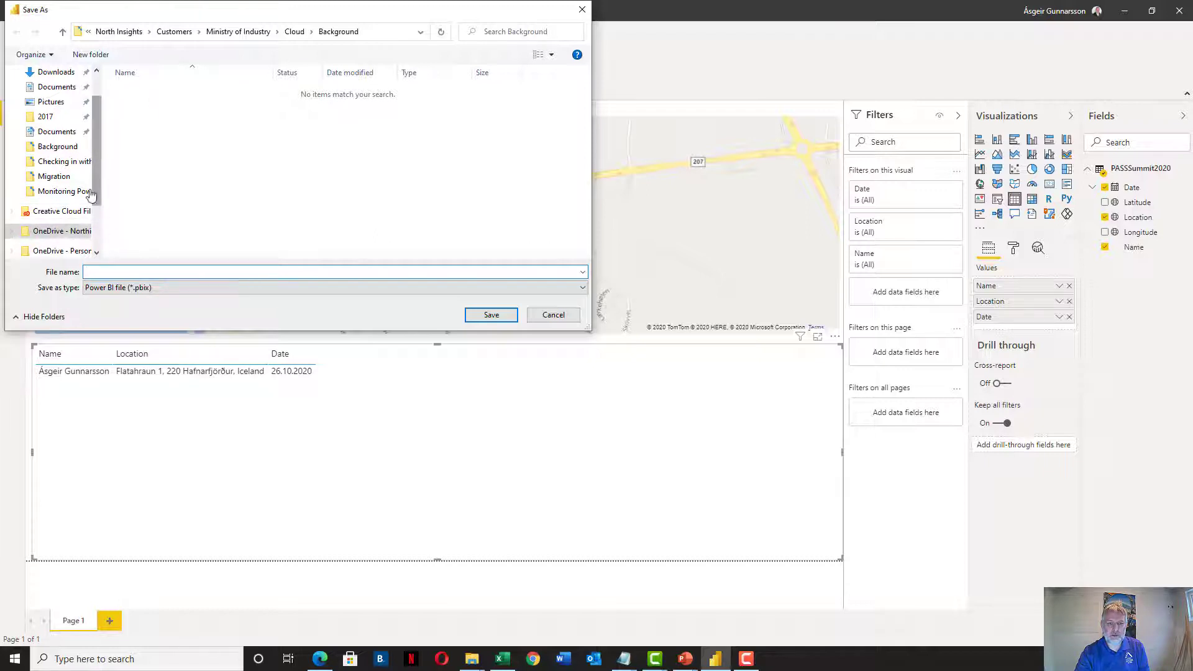
left_click(276, 32)
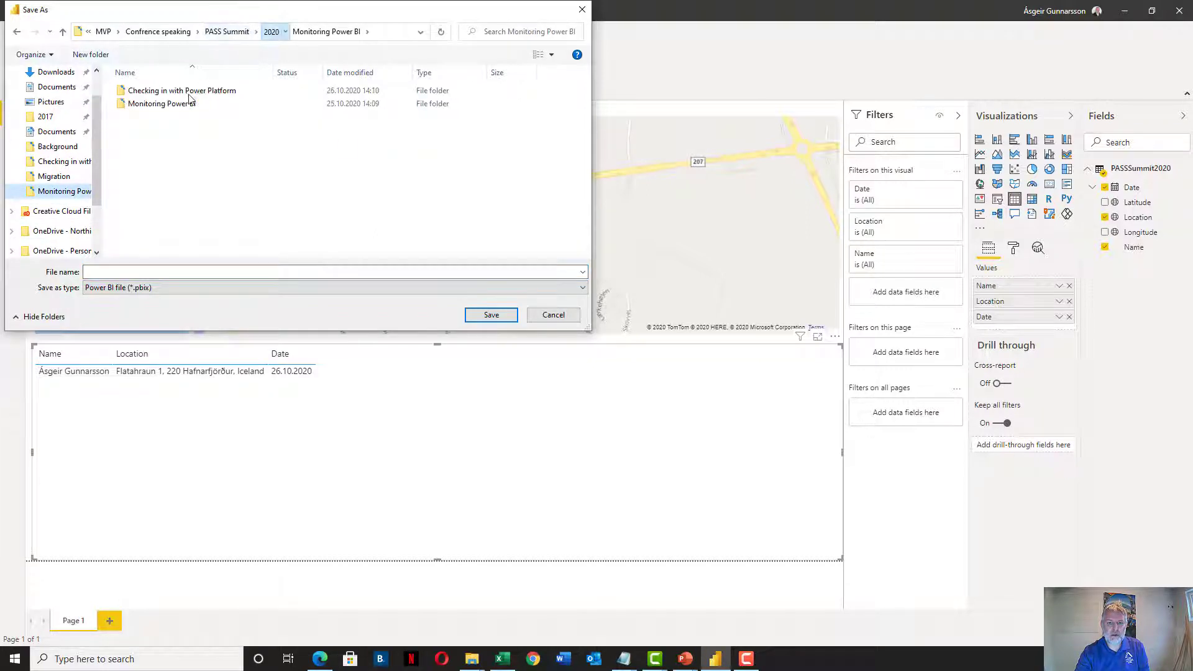
double_click(164, 92)
left_click(182, 271)
type("Passsummit2020")
key("Return")
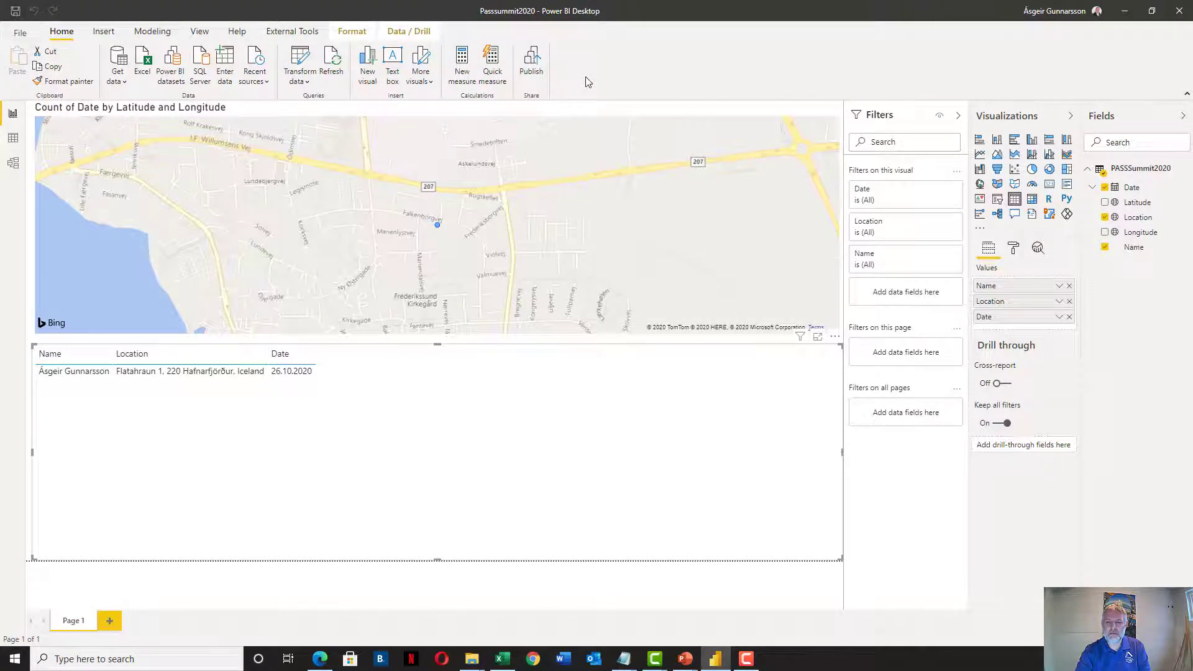
Publish the report to the PASS Virtual Summit 2020 workspace and view it in Edge
scroll(547, 301, "down", 3)
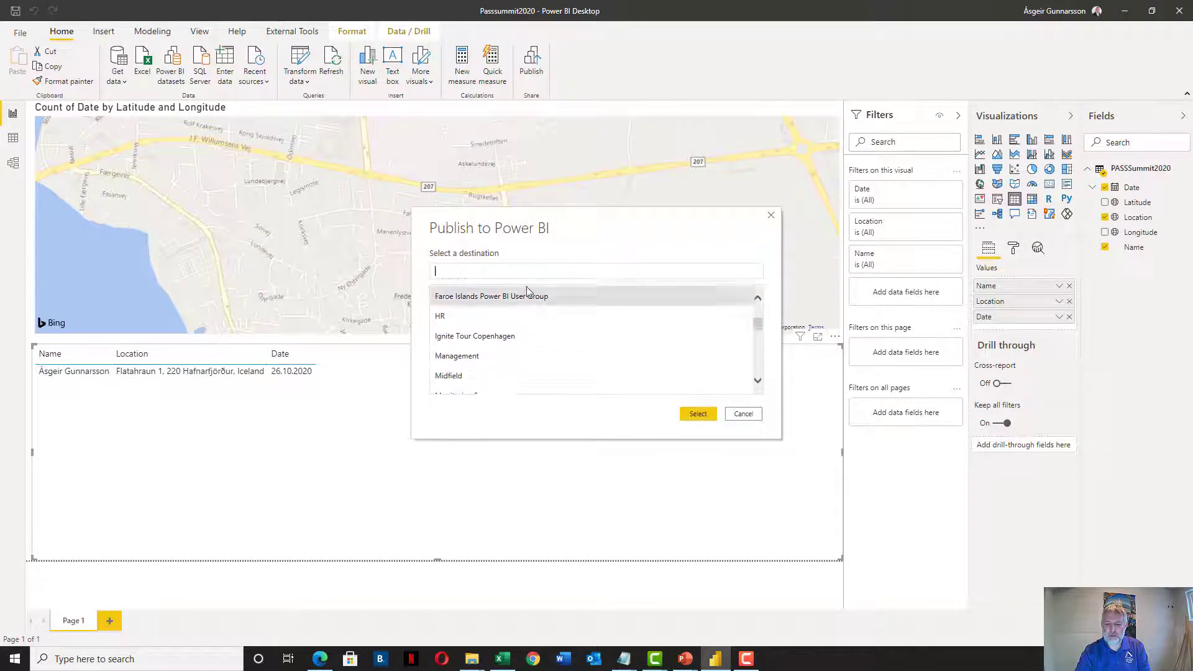
type("pass")
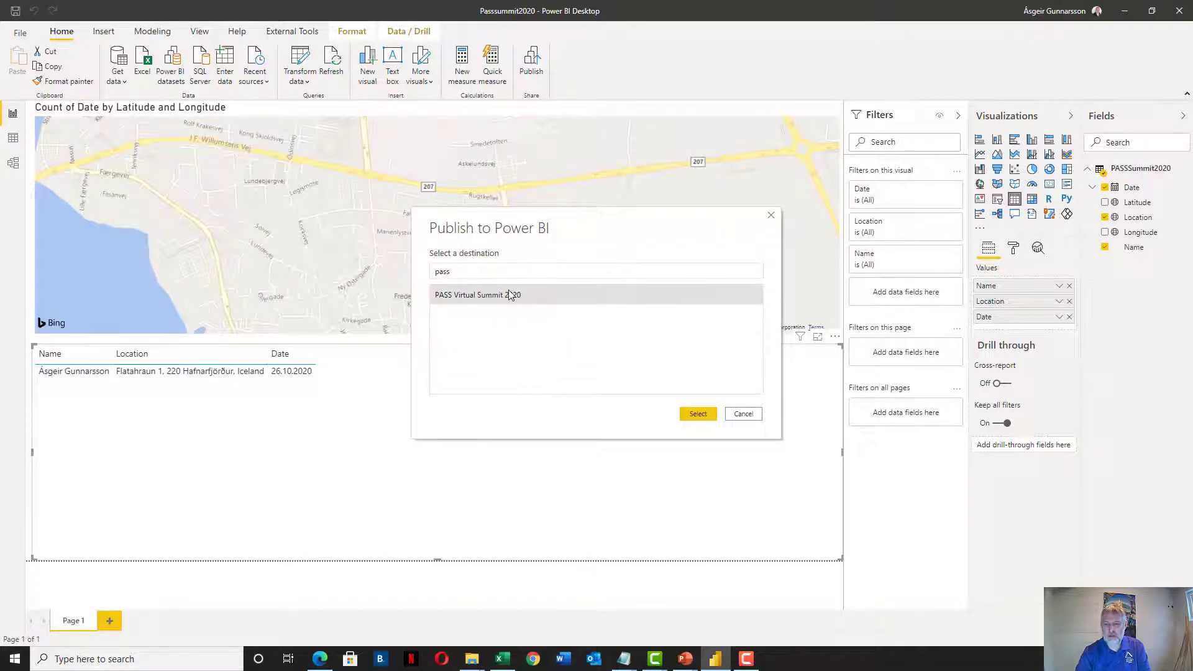
left_click(698, 413)
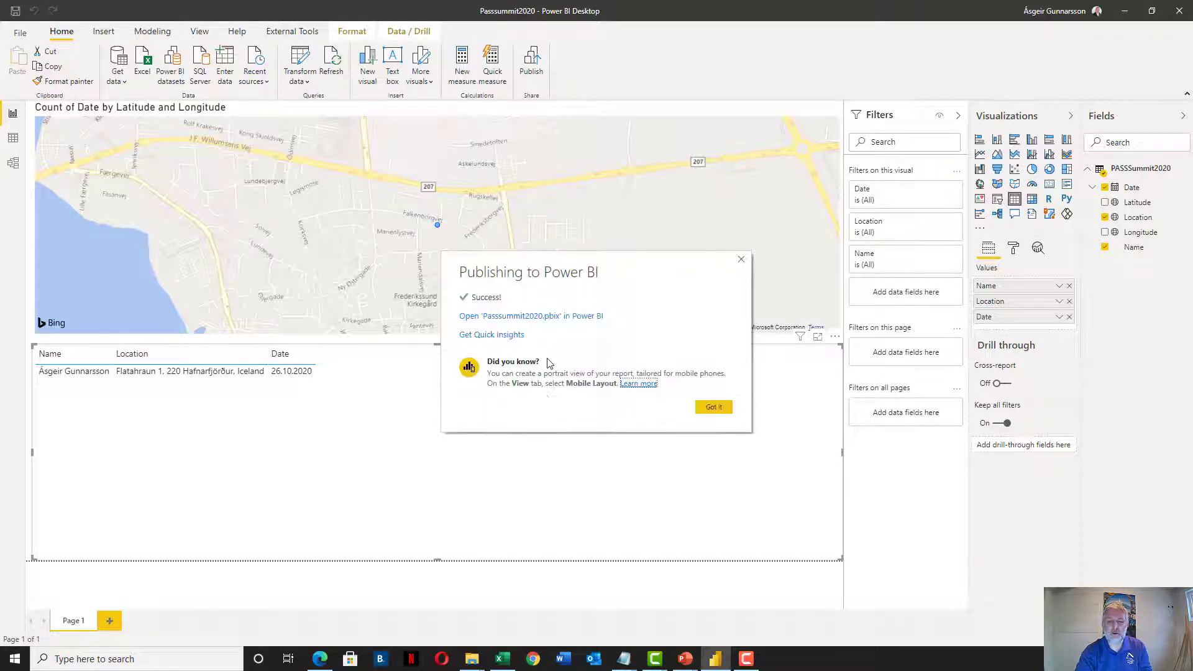
left_click(713, 408)
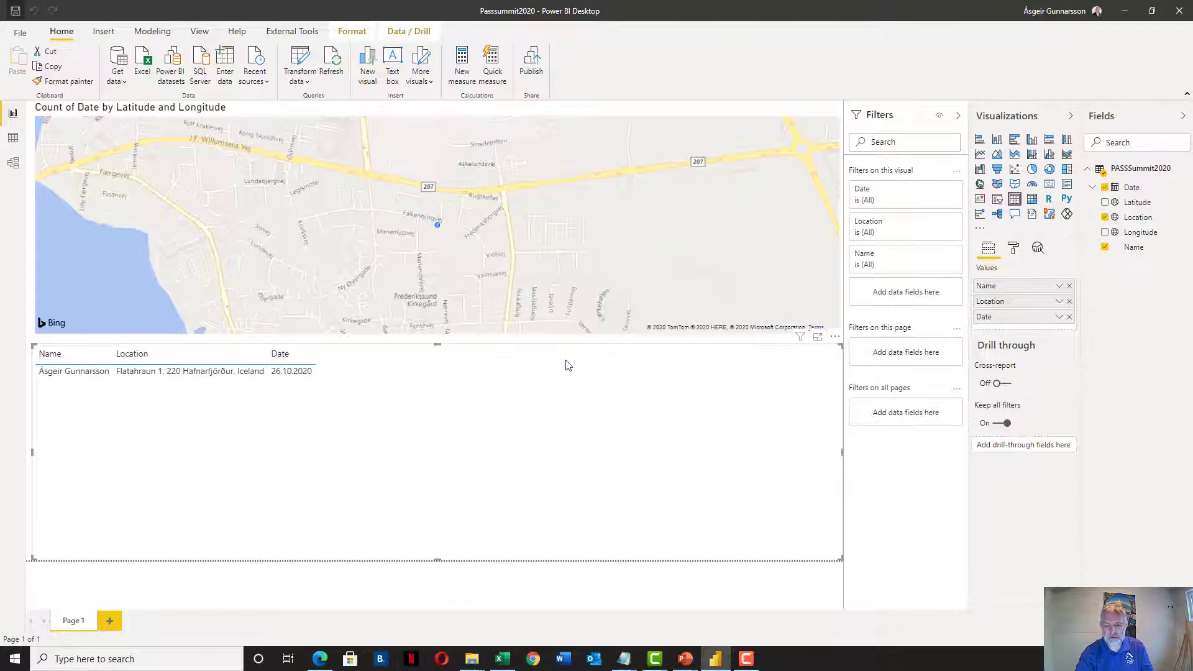
left_click(320, 659)
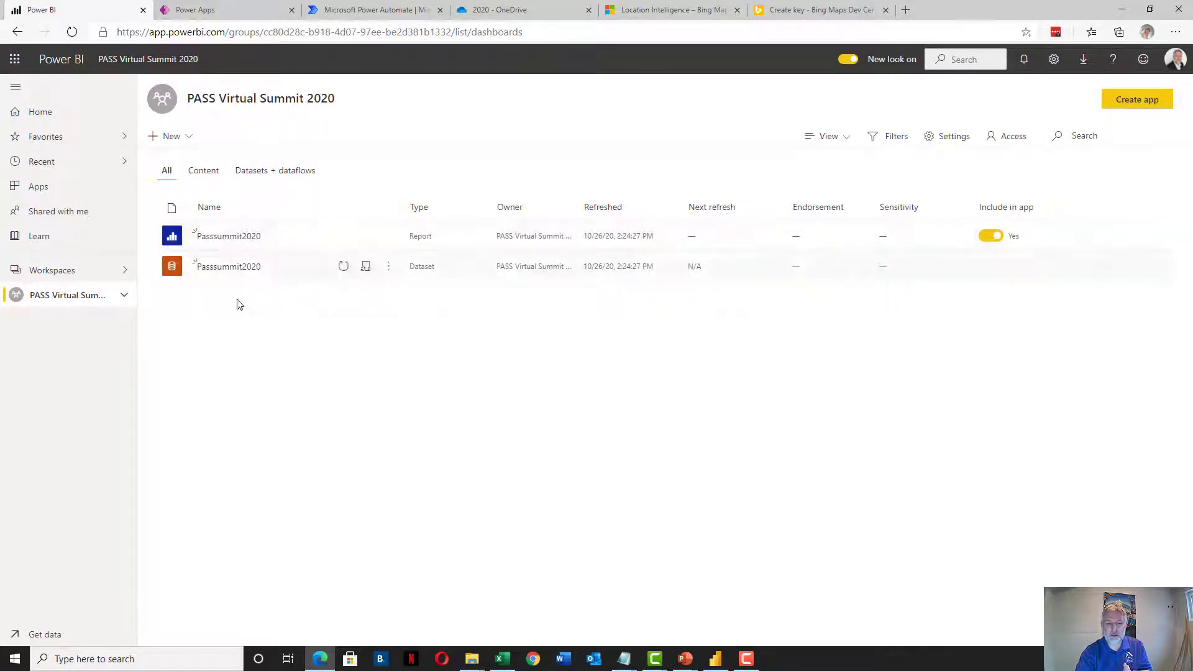
left_click(230, 236)
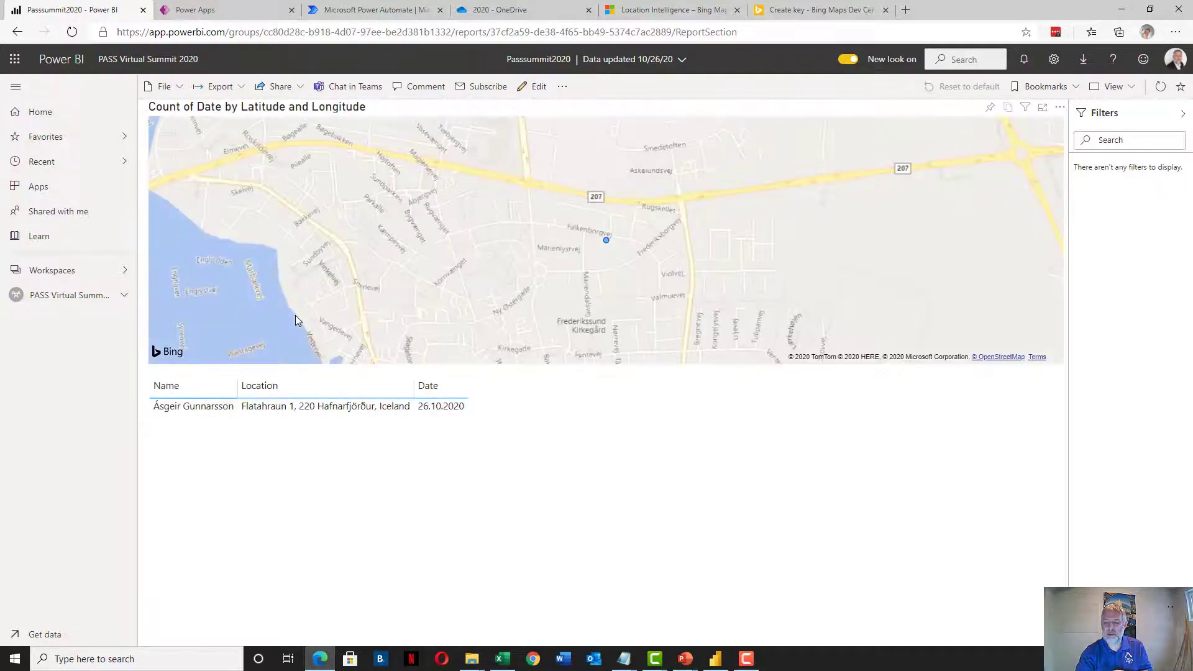
left_click(64, 296)
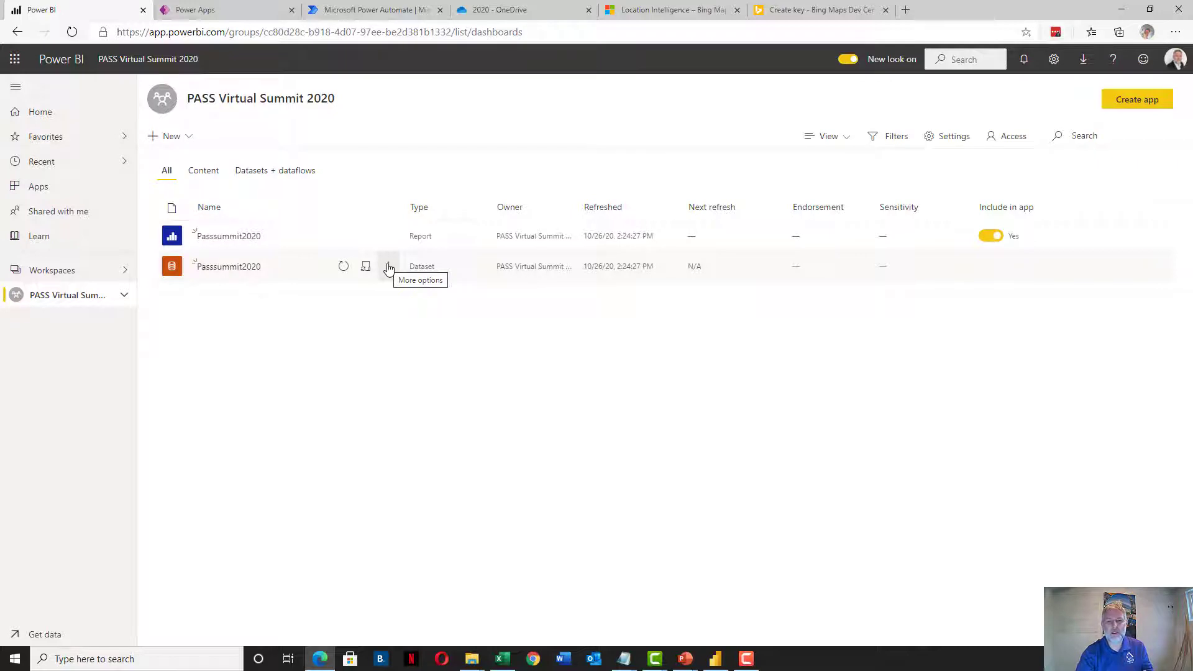
Update the Passsummit2020 dataset's web source credentials to OAuth2 with Organizational privacy and sign in
left_click(389, 267)
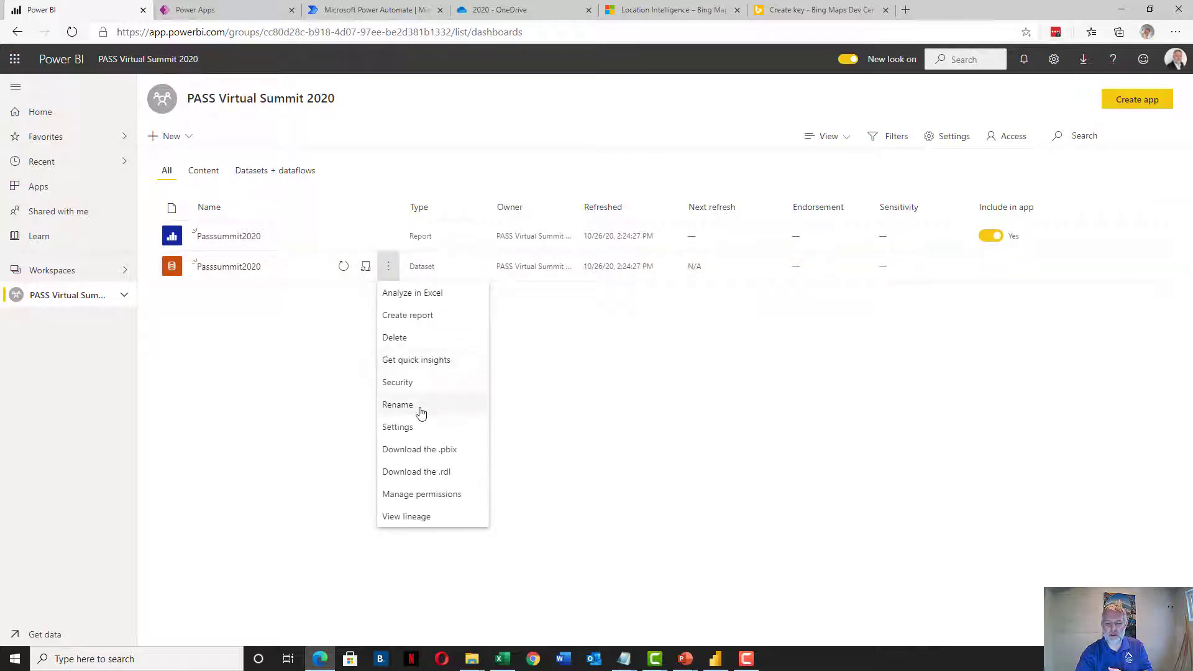
left_click(420, 426)
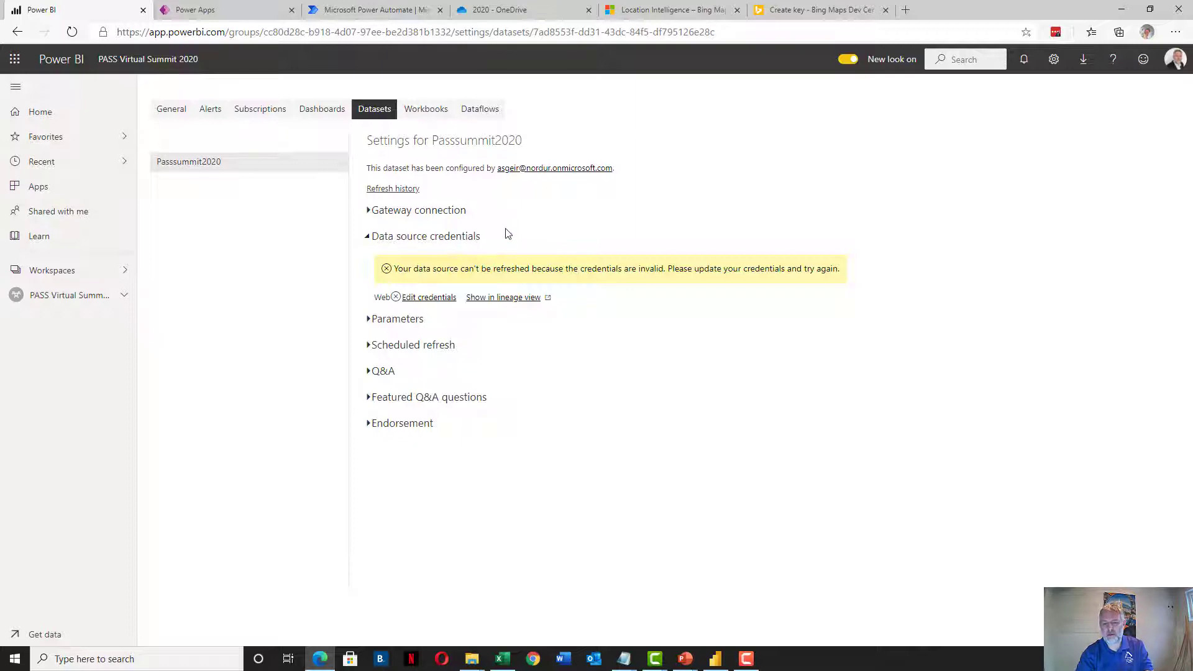
left_click(428, 297)
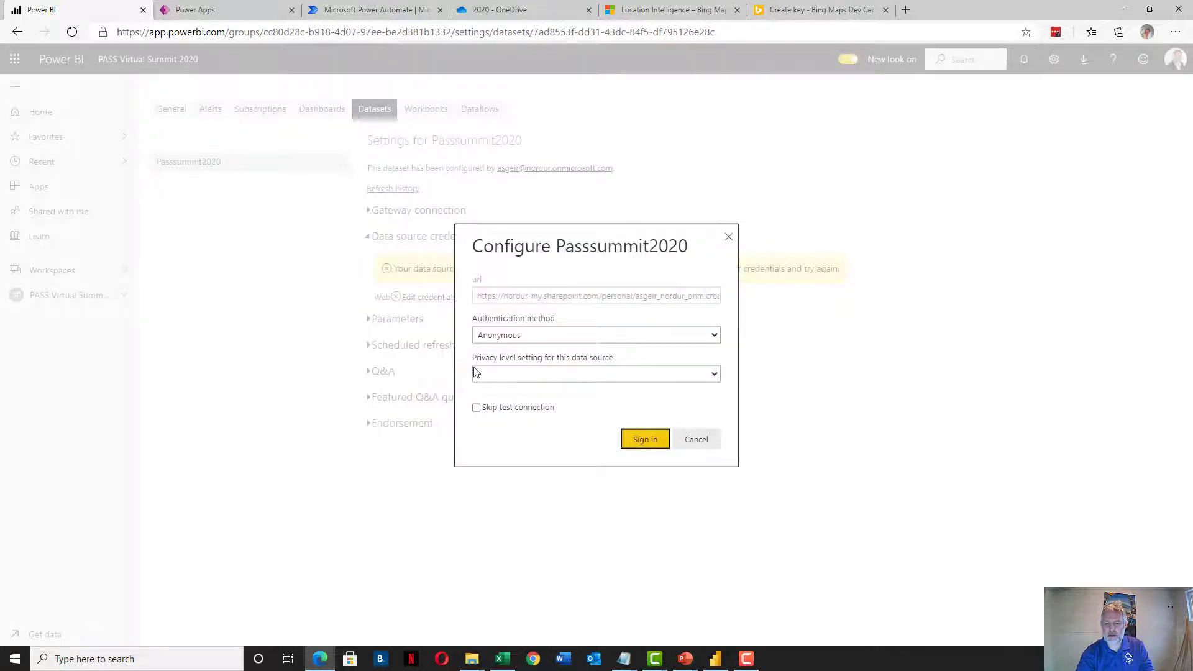
left_click(514, 336)
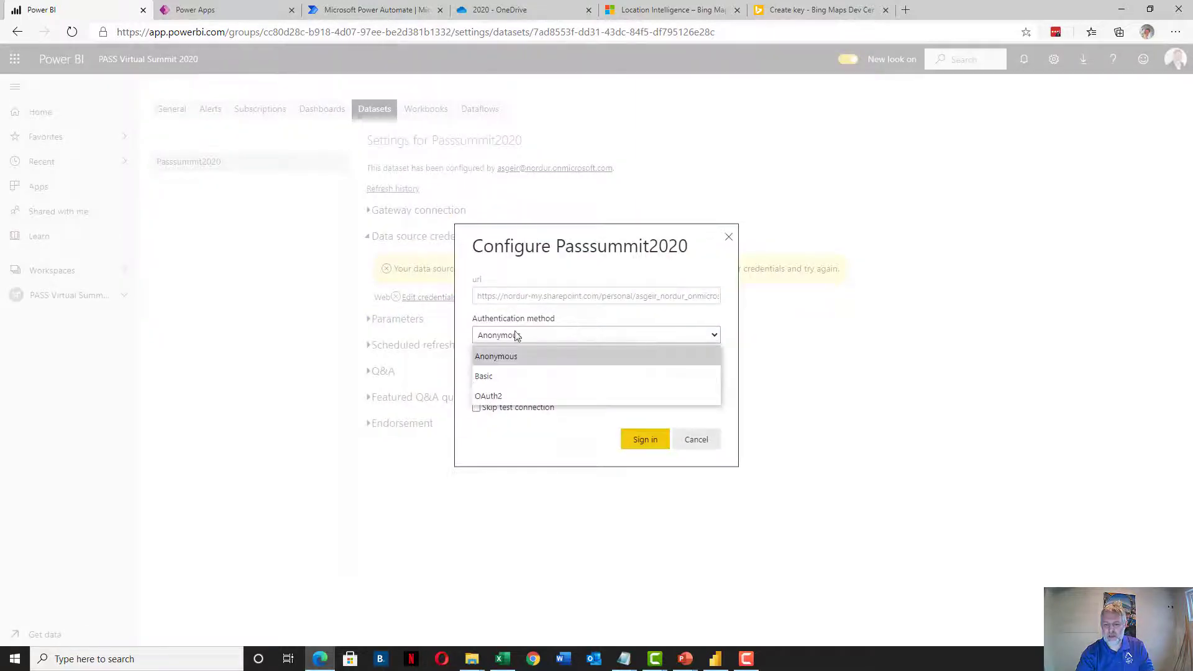
left_click(502, 398)
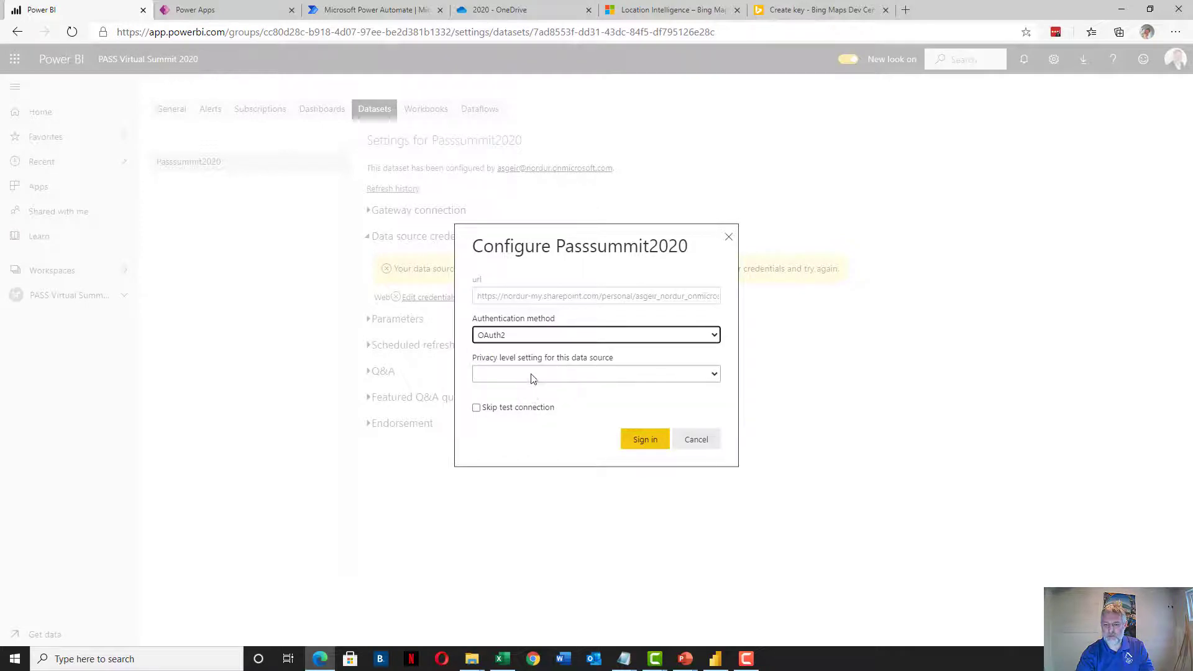
left_click(531, 375)
left_click(514, 456)
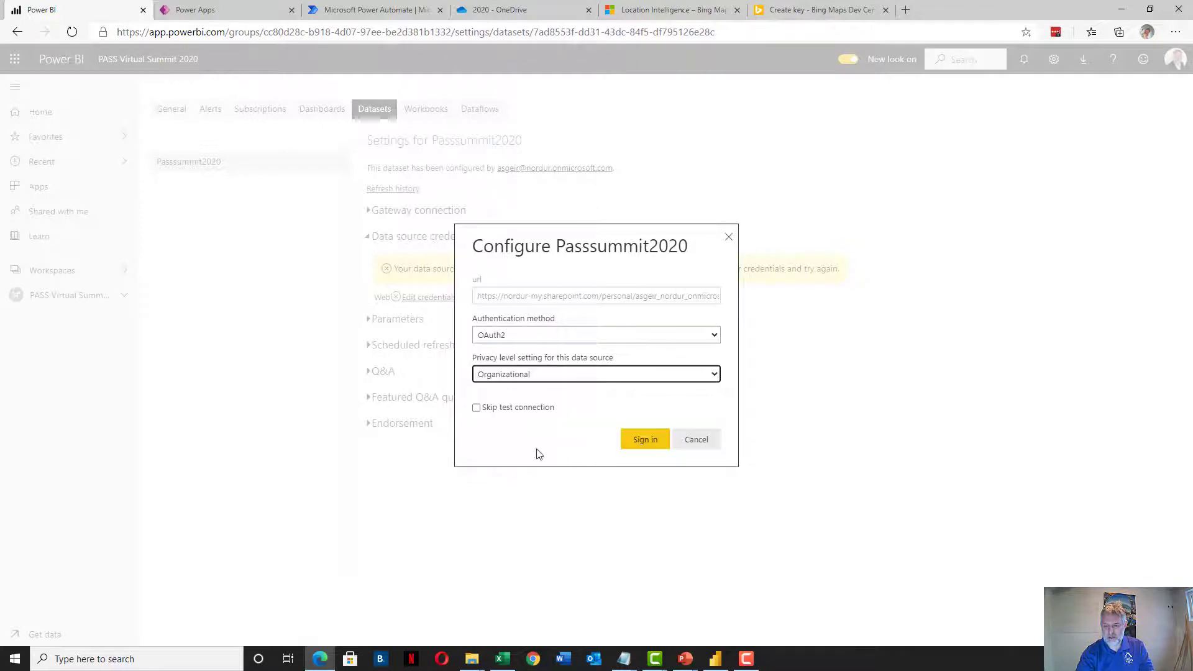
left_click(643, 439)
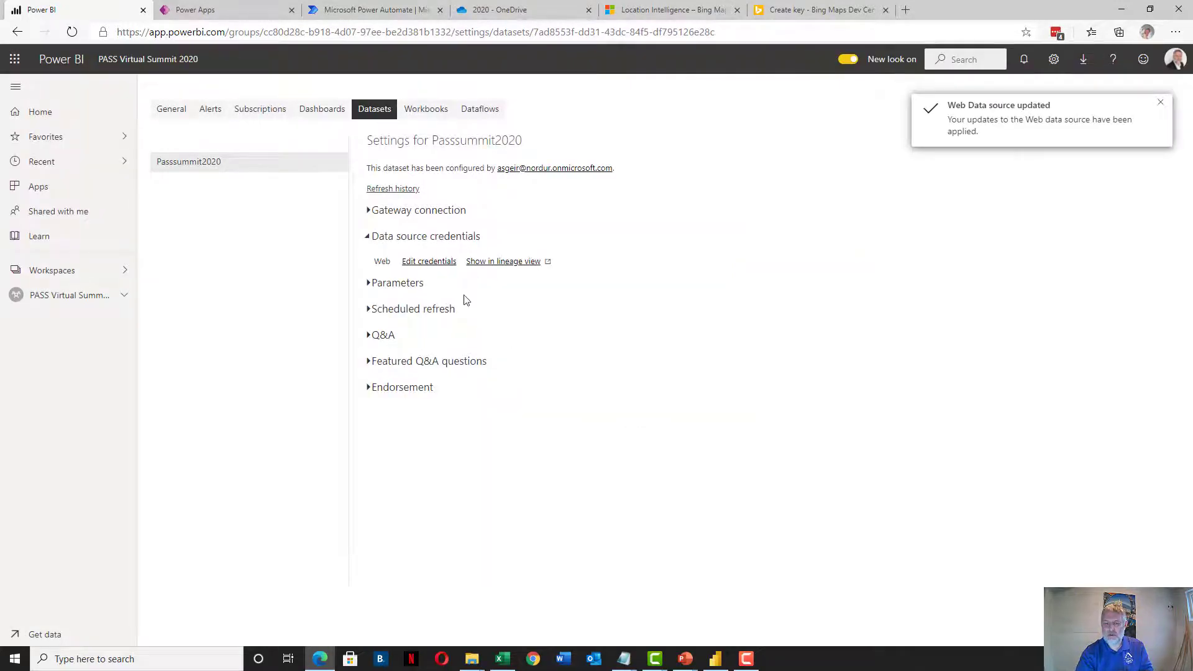
Refresh the Passsummit2020 dataset from the workspace list, then switch to the Power Apps tab
left_click(92, 299)
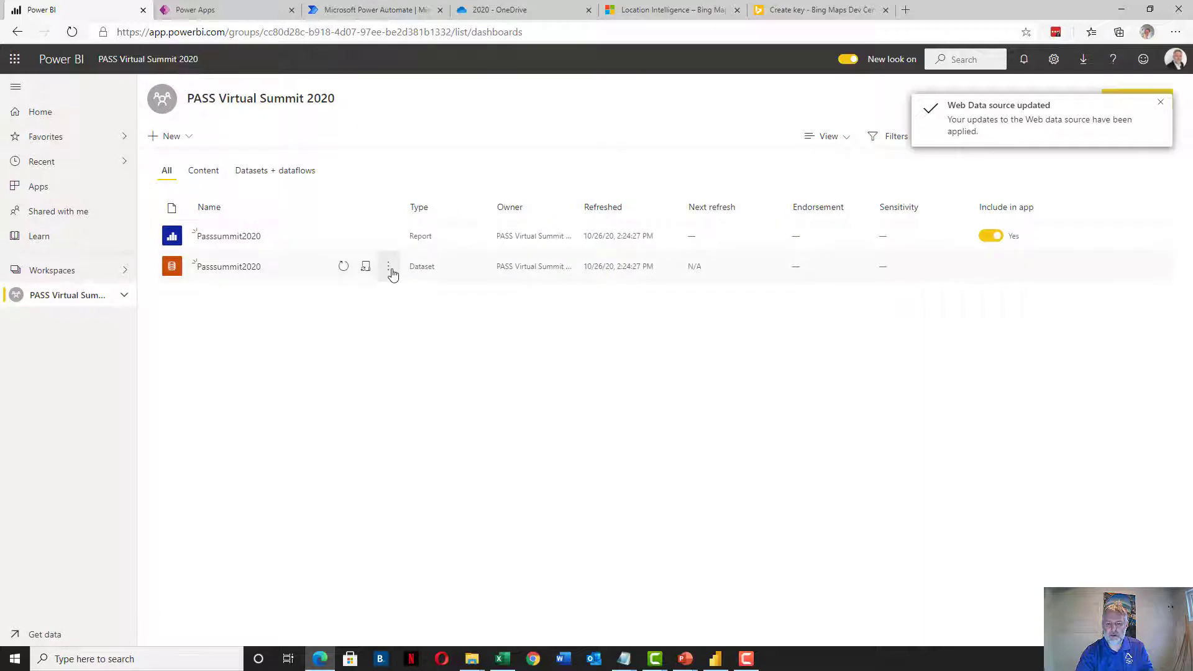
left_click(389, 269)
left_click(342, 293)
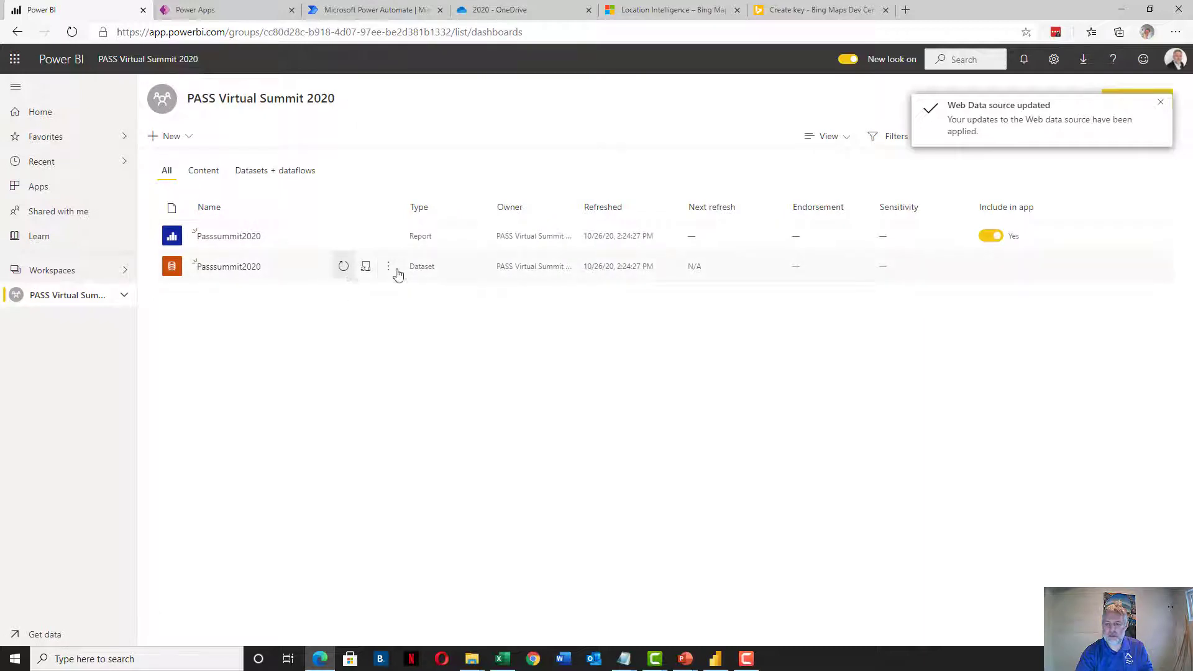
left_click_drag(614, 266, 646, 266)
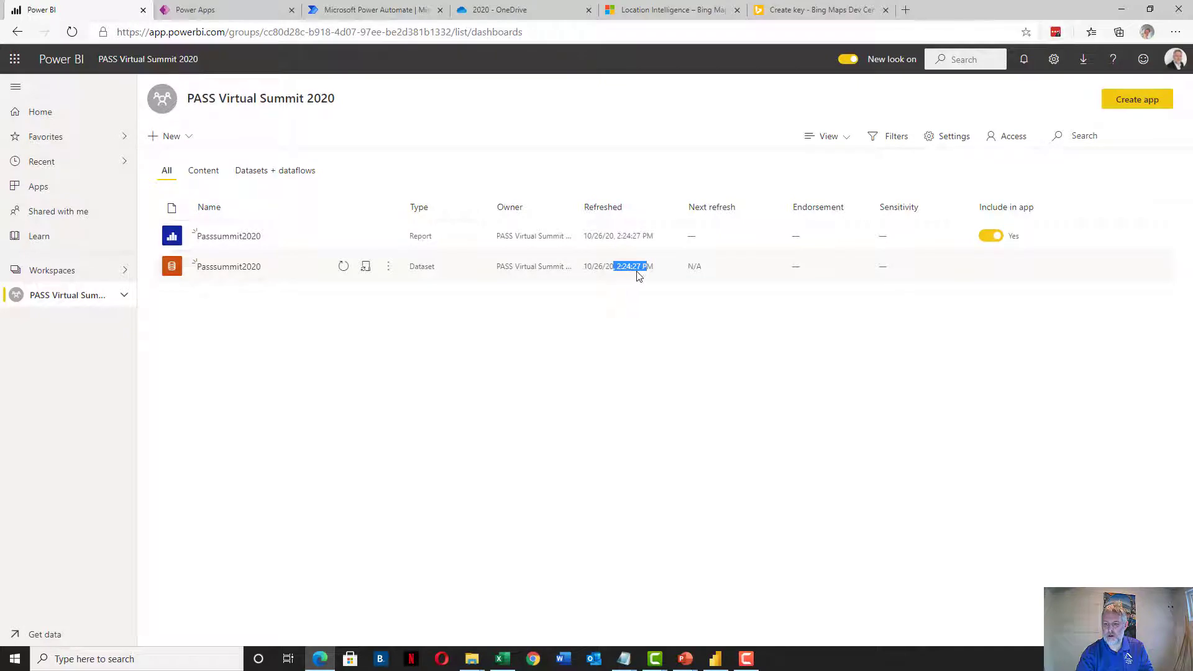
left_click(614, 315)
left_click(344, 266)
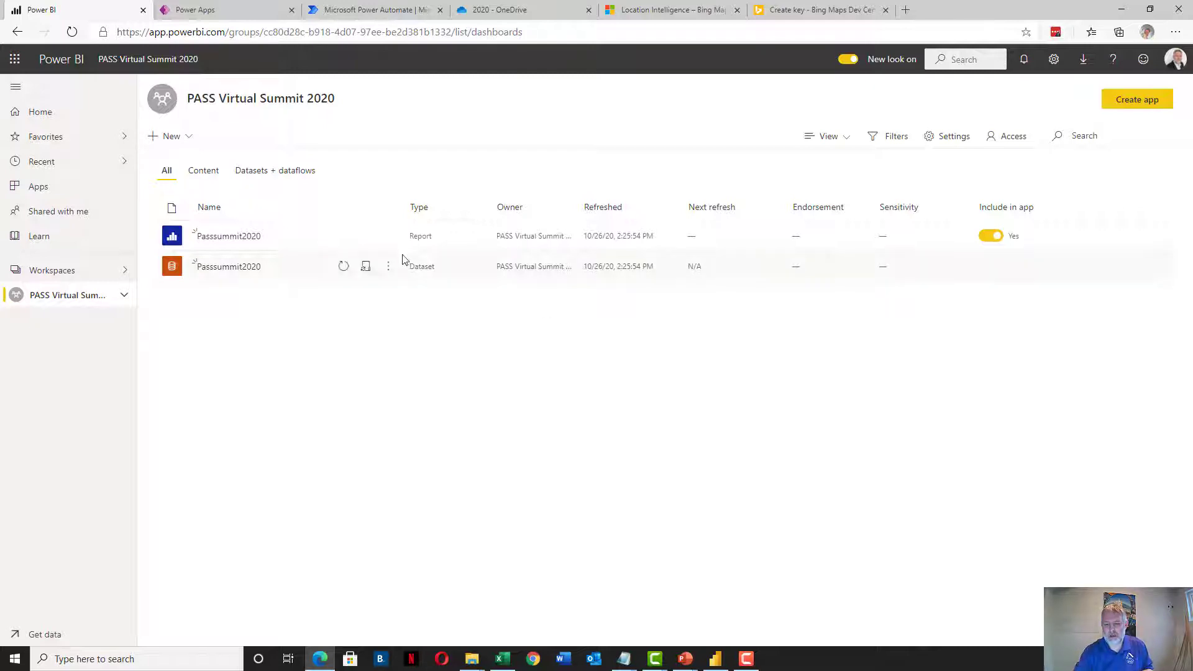
left_click(205, 10)
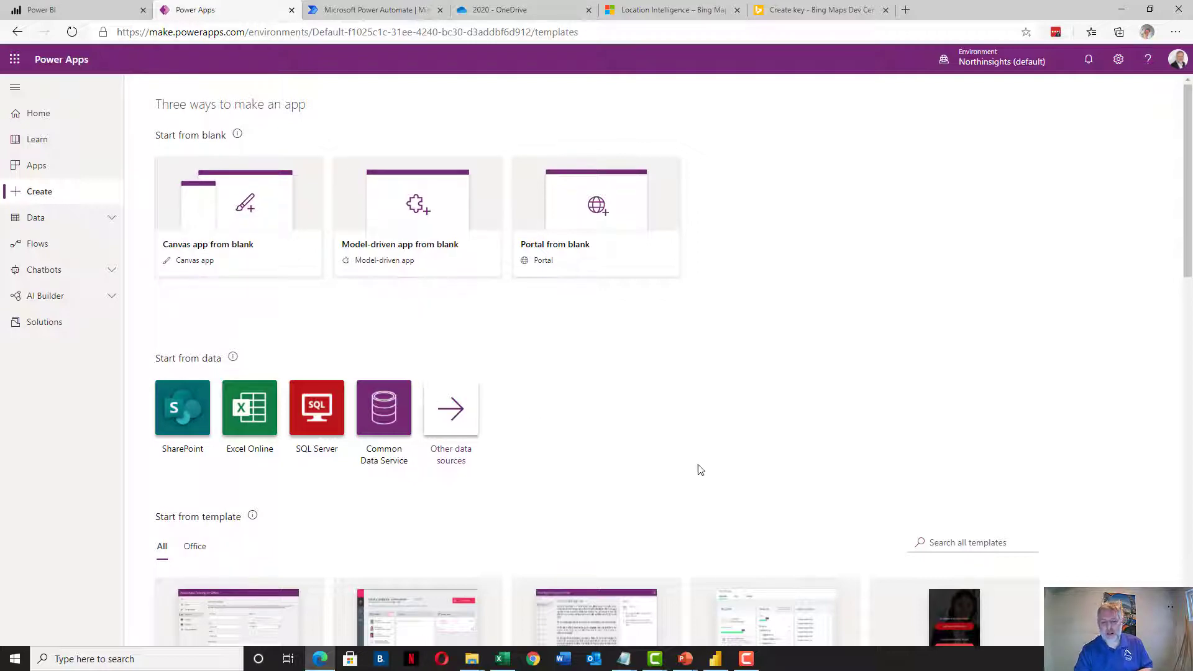
scroll(629, 376, "down", 1)
scroll(631, 373, "down", 6)
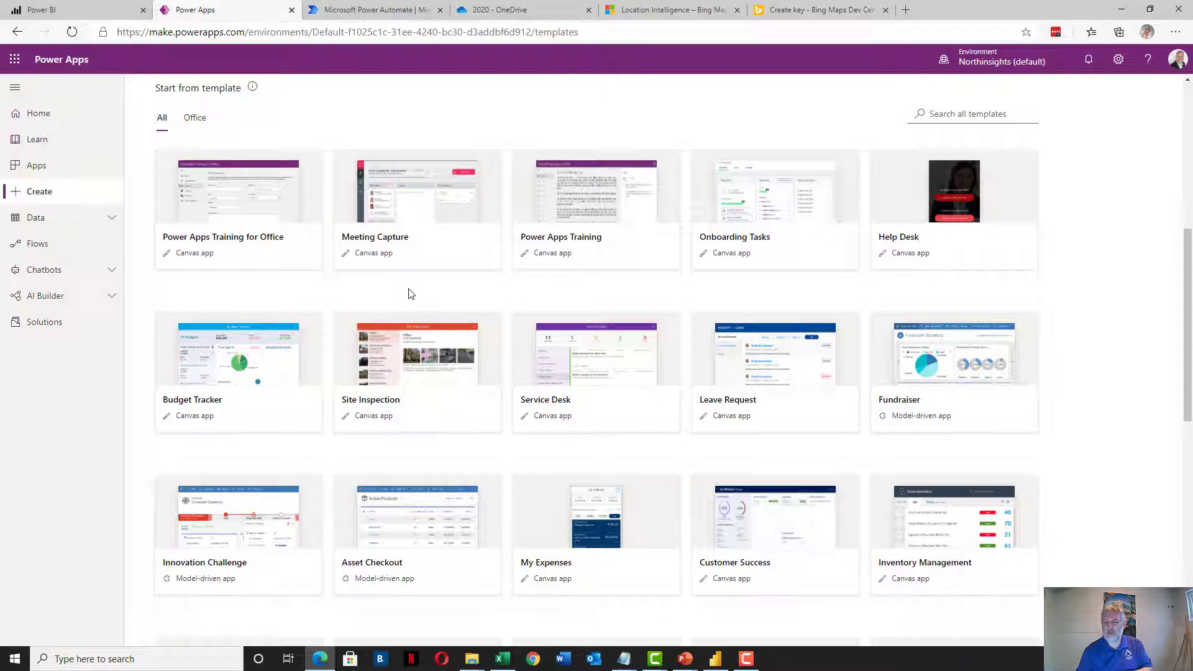
scroll(437, 298, "up", 4)
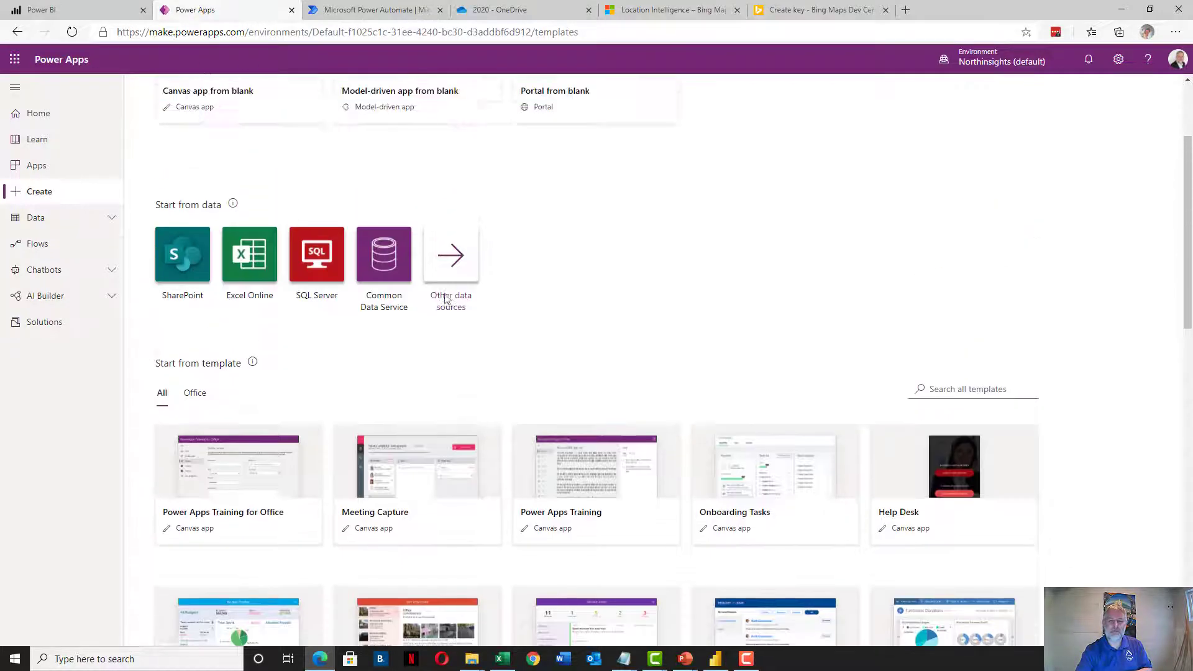
scroll(437, 298, "up", 3)
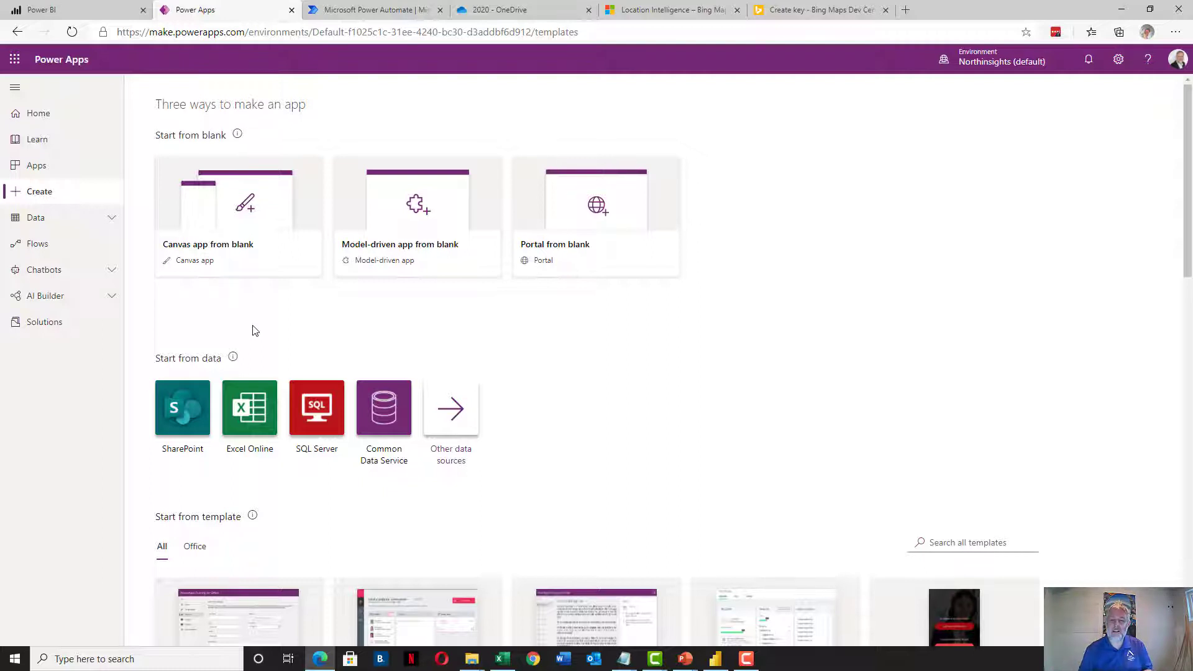
Create a blank tablet-format canvas app named PASSSummit2020
left_click(220, 213)
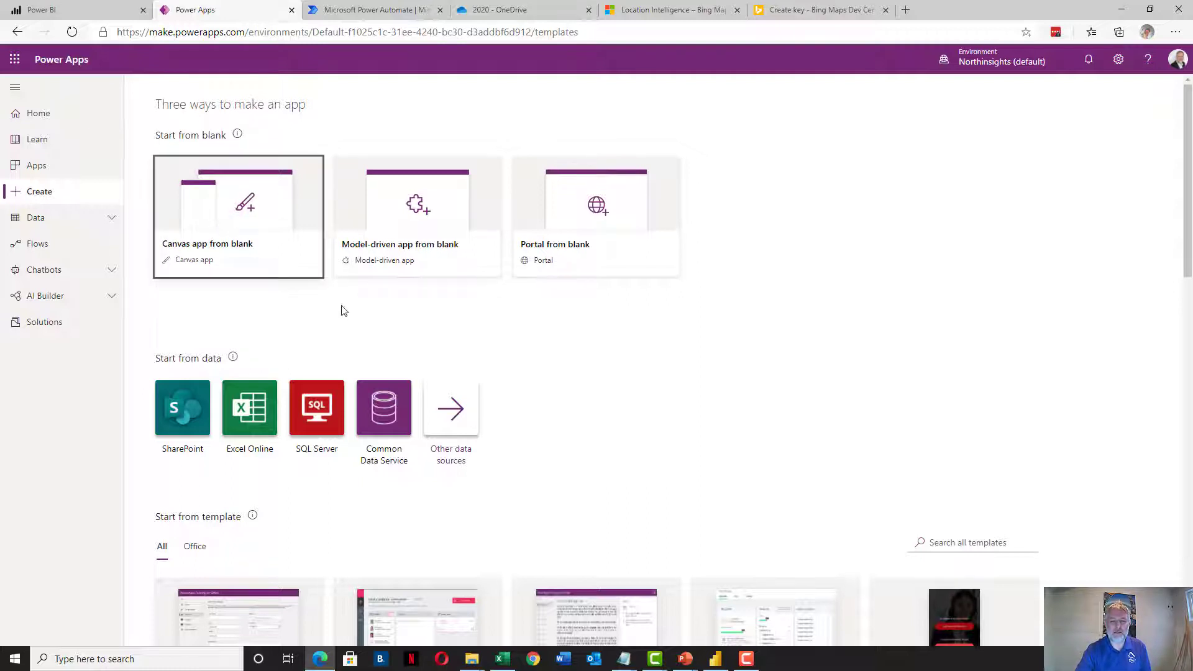
left_click(654, 240)
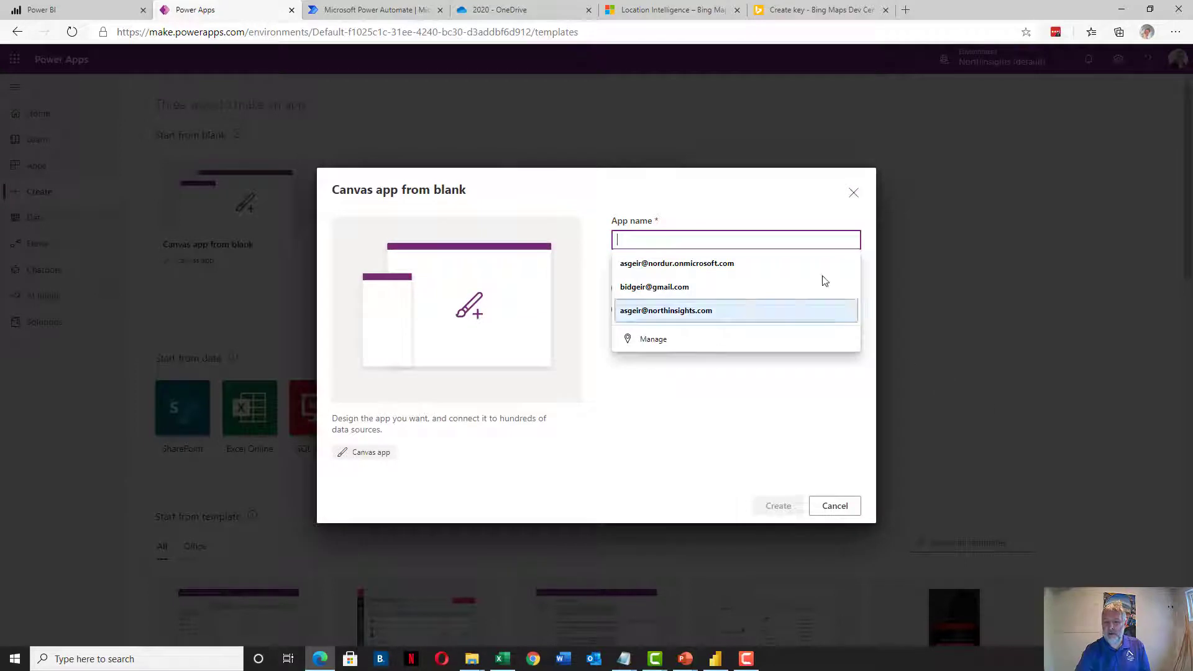
type("PAS")
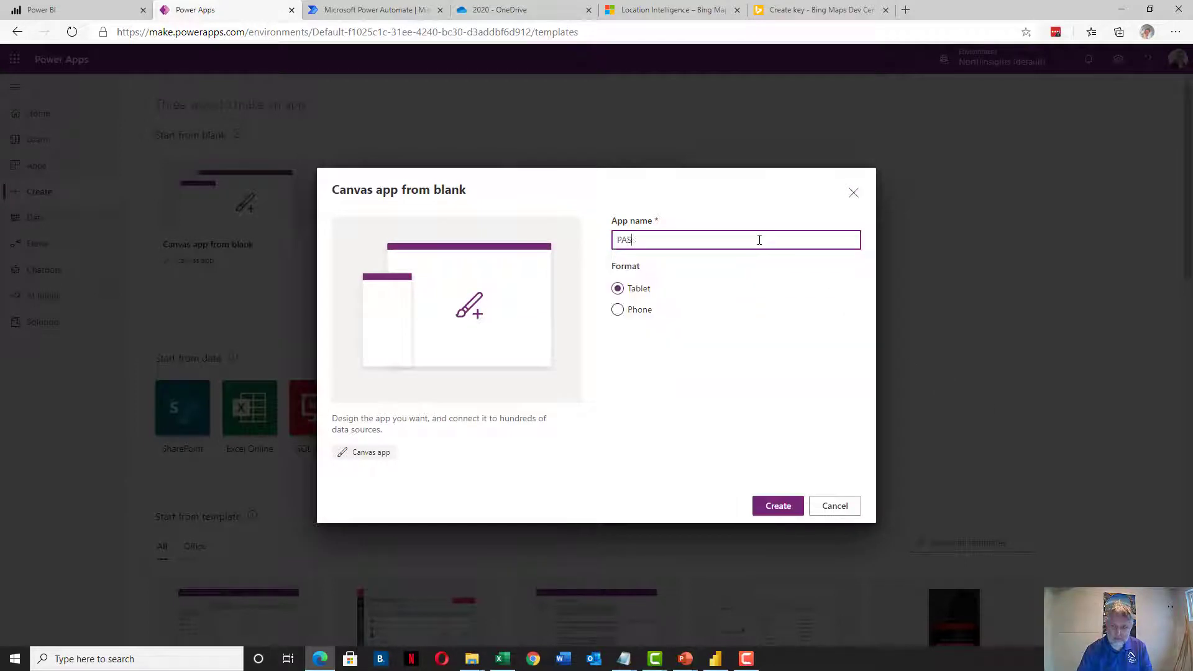
type("SSummit2020")
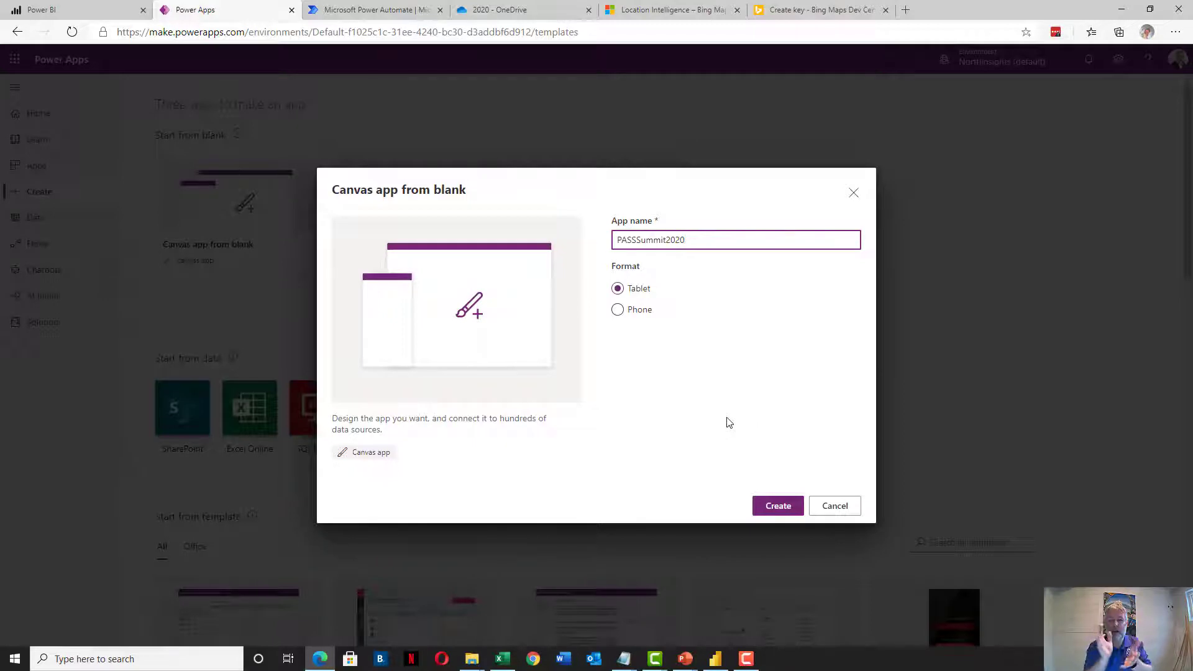
left_click(771, 507)
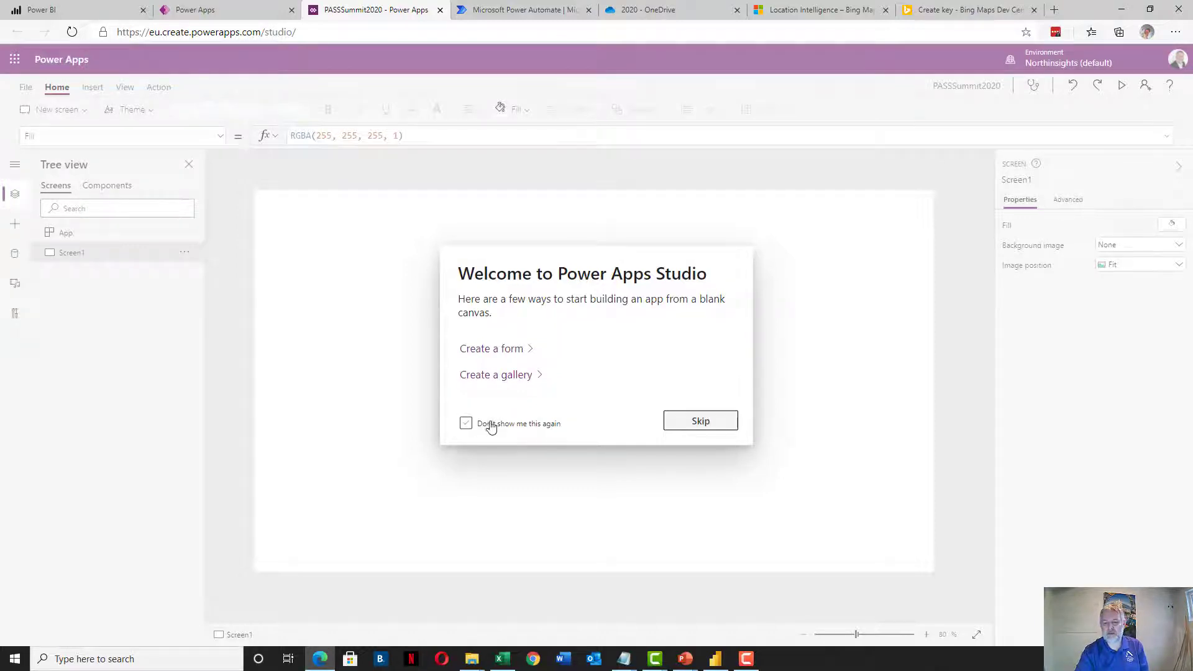
Skip the welcome prompt, then look through the Insert, Action and Home ribbon tabs
left_click(509, 351)
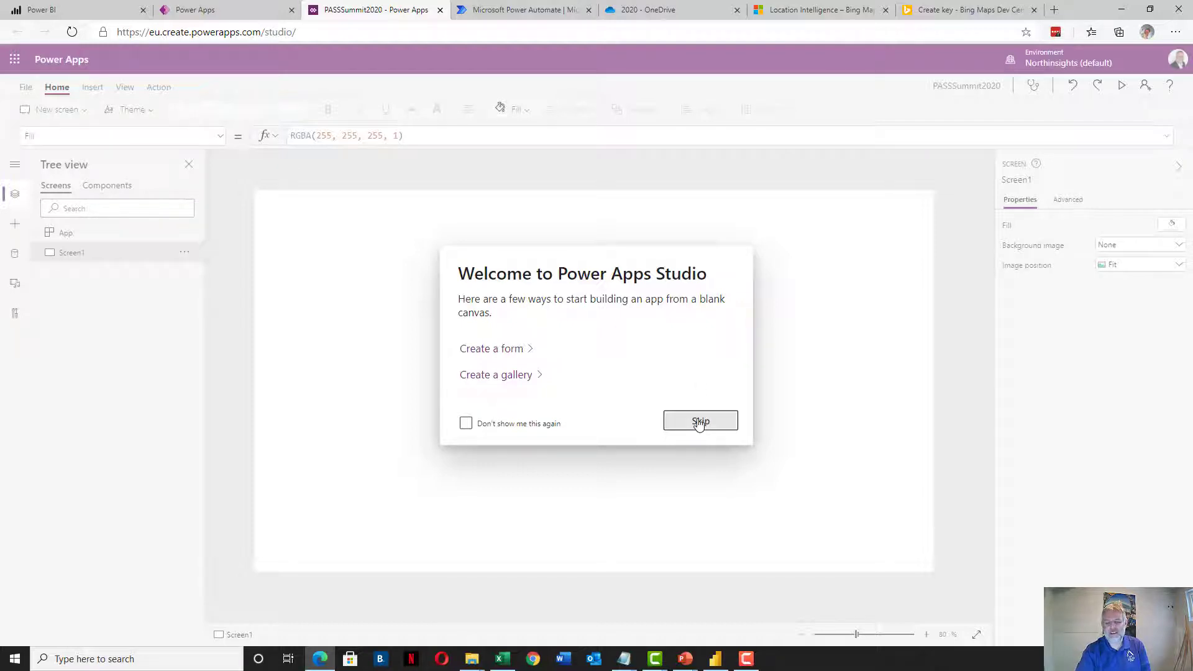
left_click(699, 422)
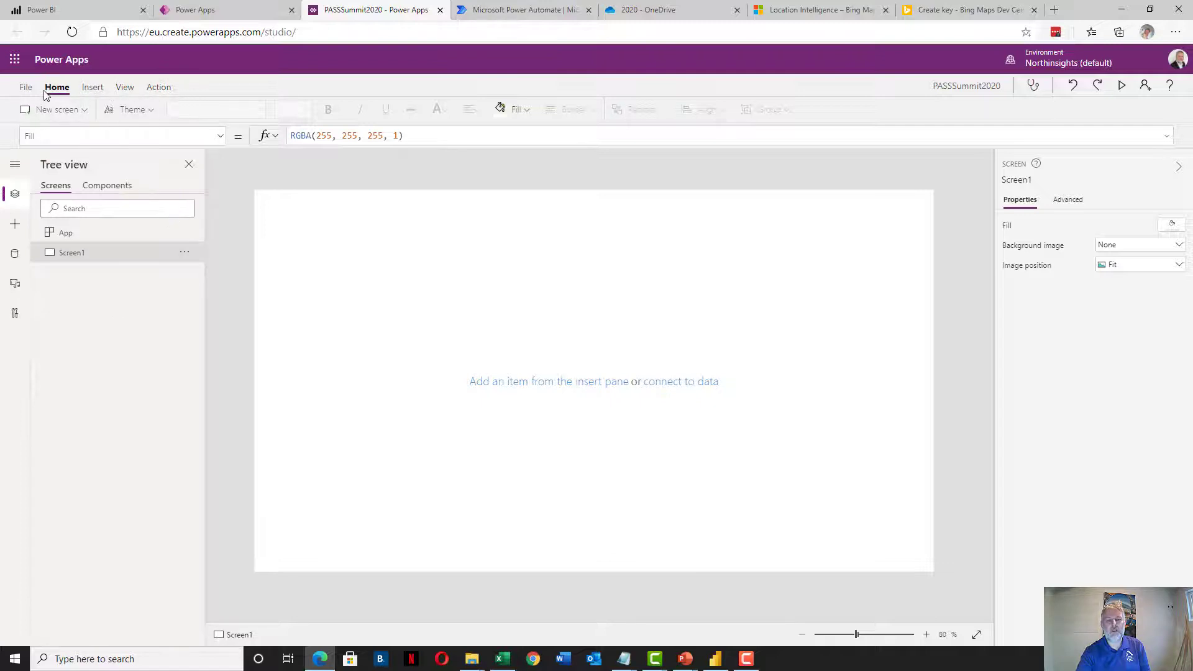
left_click(92, 90)
left_click(157, 88)
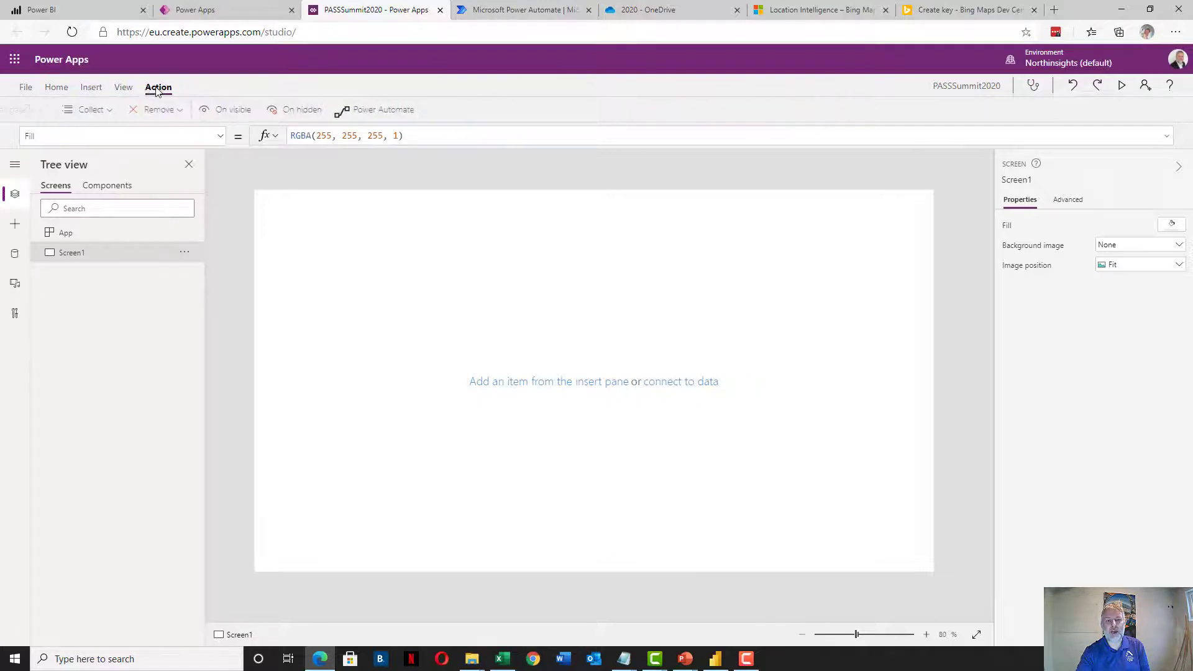
left_click(90, 88)
left_click(62, 87)
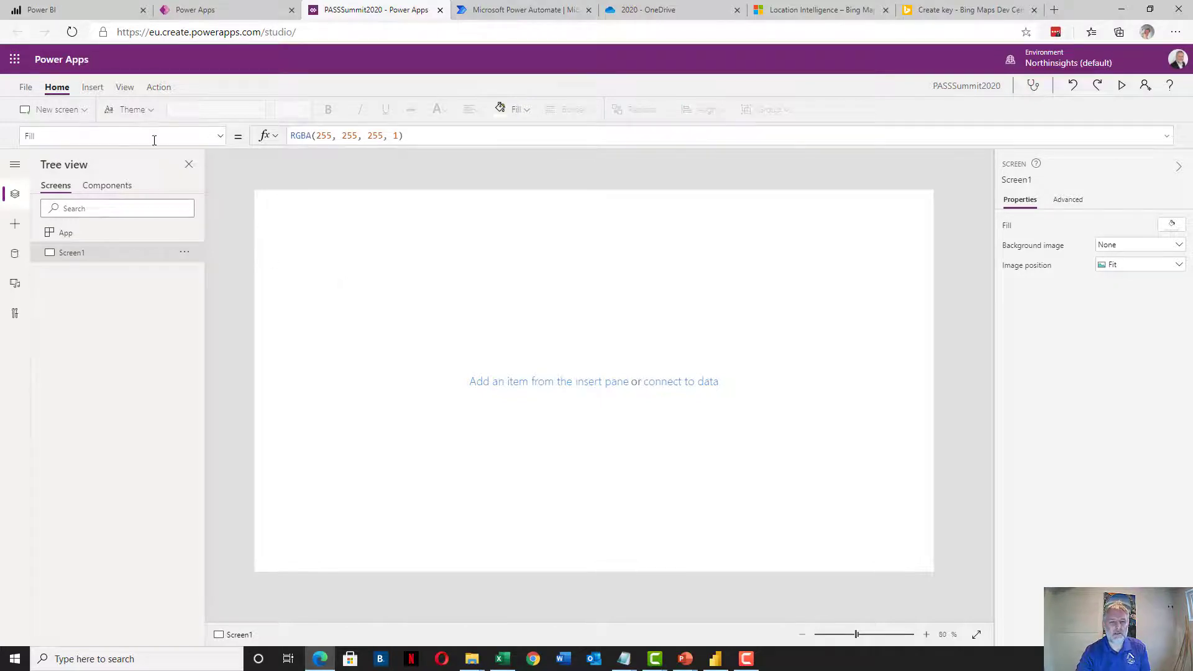
Switch the ribbon to Insert to list the controls available for Screen1
left_click(92, 88)
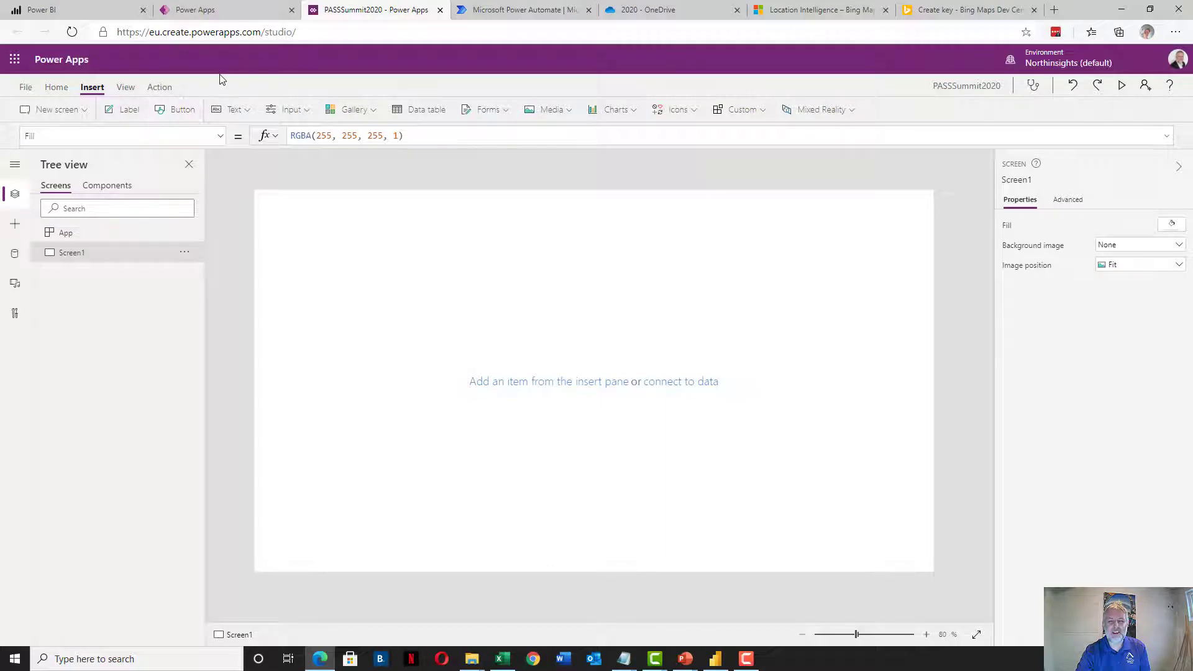
Add a full-width top button with 36-point text reading 'Press for location'
left_click(175, 112)
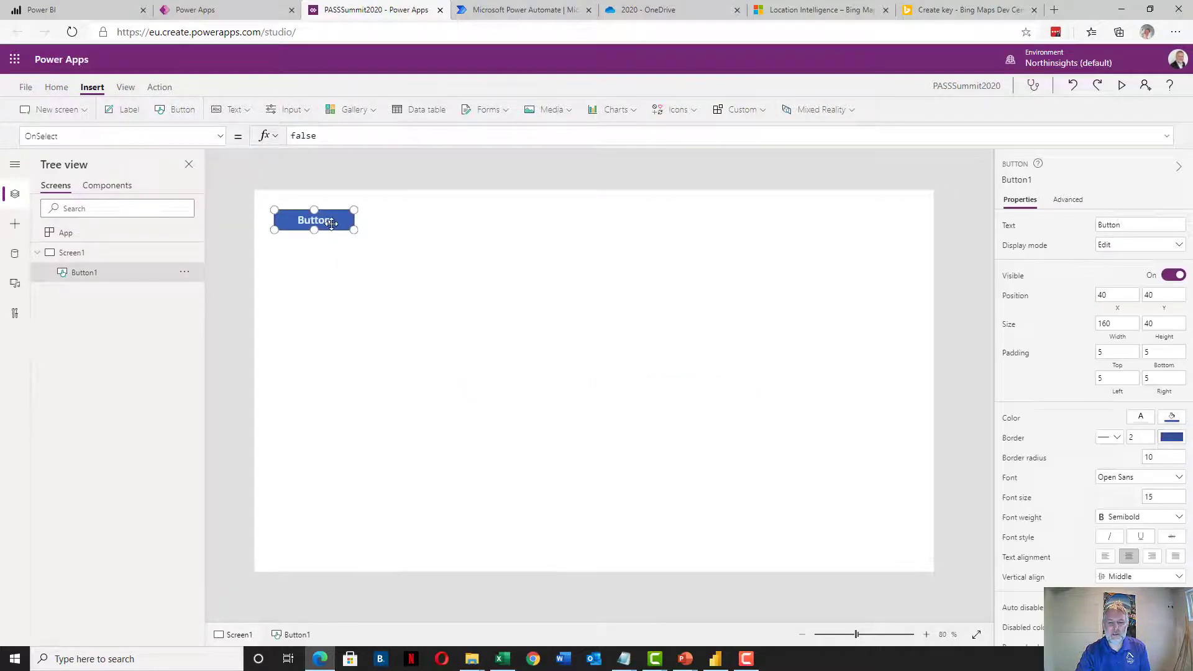
left_click_drag(331, 222, 930, 244)
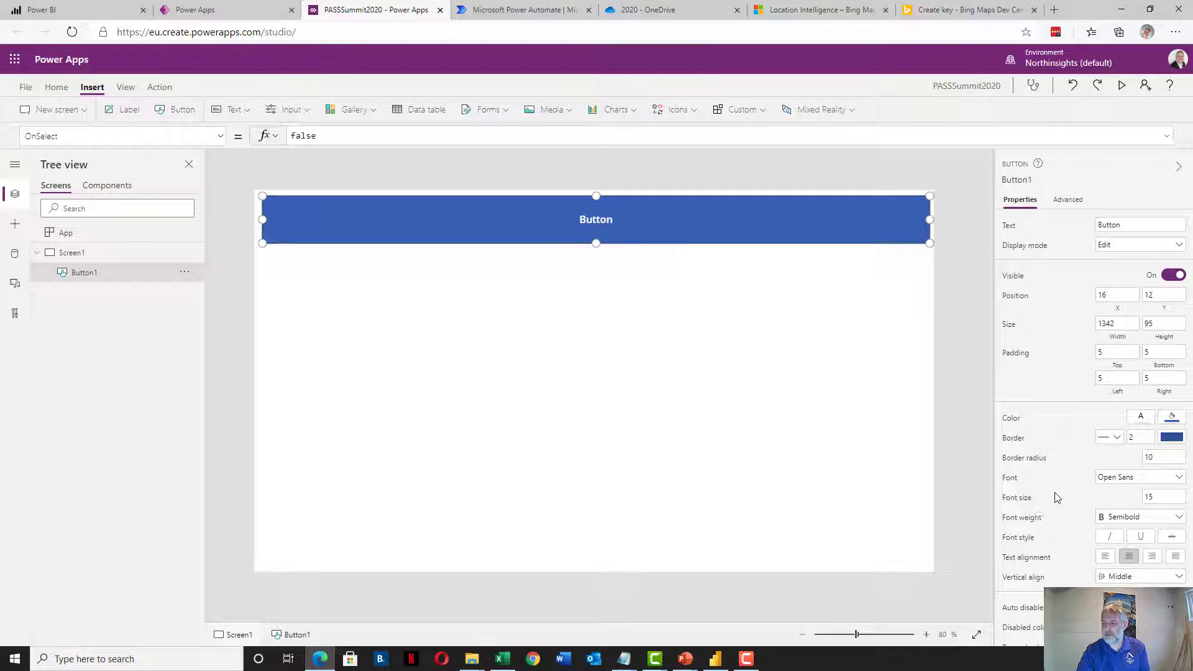
left_click(1156, 495)
type("36")
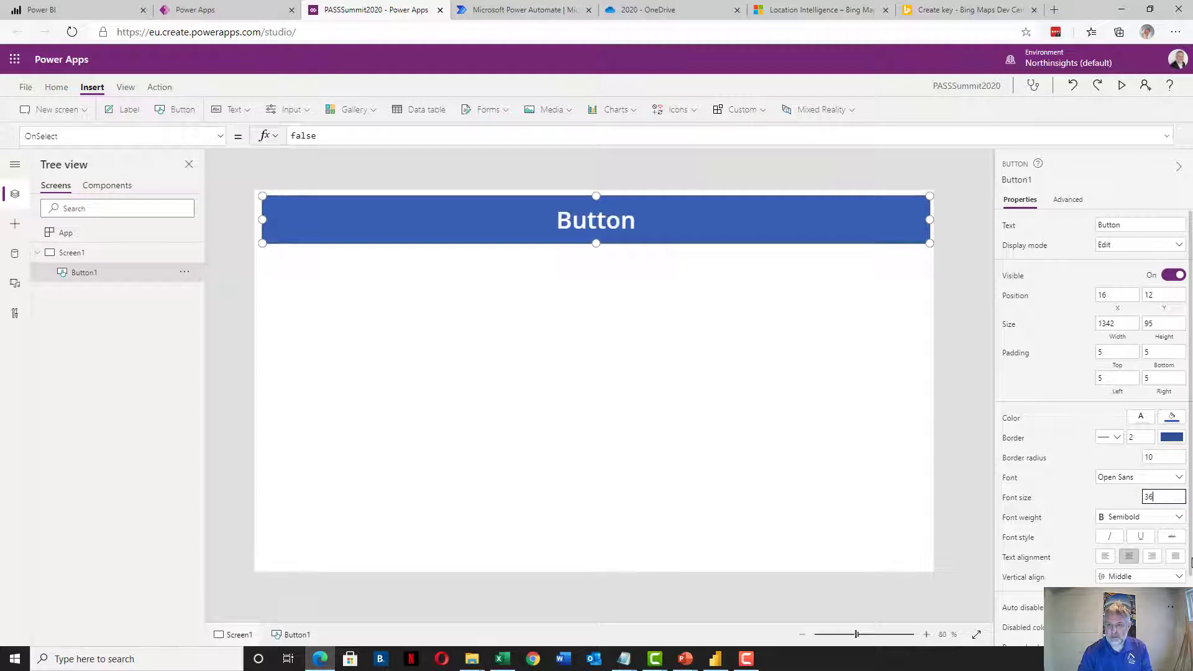
left_click(1148, 226)
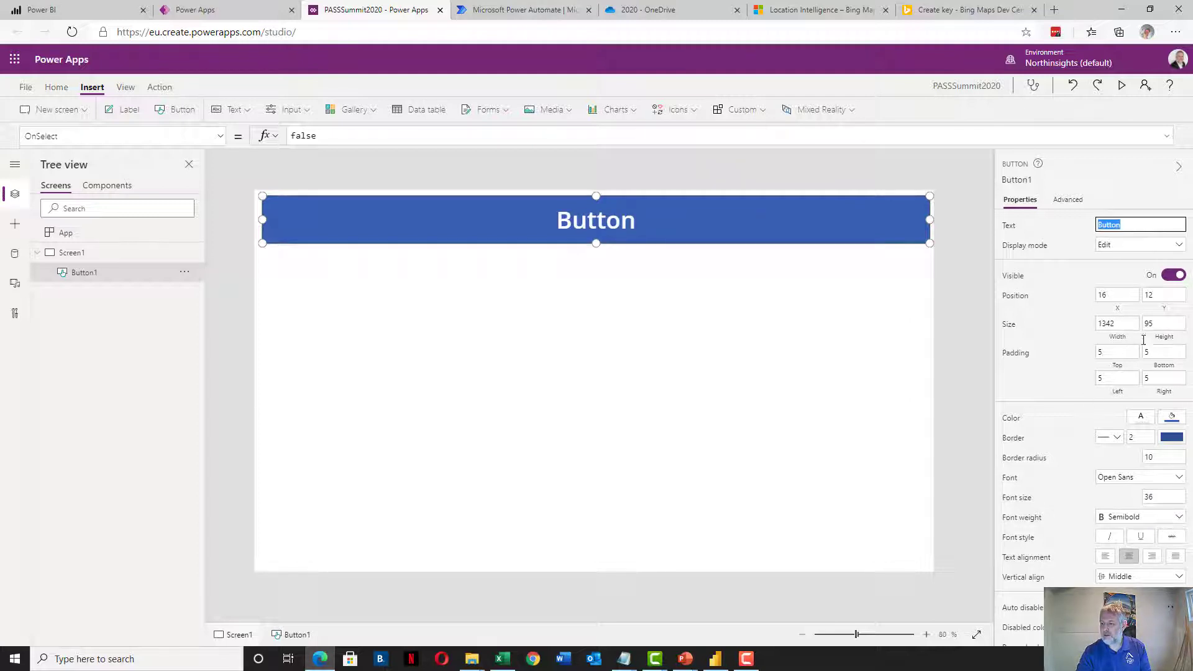
type("Press for lo")
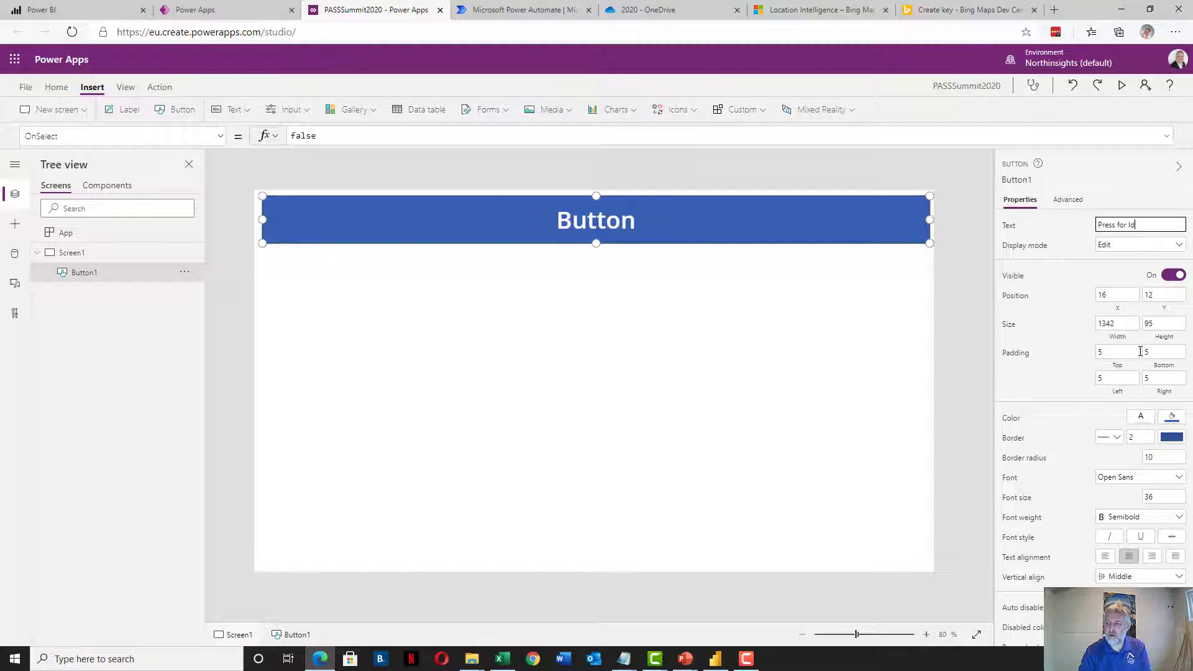
type("catontion")
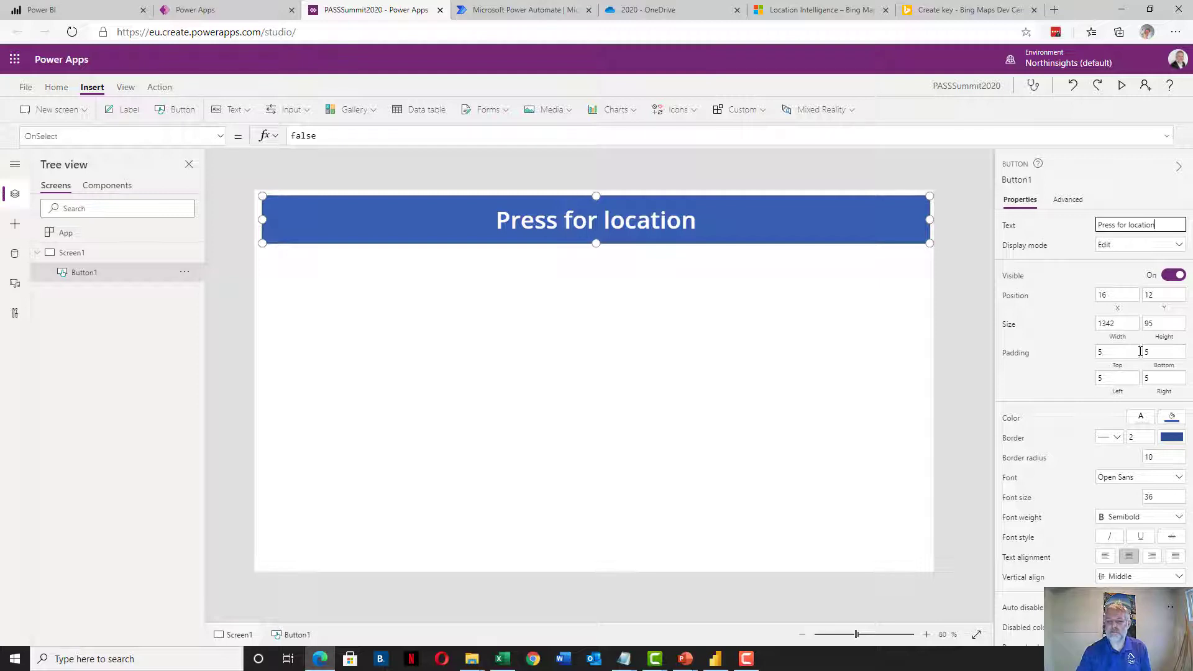
left_click(525, 354)
left_click(545, 229)
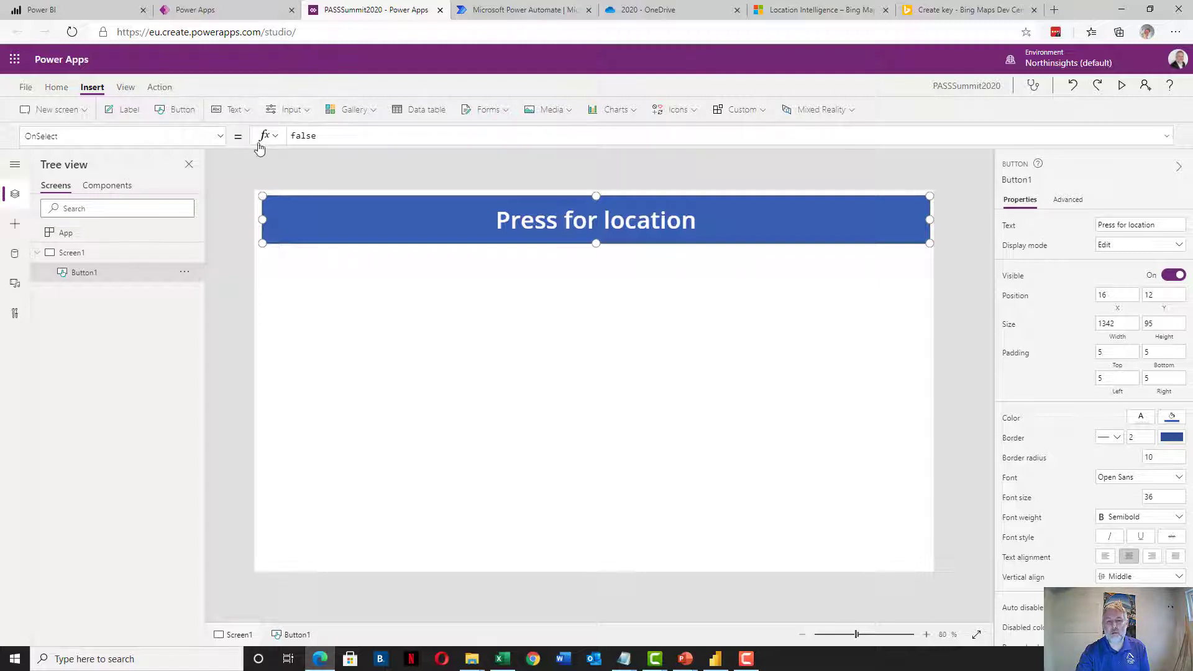
left_click(220, 138)
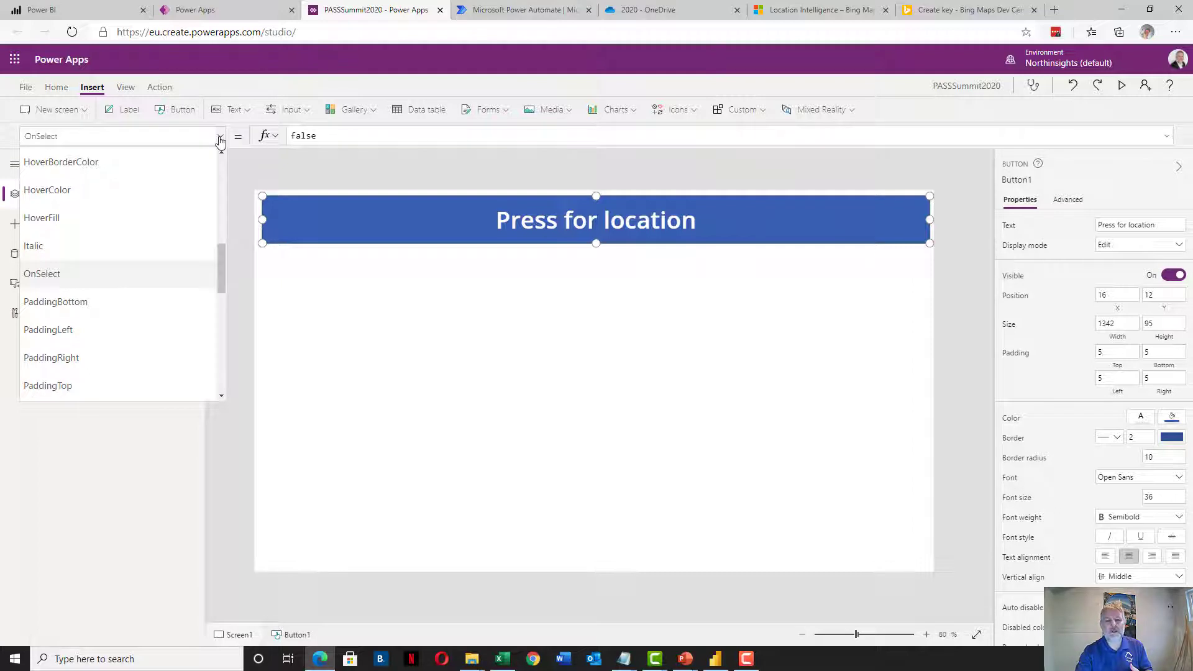
left_click(220, 141)
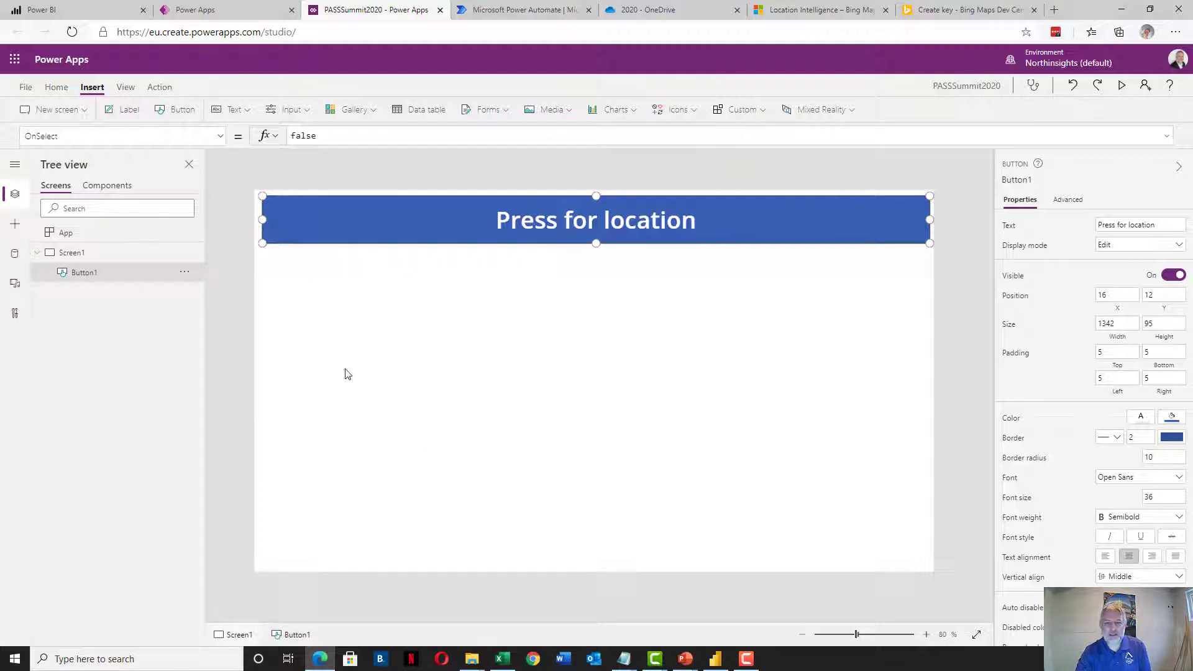
left_click(316, 137)
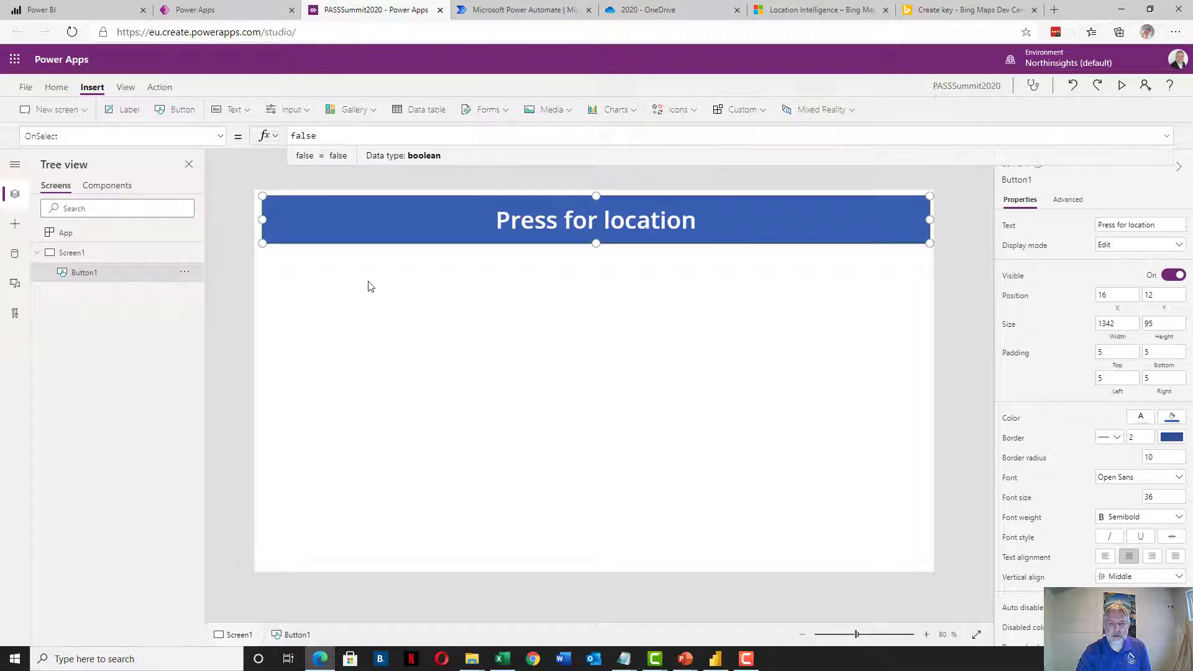
left_click(348, 318)
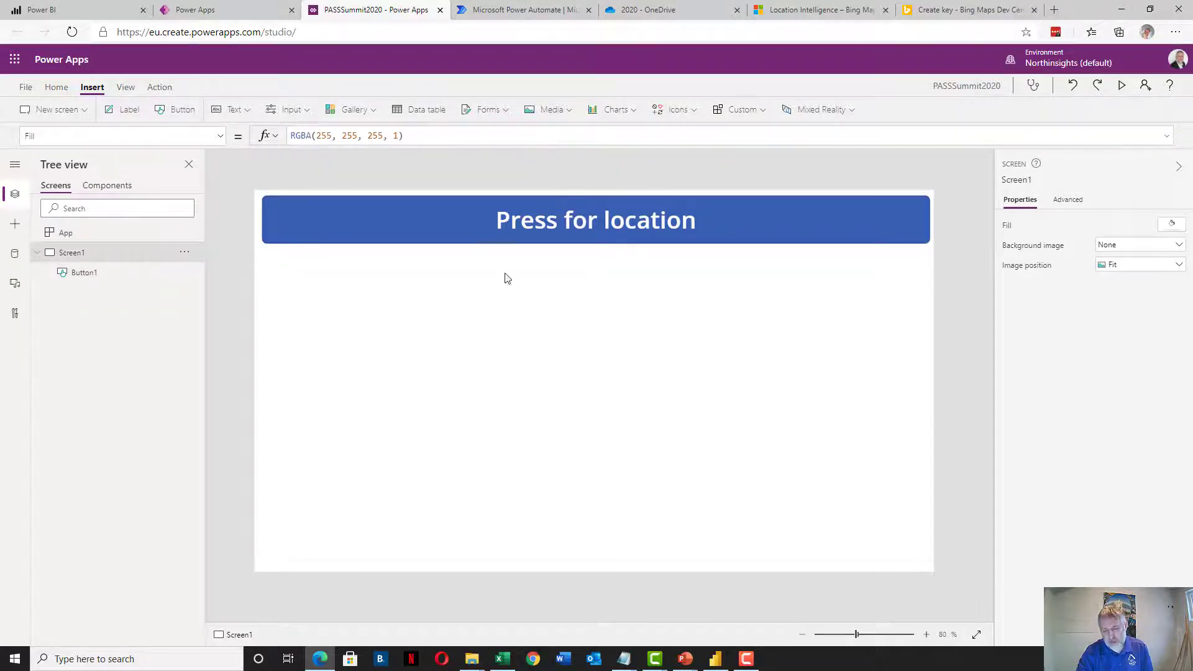
left_click(480, 231)
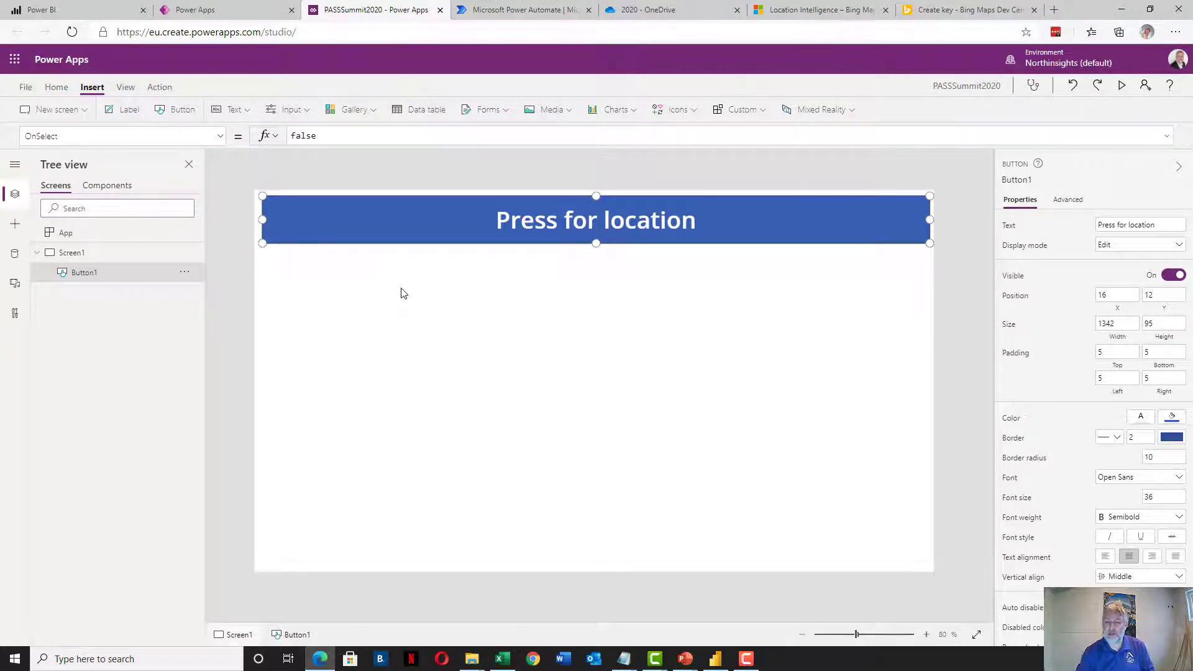
left_click(342, 311)
Add Label1 beneath the 'Press for location' button with font size 16
left_click(122, 109)
left_click_drag(320, 233, 721, 334)
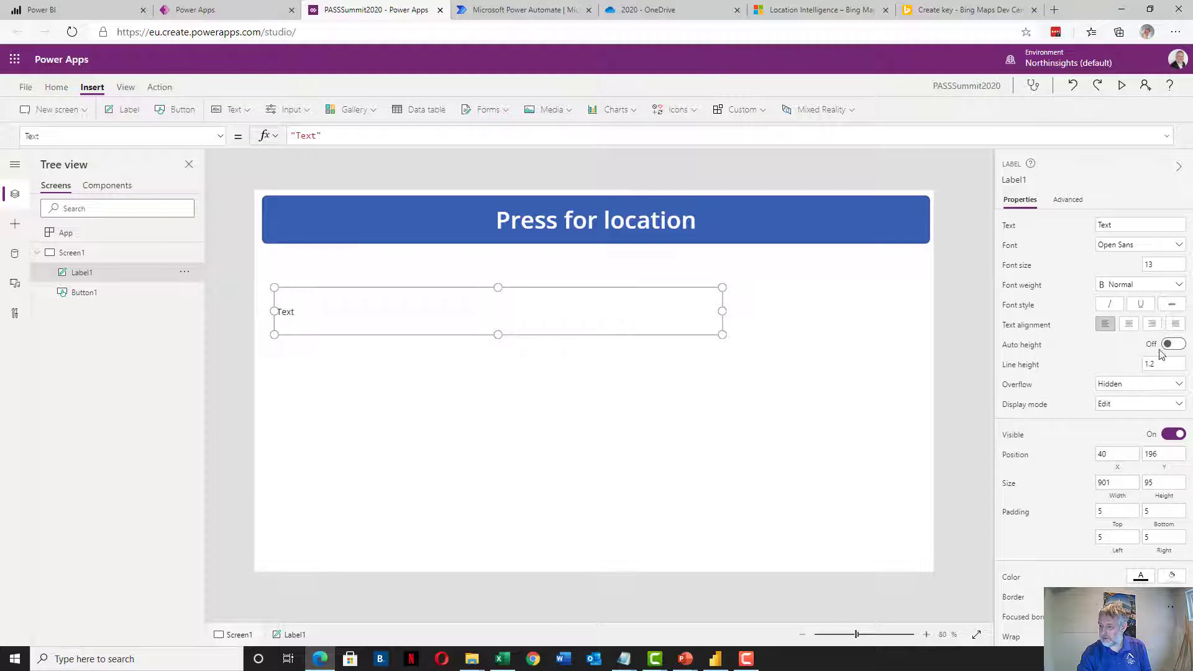
double_click(1146, 264)
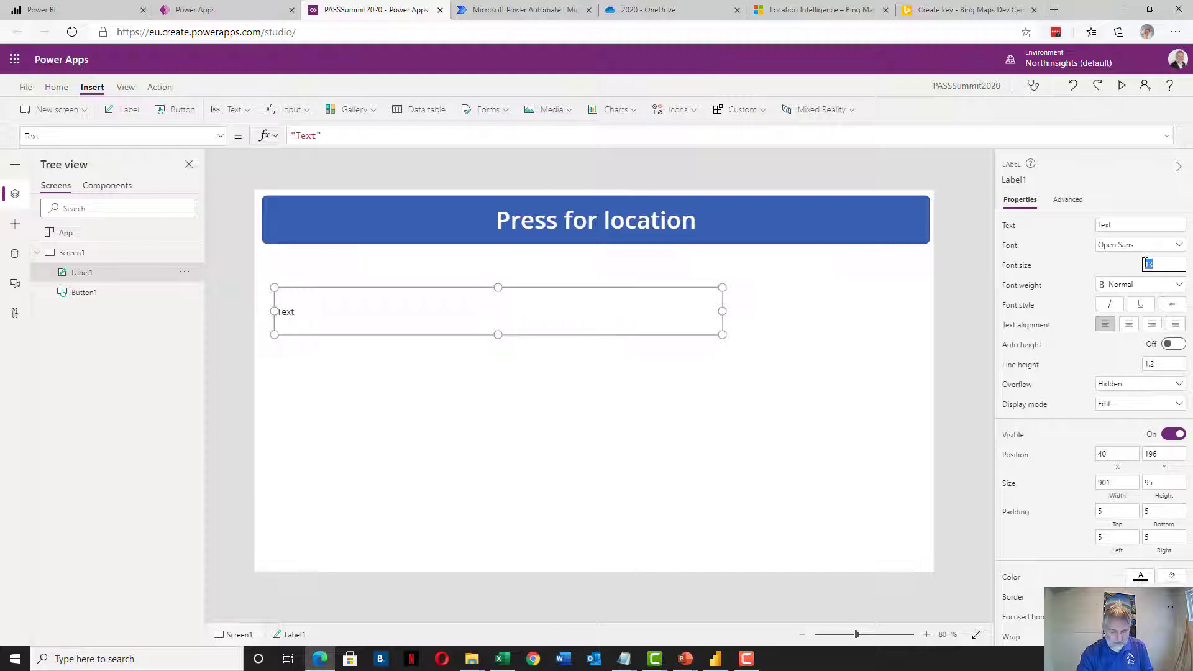
type("16")
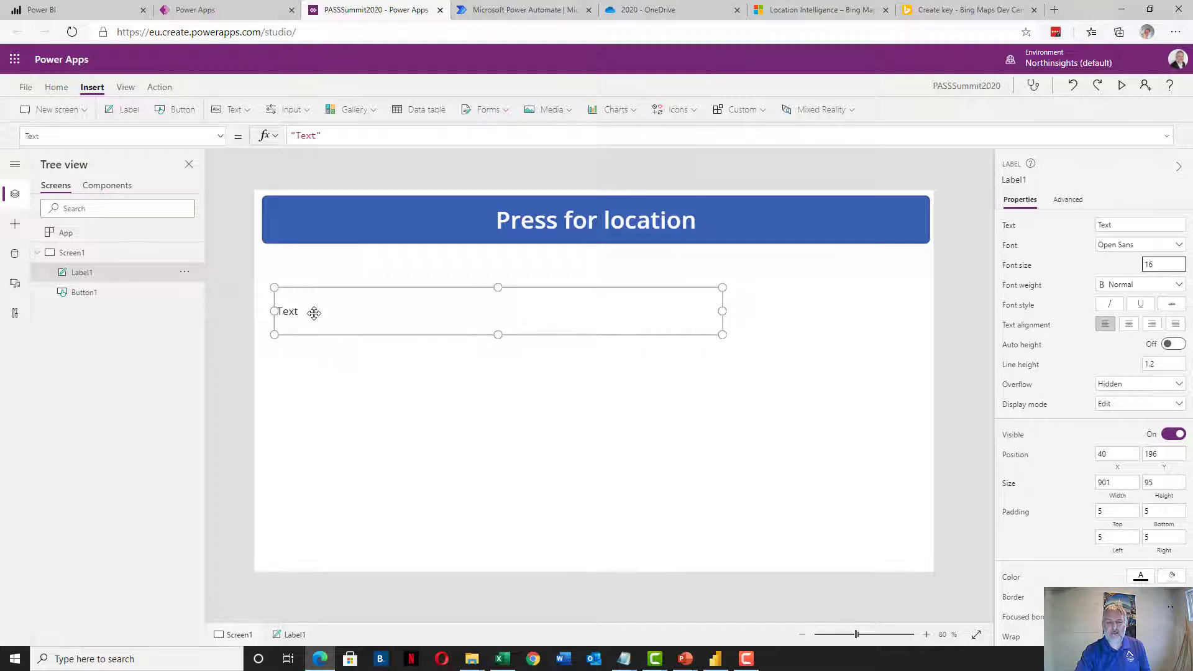
left_click(394, 304)
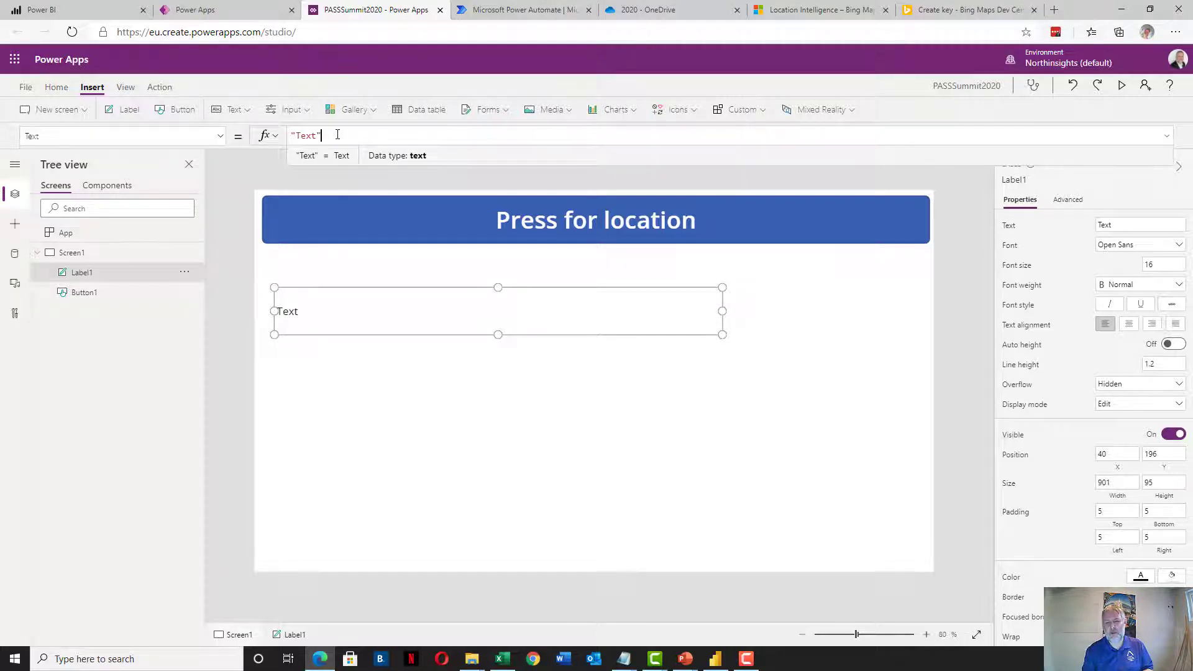
Replace the label's Text formula with "Location is " & Location
key("BackSpace")
key("BackSpace")
key("BackSpace")
key("BackSpace")
key("BackSpace")
key("BackSpace")
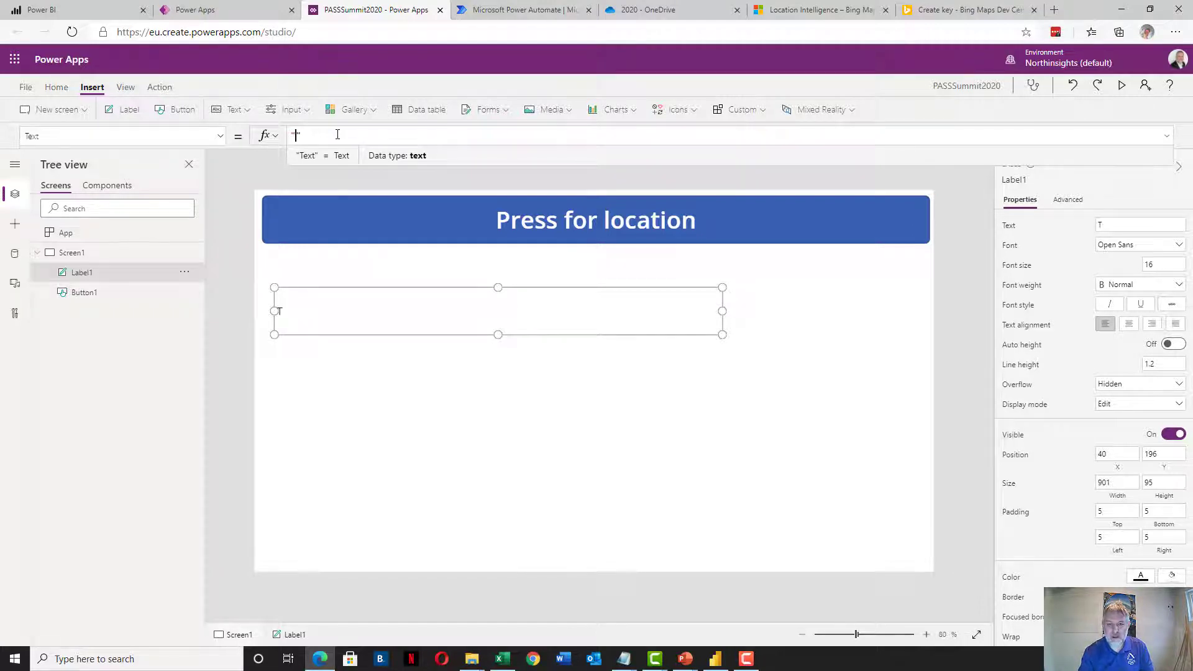
type("\"Location is \" ")
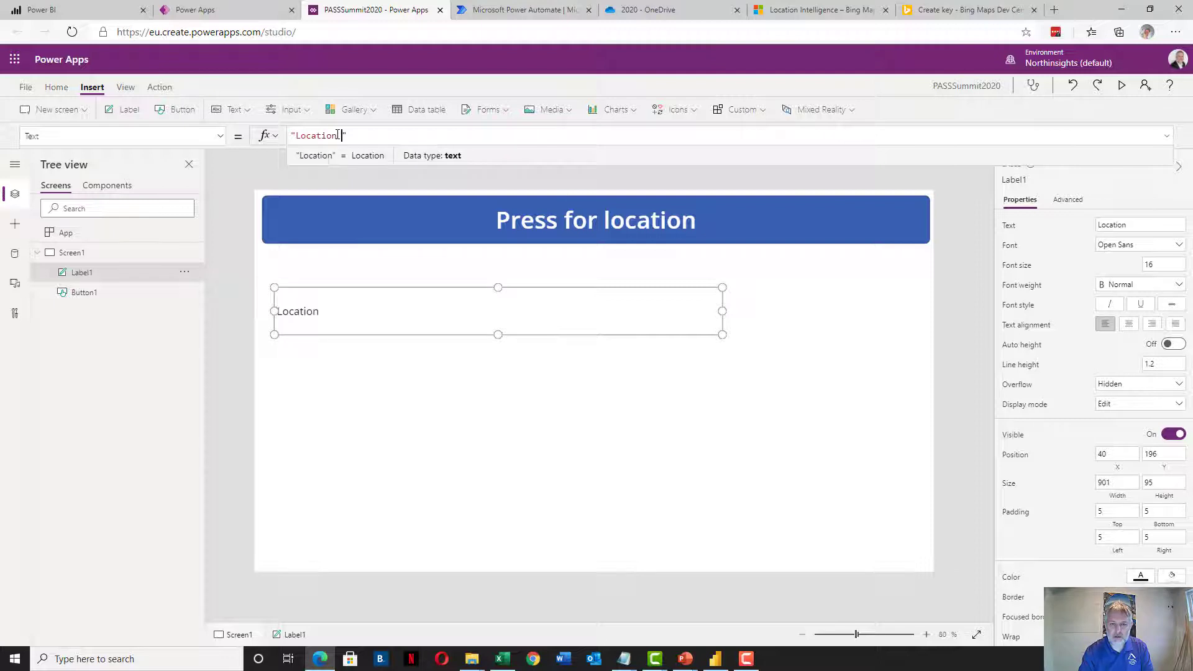
type("&")
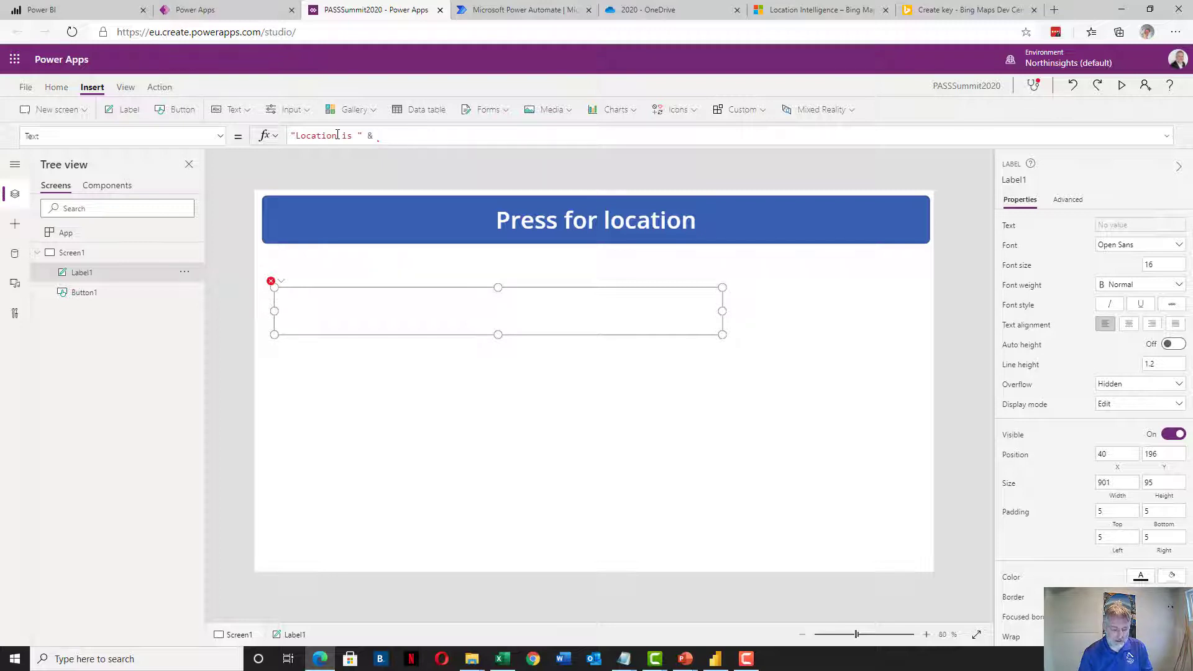
type("Location")
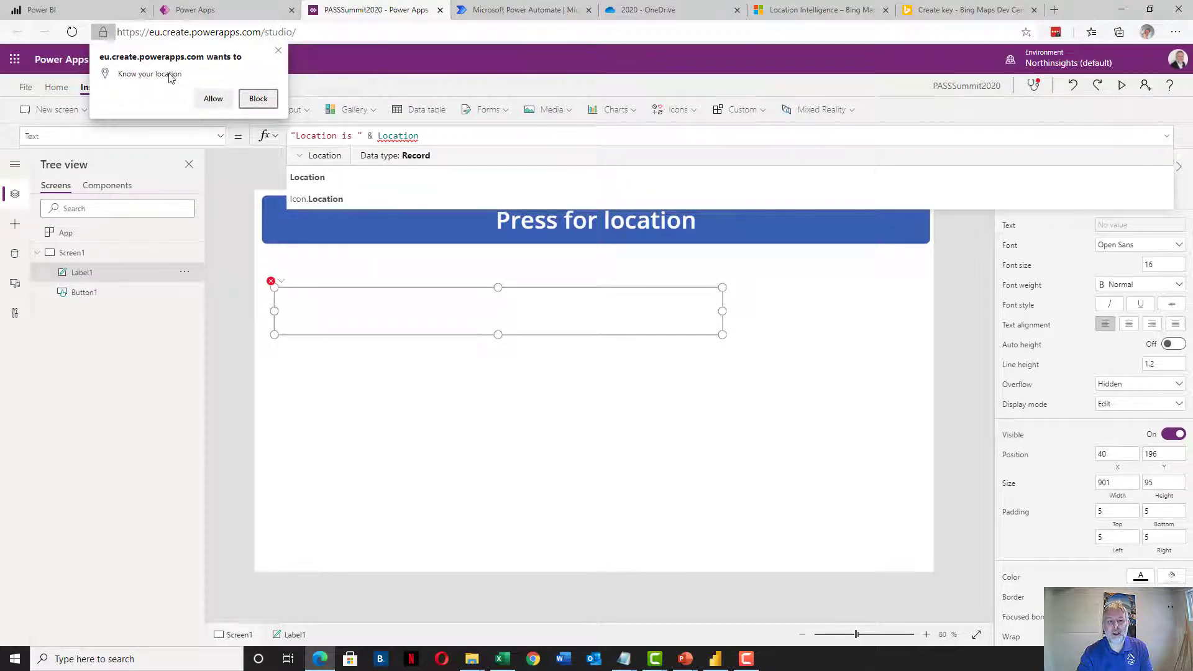
Allow location access and complete the formula with .Latitude & " and " & Location.Longitude
left_click(211, 98)
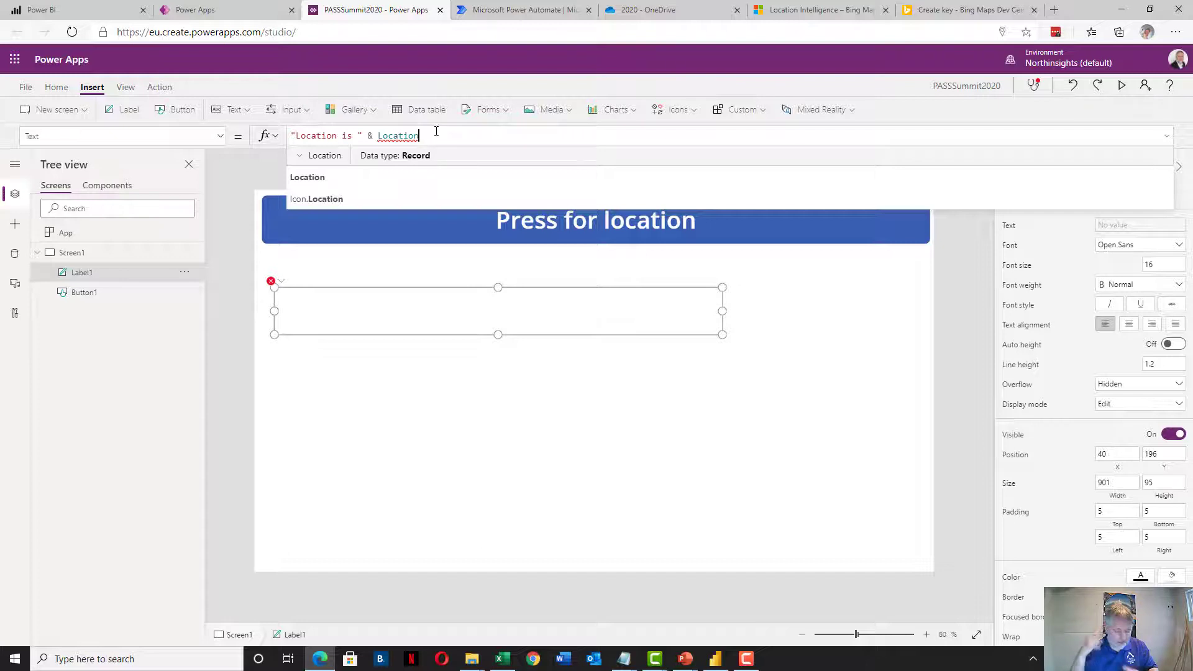
type(".")
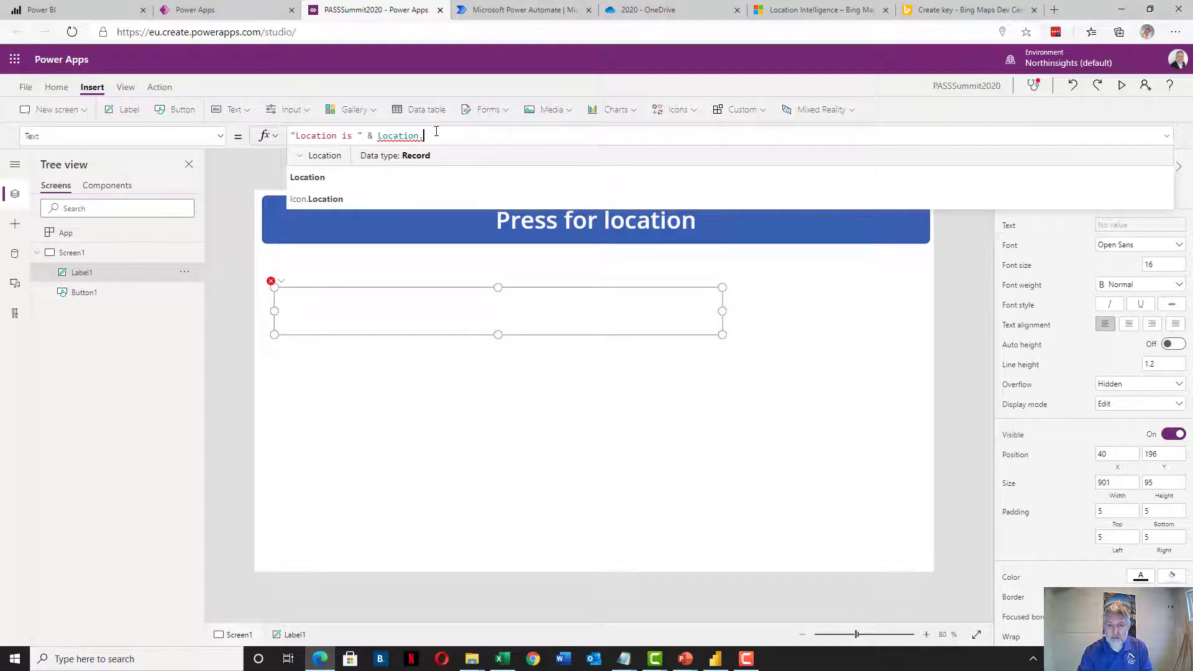
key("Down")
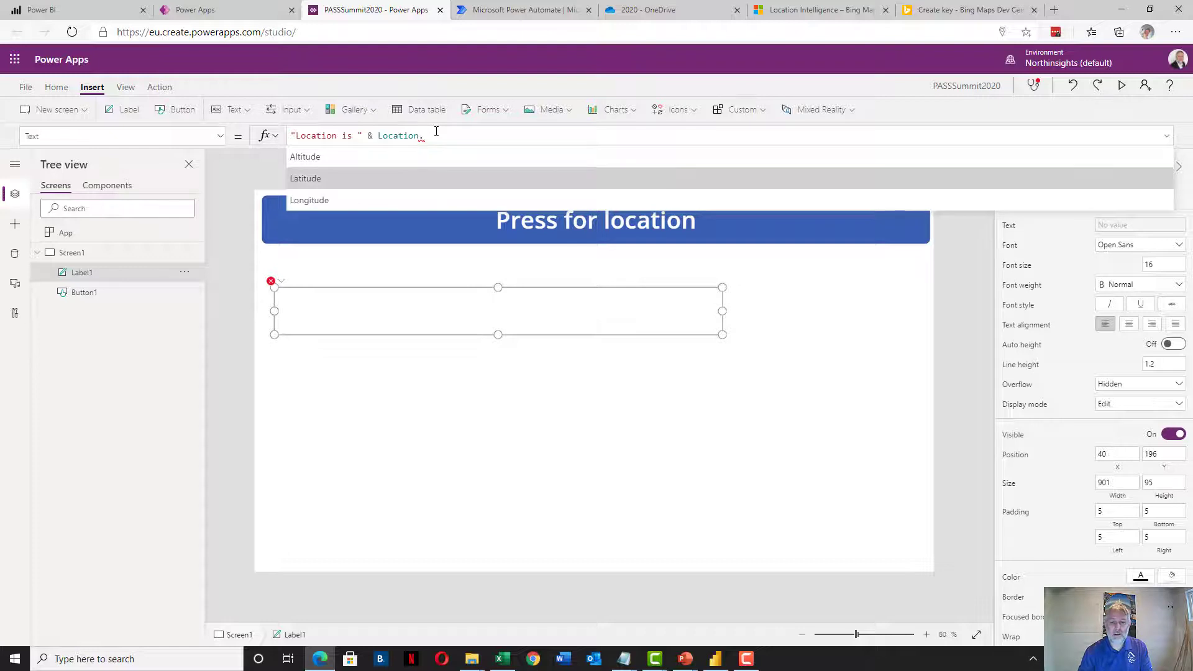
key("Tab")
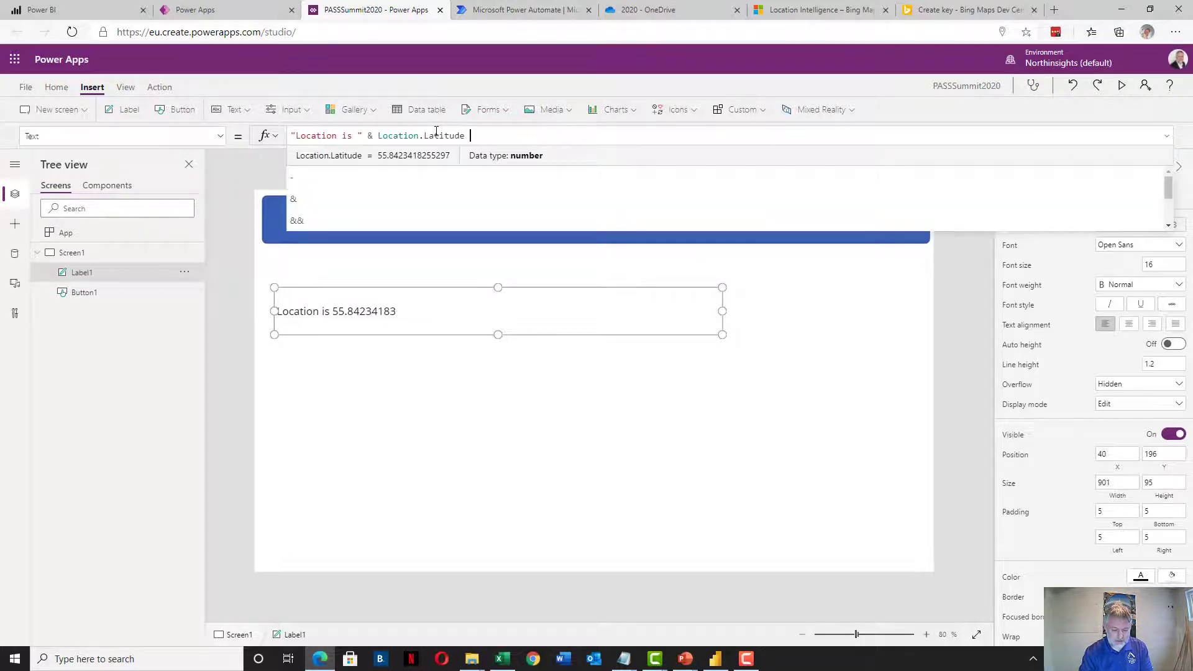
type("& ")
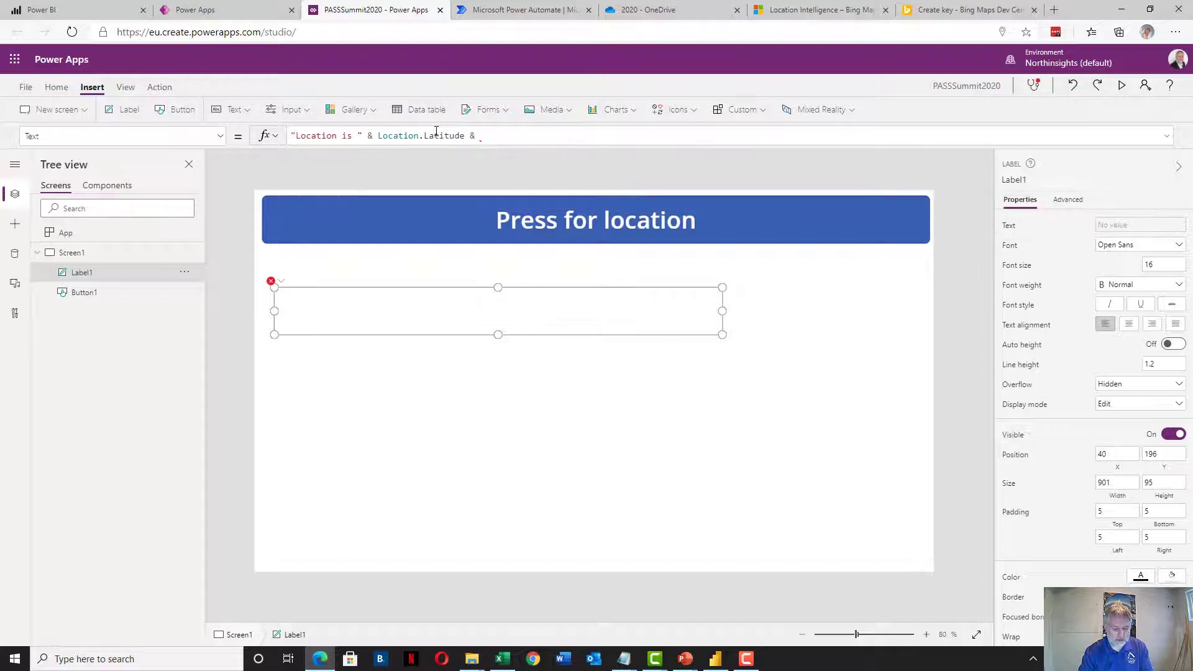
type("\"")
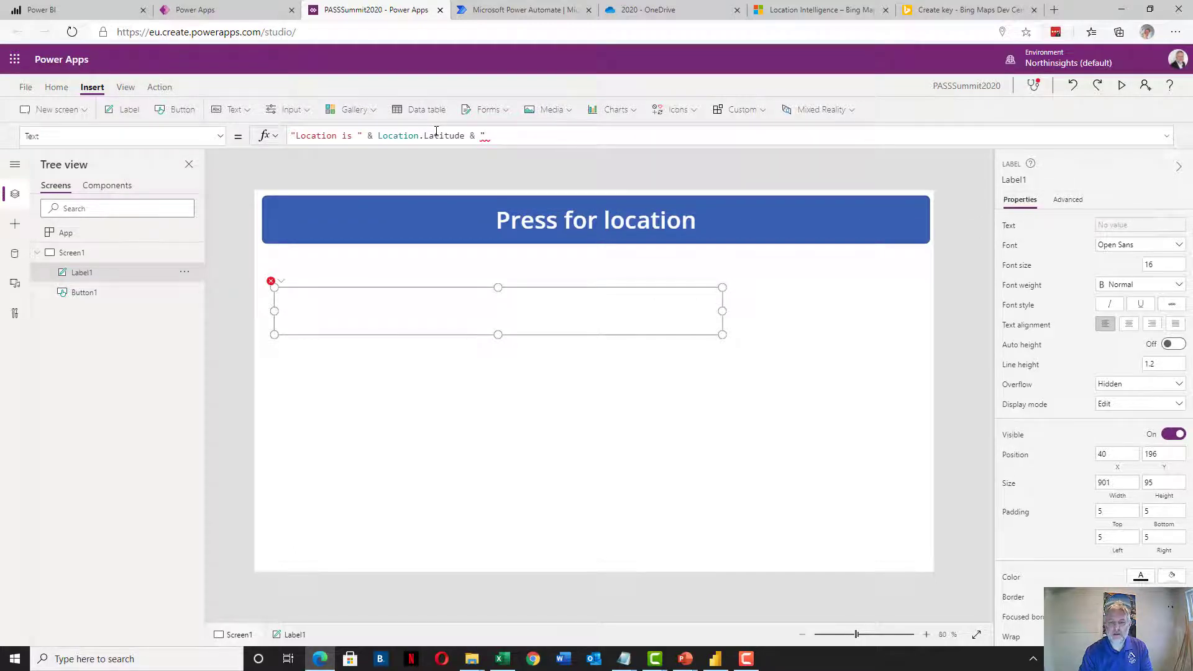
type("&")
key("BackSpace")
key("BackSpace")
type("and \"")
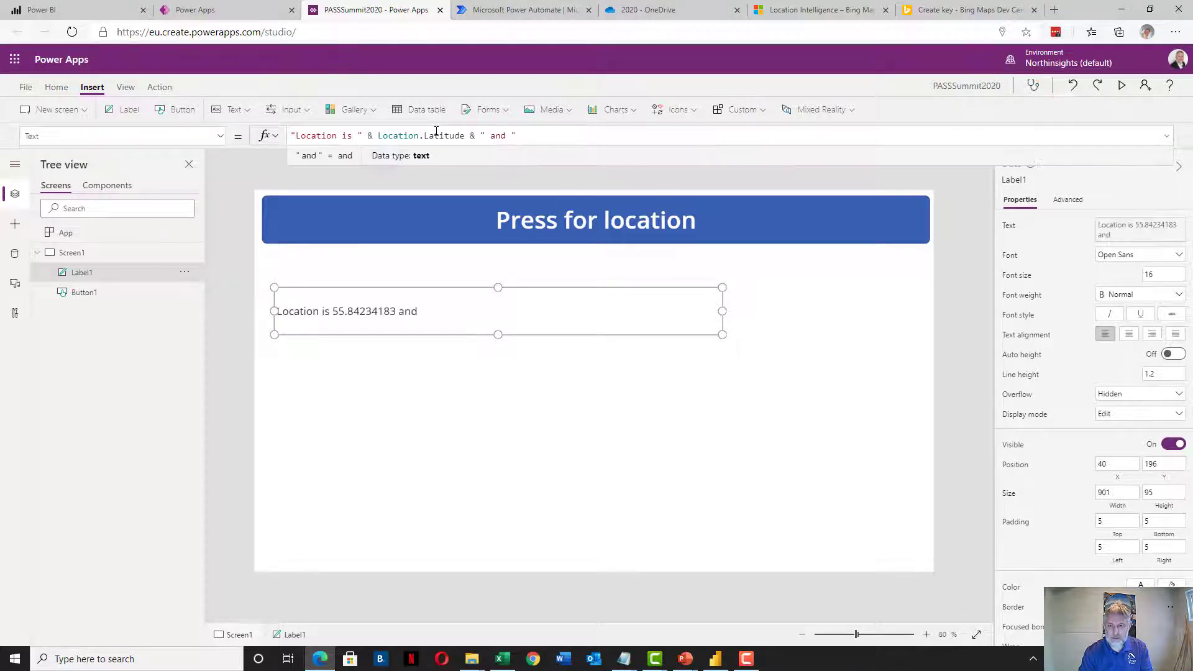
type(" & Loc")
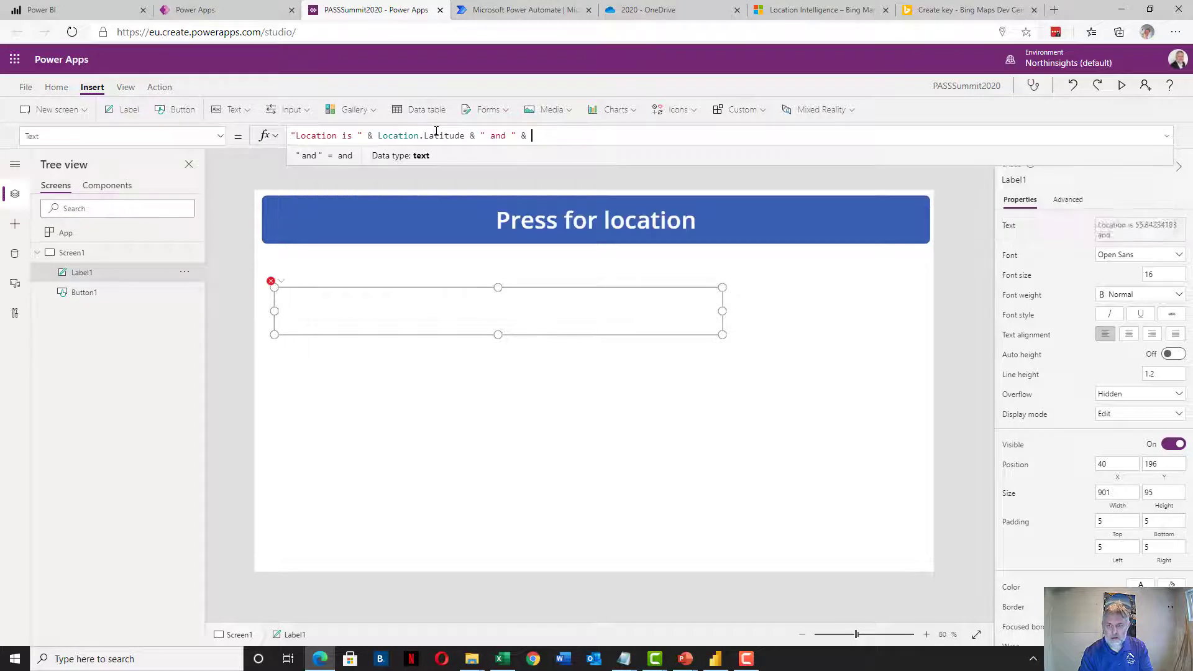
type("ation.")
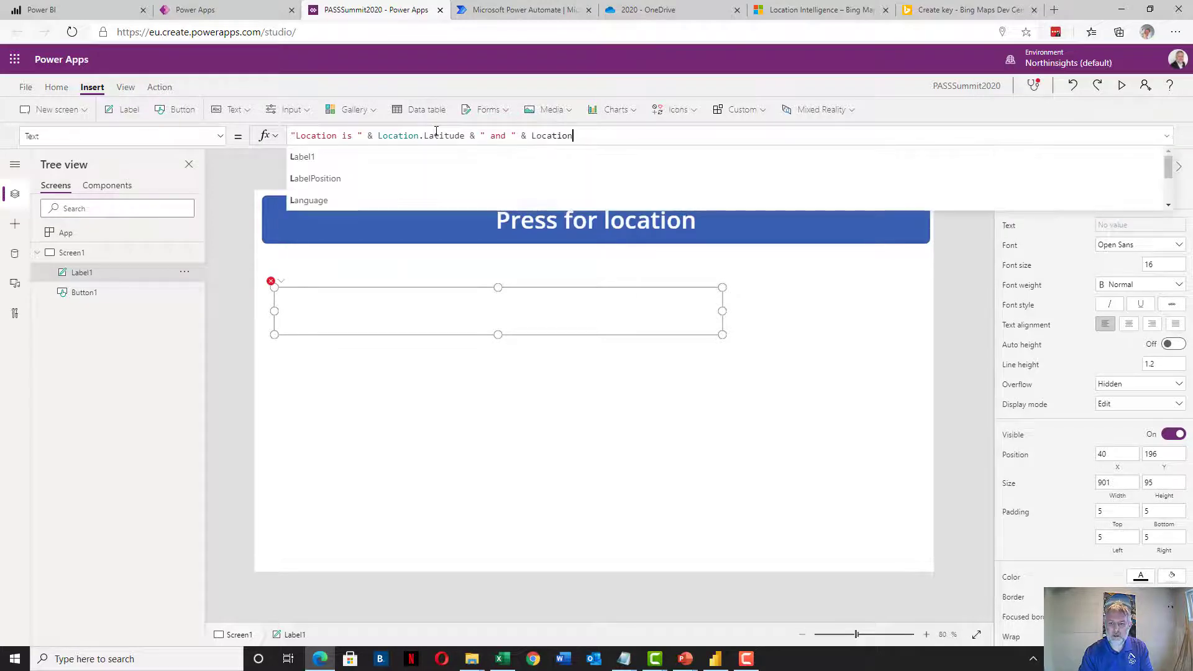
key("Down")
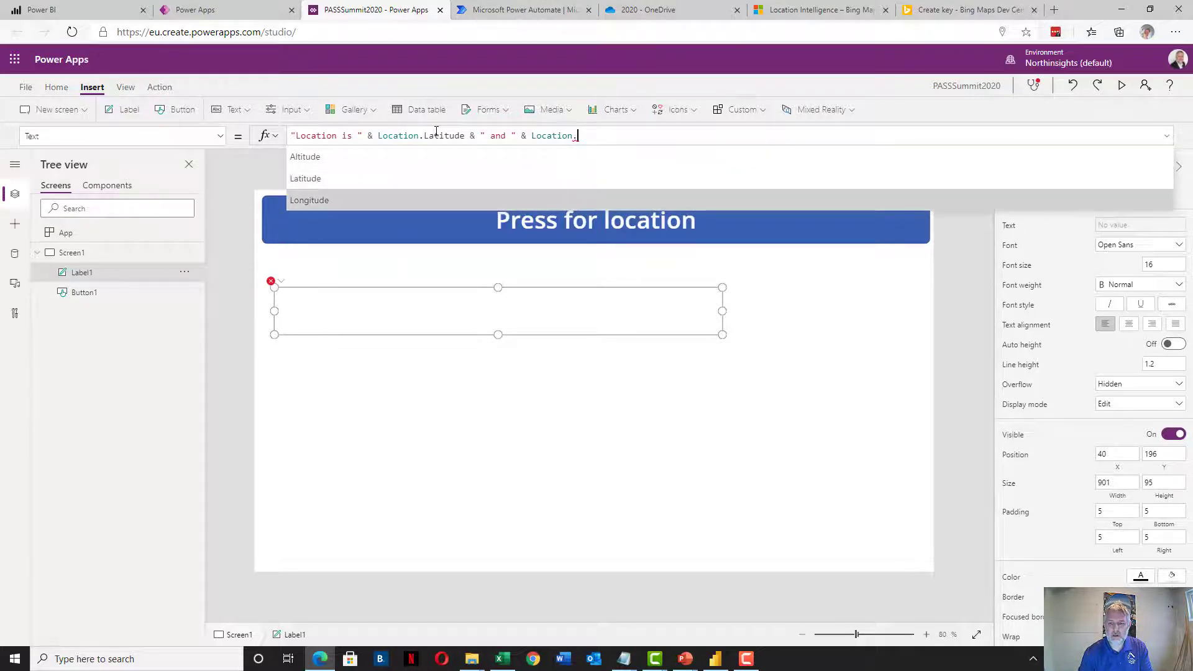
key("Tab")
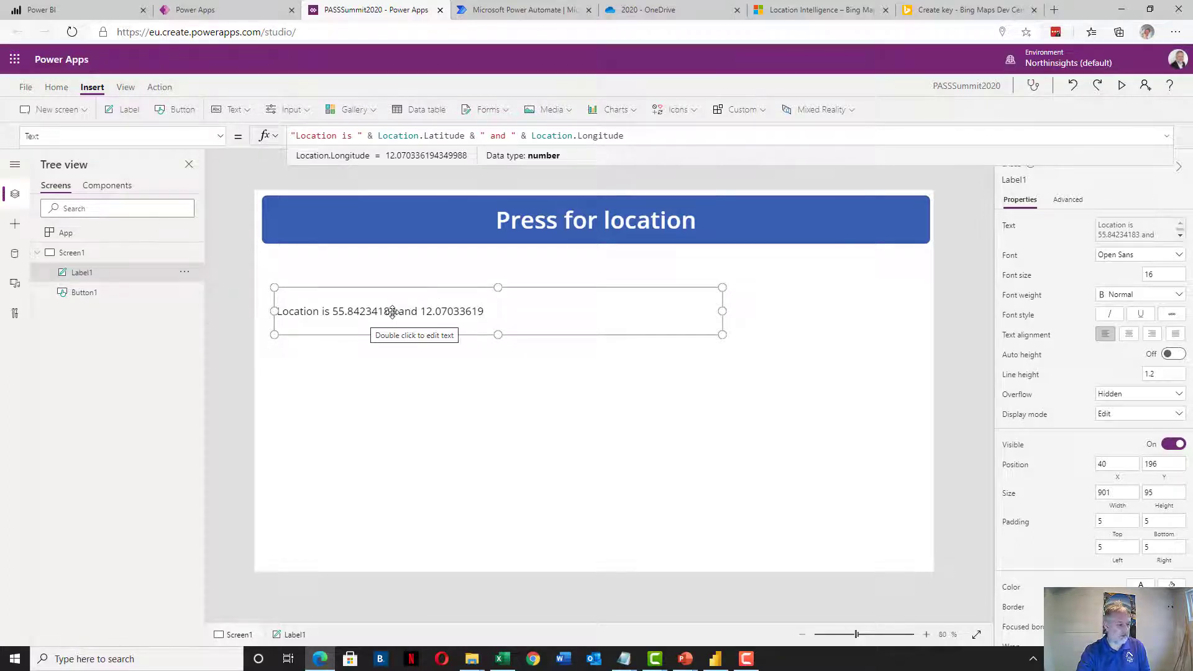
left_click(440, 366)
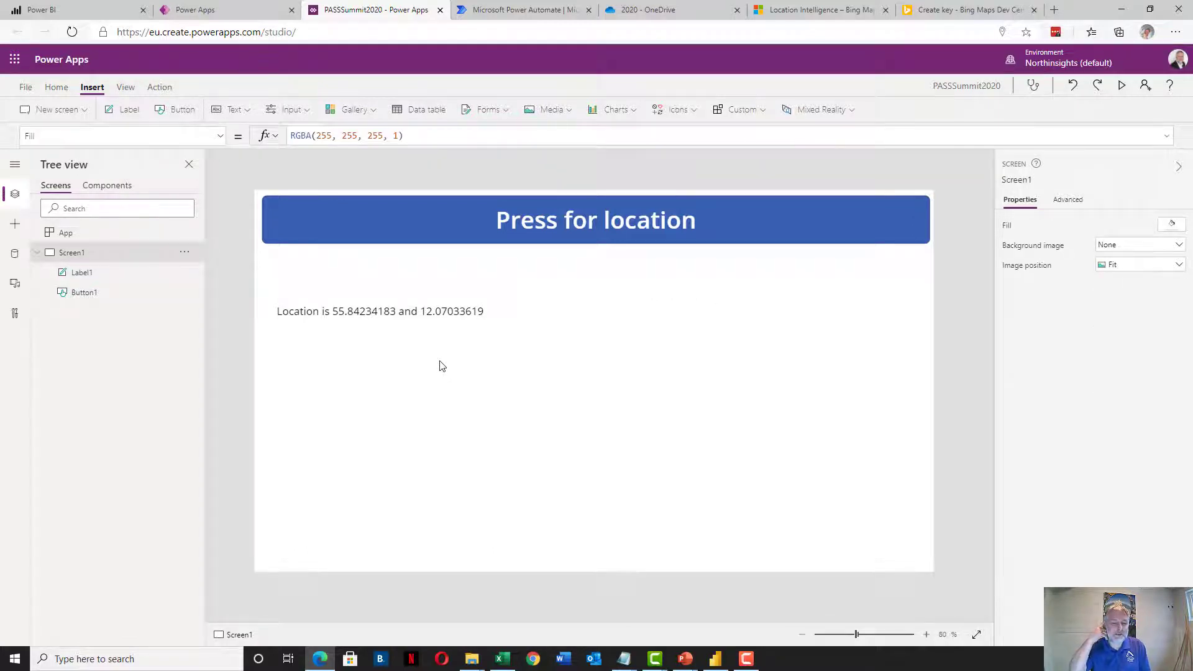
Reselect Label1 to review its formula, then switch to the Bing Maps Location Intelligence page
left_click(416, 318)
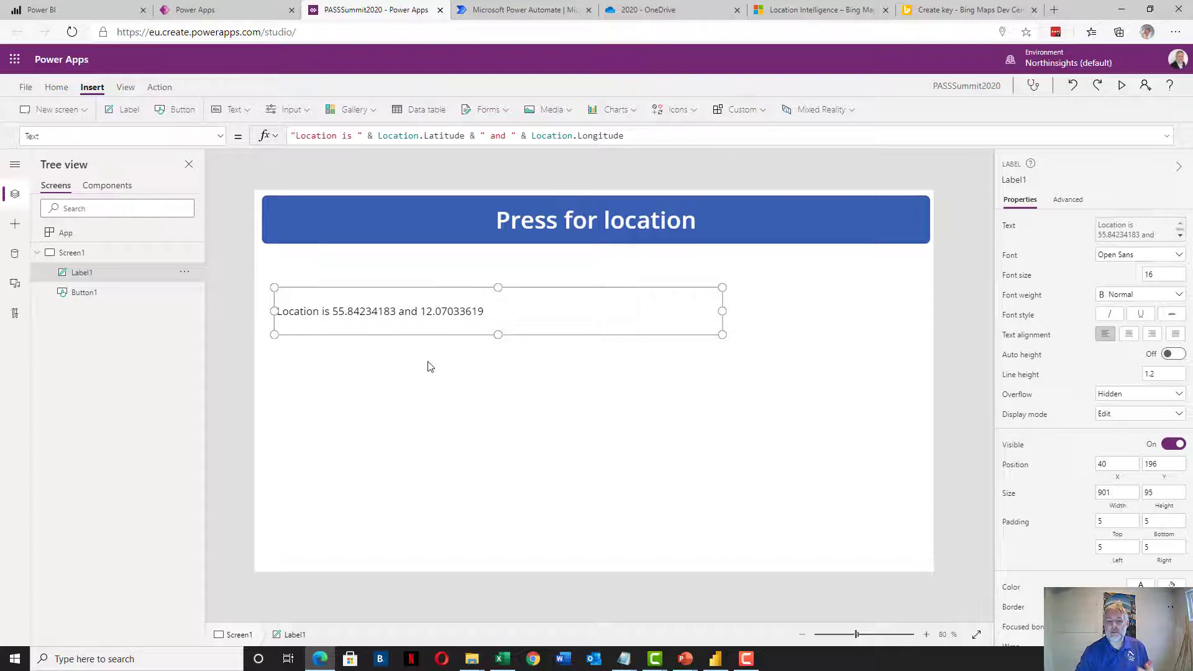
left_click(814, 10)
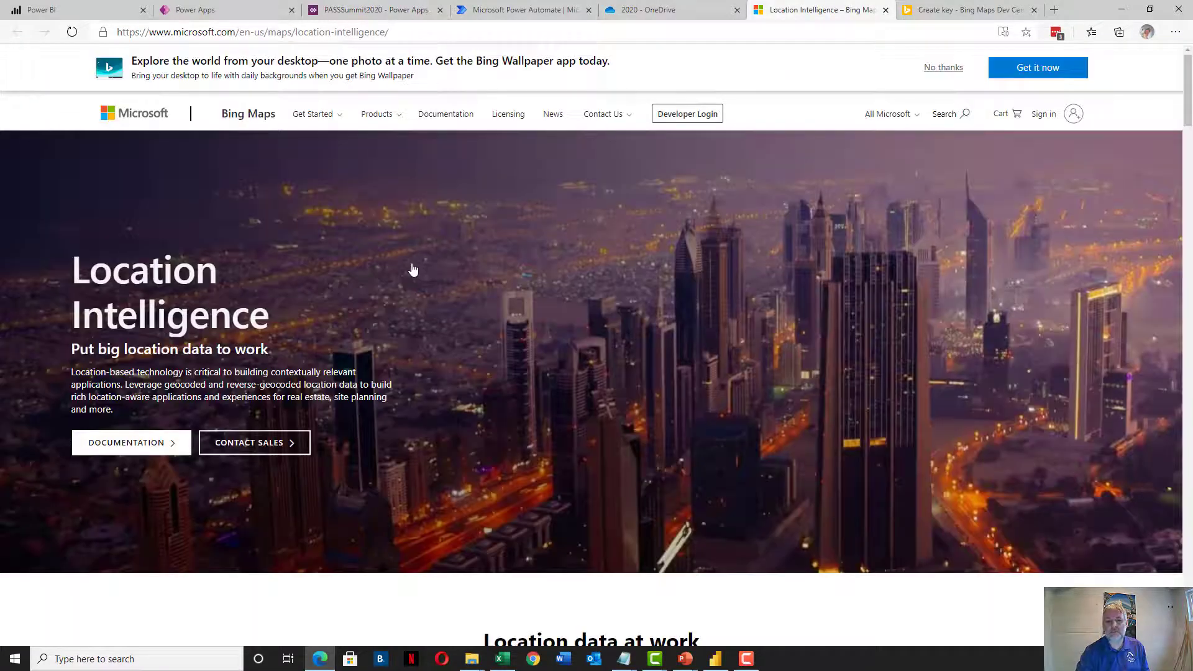
Dismiss the Bing Wallpaper banner and scroll down to the Locations API section
left_click(941, 69)
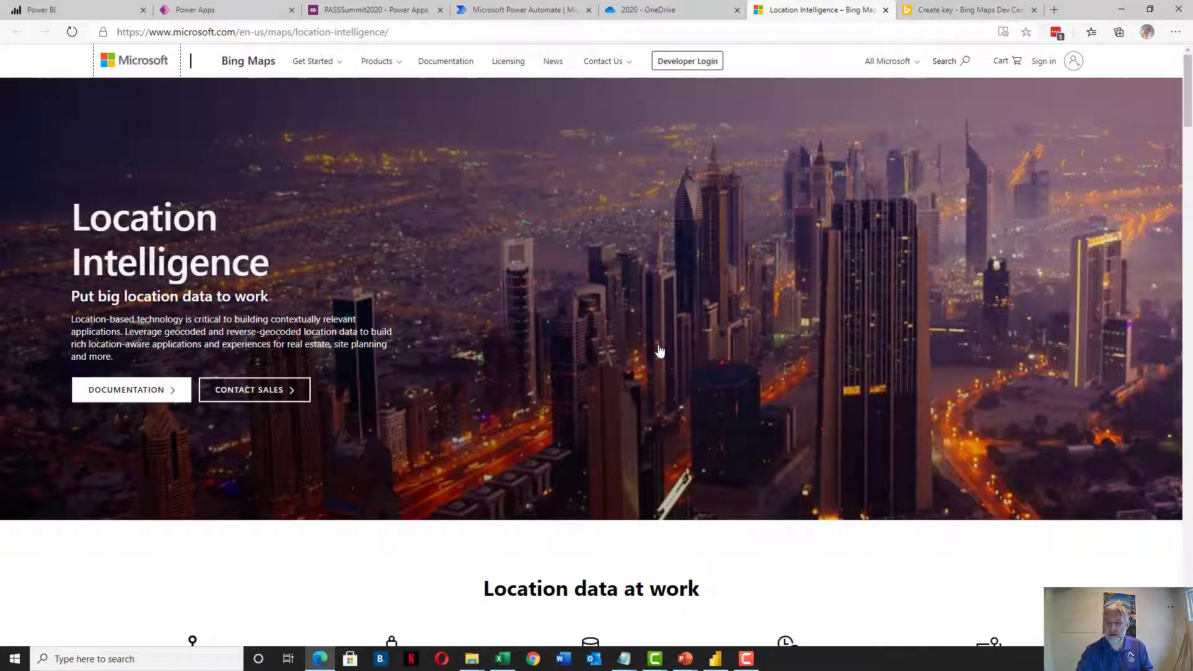
scroll(659, 348, "down", 3)
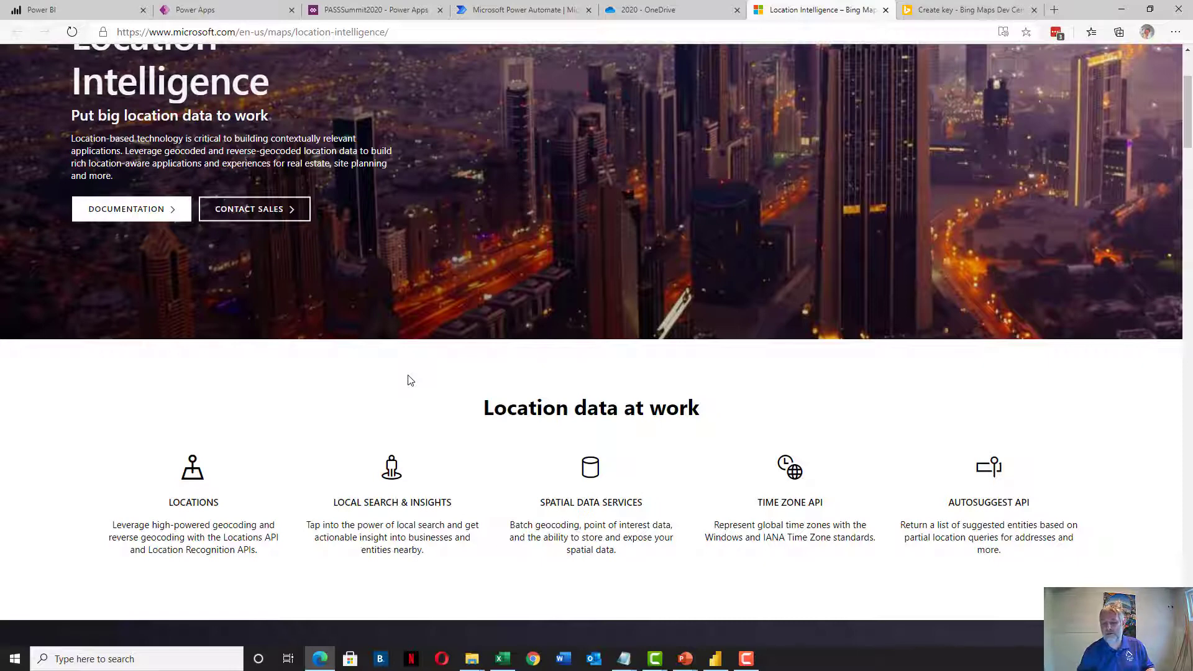
scroll(410, 380, "down", 5)
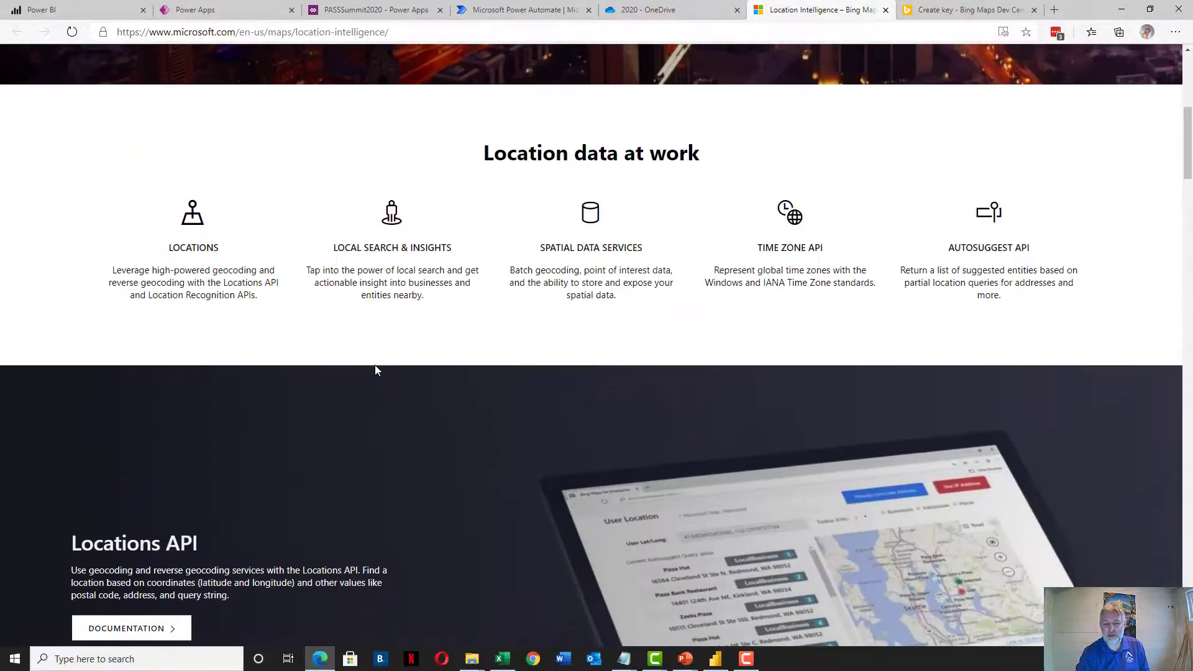
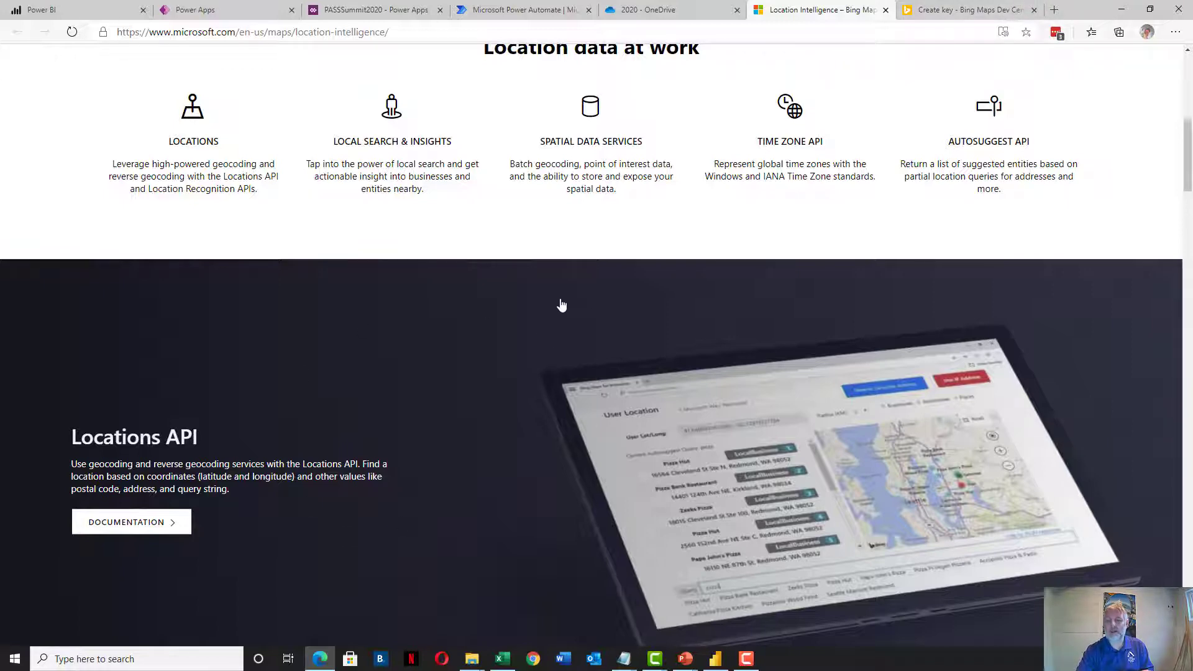
Check the Bing Maps Dev Center My keys page for the Checkin app's key, then return to PASSSummit2020
scroll(639, 303, "up", 2)
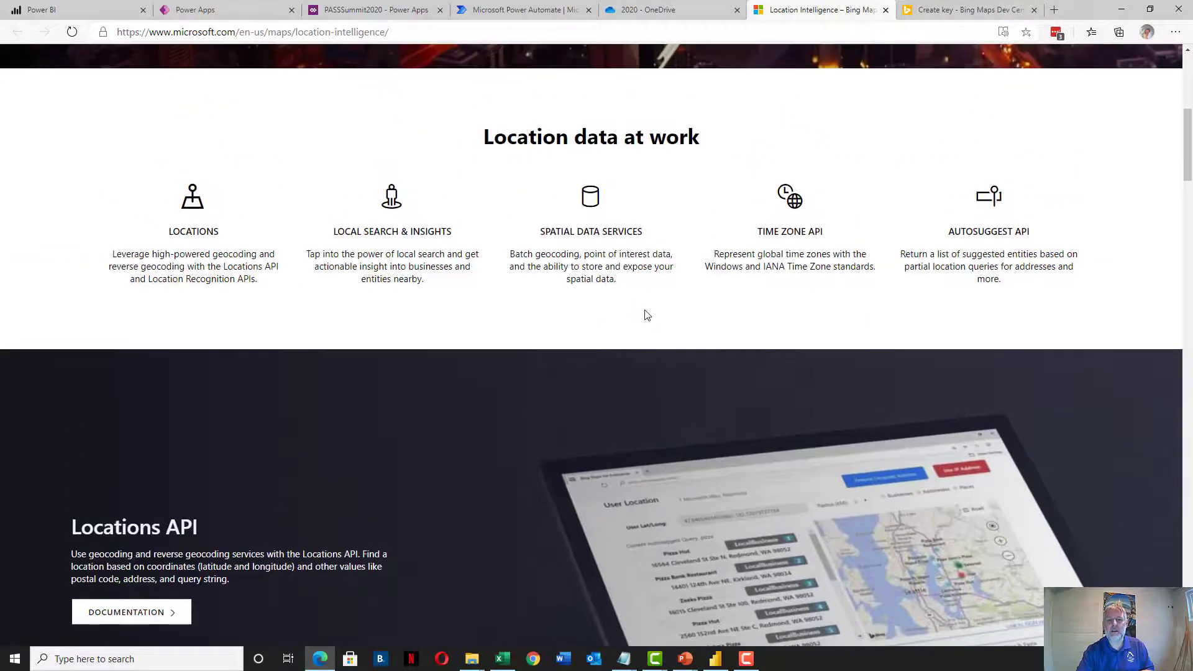
left_click(963, 10)
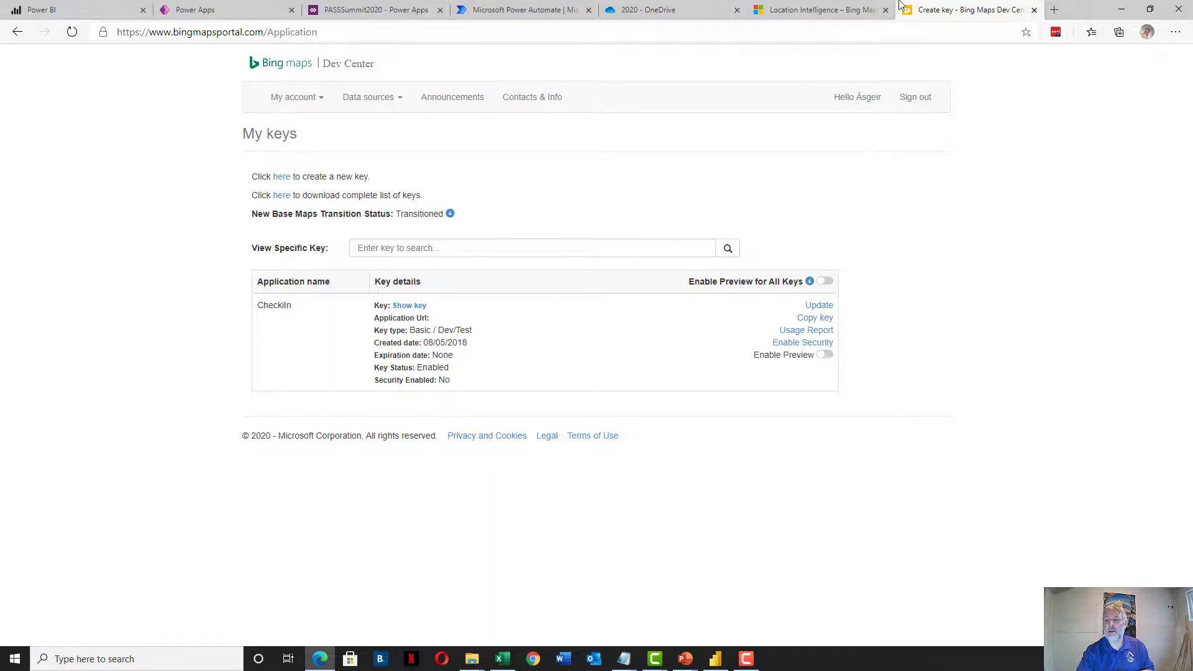
left_click(869, 8)
scroll(756, 152, "up", 7)
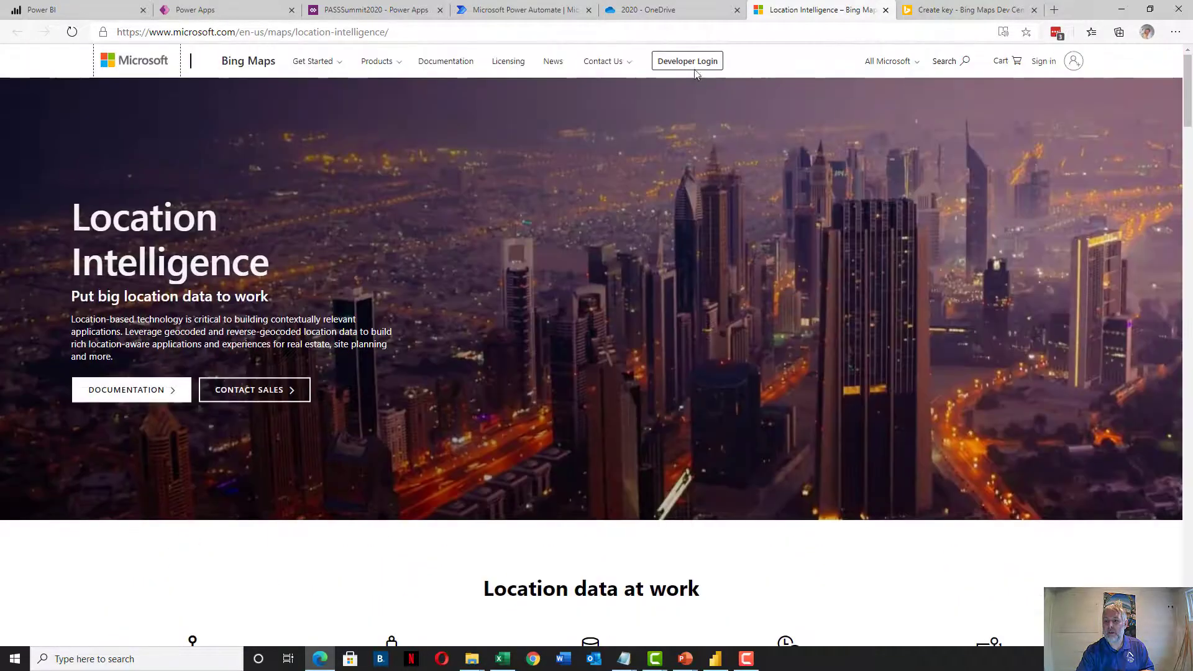
left_click(696, 66)
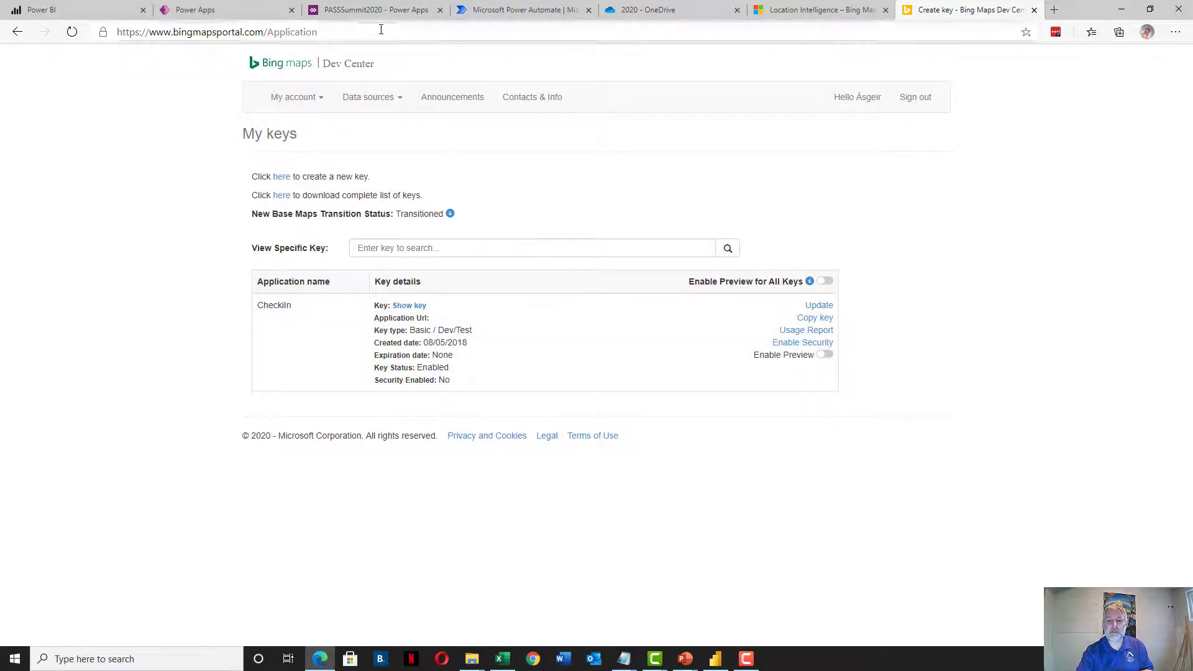
left_click(379, 10)
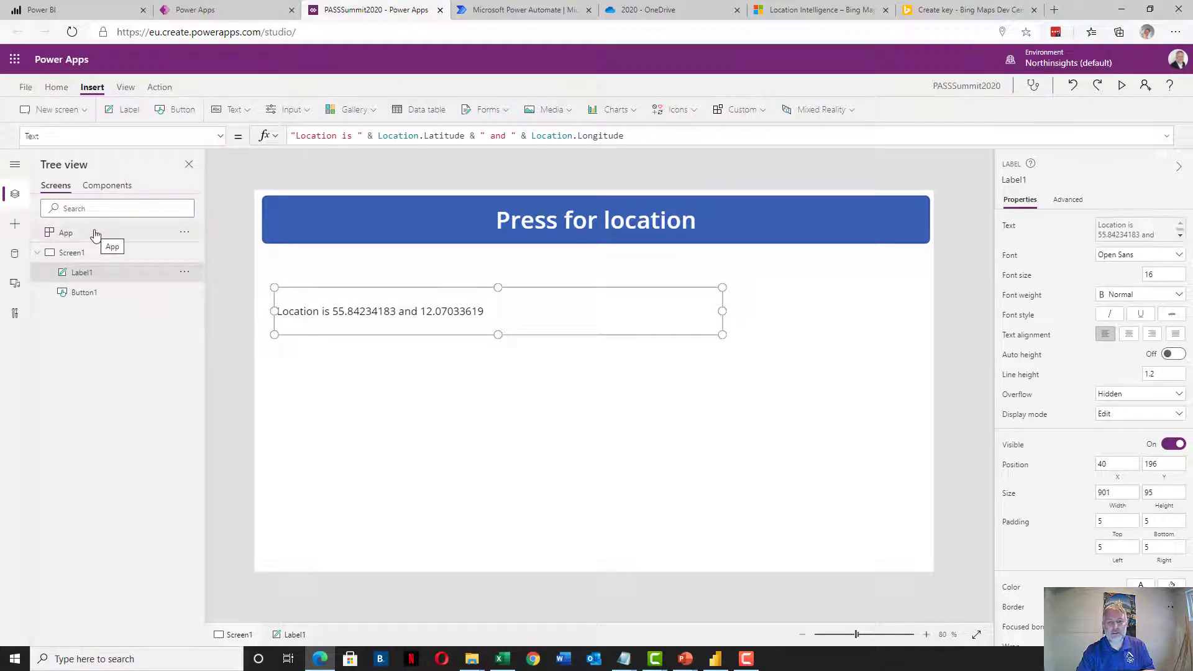
Add the existing Bing Maps connection from Connectors as the app's BingMaps data source
left_click(15, 255)
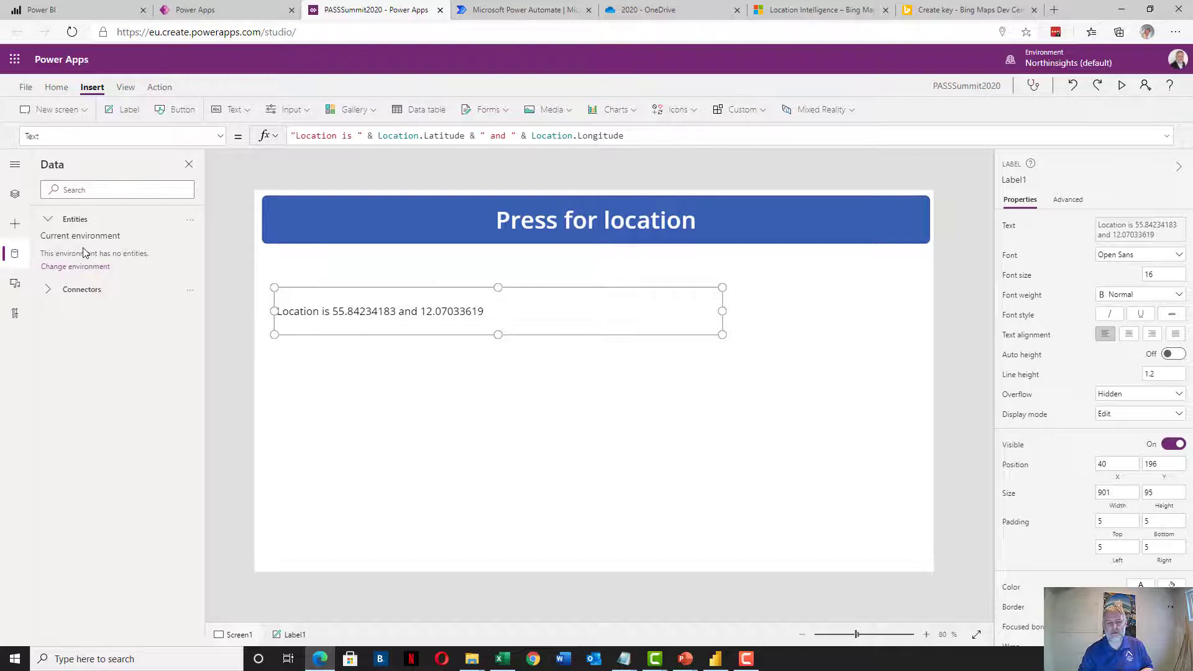
left_click(50, 290)
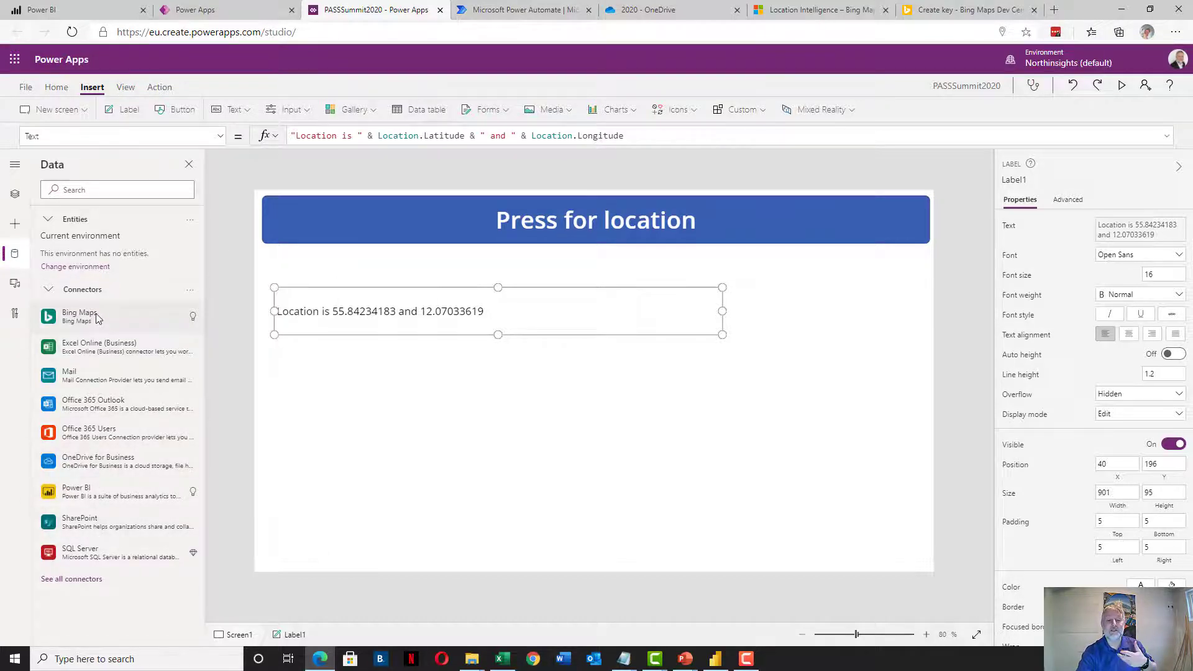
mouse_move(99, 312)
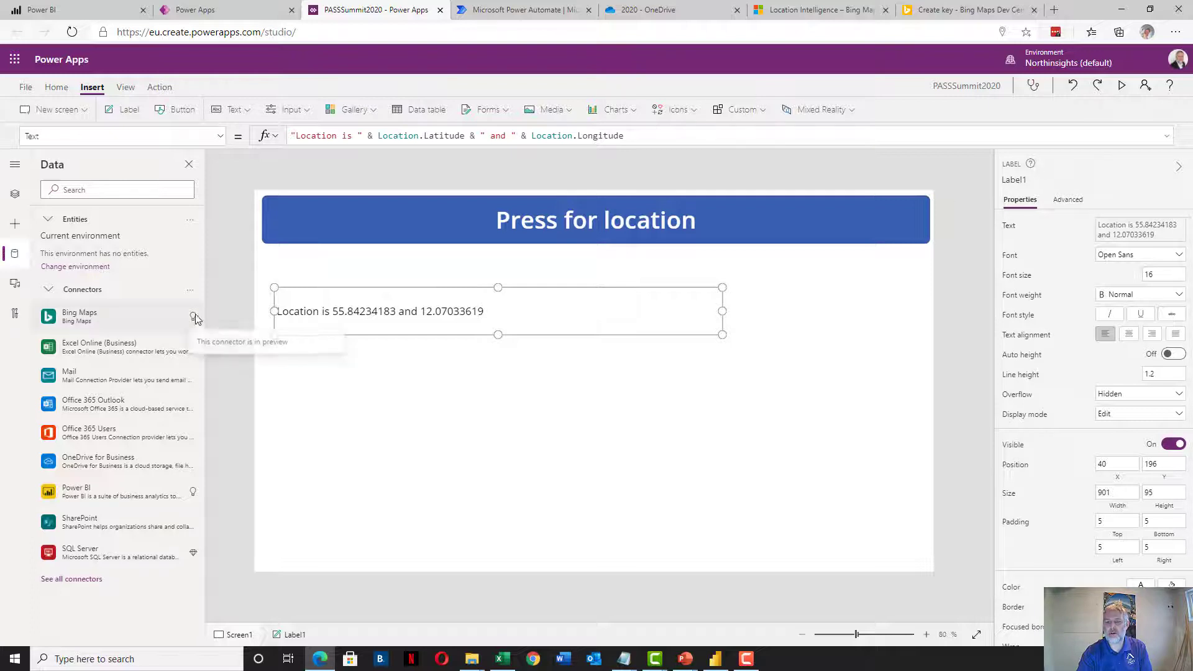
mouse_move(190, 322)
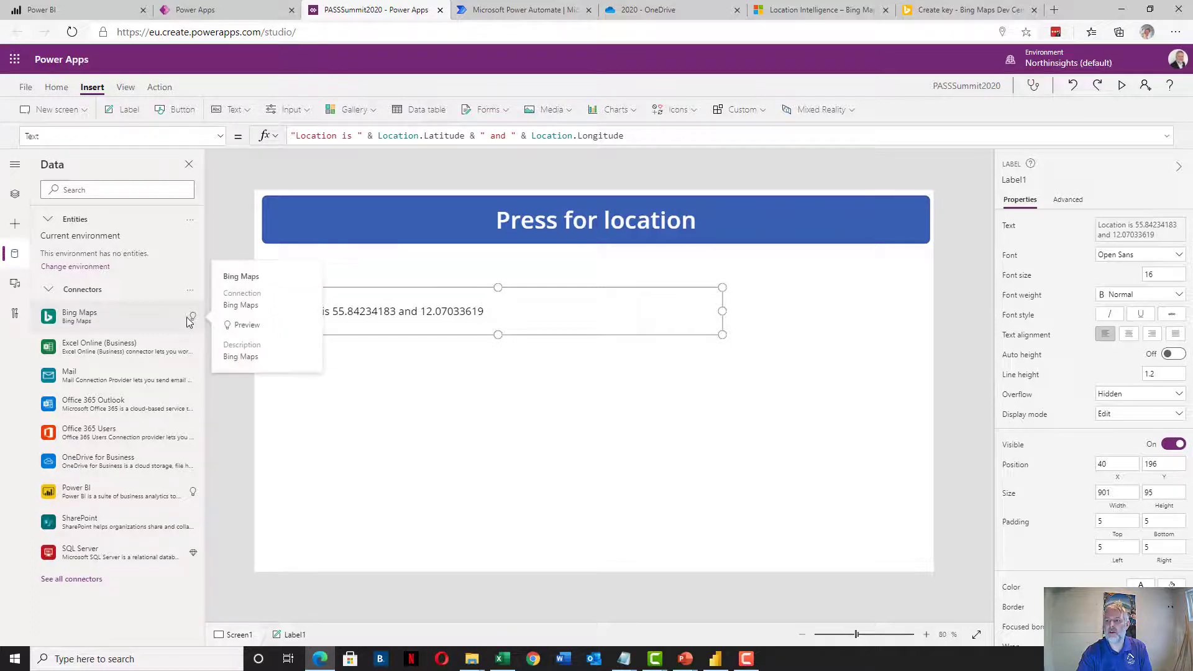
left_click(81, 321)
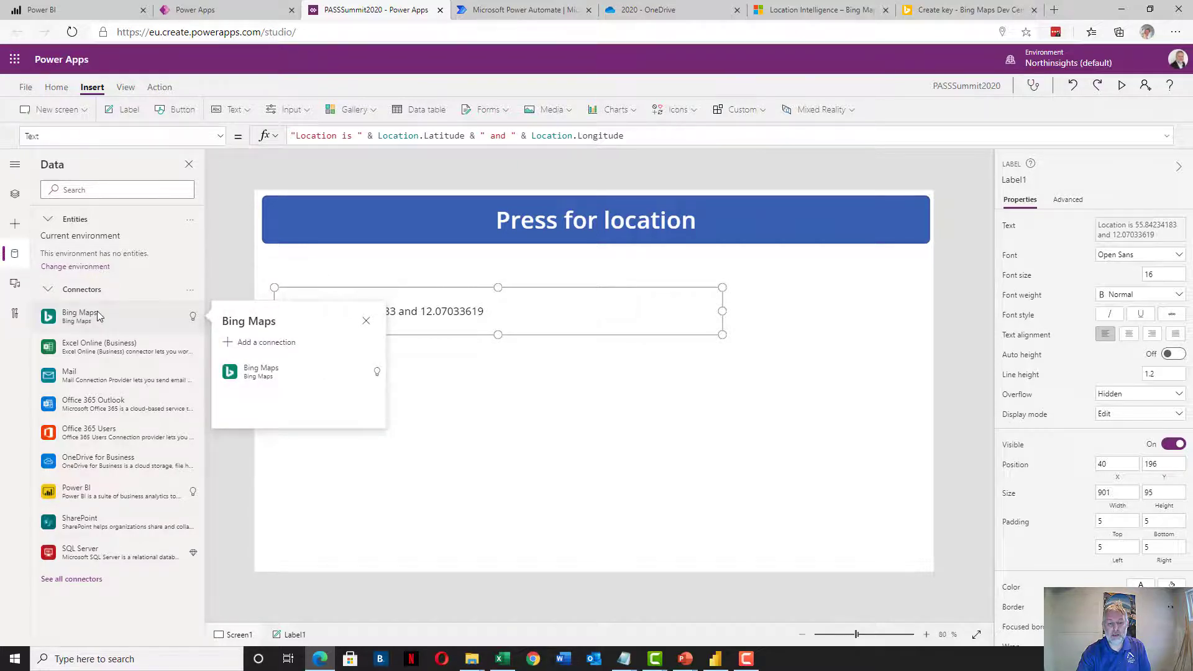
left_click(259, 371)
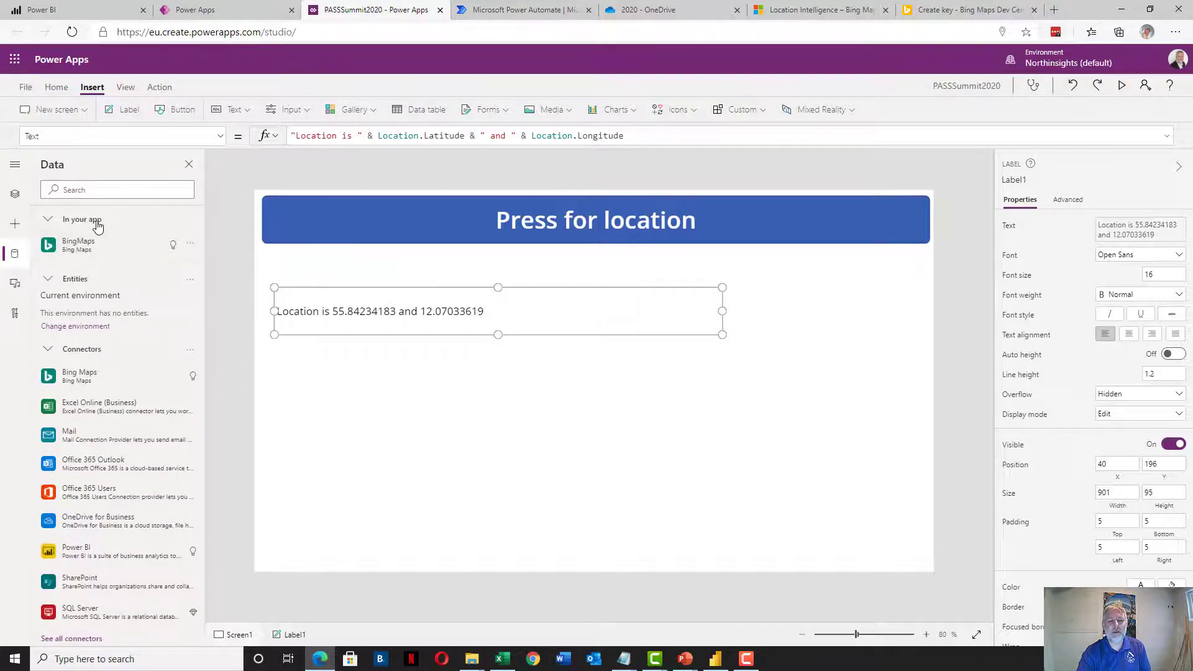
Replace the Press for location button's OnSelect with Set(myLocation, BingMaps.GetLocationByPoint(
mouse_move(101, 244)
left_click(423, 242)
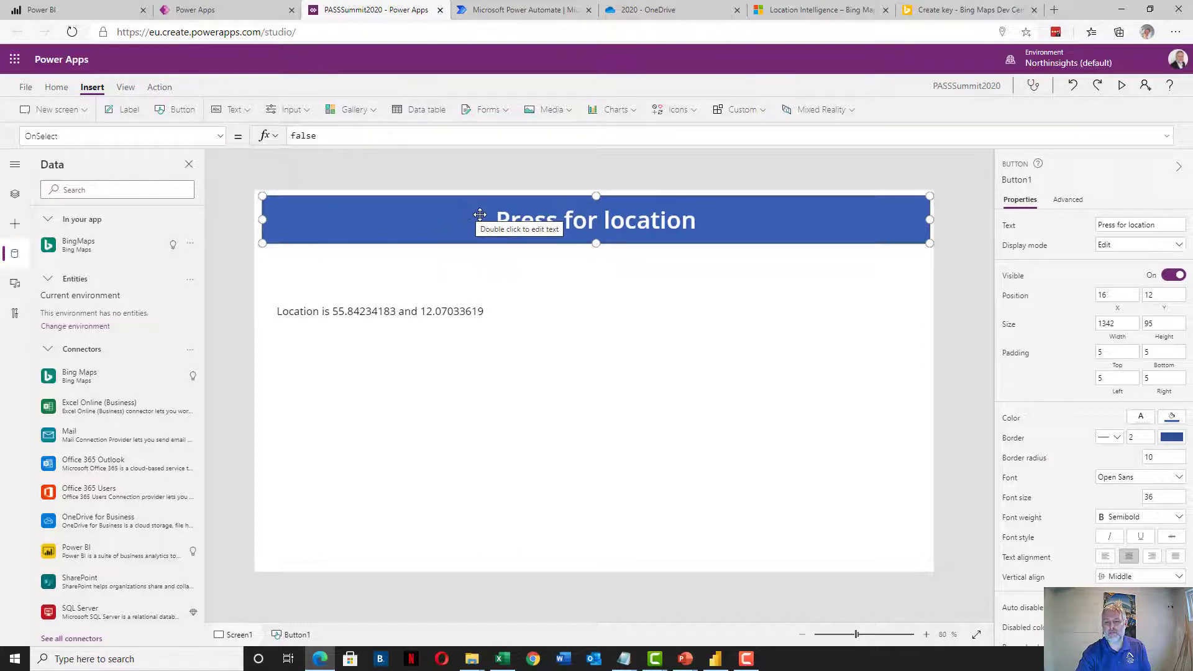
left_click(322, 137)
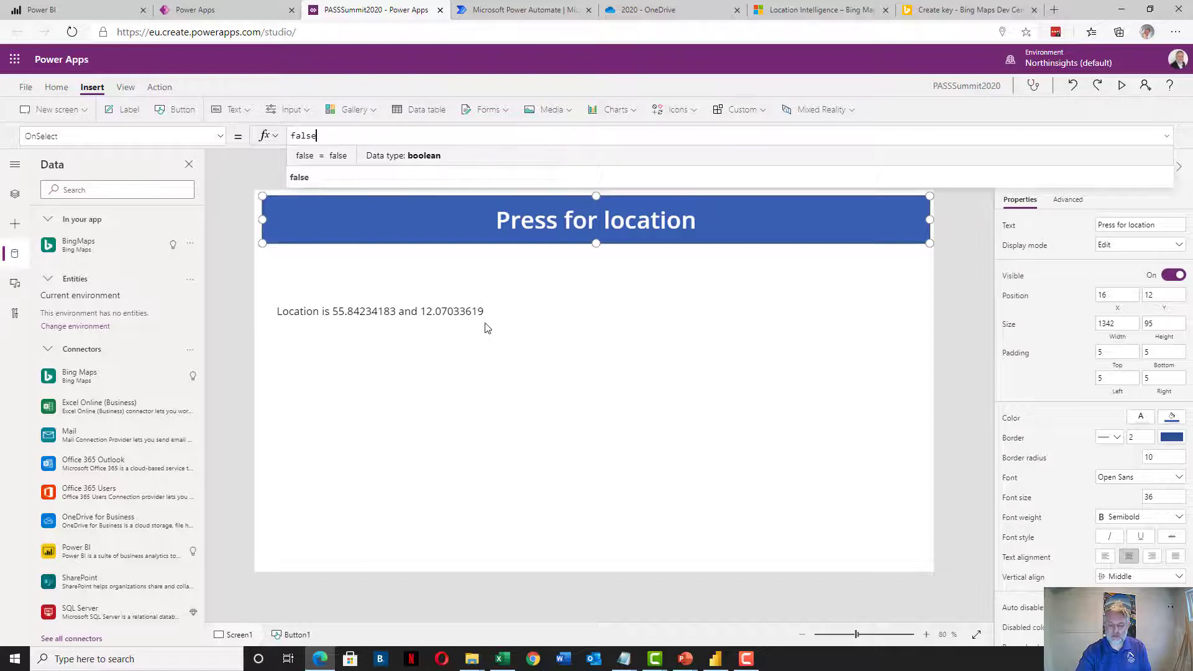
key("BackSpace")
key("BackSpace")
key("BackSpace")
key("BackSpace")
key("BackSpace")
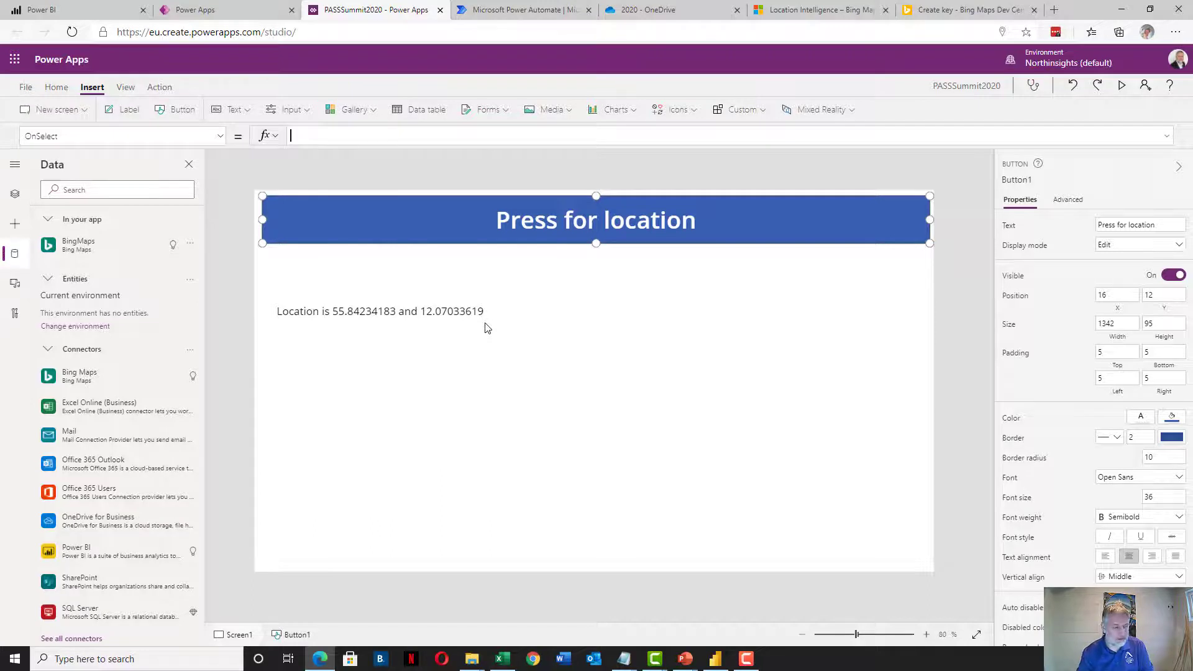
type("Set")
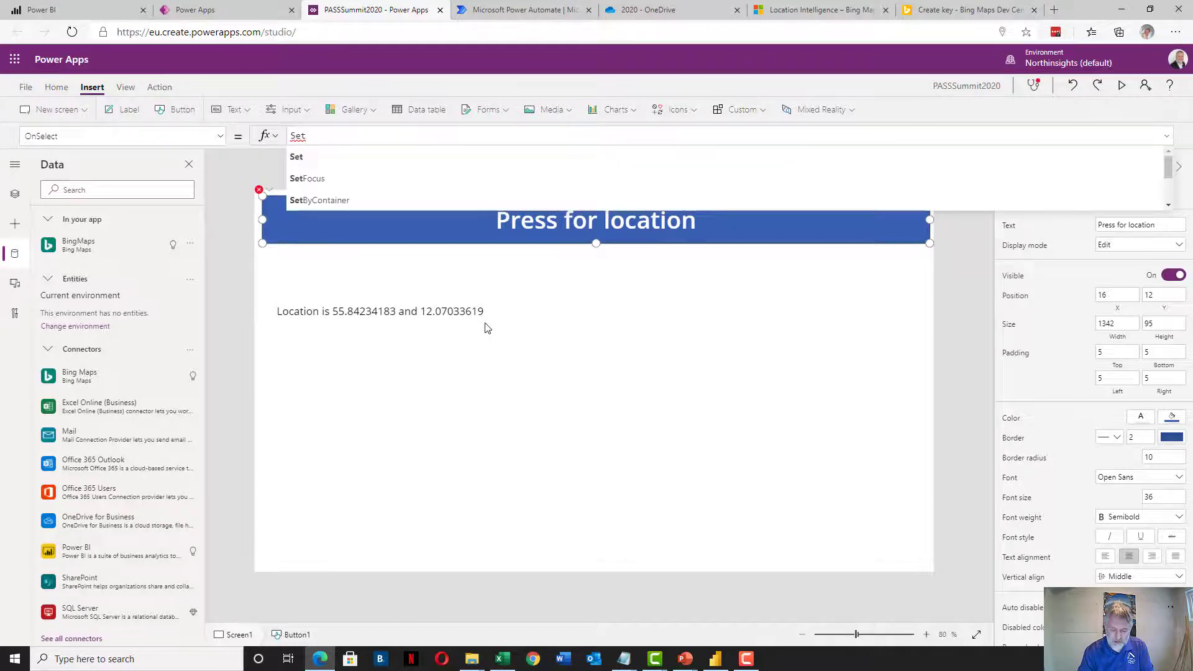
type("(my")
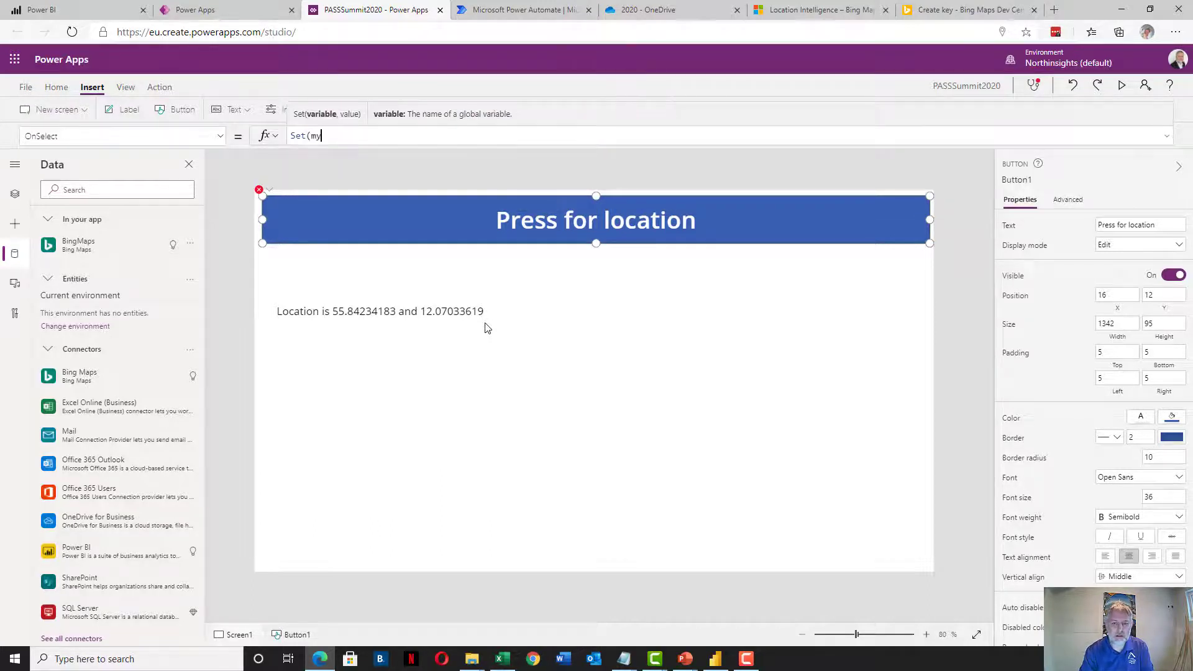
type("Location")
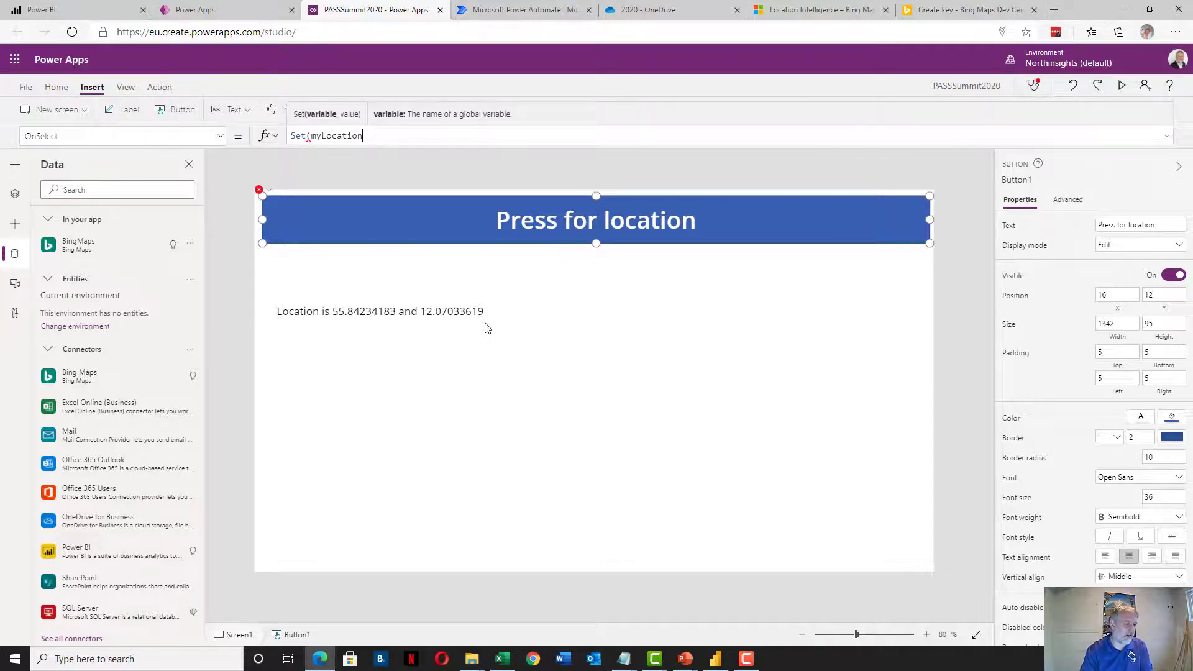
type(",")
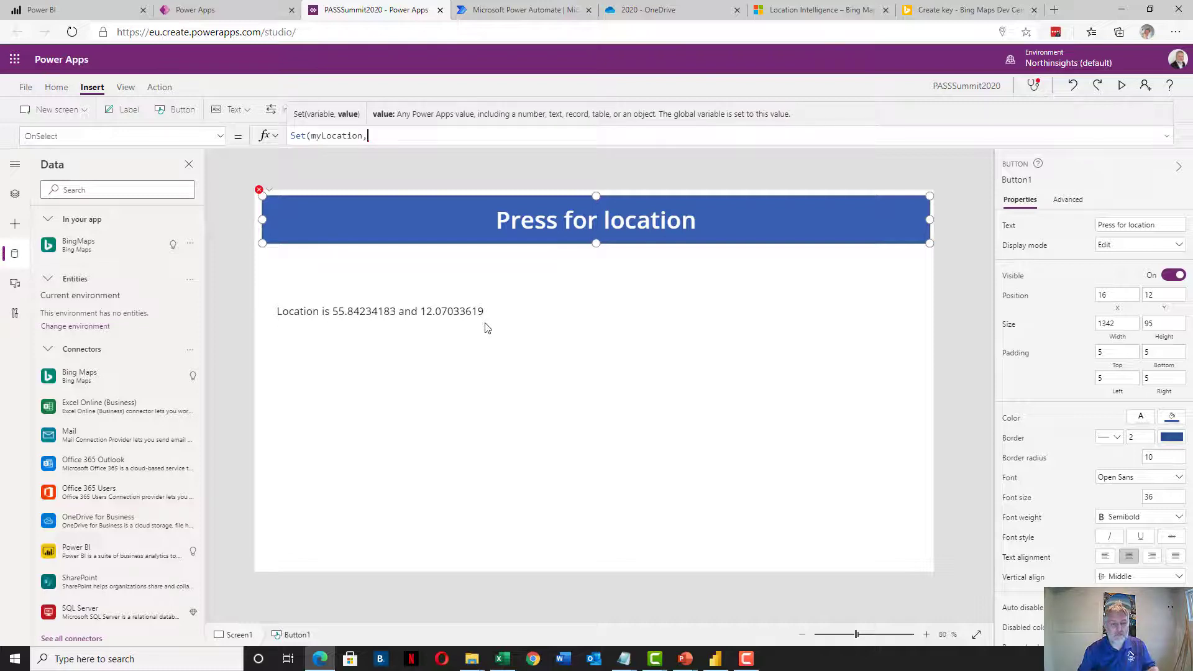
type("BingMaps")
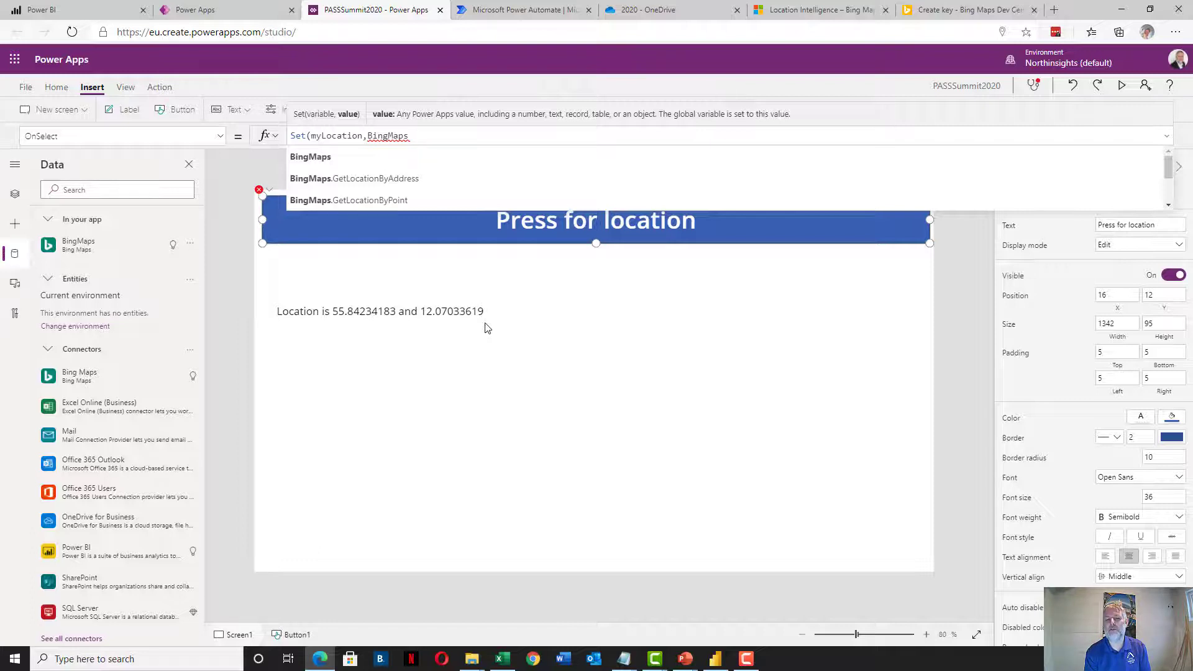
key("Down")
key("Down")
key("Tab")
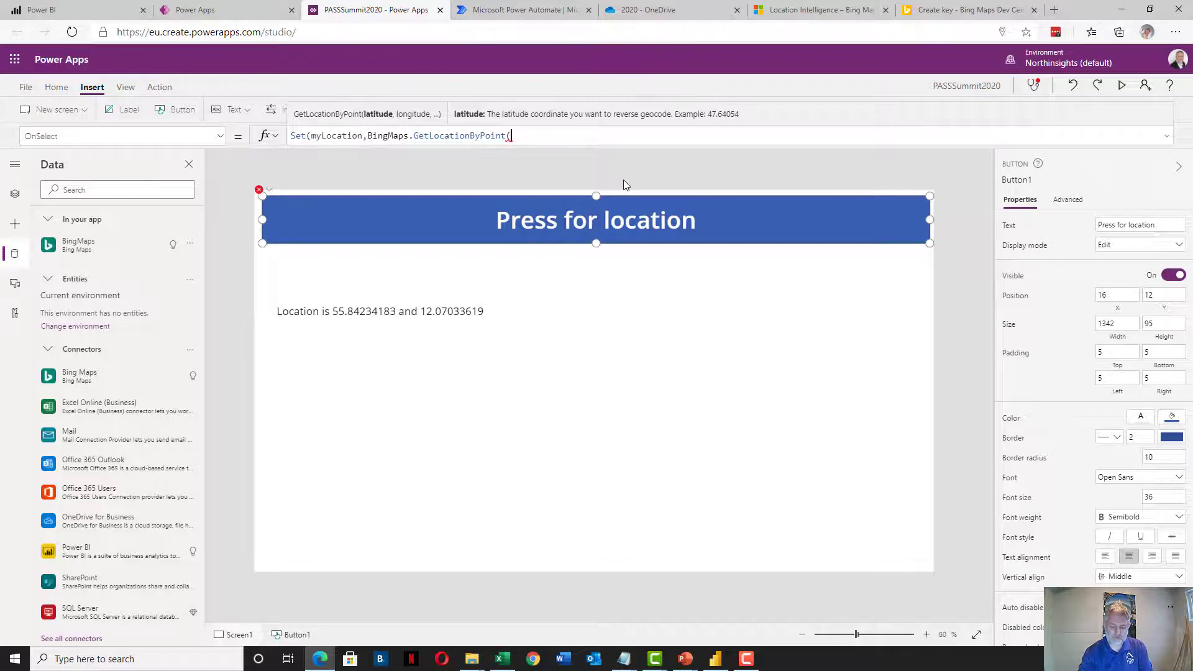
Pass Location.Latitude and Location.Longitude as the coordinates and close both parentheses
type("Location.")
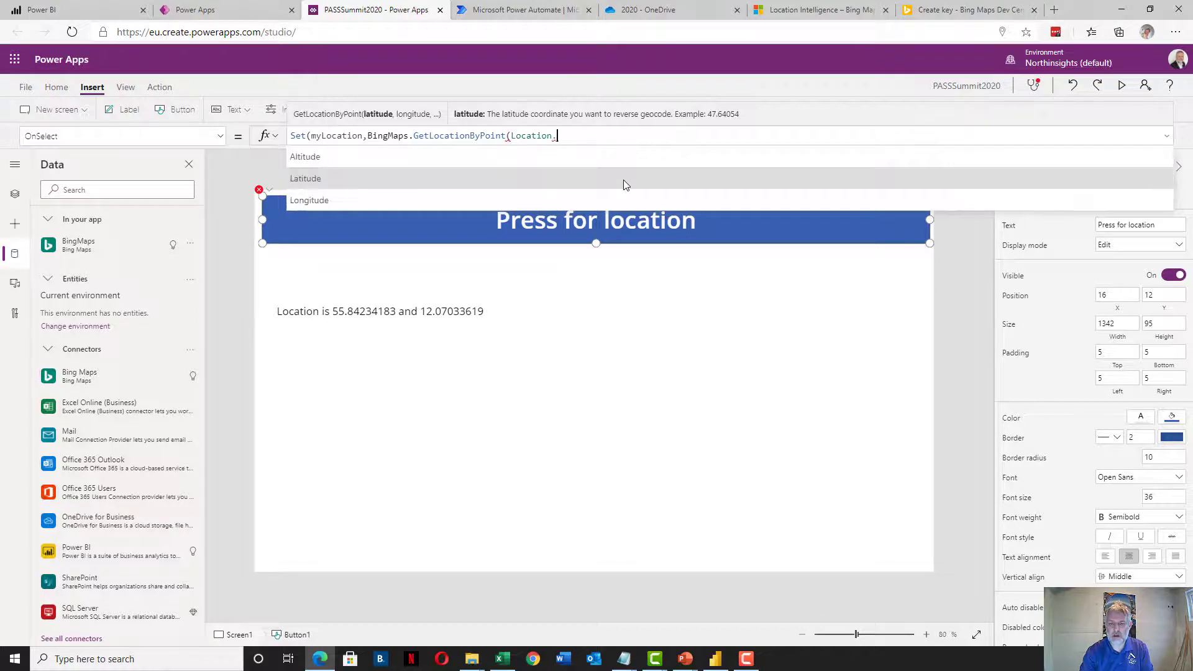
type("la")
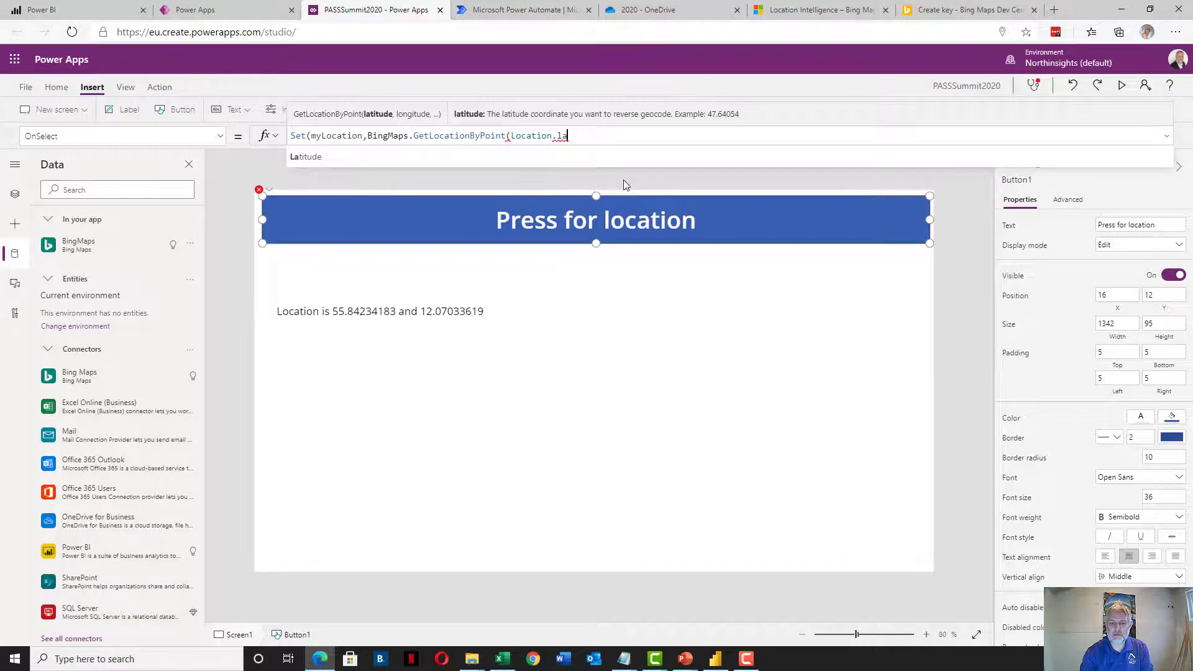
key("Tab")
type(",")
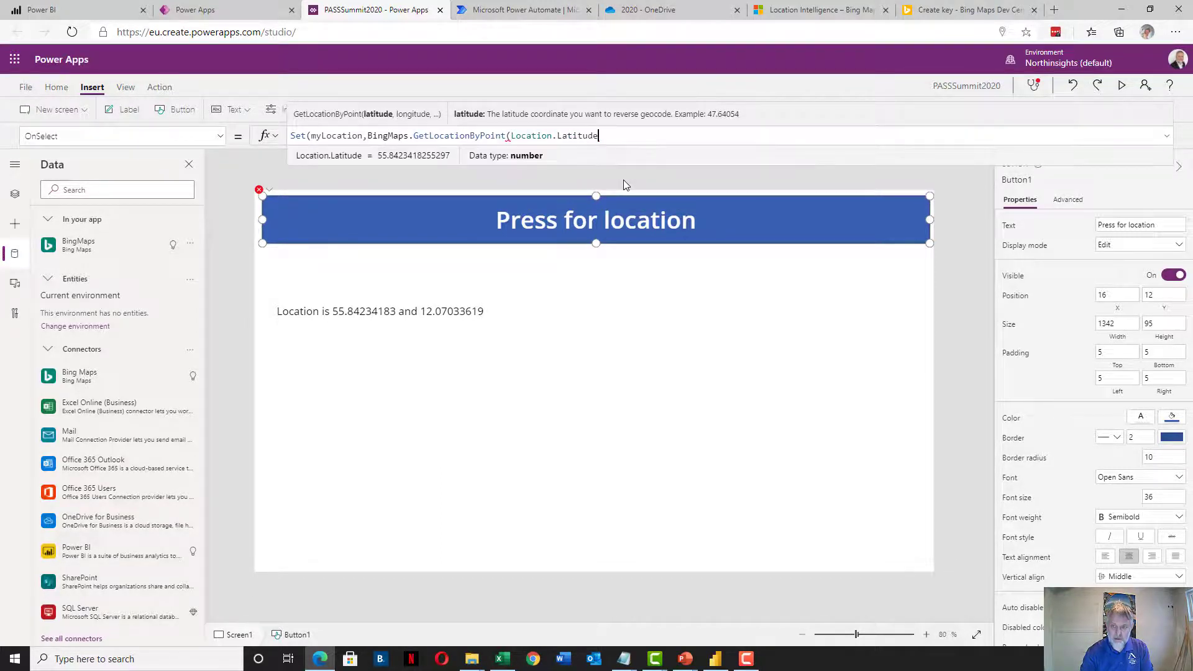
type("Location.")
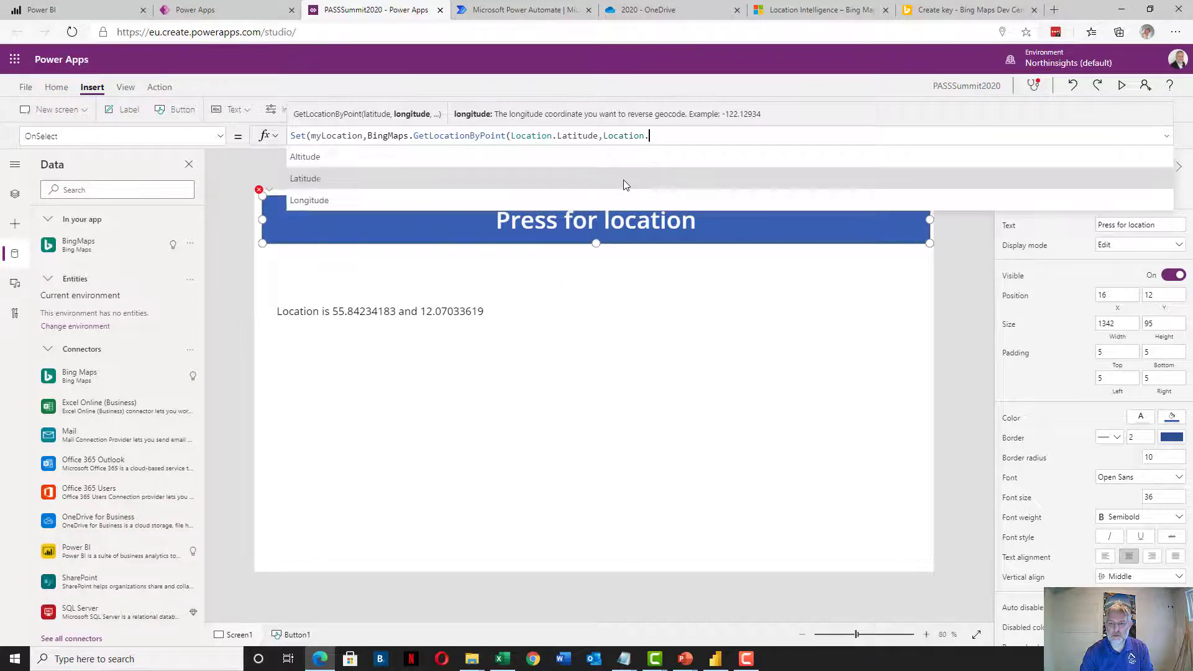
type("lo")
key("Tab")
type(")")
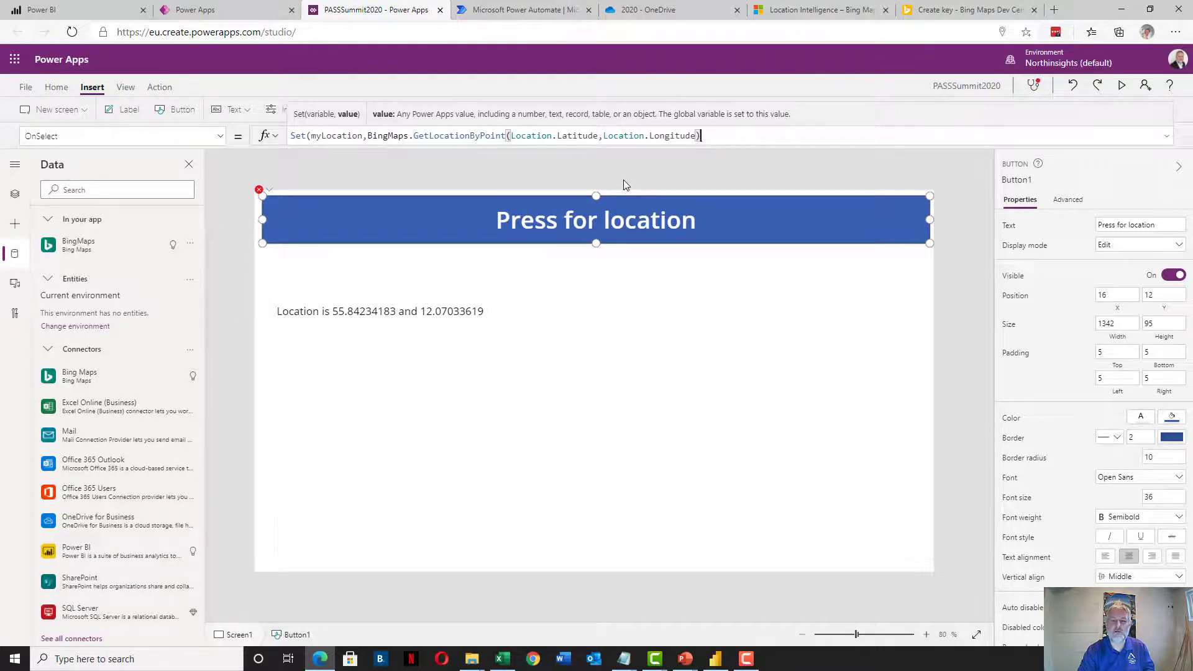
type(")")
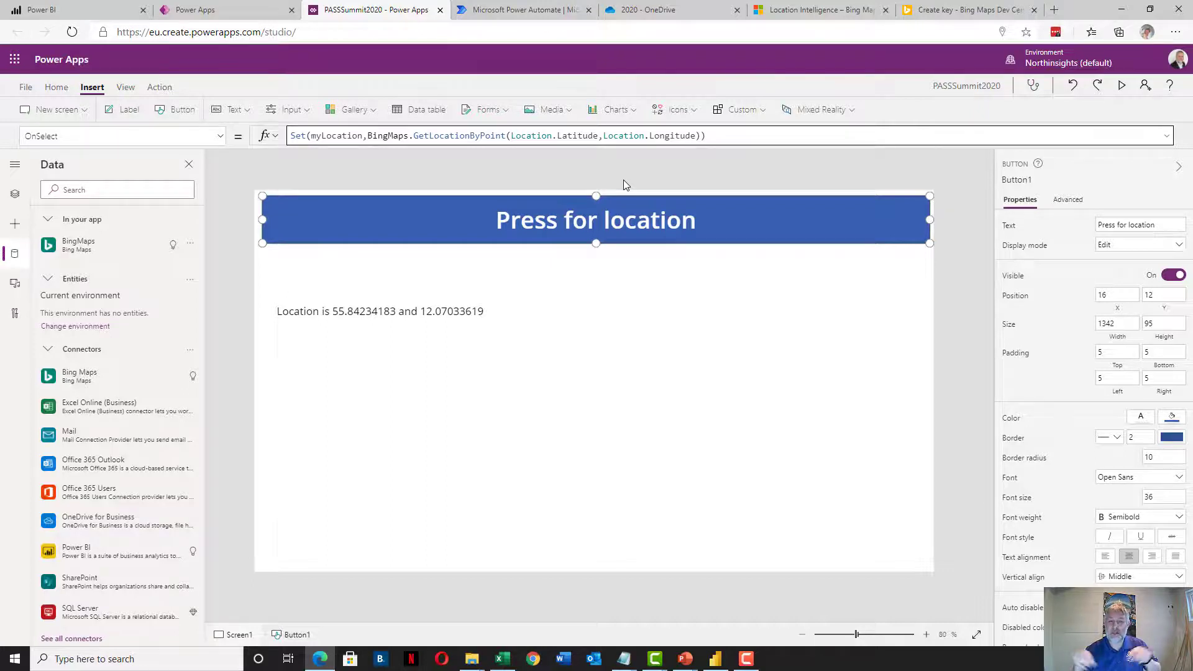
Change Label1's Text formula to "Location is " & myLocation.name
left_click(410, 310)
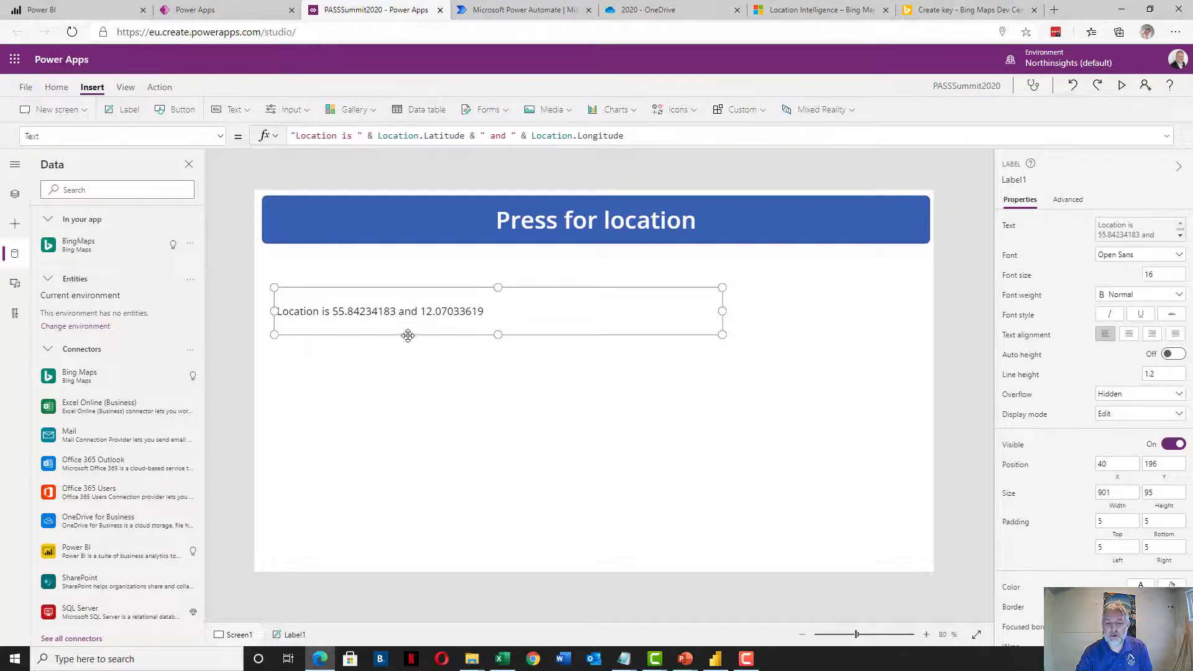
left_click_drag(381, 136, 648, 135)
key("BackSpace")
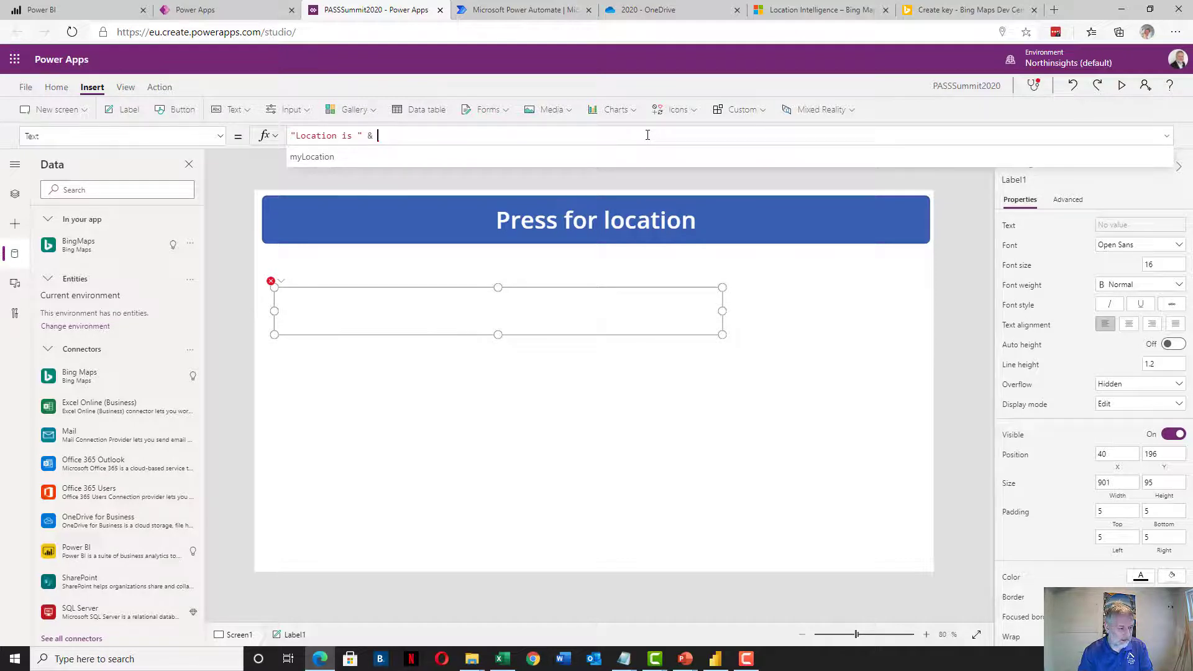
type("my")
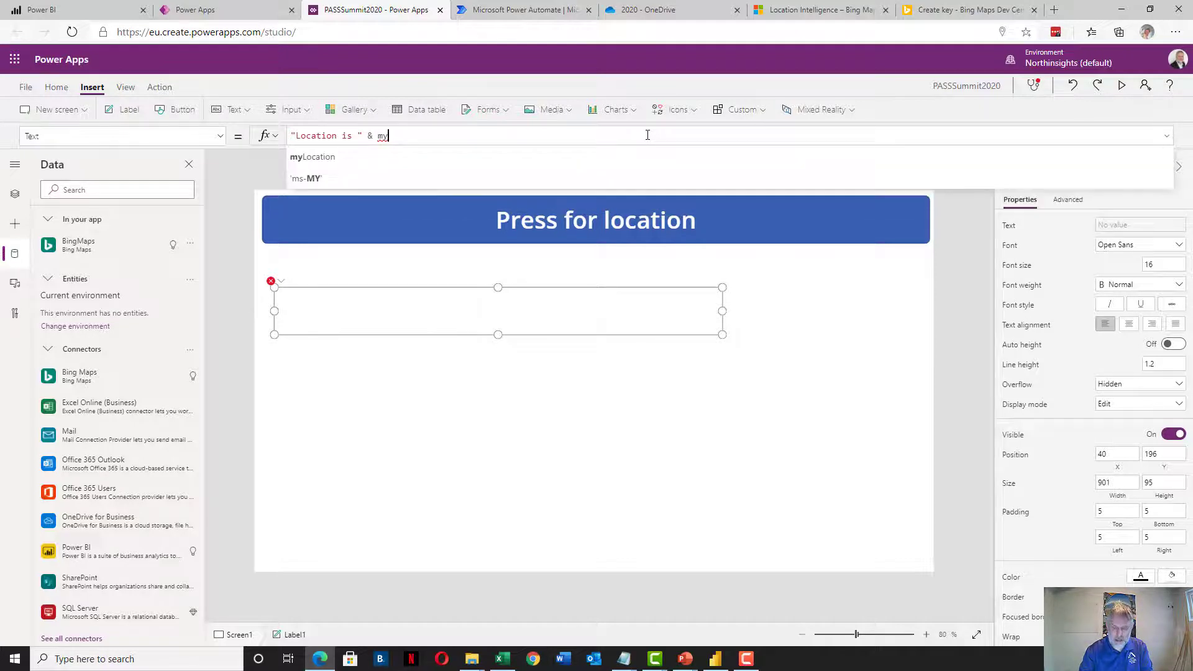
type("Location")
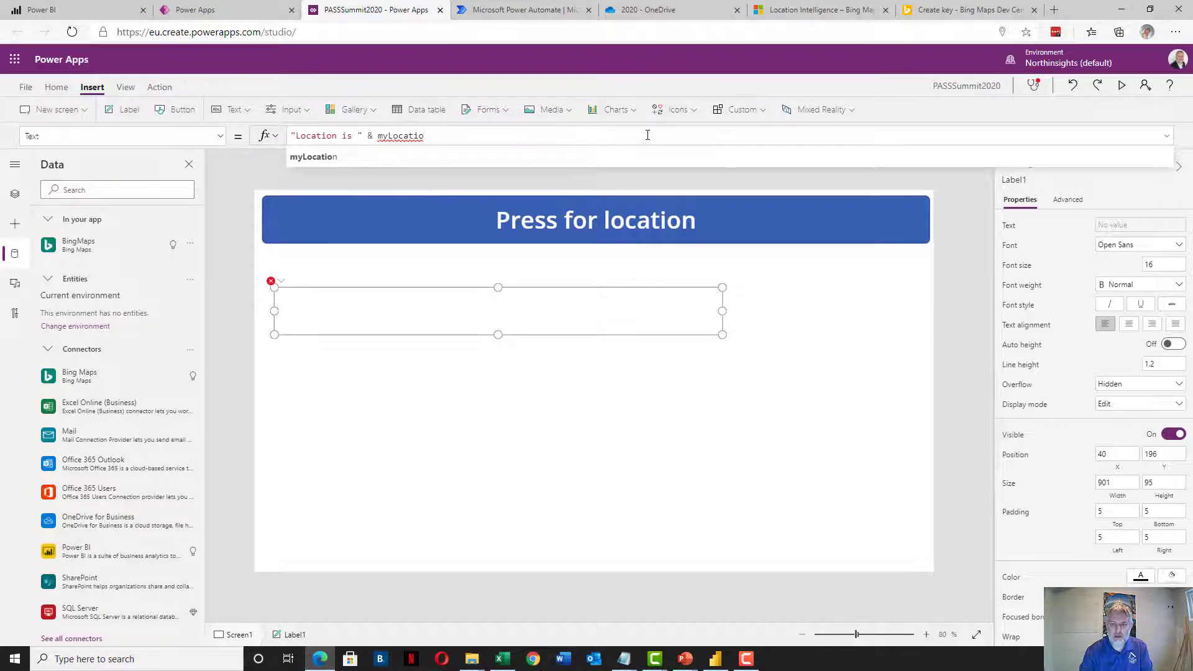
type(".")
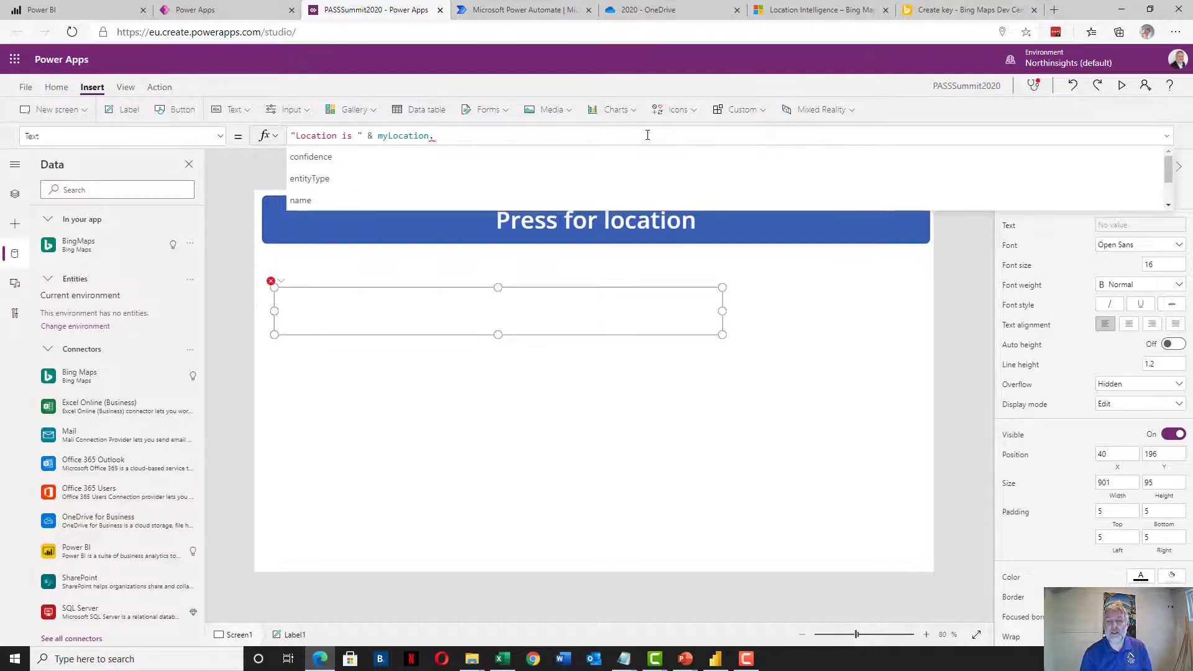
left_click(299, 200)
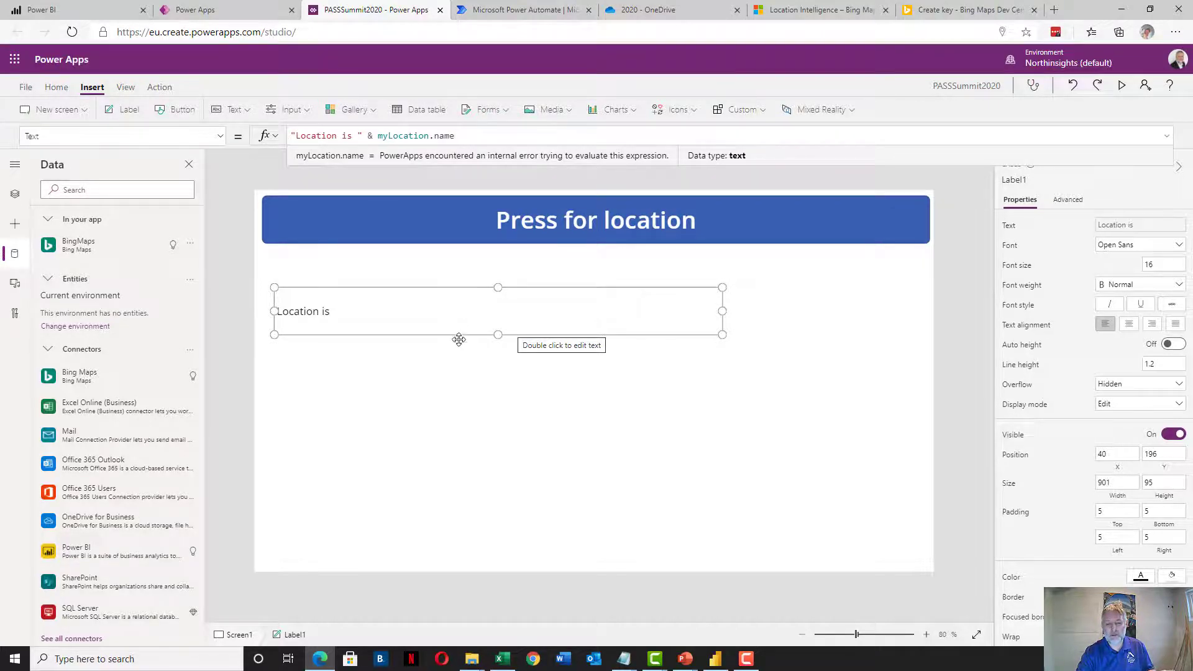
left_click(434, 389)
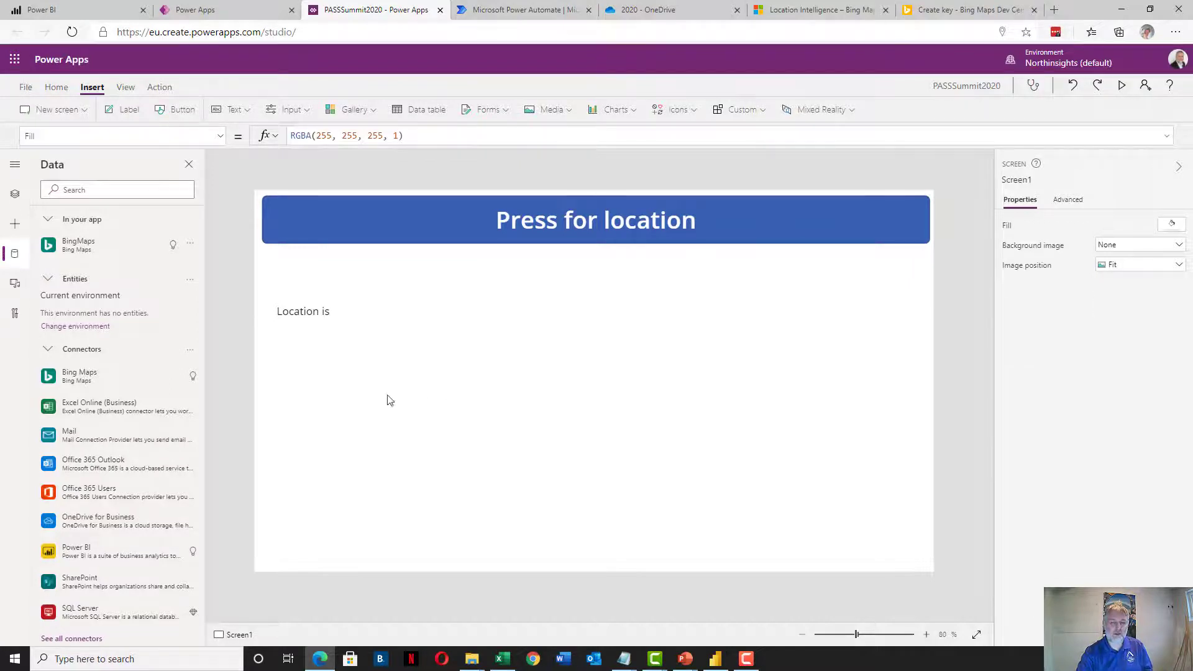
Insert a new label below the location text and set its font size to 16
left_click(124, 111)
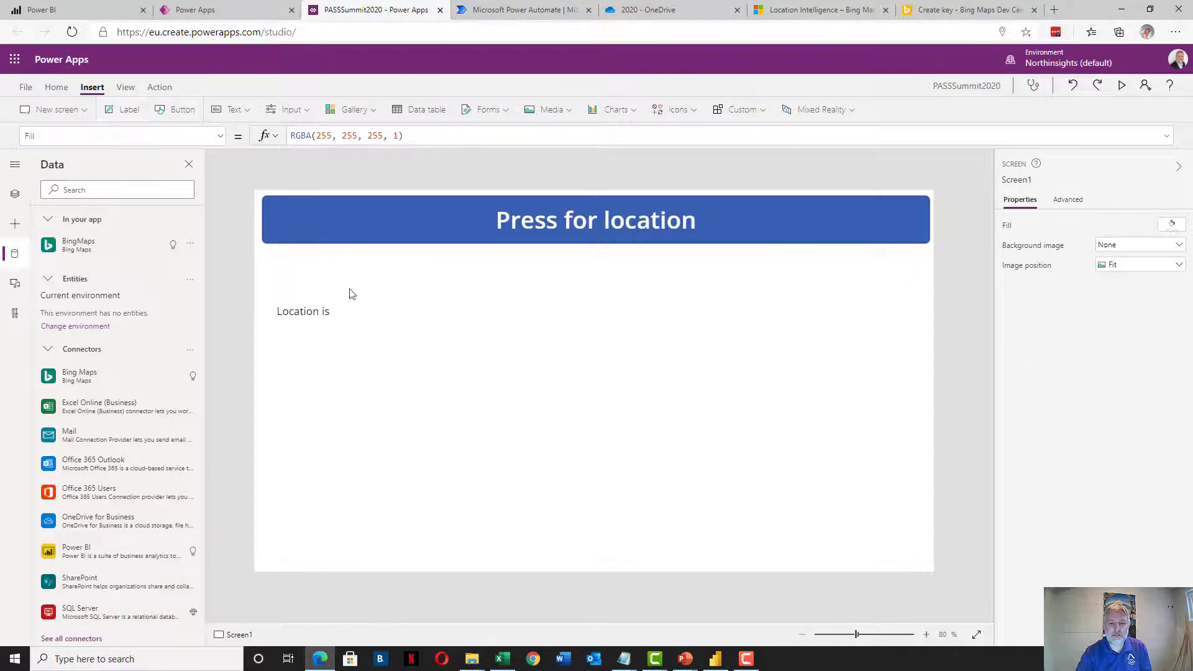
left_click_drag(334, 284, 644, 423)
left_click(1162, 264)
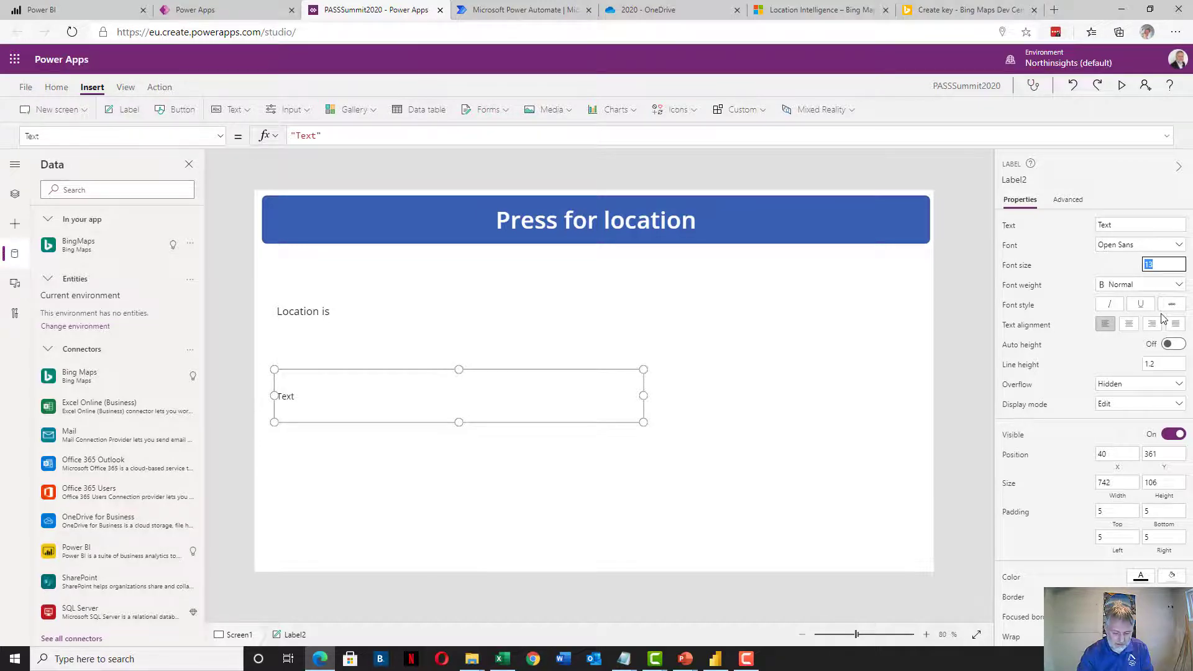
type("16")
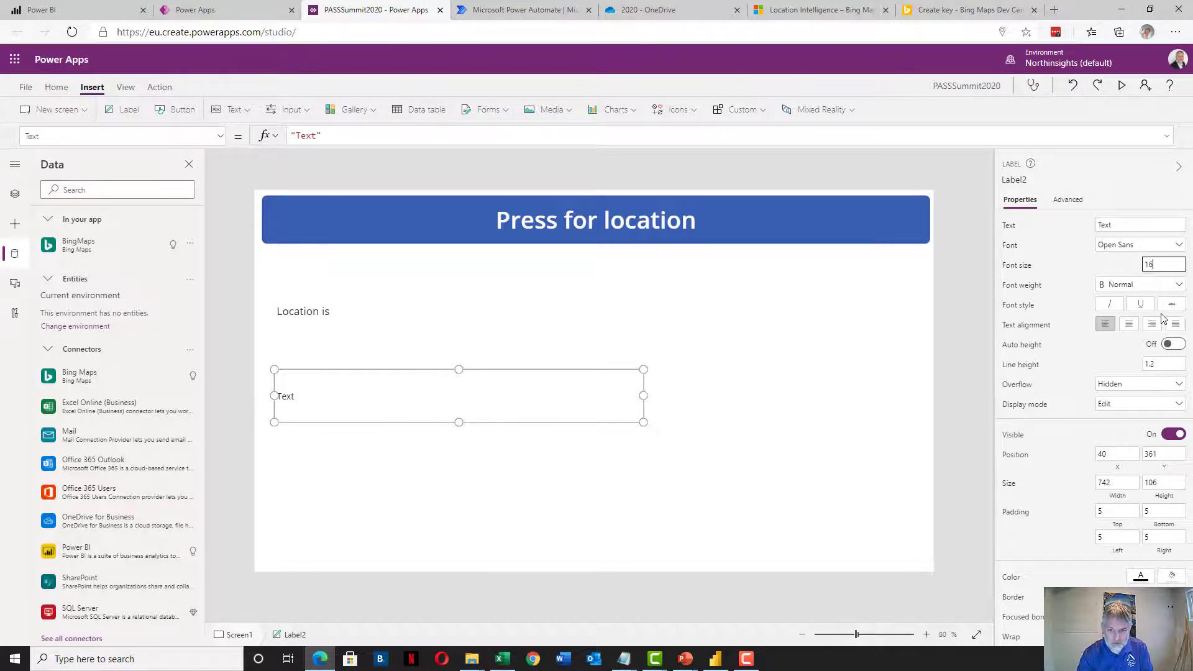
left_click(462, 386)
Set the new label's Text to User().FullName
left_click_drag(328, 136, 290, 136)
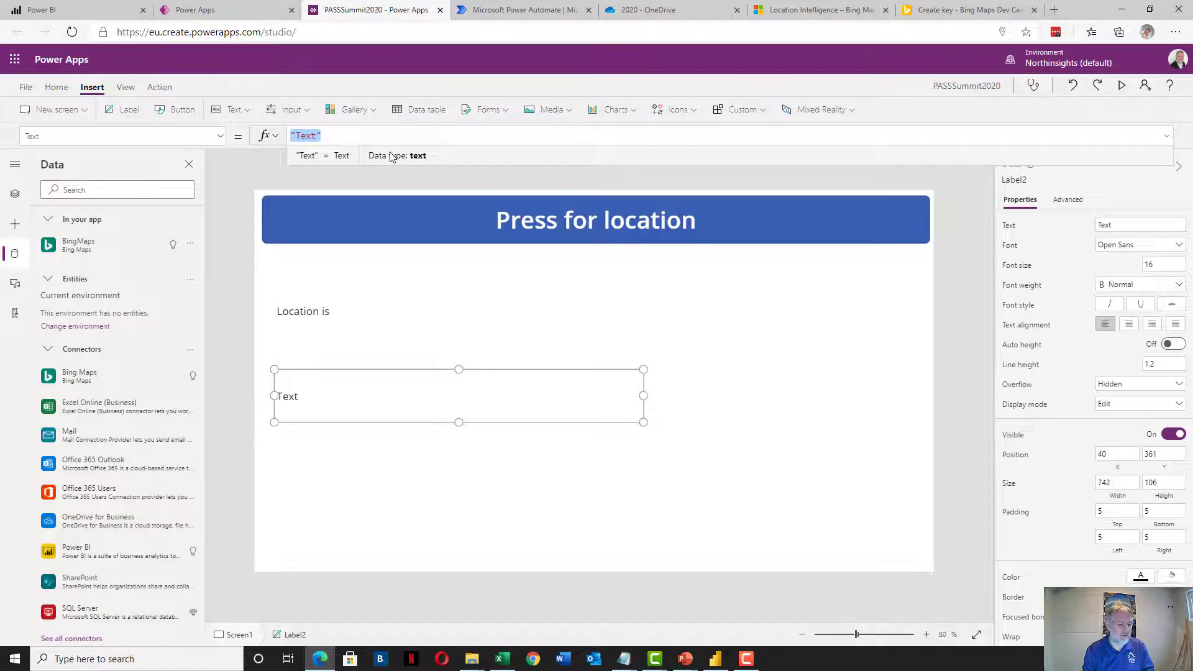
type("User().")
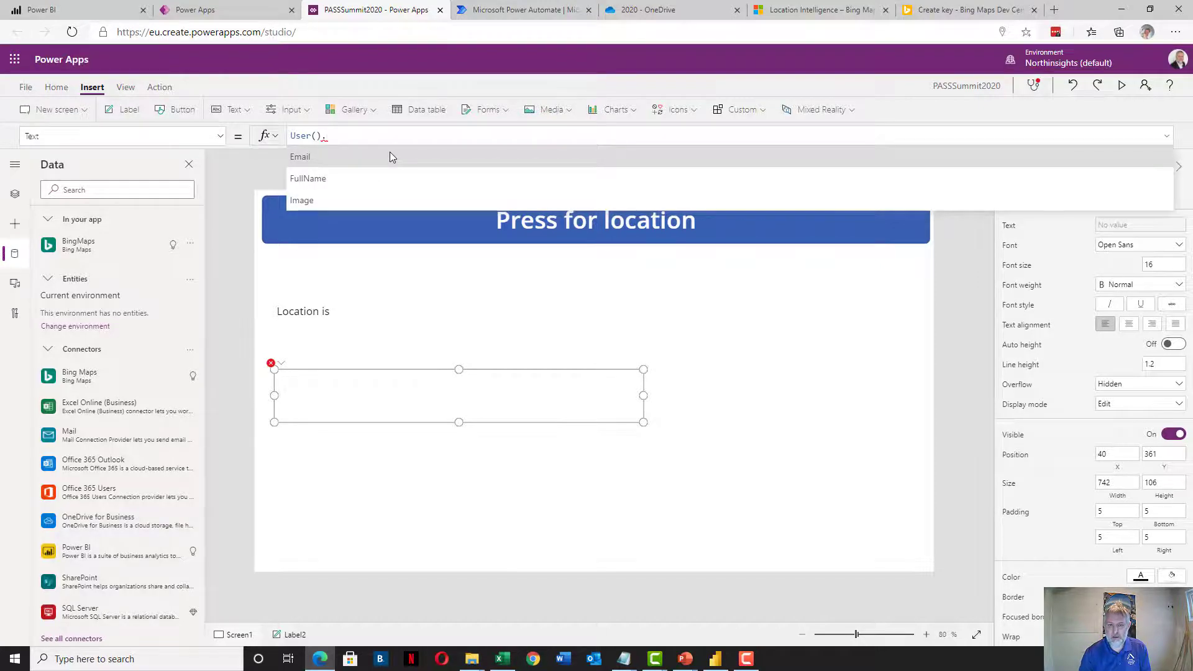
key("Down")
key("Tab")
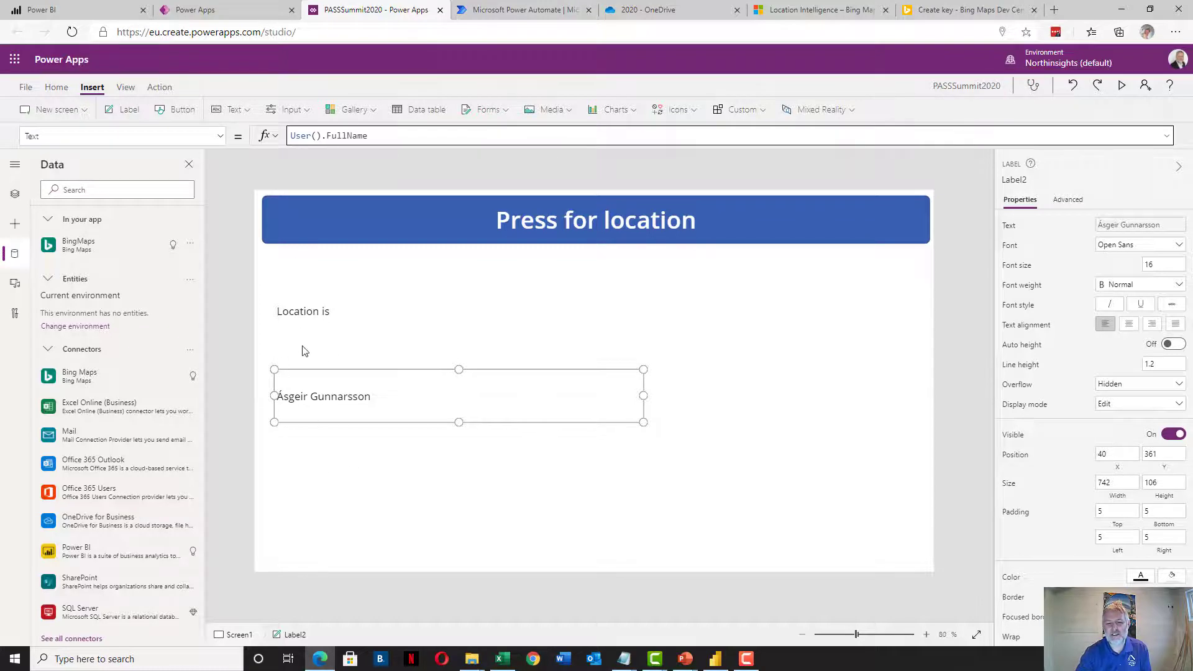
left_click(349, 453)
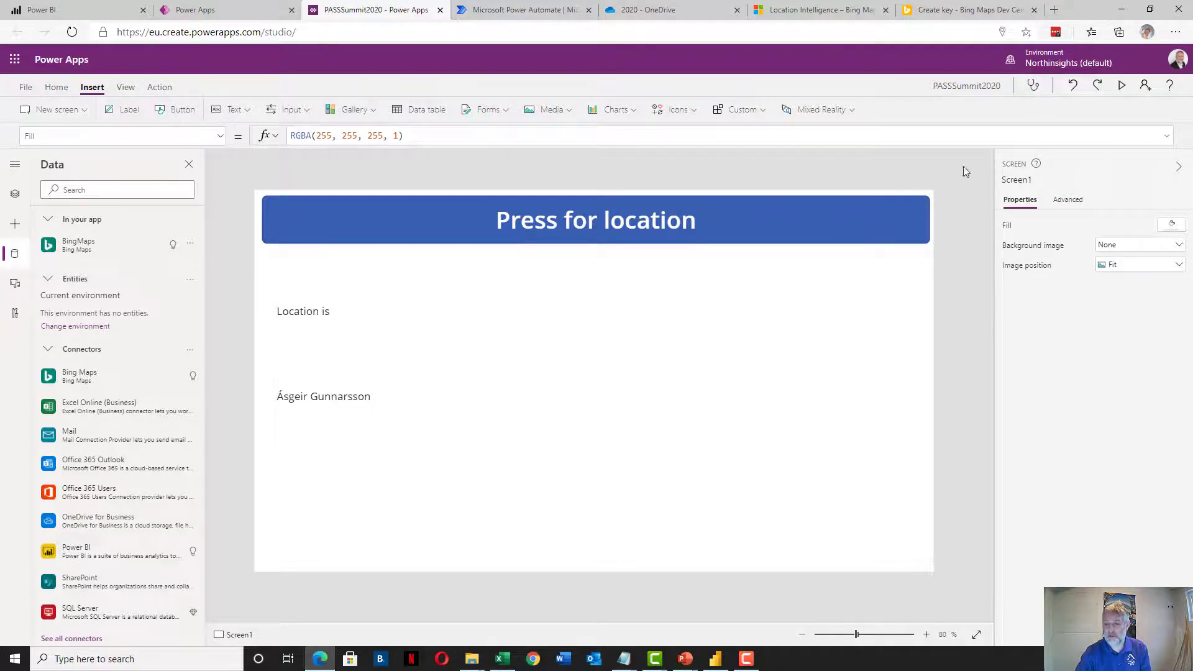
Preview the app and press the Press for location button to show the current address
left_click(1123, 85)
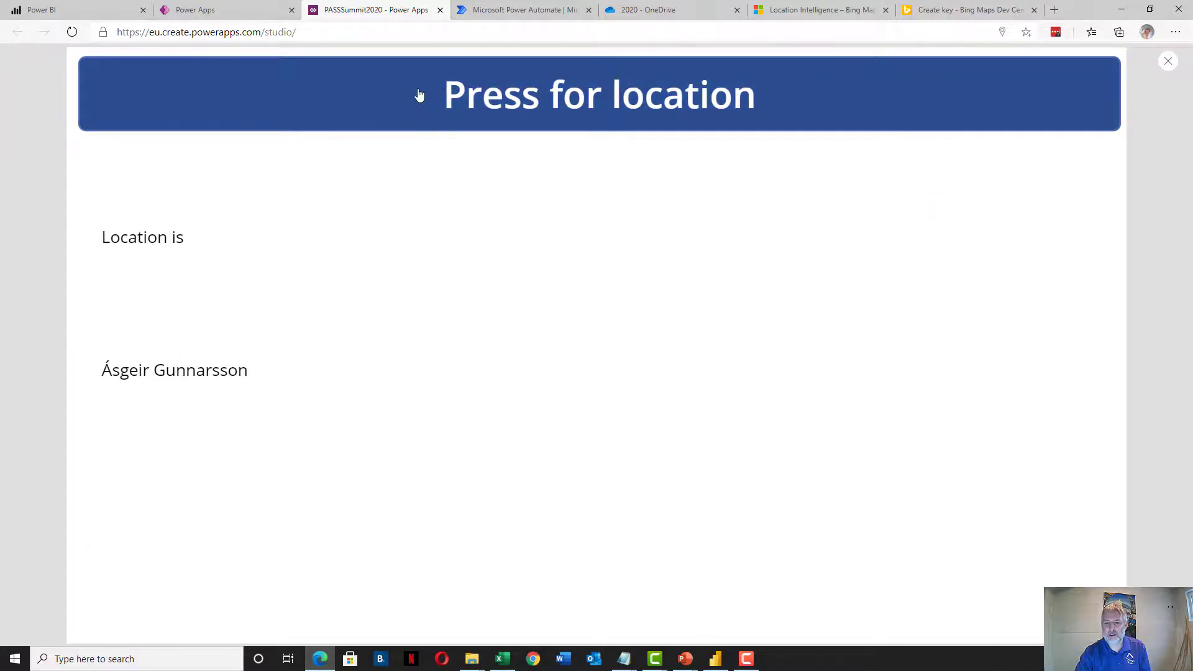
left_click(418, 95)
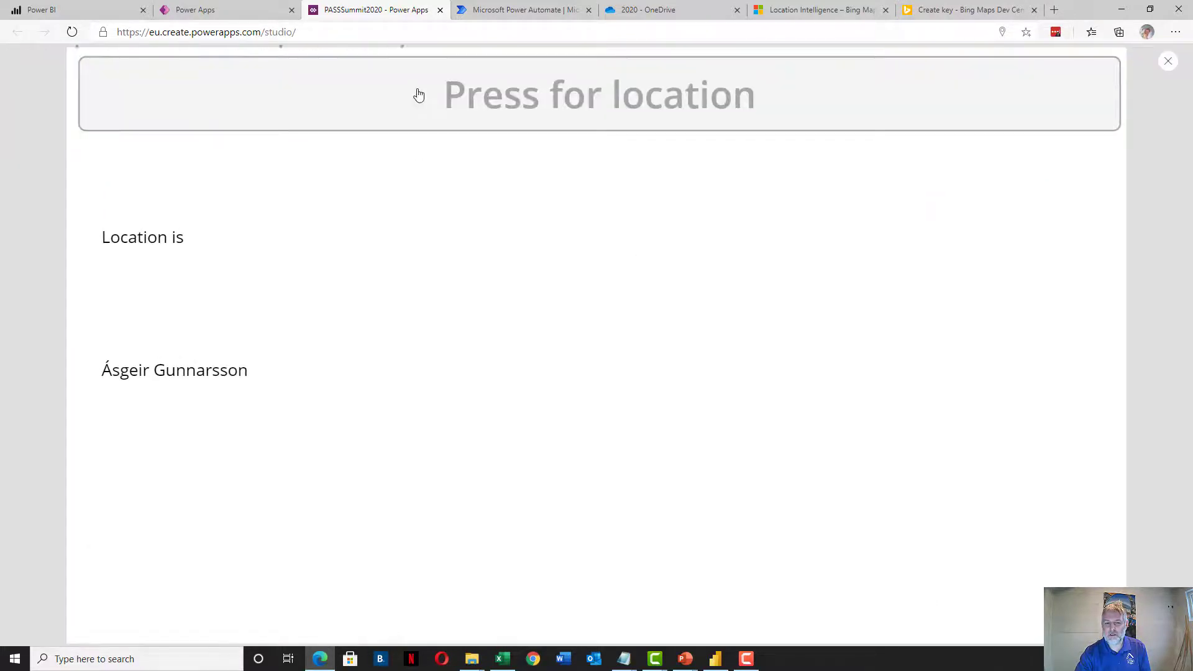
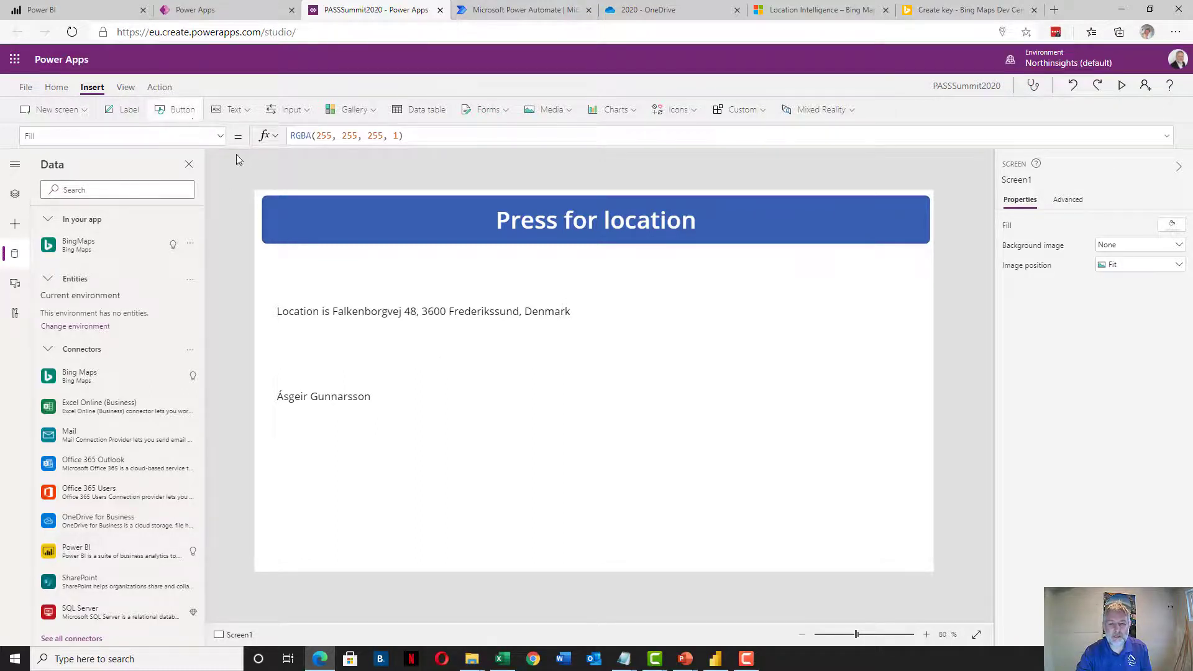
Insert a button below the name label, captioned Submit with font size 36
left_click(181, 109)
left_click_drag(322, 235, 474, 525)
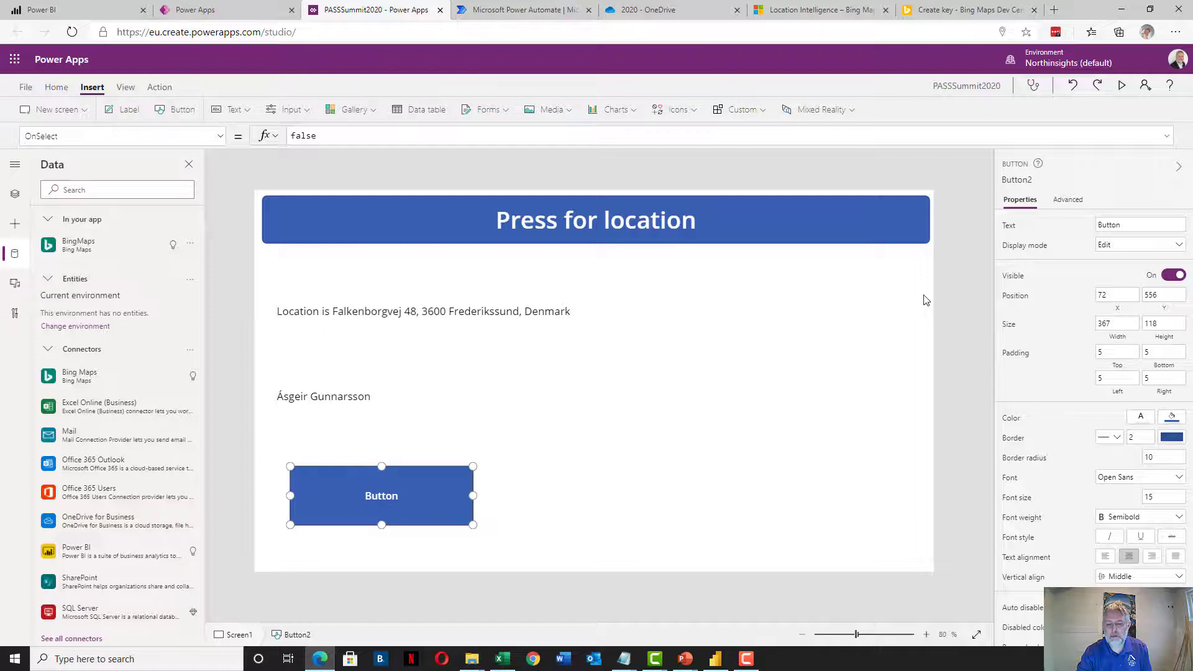
left_click(1118, 222)
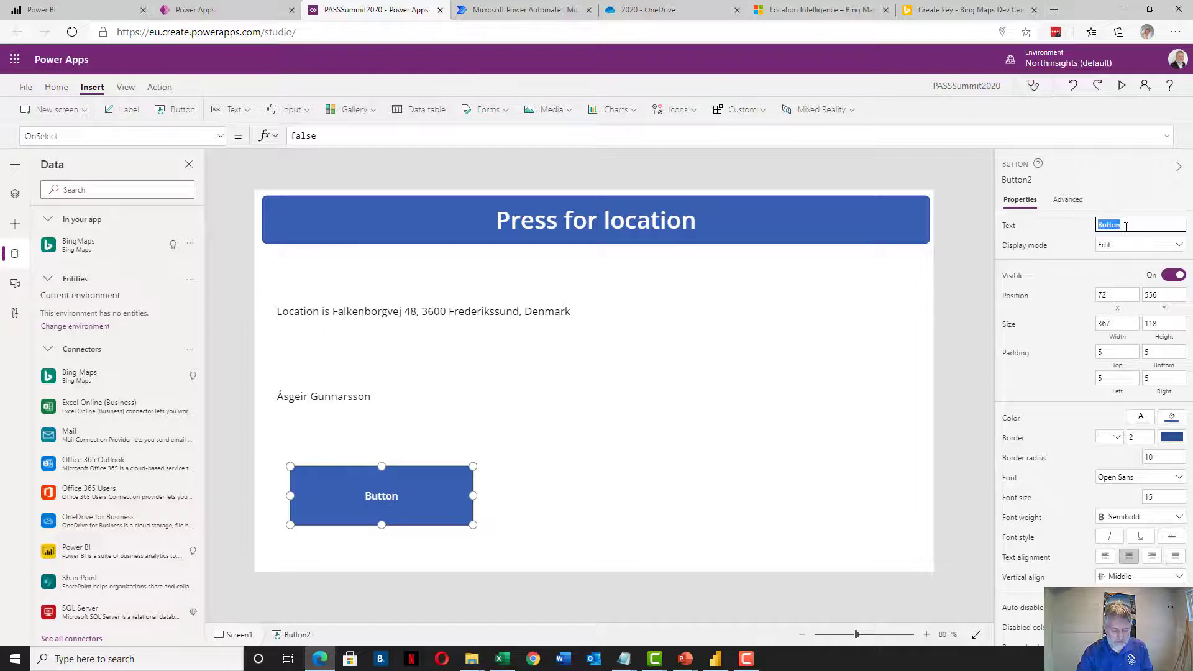
type("Submit")
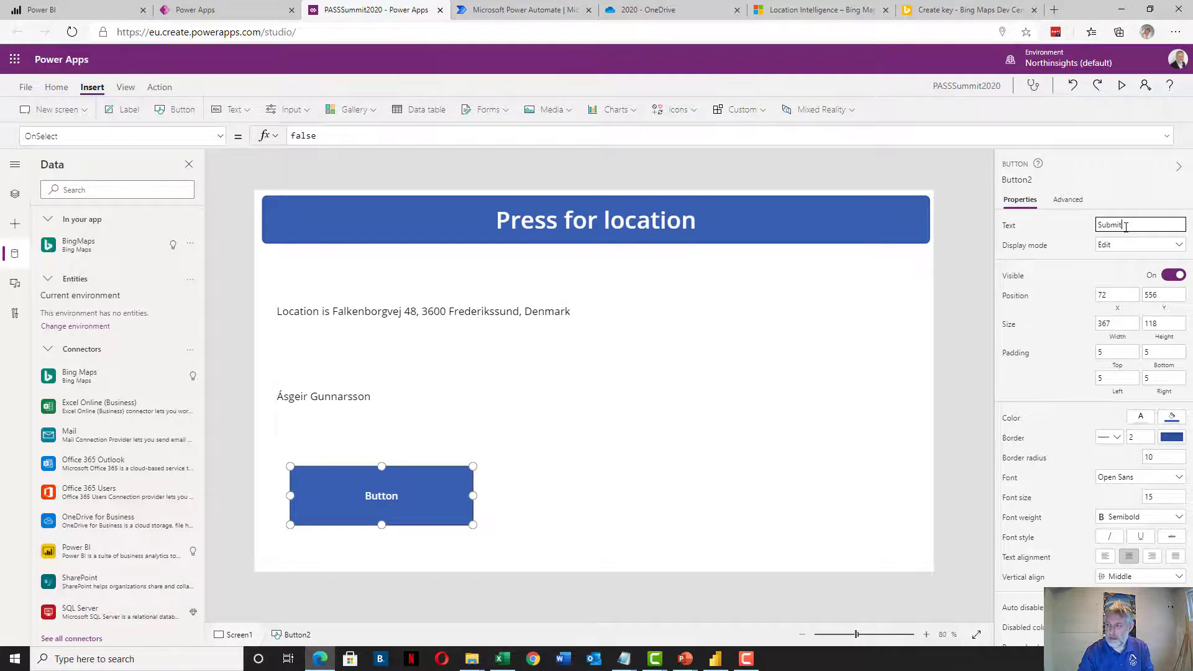
left_click(1162, 499)
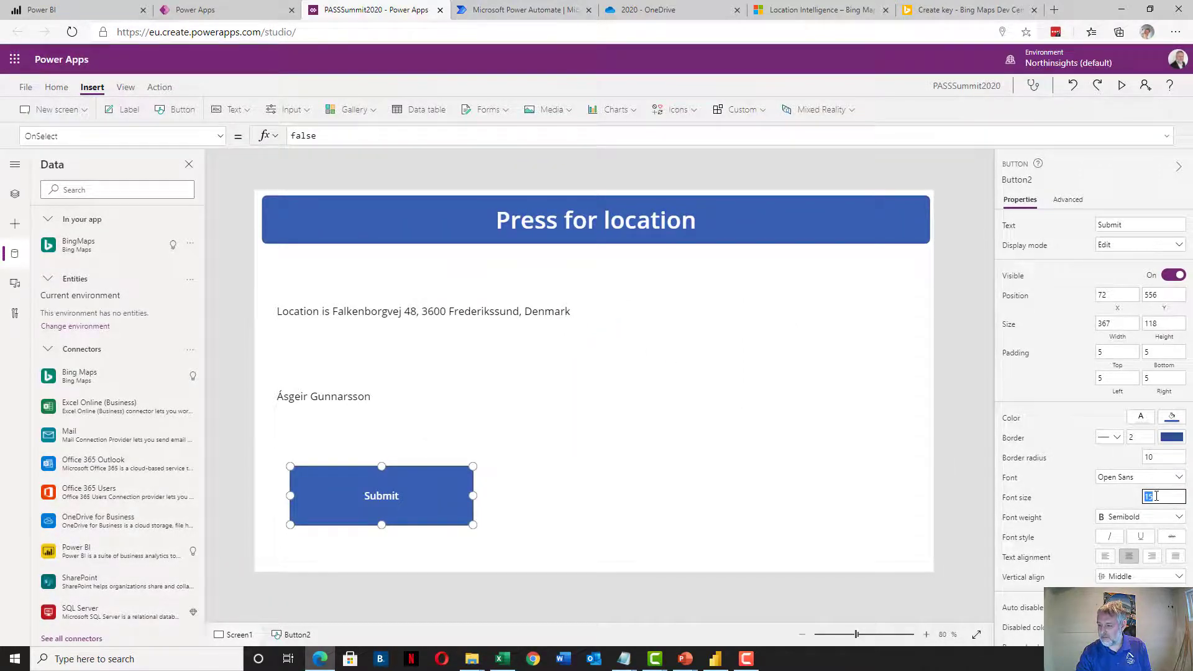
type("1")
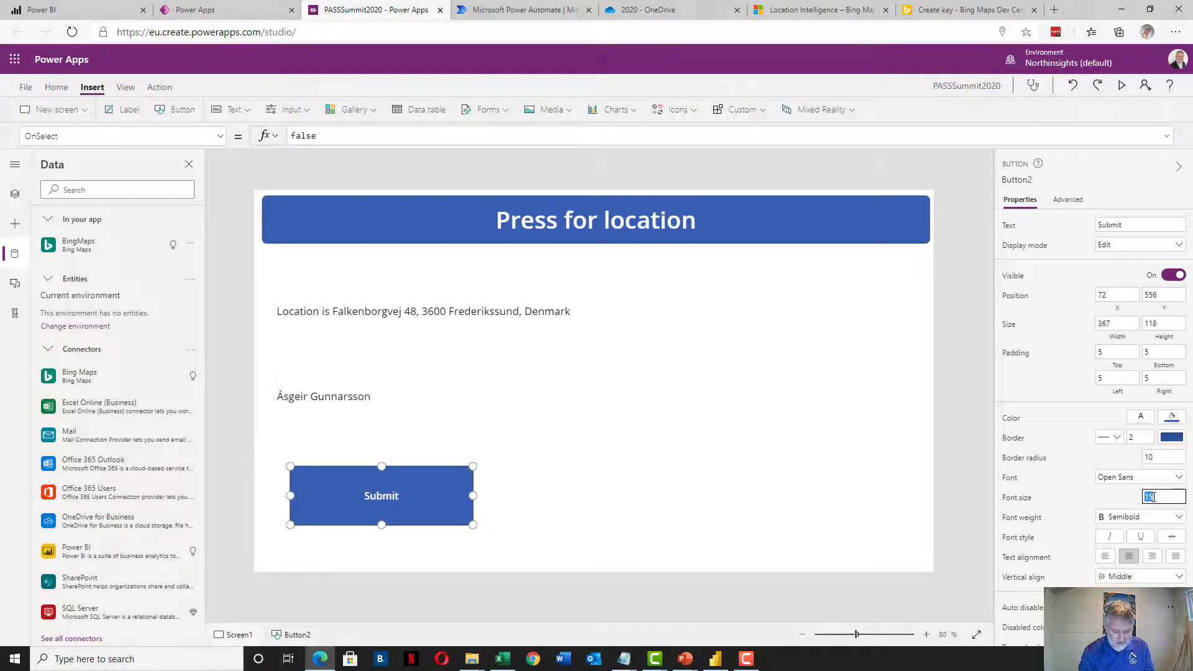
type("6")
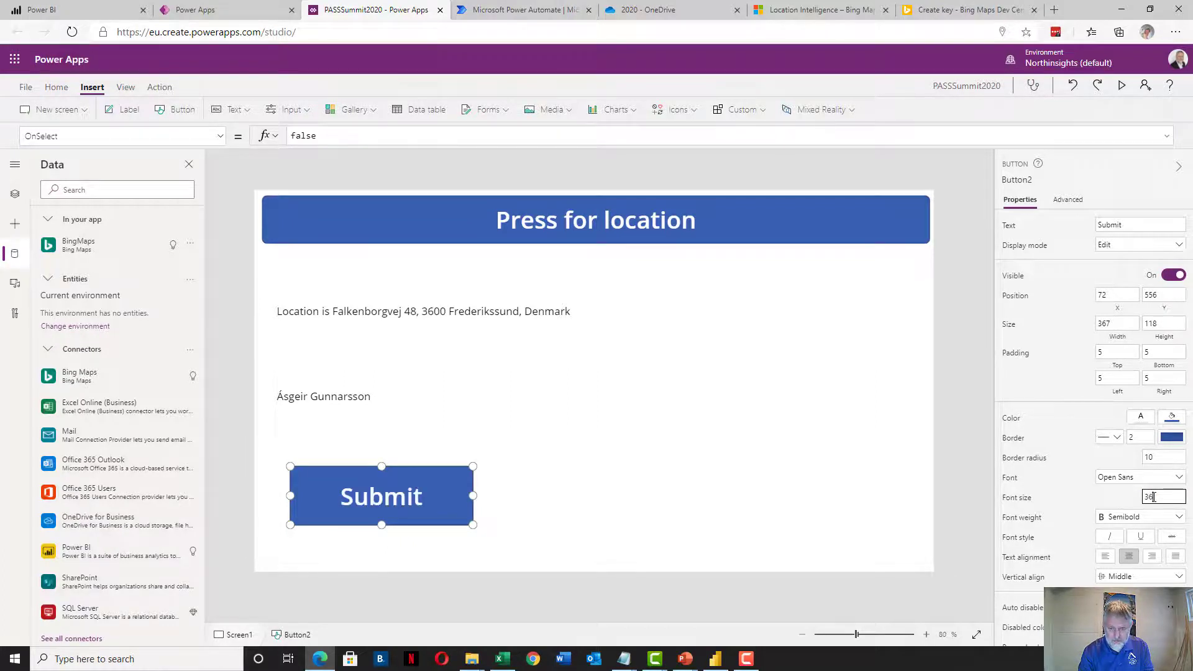
left_click(475, 494)
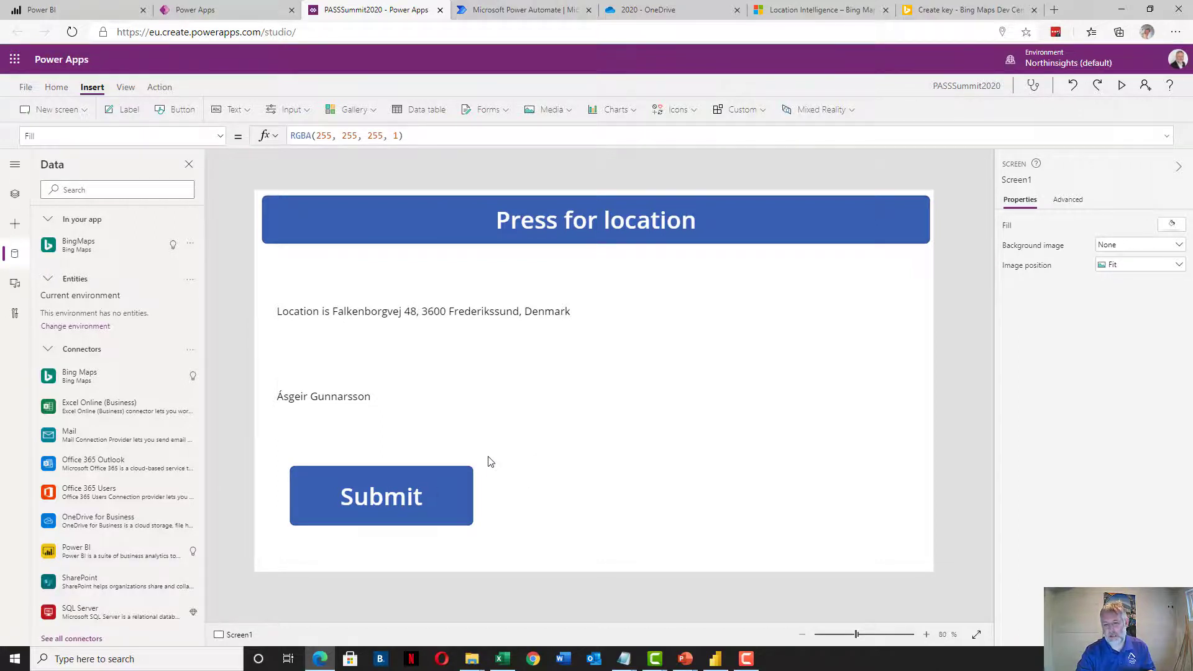
With the Submit button selected, bring up the Action tab's Power Automate flow list
left_click(434, 491)
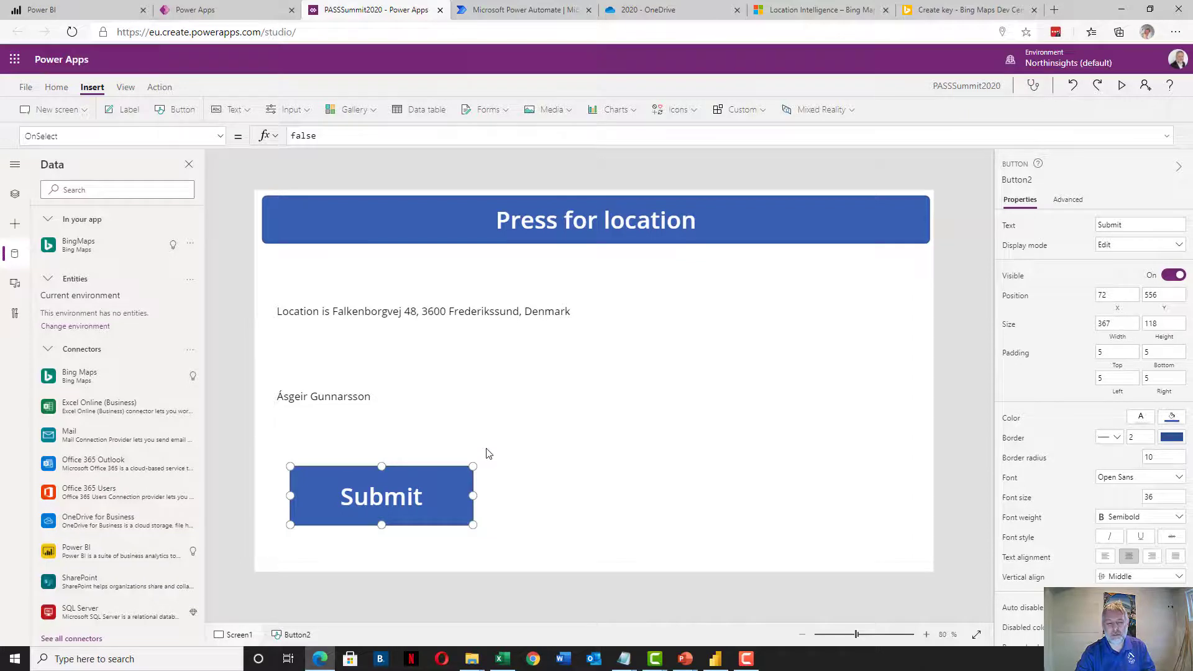
left_click(159, 87)
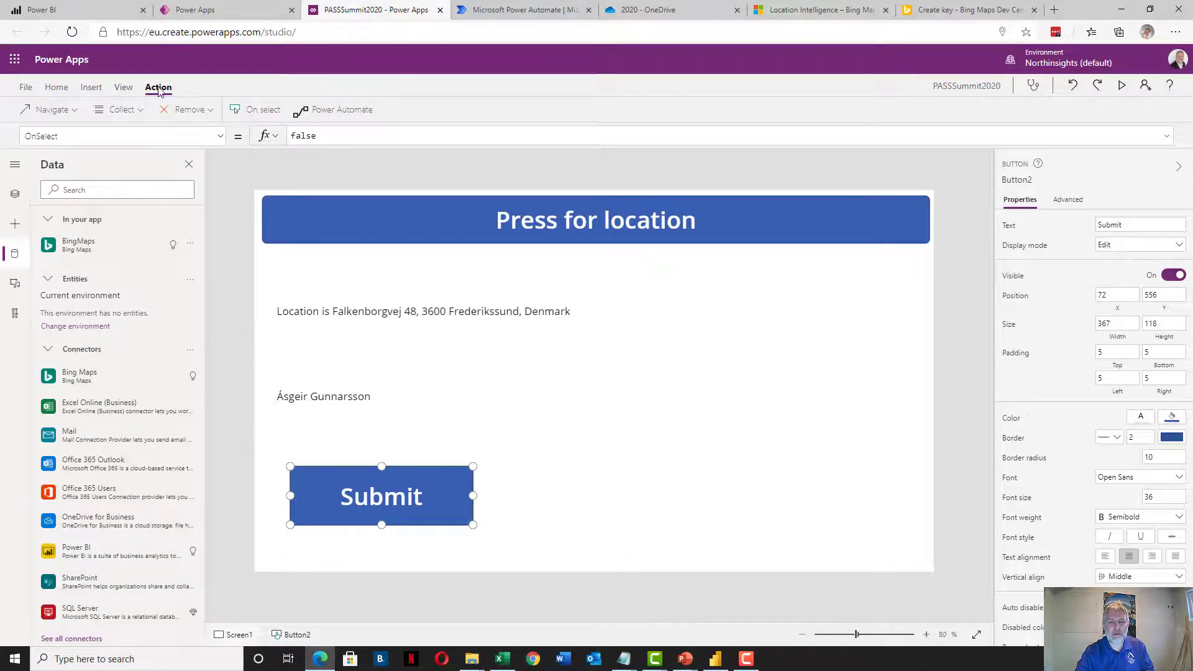
left_click(325, 118)
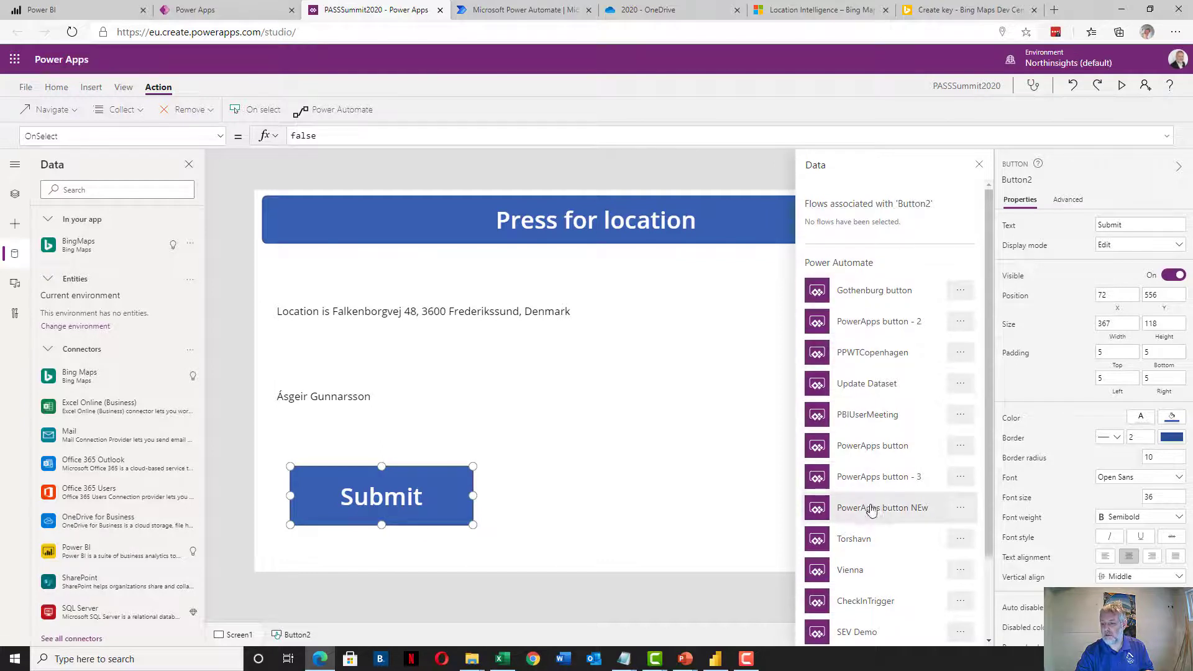
scroll(871, 506, "down", 3)
scroll(871, 511, "up", 3)
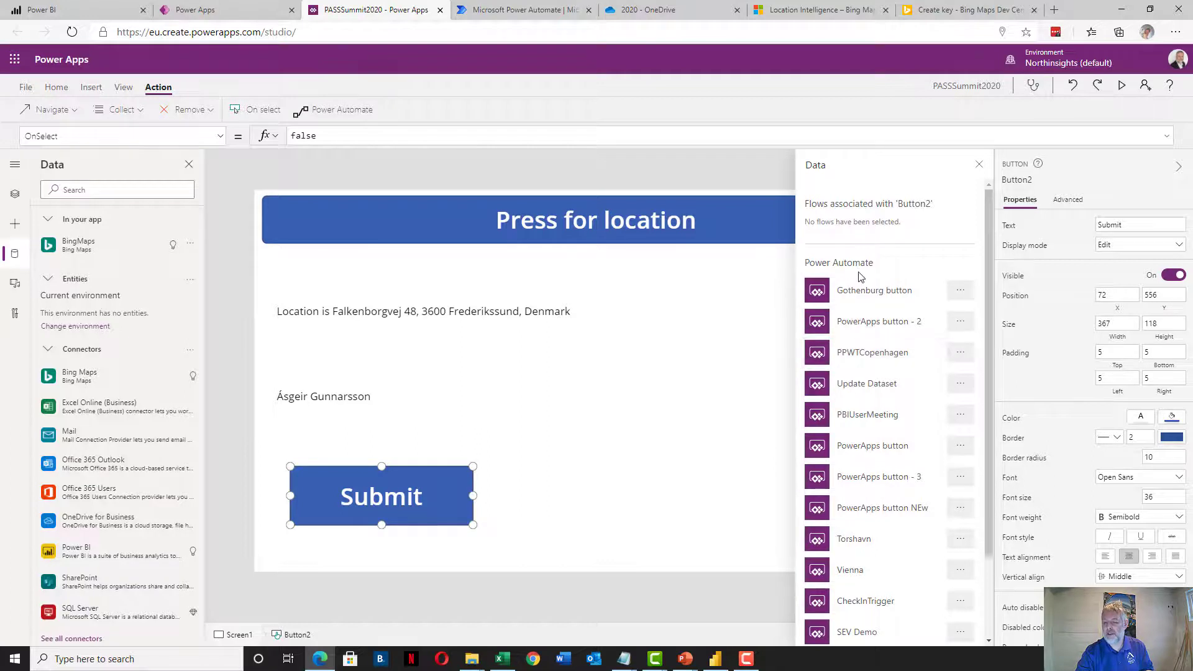
scroll(870, 336, "down", 3)
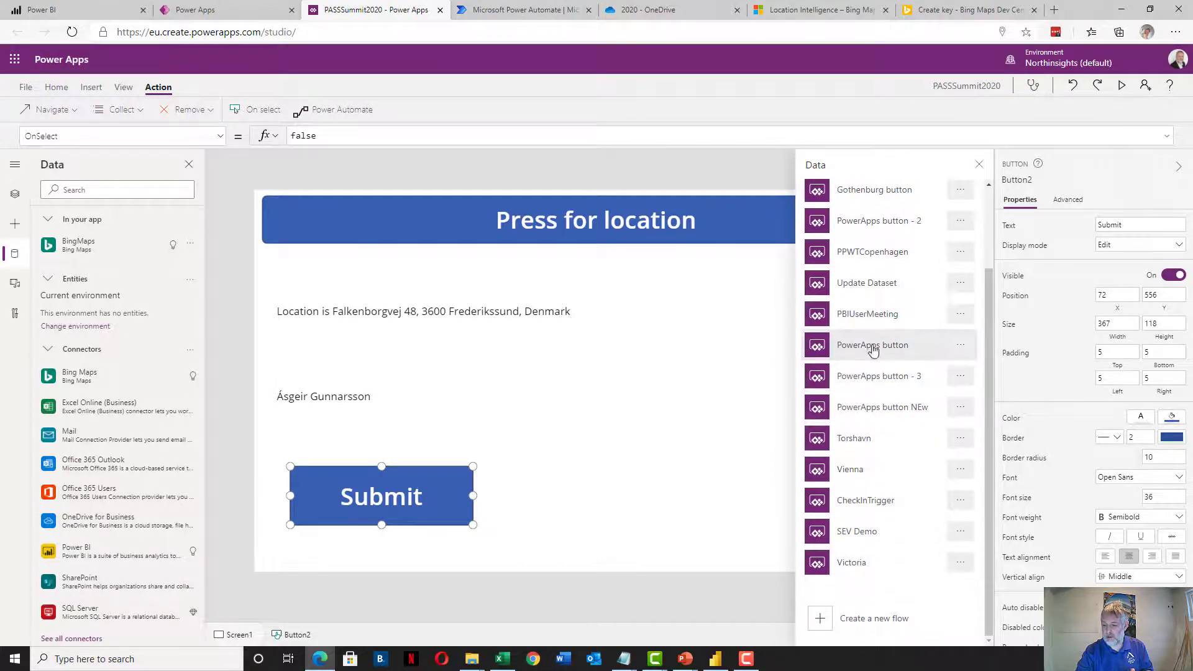
scroll(875, 347, "up", 2)
scroll(879, 280, "up", 1)
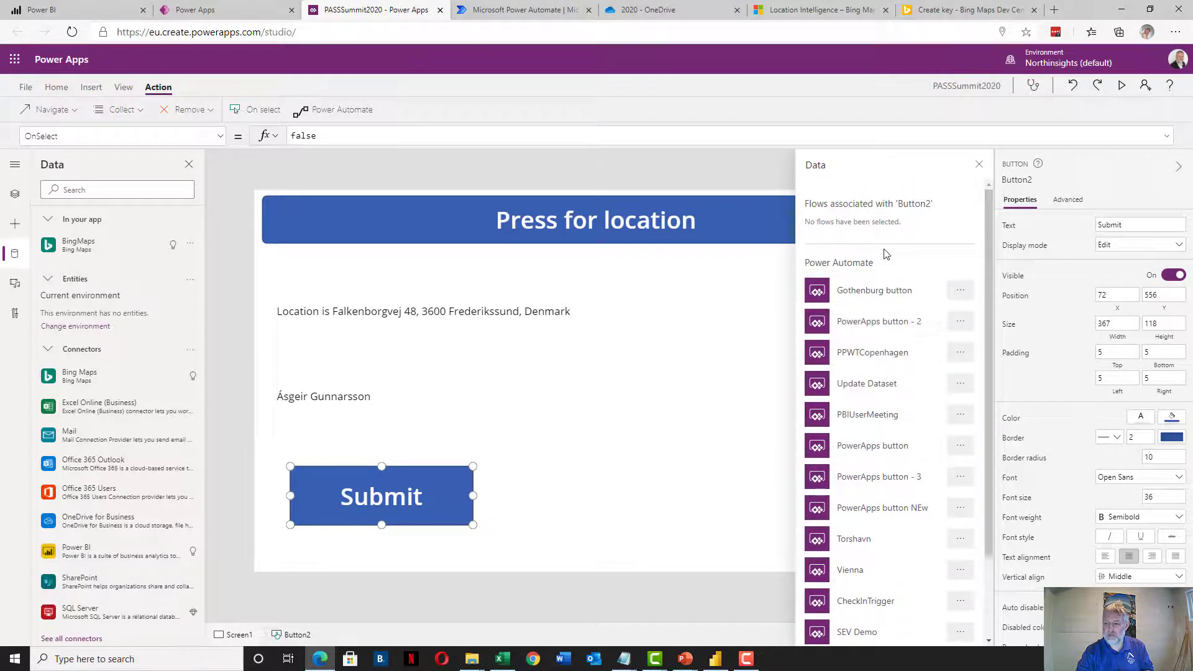
scroll(887, 254, "down", 2)
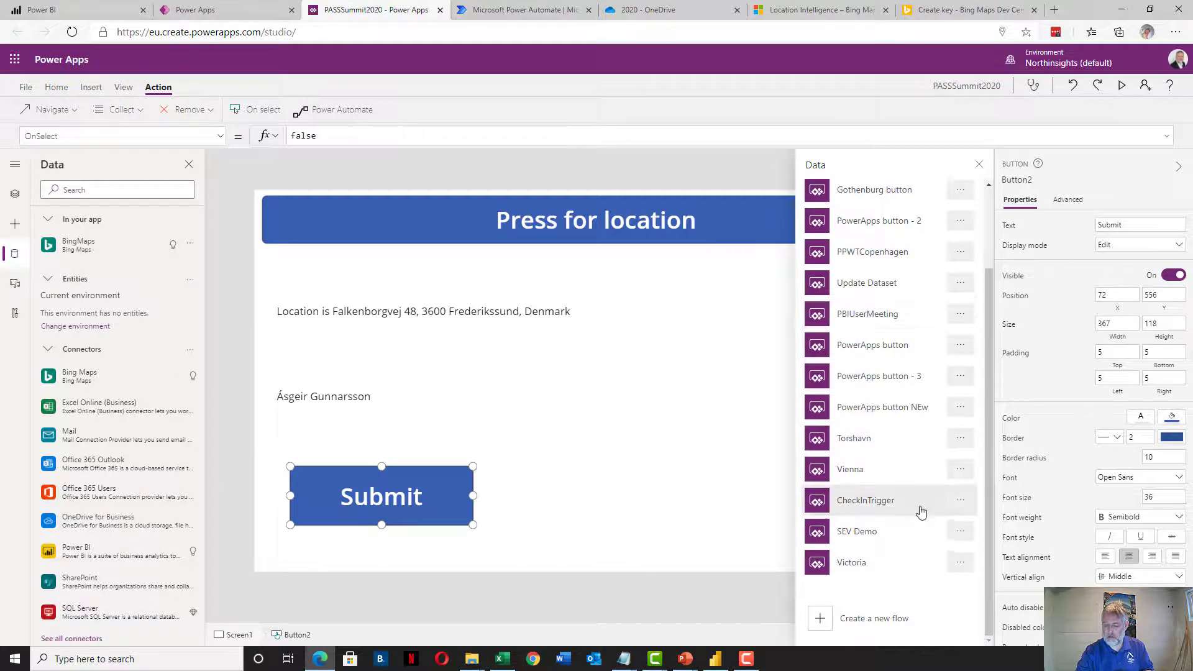
Create a new flow from the 'PowerApps button' template in the template gallery
left_click(869, 622)
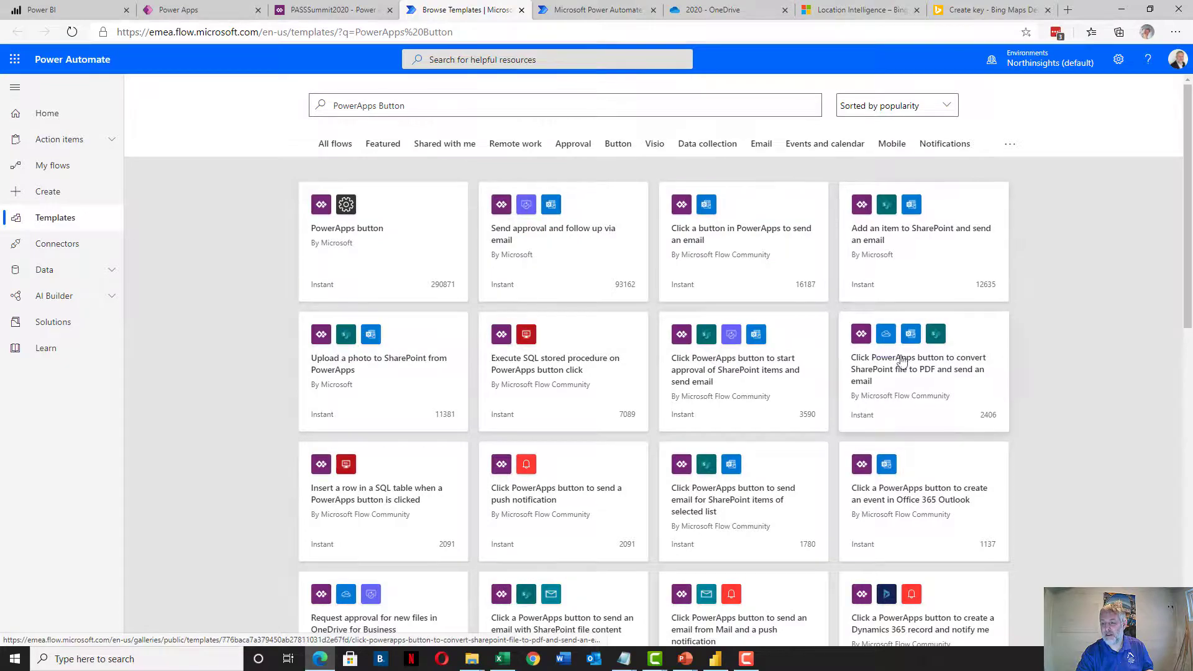
scroll(1025, 351, "down", 12)
scroll(1035, 353, "up", 12)
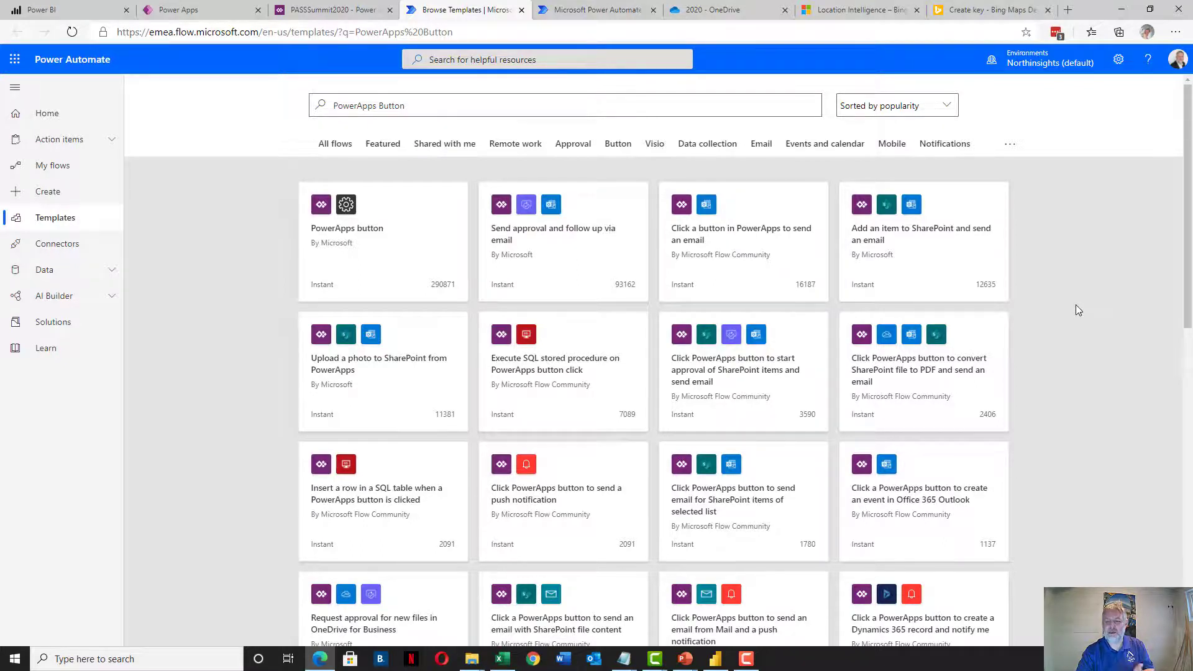
left_click(386, 243)
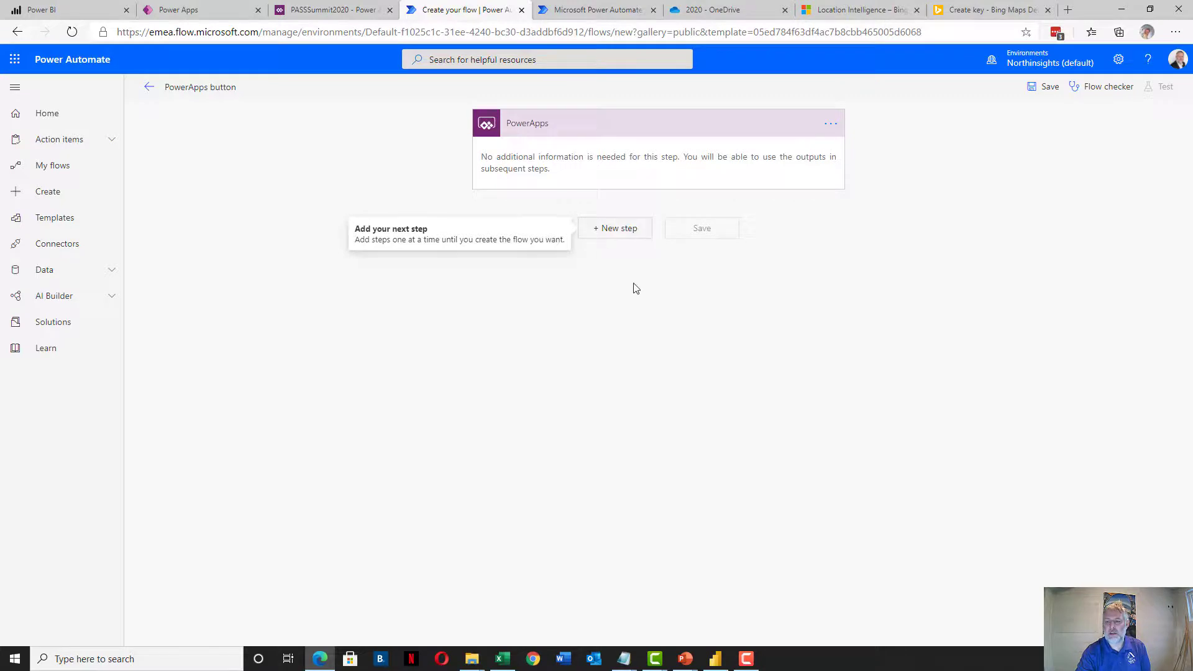
Rename the flow from 'PowerApps button' to PASSSummitButton
left_click(211, 87)
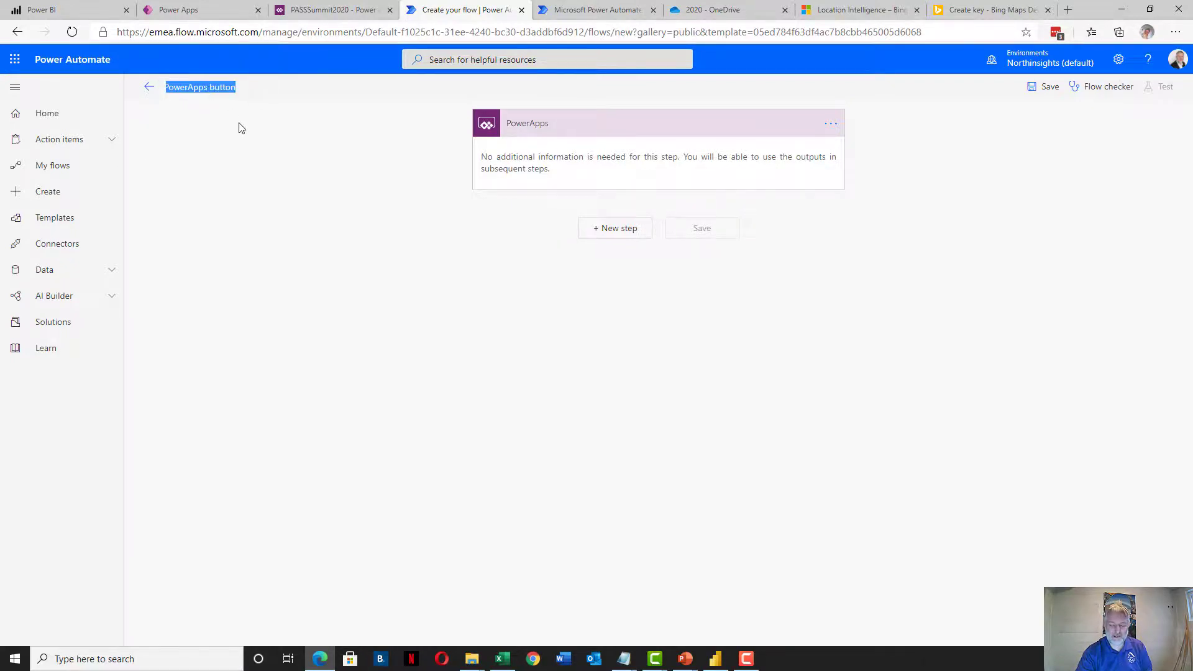
type("PASSSum")
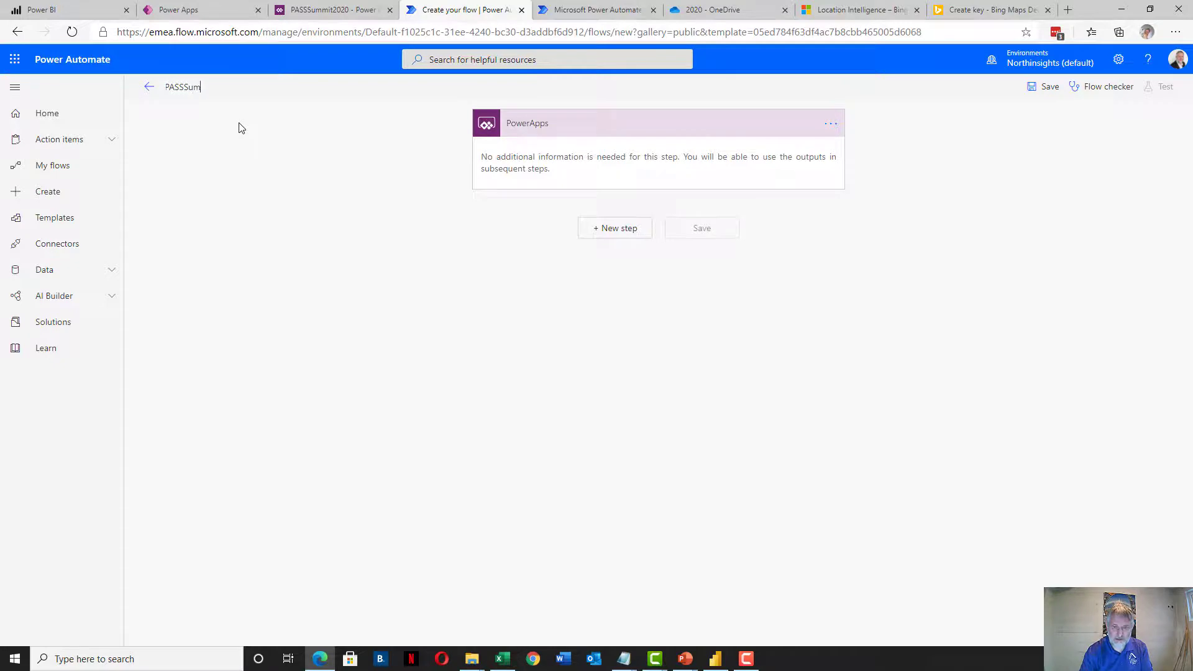
type("mitButton")
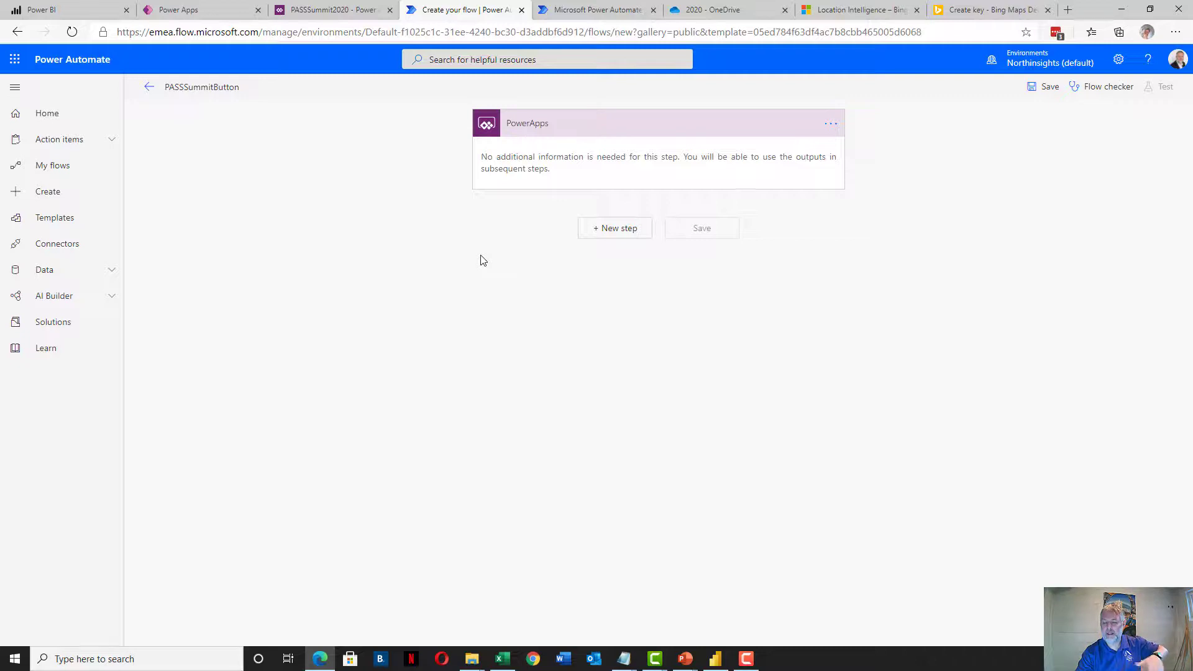
Add a new step after the PowerApps trigger and select the Excel Online (Business) connector
left_click(620, 227)
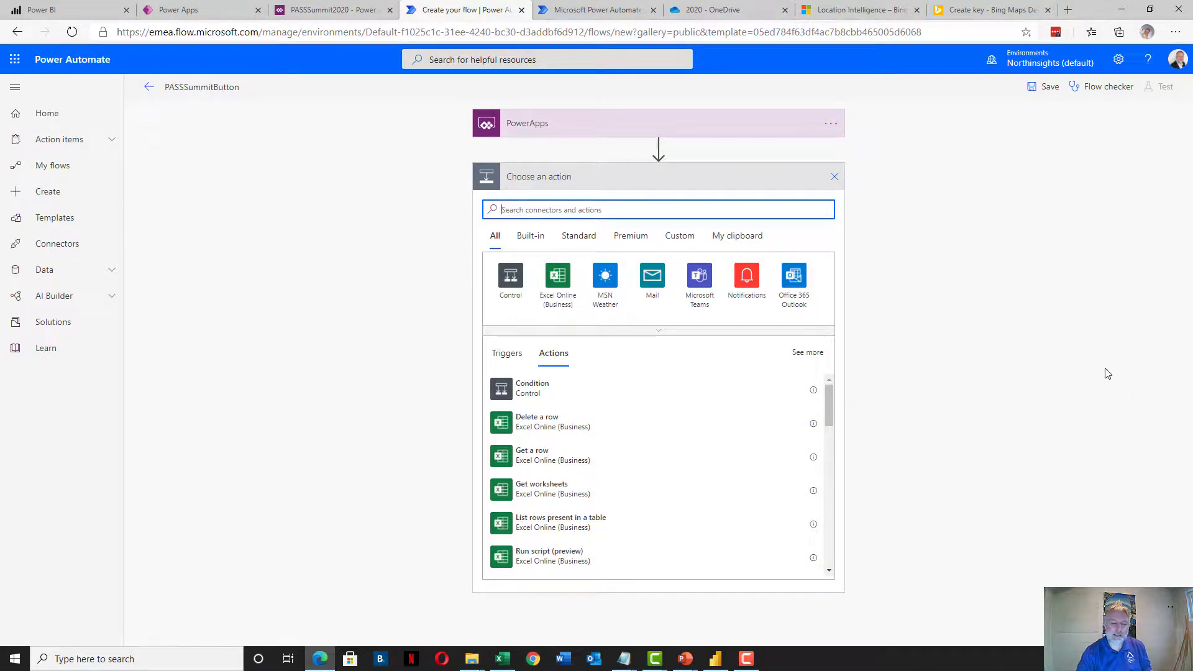
type("Excel")
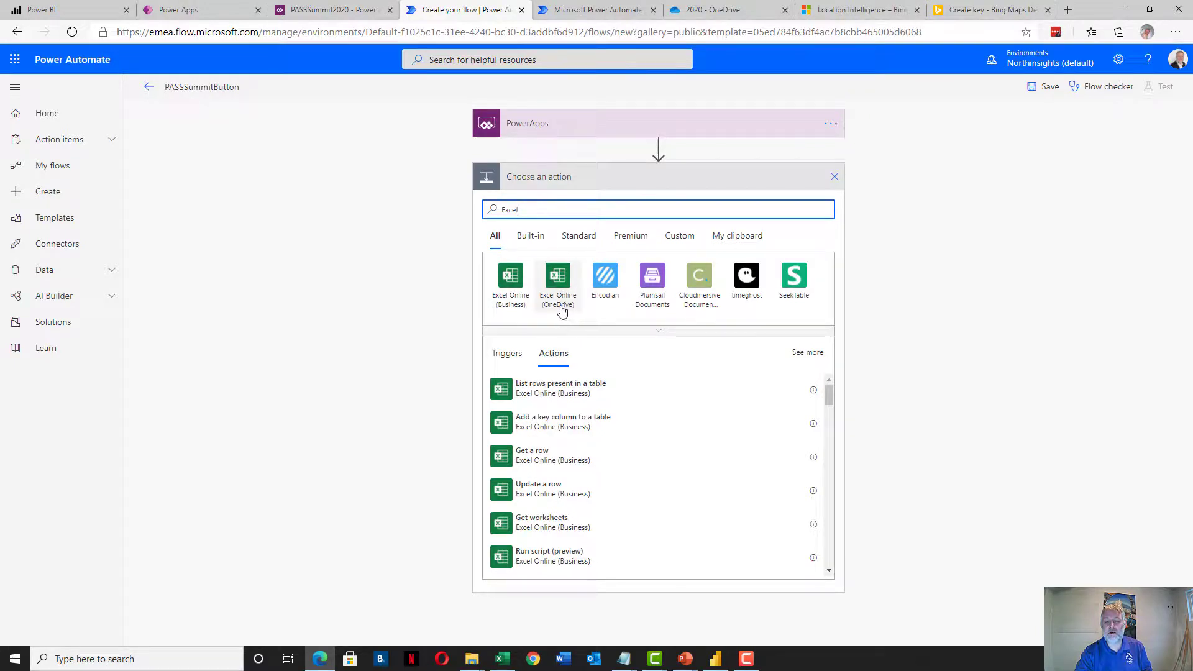
left_click(511, 279)
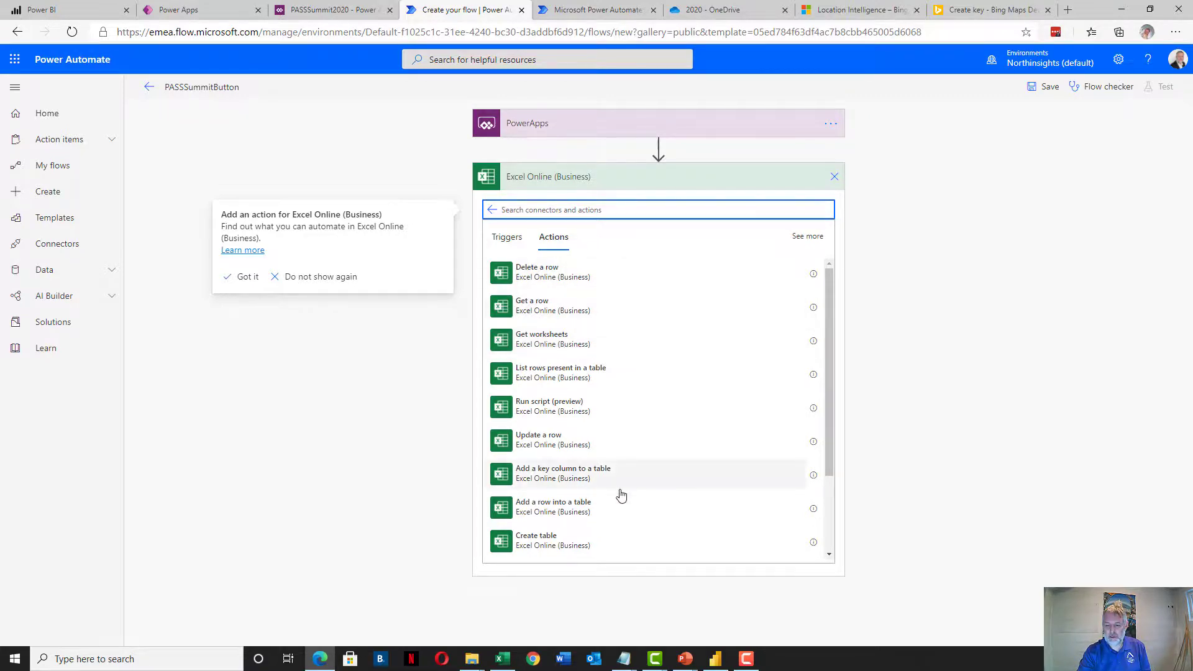
Choose 'Add a row into a table' with location OneDrive for Business and document library OneDrive
left_click(571, 502)
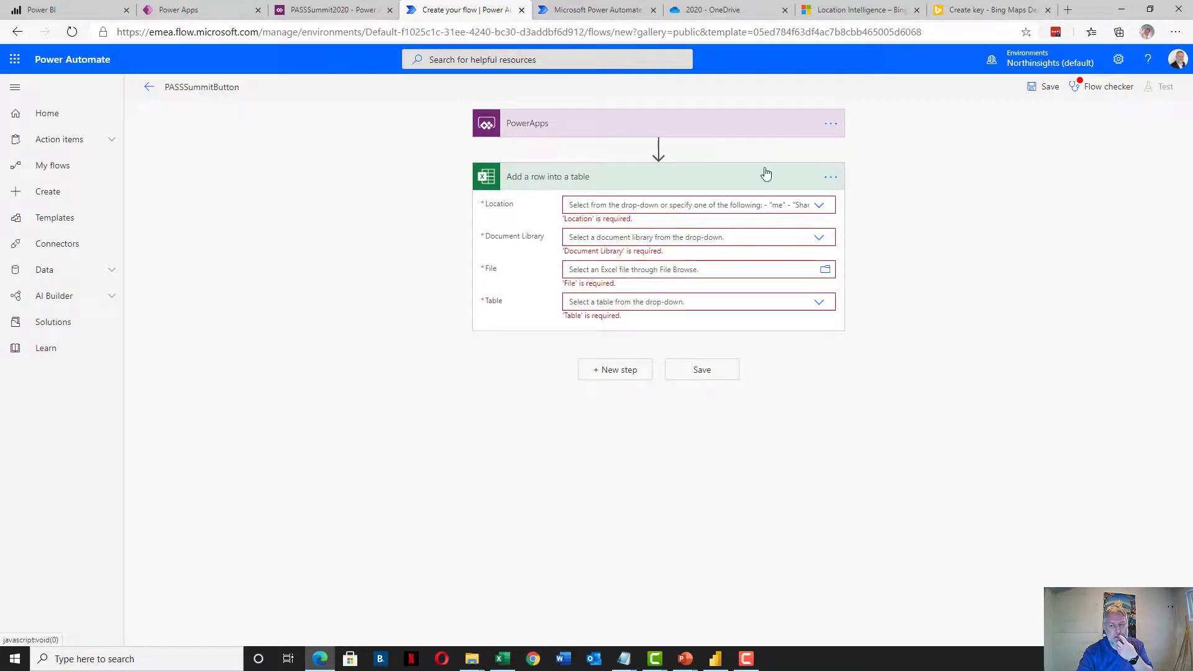
left_click(658, 202)
left_click(820, 206)
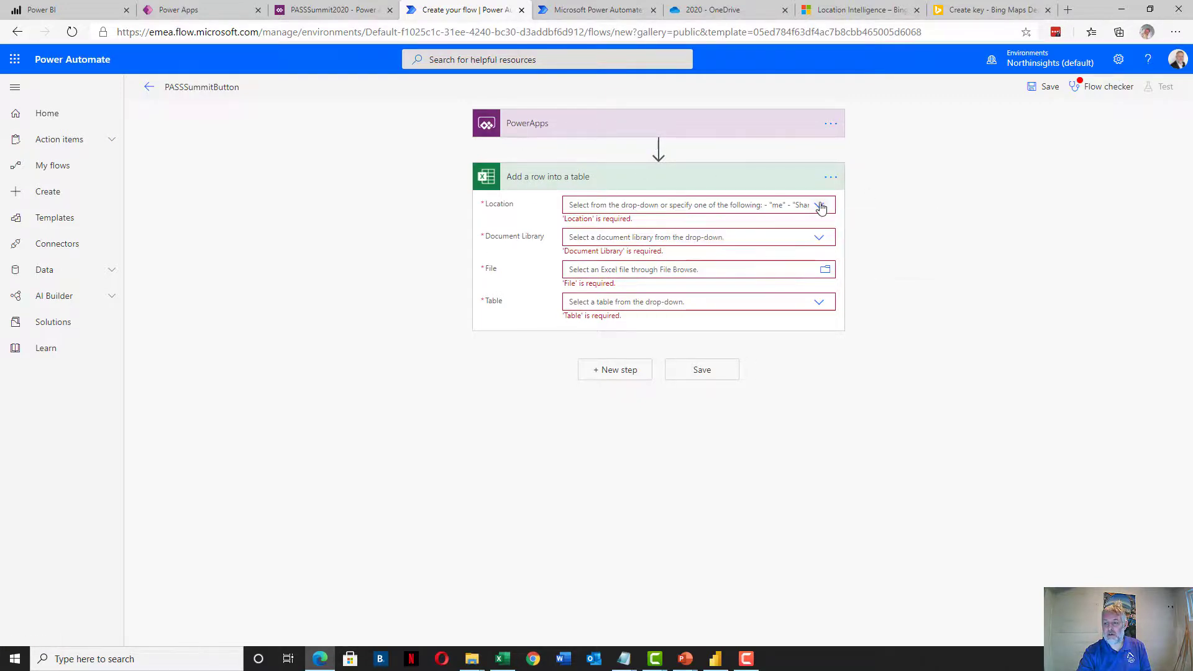
left_click(821, 208)
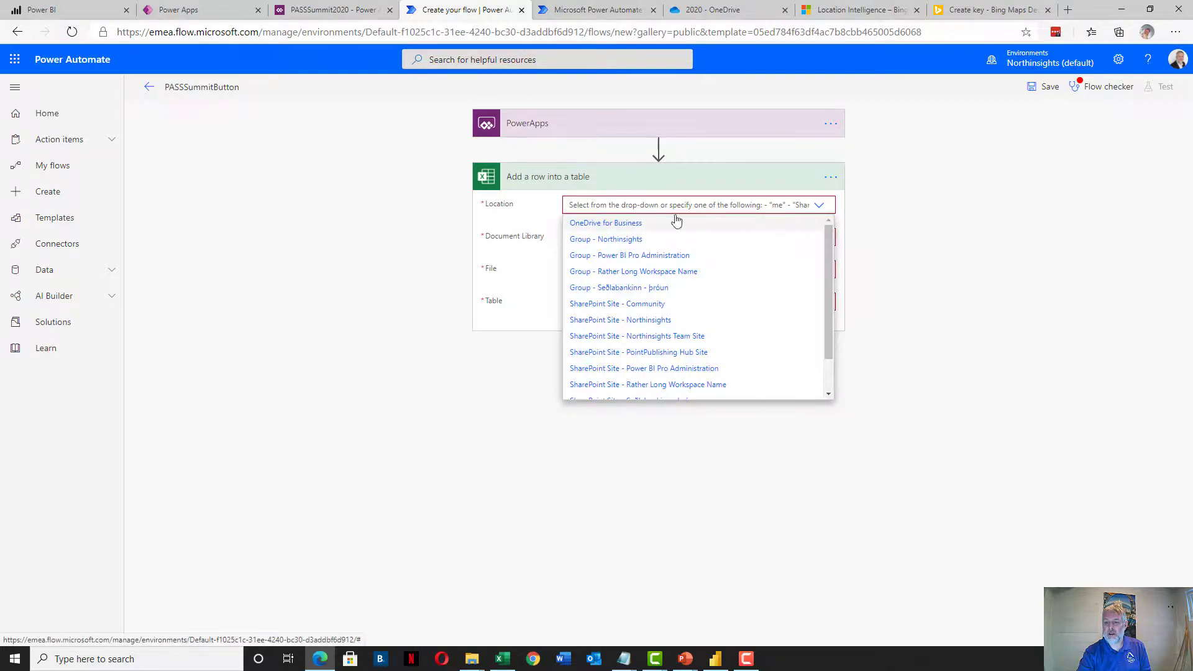
left_click(603, 224)
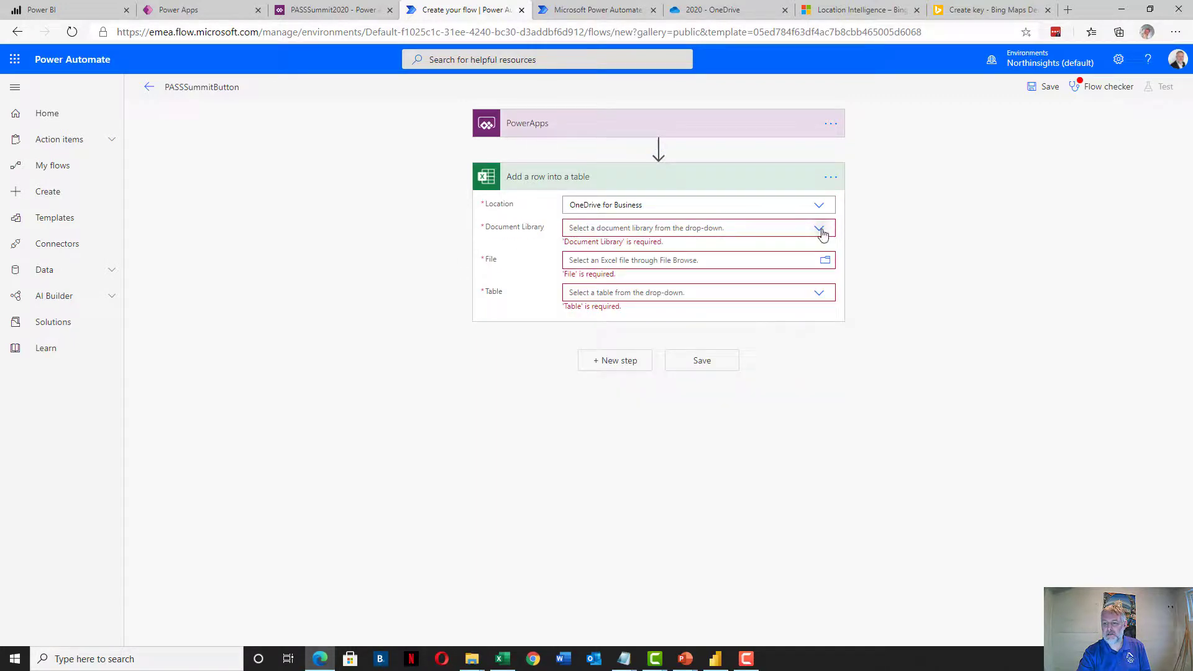
left_click(819, 228)
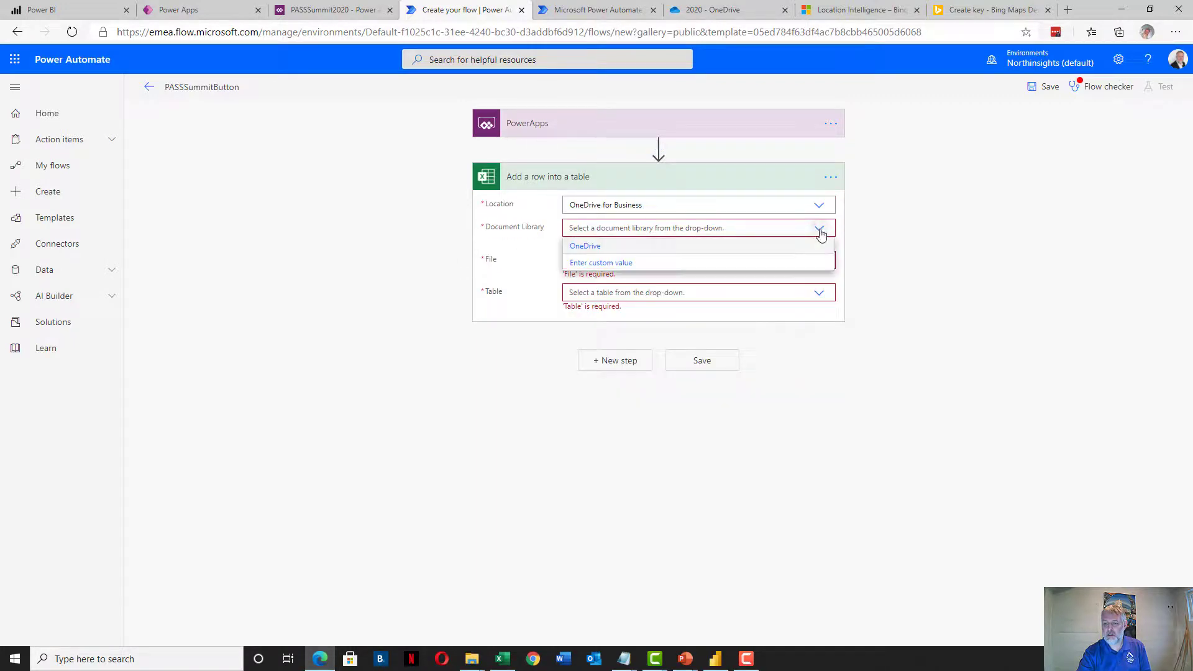
left_click(584, 247)
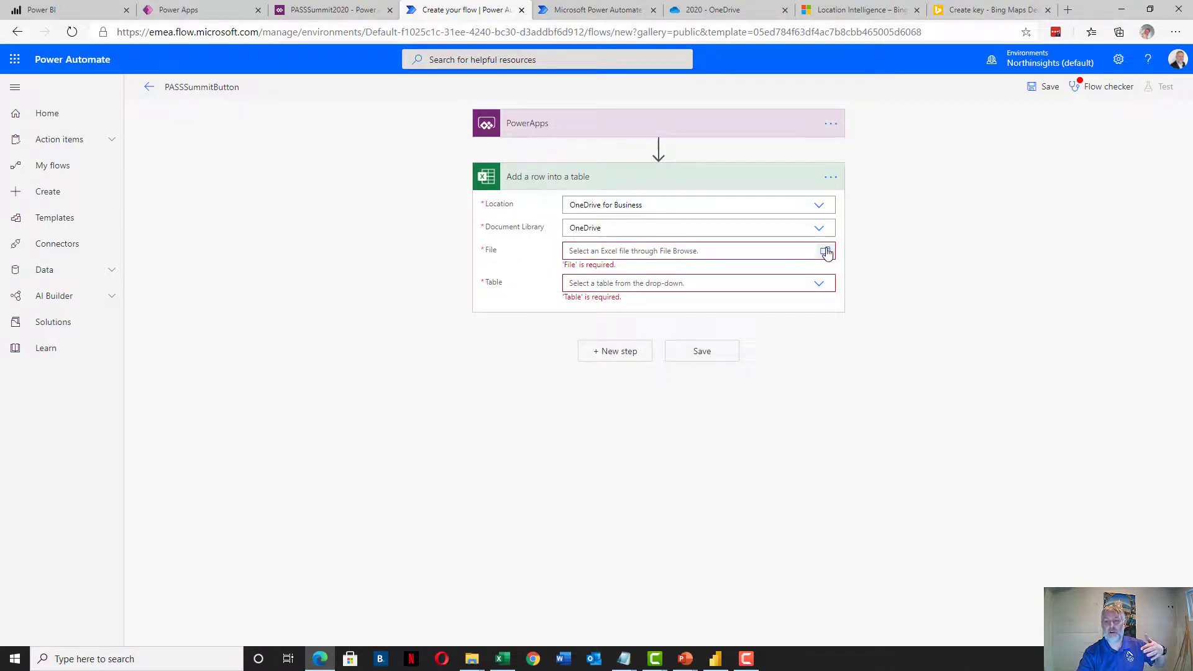
Point the step at Documents/CheckInApp/PASSSummit2020/PASSSummit2020.xlsx and its PASSSummit2020 table
left_click(825, 251)
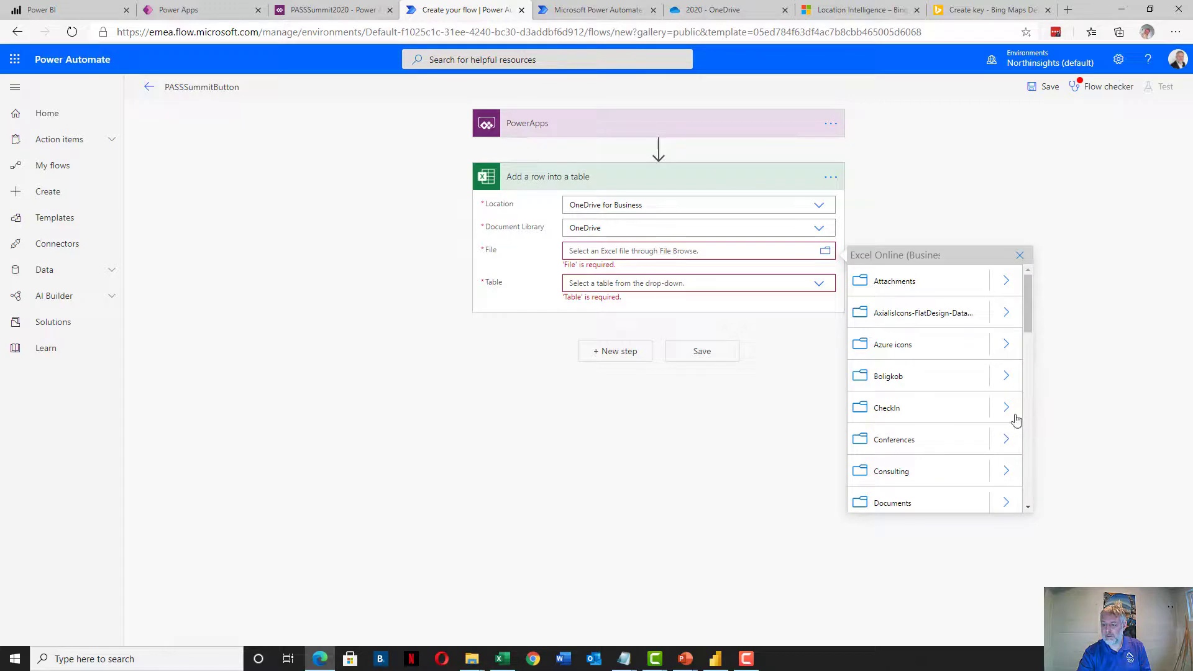
left_click(1006, 502)
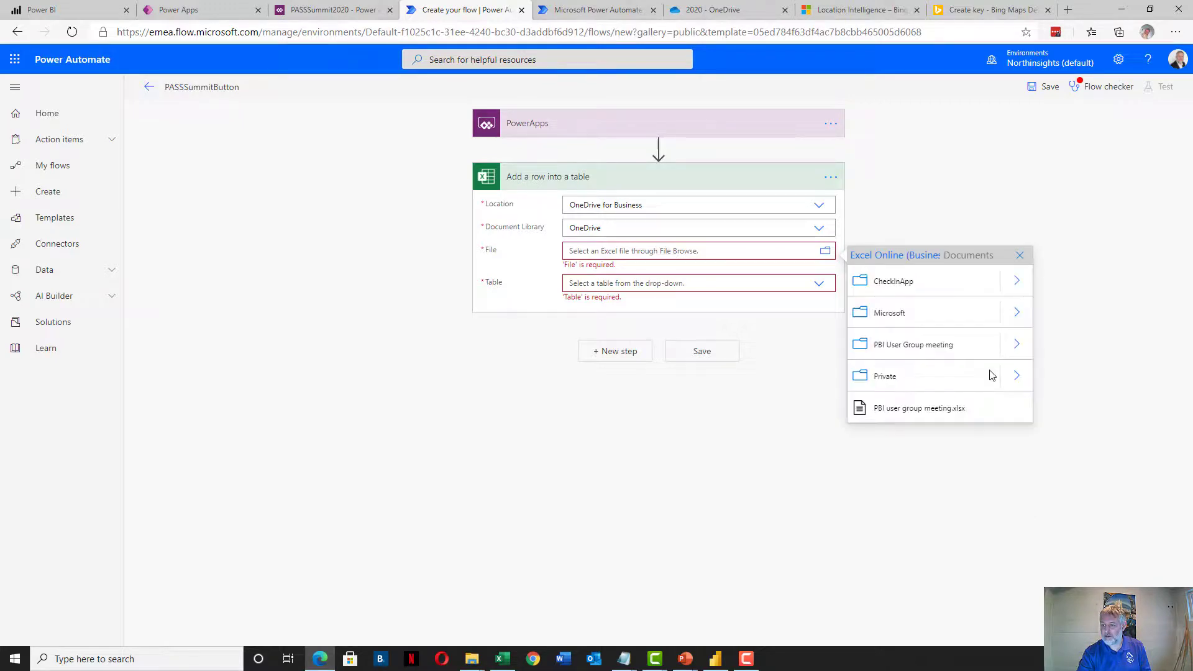
left_click(1016, 281)
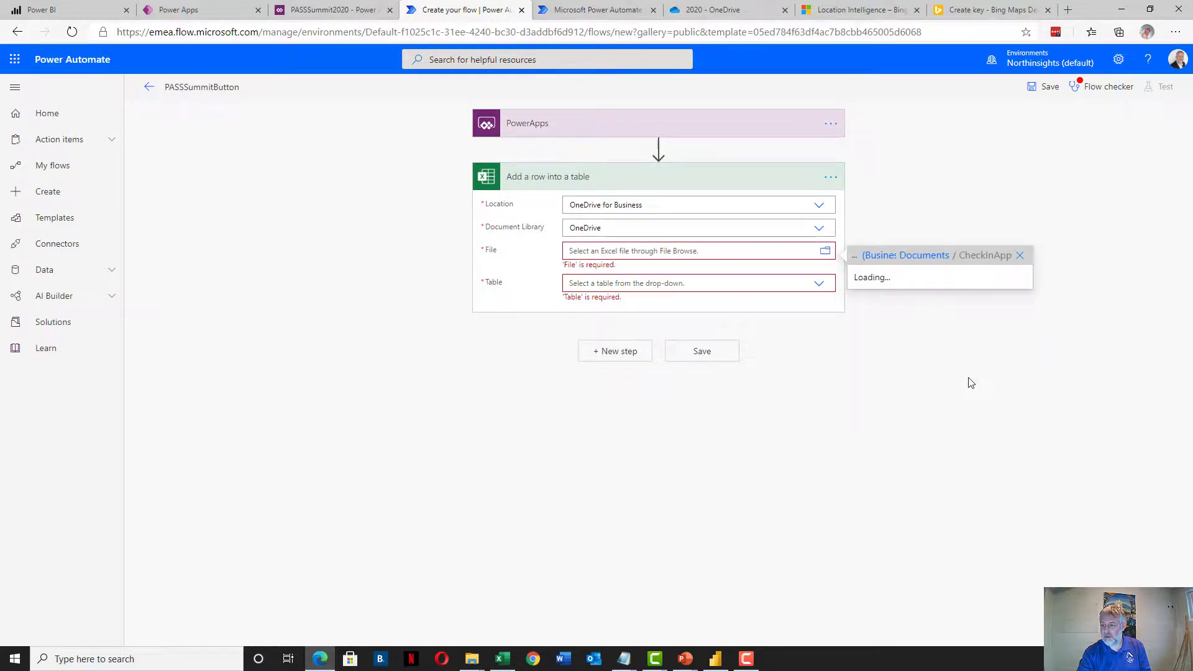
left_click(1016, 407)
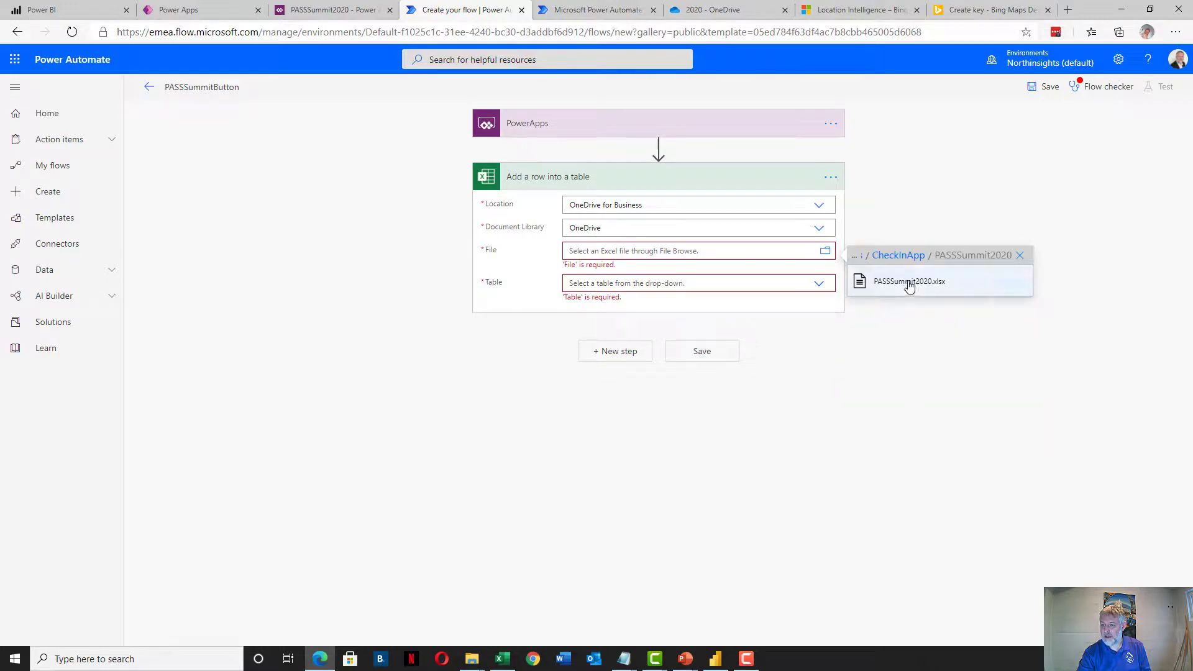
left_click(905, 285)
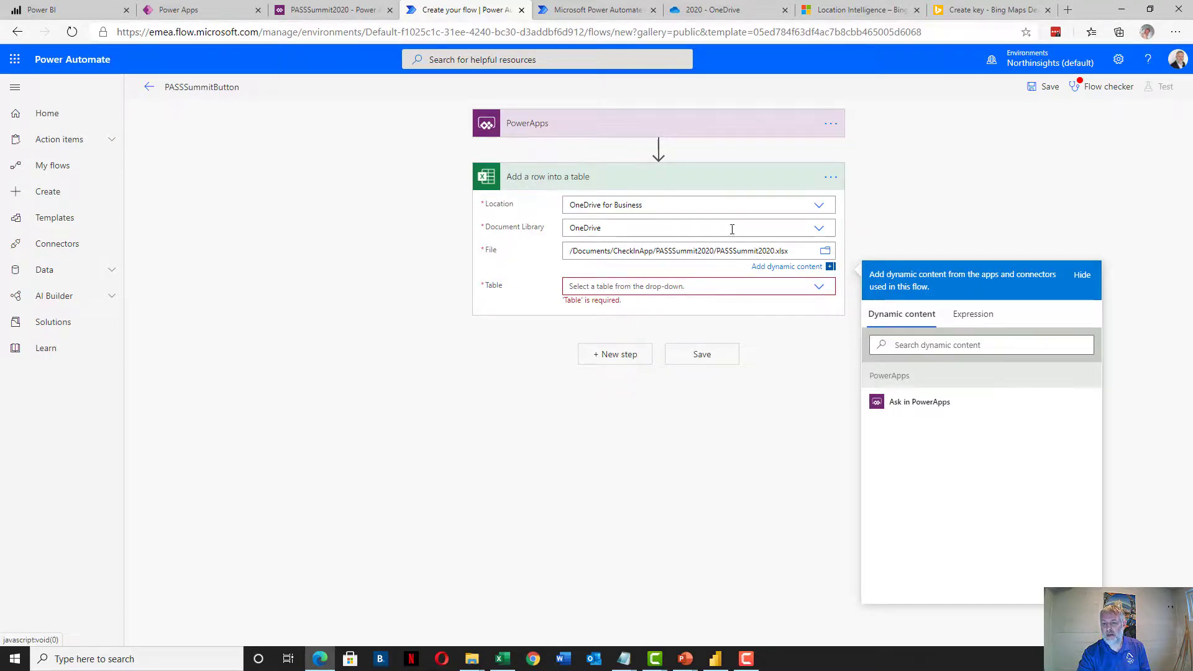
left_click(813, 288)
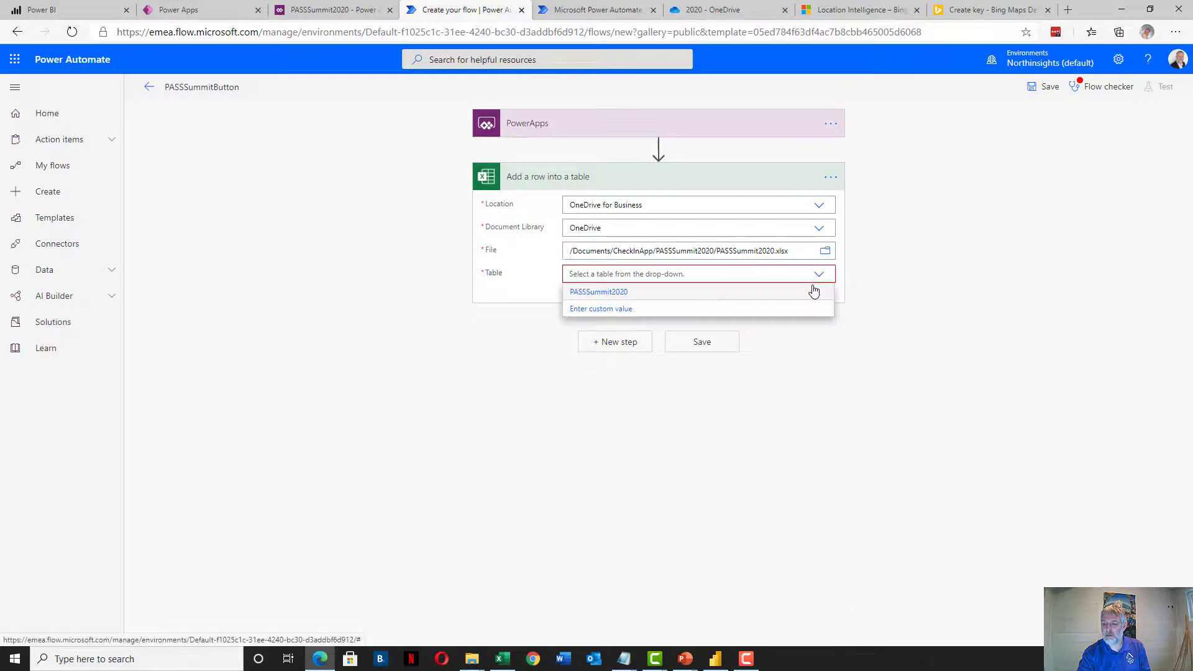
left_click(609, 293)
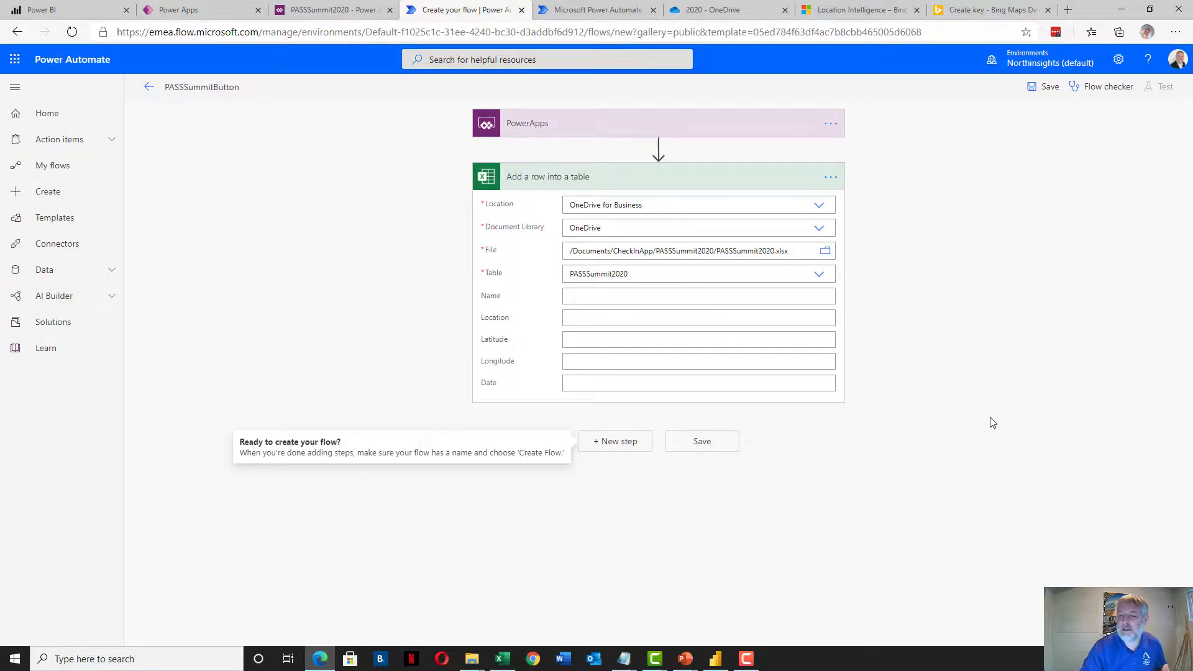
Place the cursor in the Name field to list the 'Ask in PowerApps' dynamic content
left_click(587, 299)
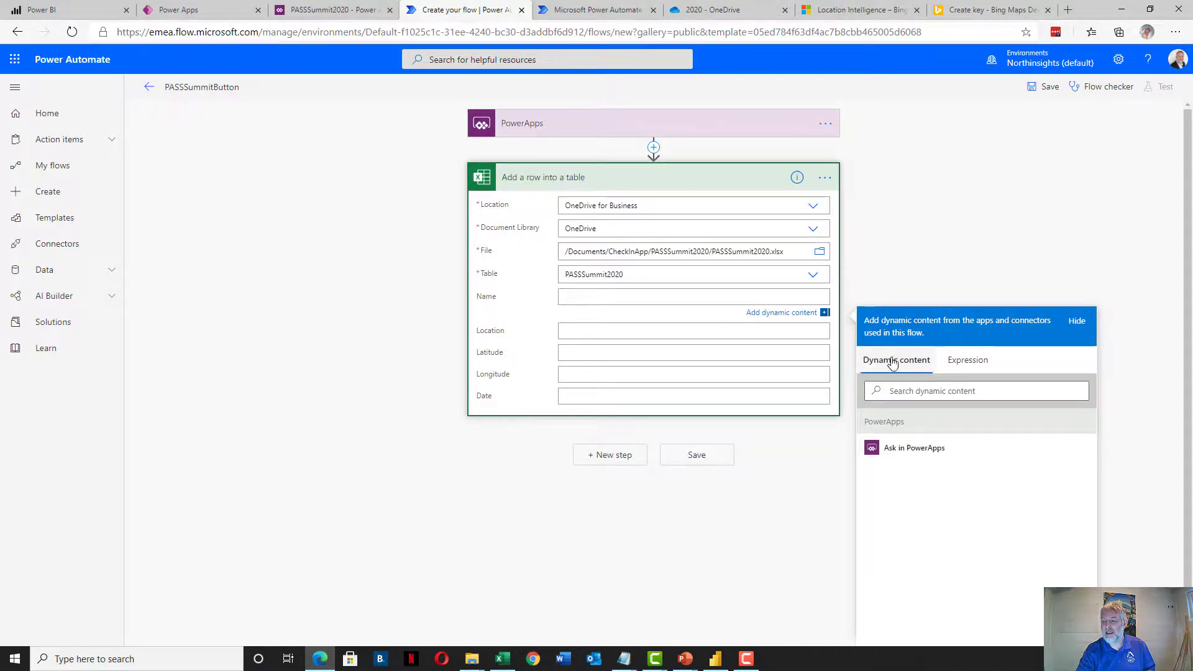
Fill Name, Location, Latitude and Longitude each with its own 'Ask in PowerApps' dynamic content
left_click(910, 450)
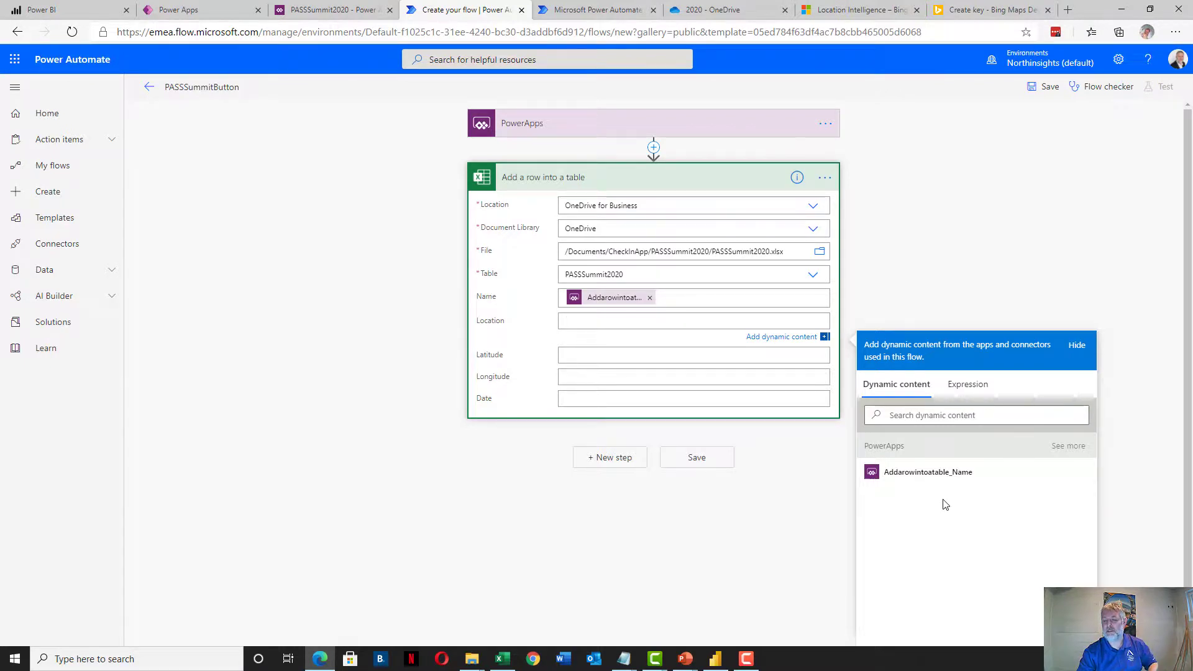
left_click(1061, 450)
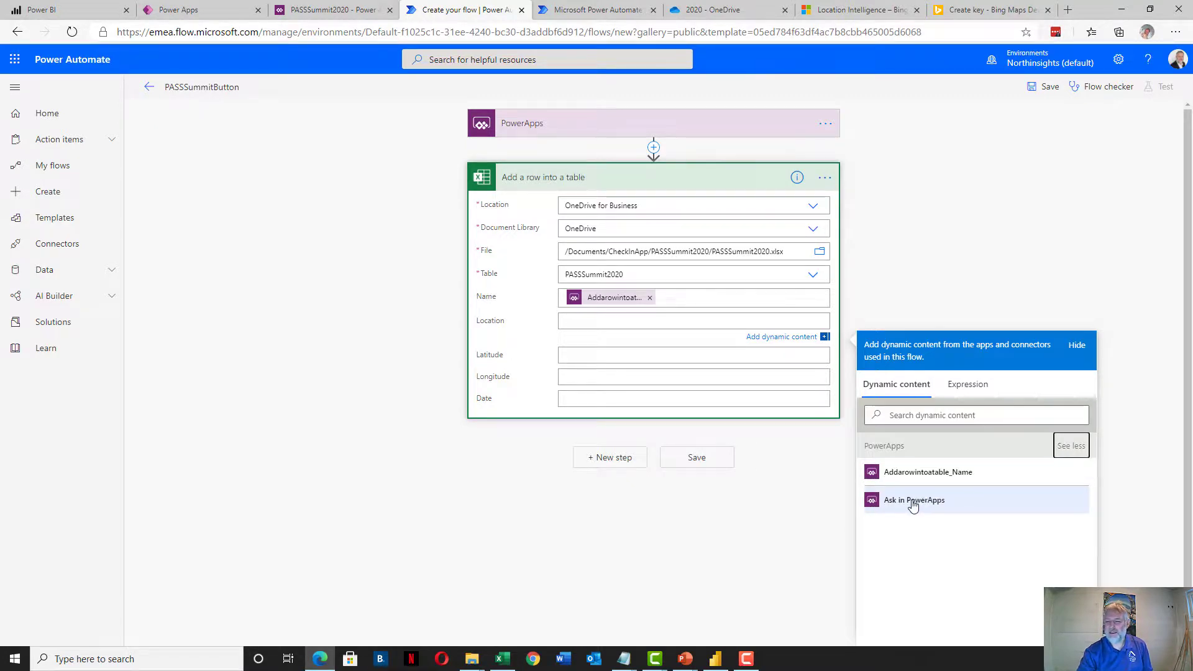
left_click(913, 505)
left_click(576, 352)
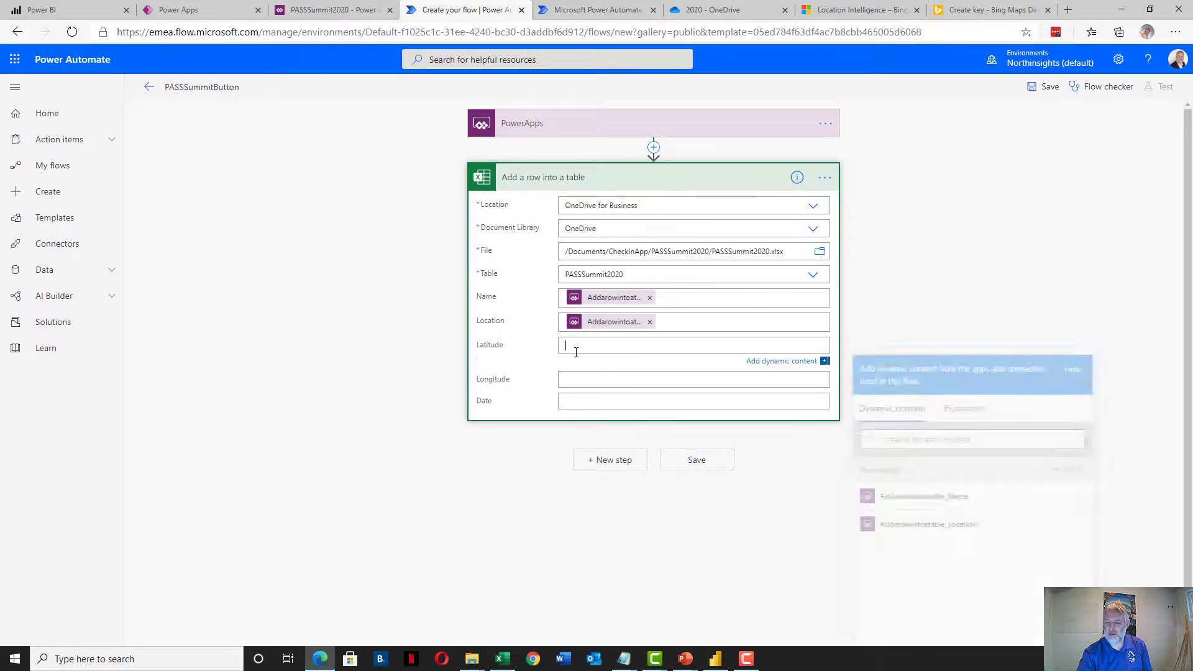
left_click(1071, 470)
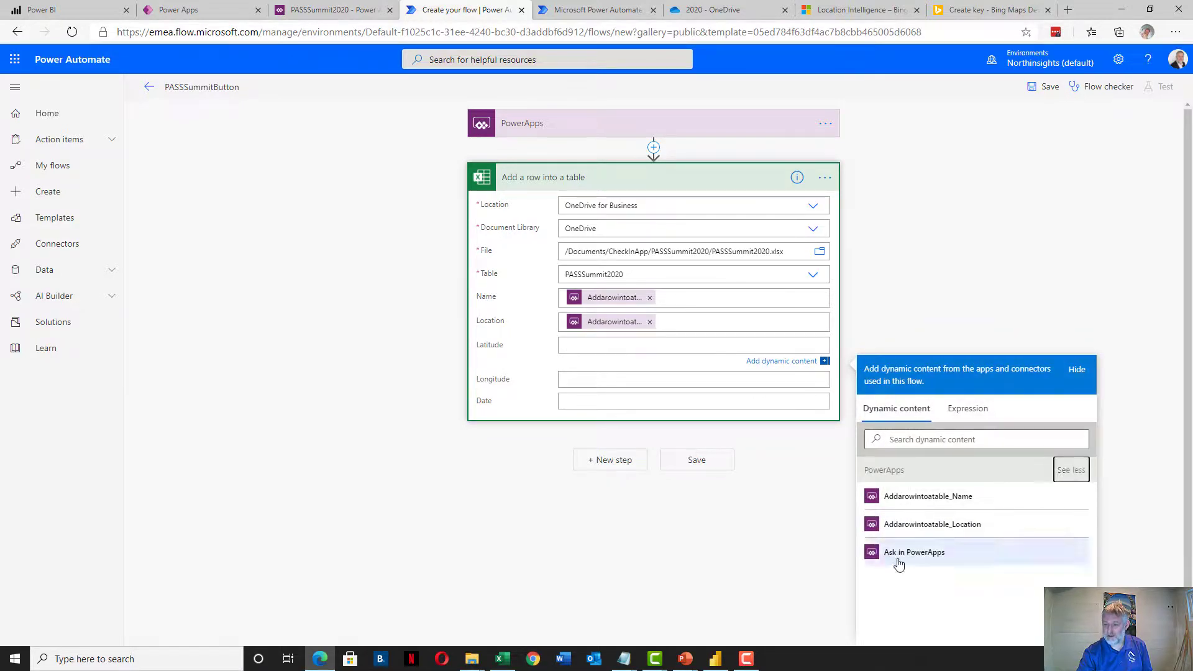
left_click(899, 555)
left_click(598, 379)
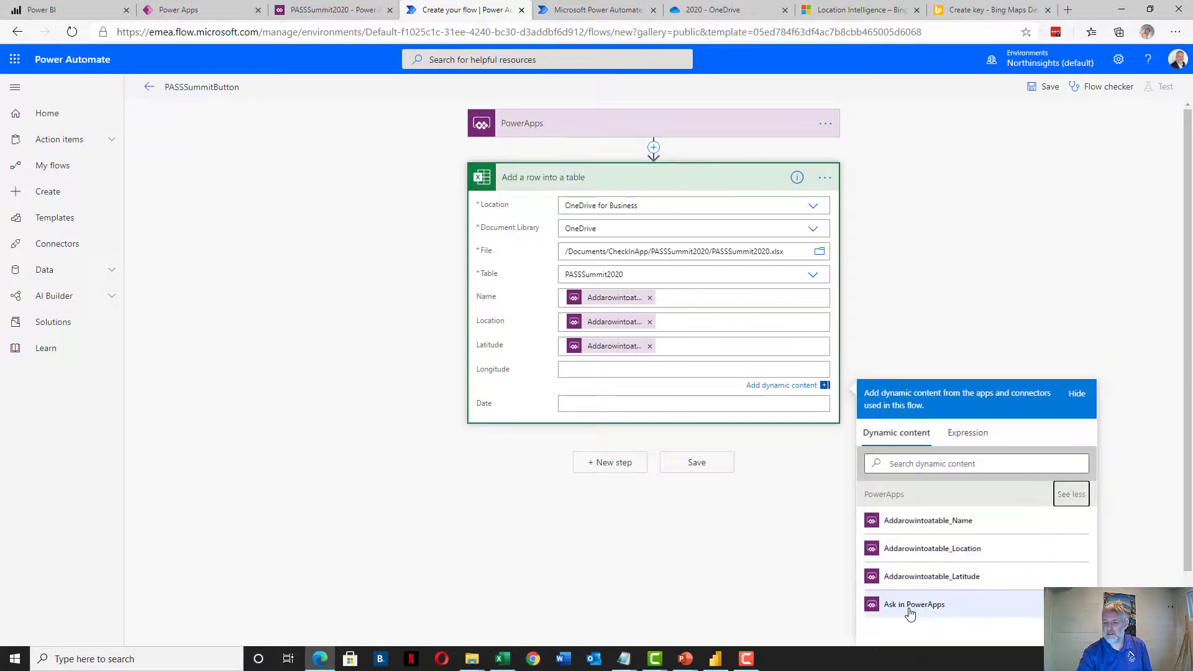
left_click(911, 612)
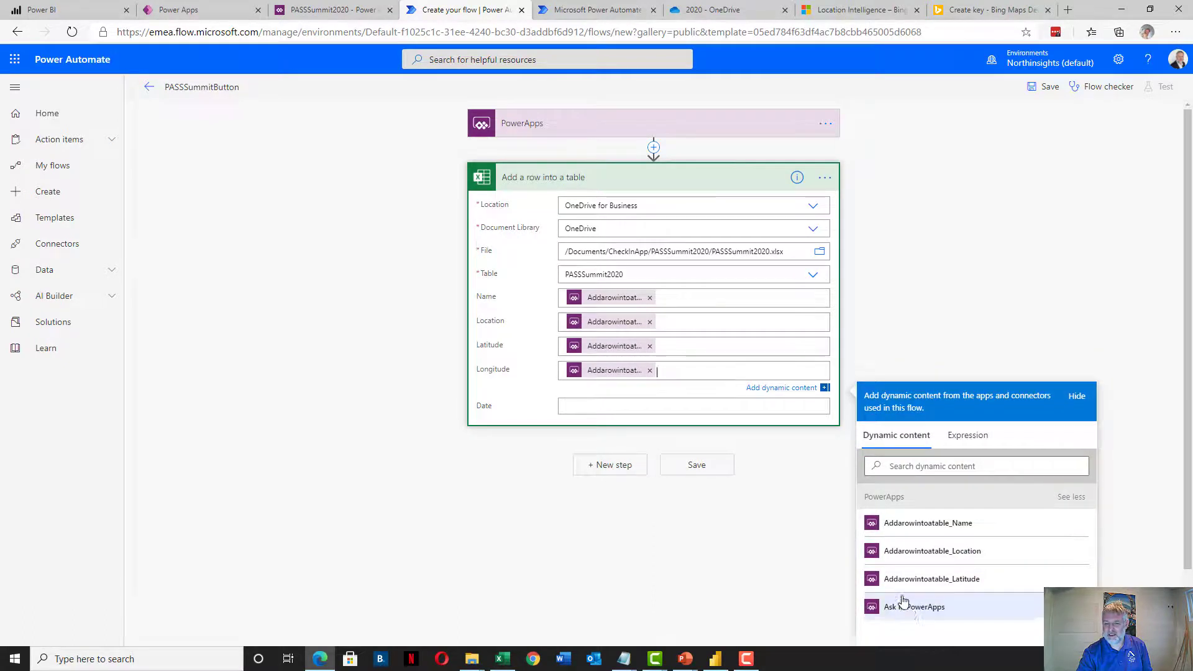
left_click(624, 408)
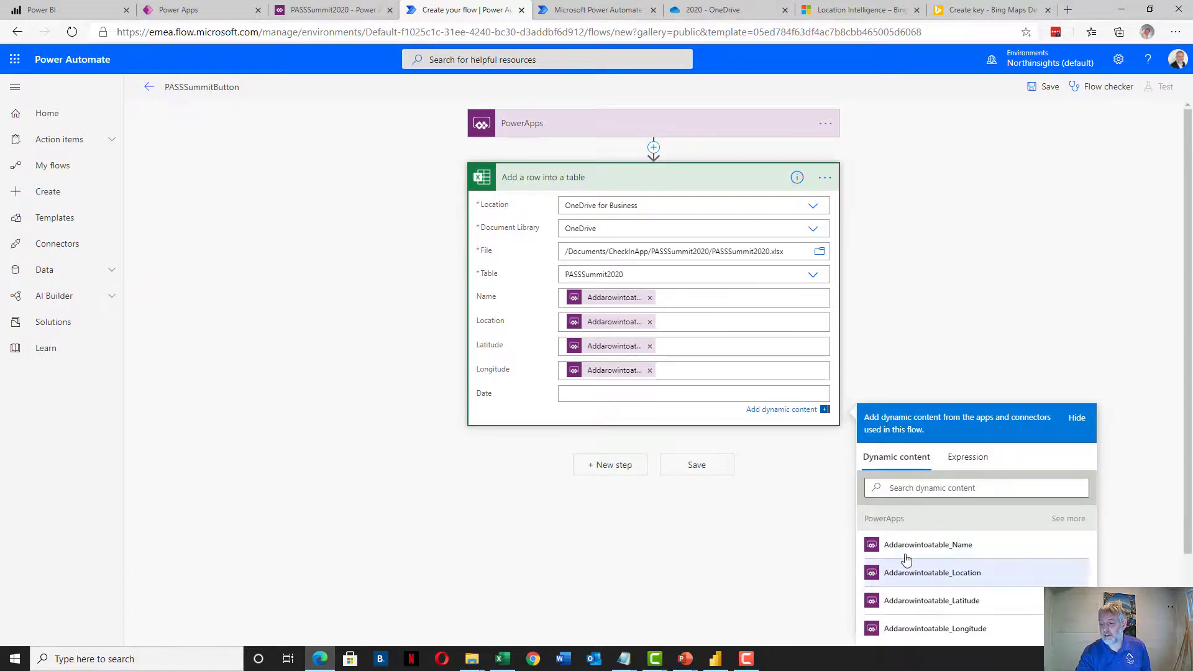
Switch the Date field's dynamic content panel to the Expression editor
left_click(963, 458)
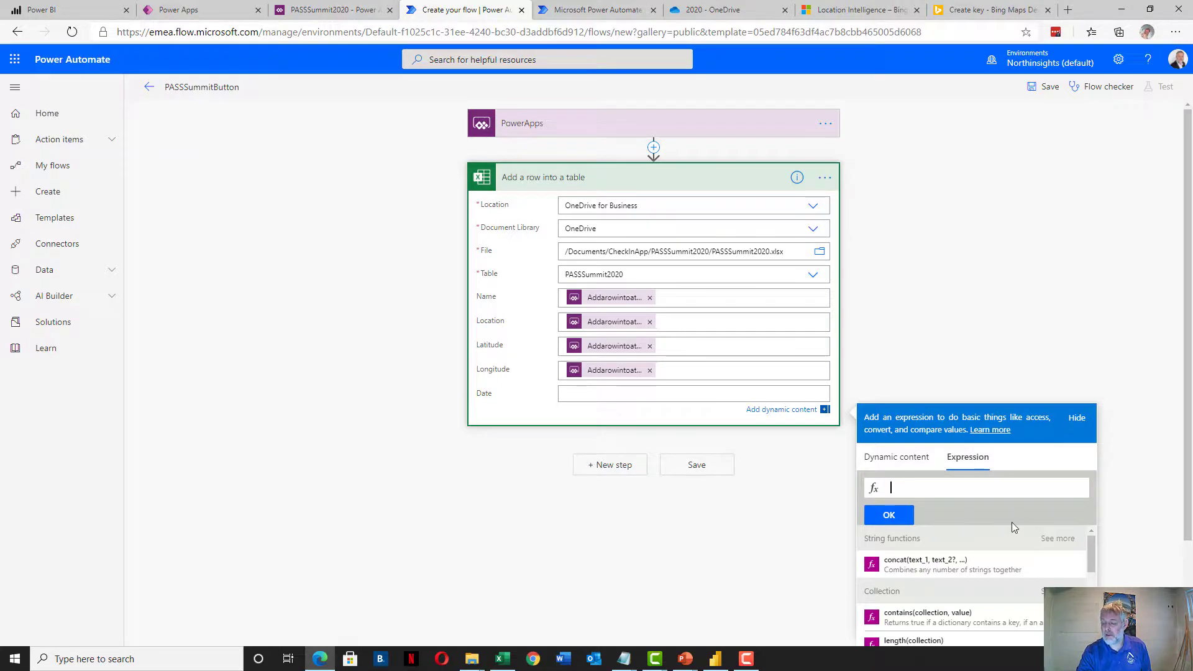
scroll(1166, 487, "down", 2)
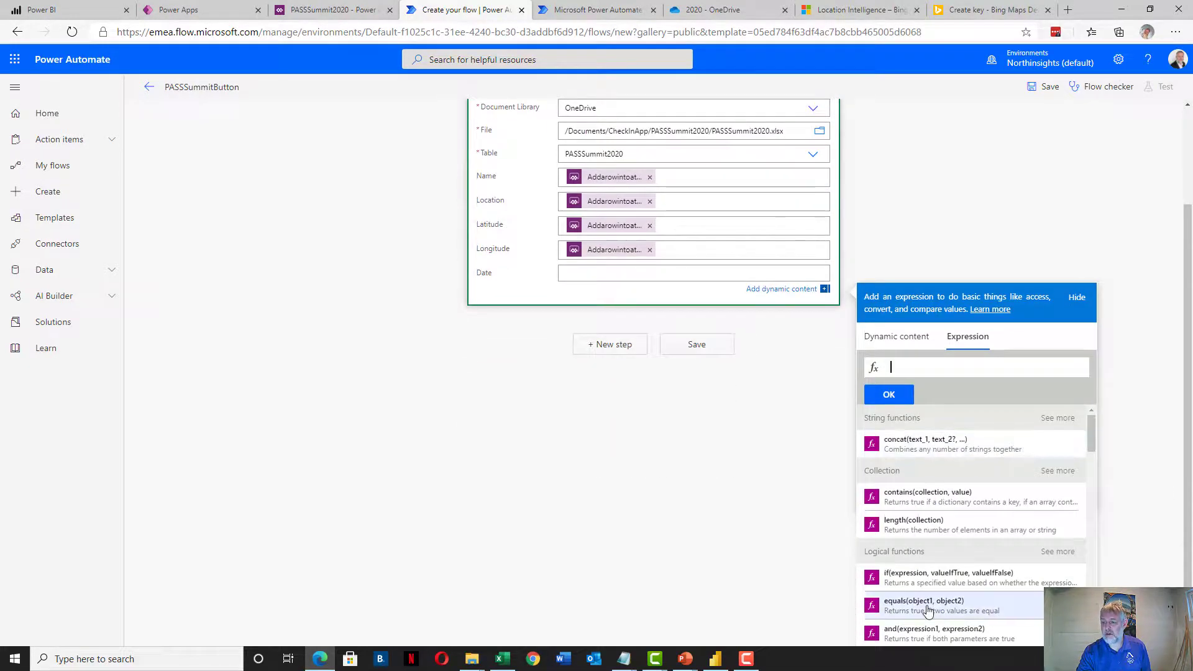
scroll(949, 506, "down", 1)
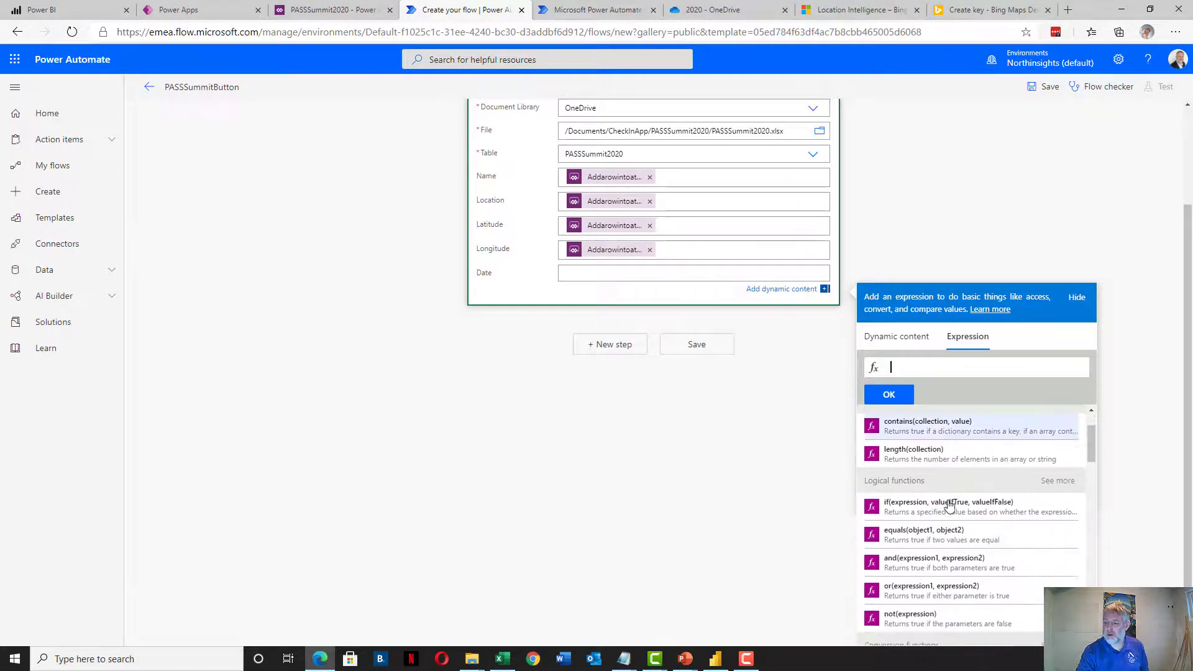
scroll(948, 506, "down", 2)
scroll(949, 506, "up", 4)
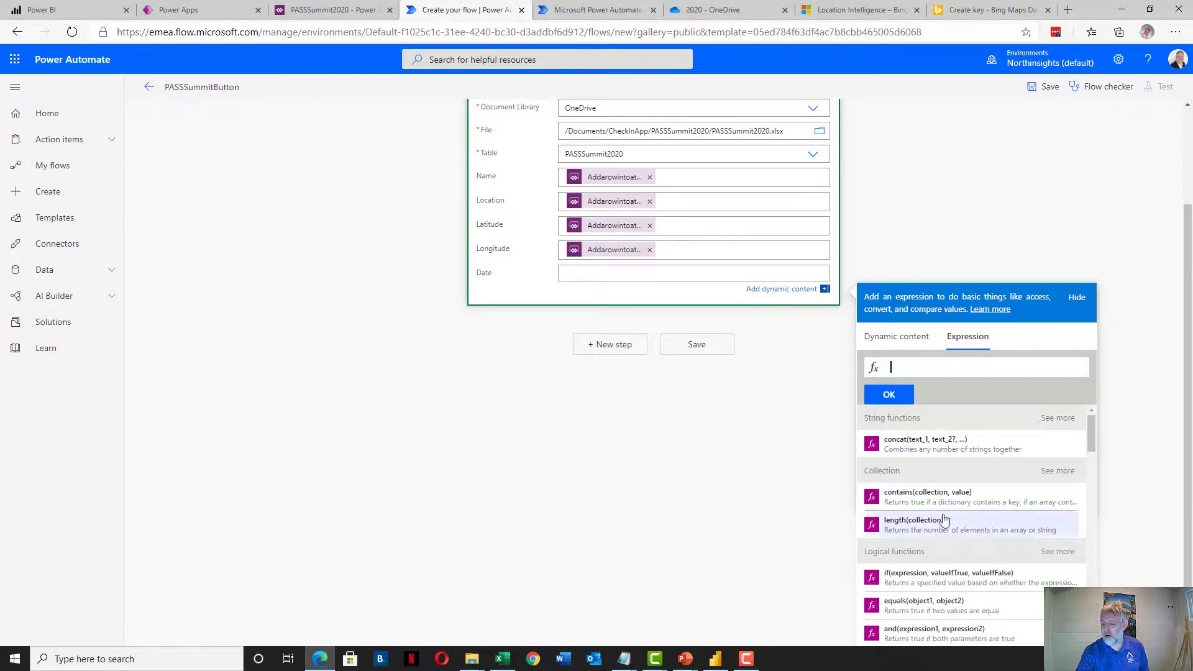
scroll(941, 480, "down", 10)
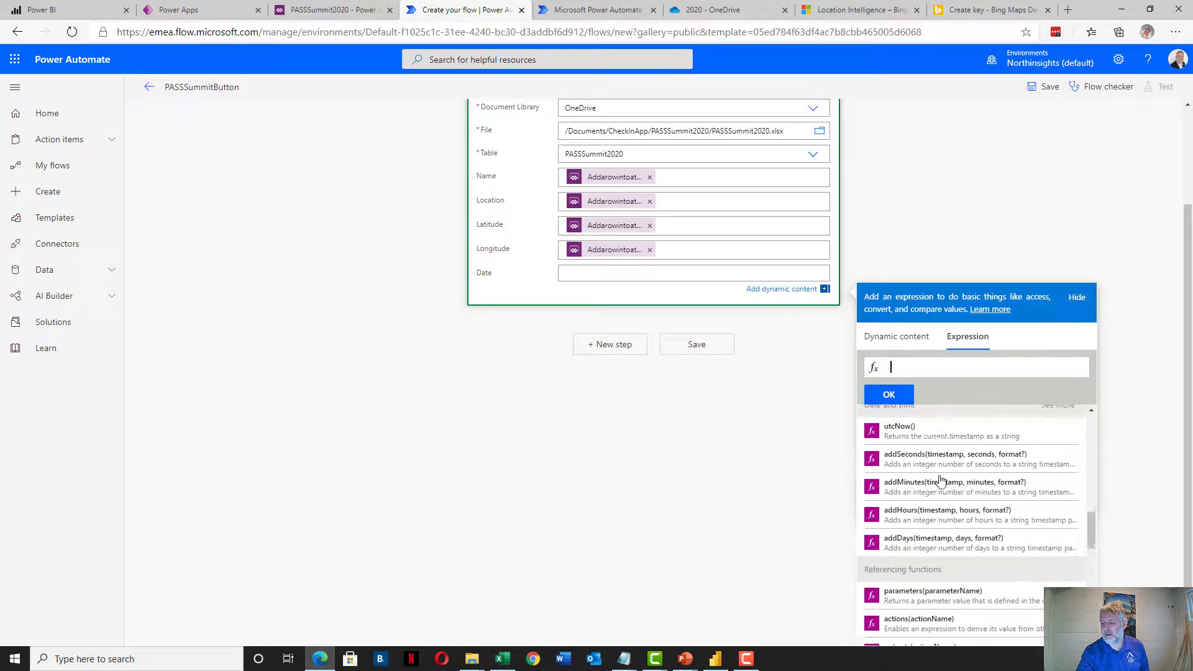
scroll(941, 481, "down", 3)
scroll(942, 476, "up", 10)
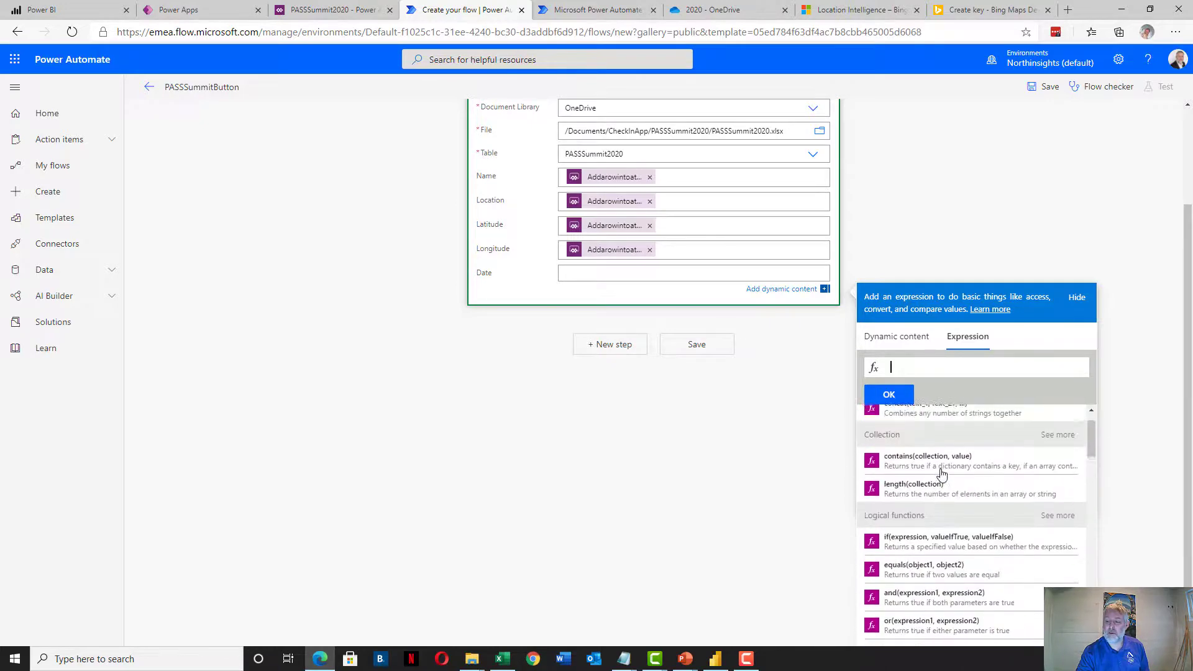
scroll(942, 474, "up", 1)
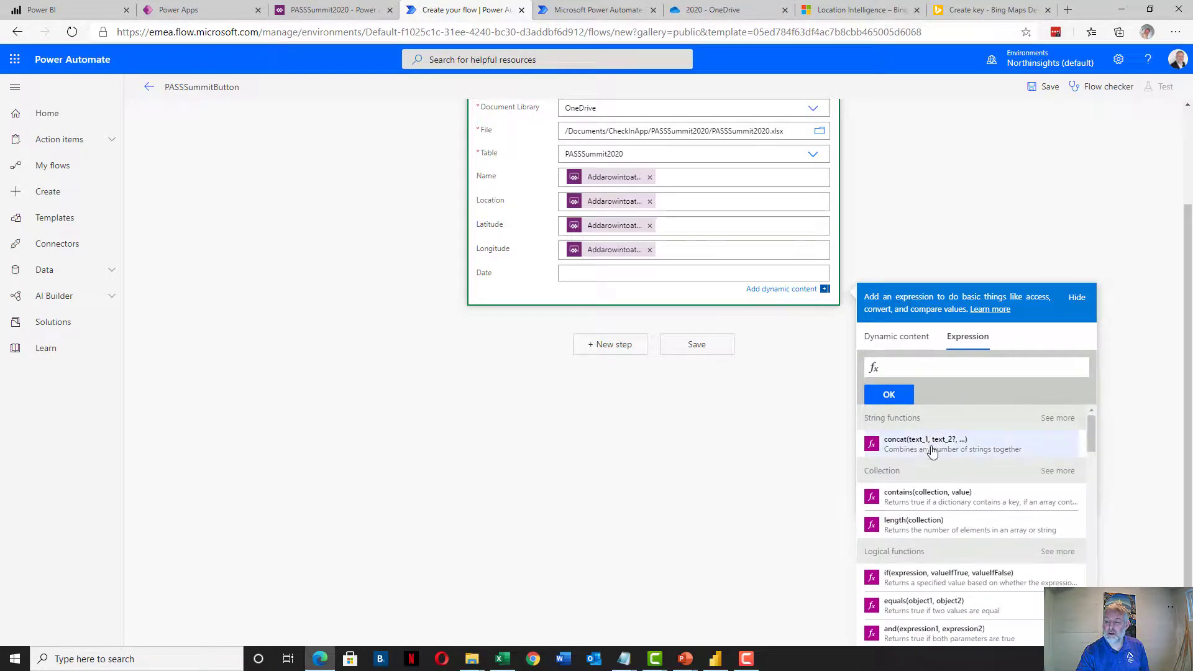
Enter formatDateTime(utcNow(),'yyyy-MM-dd') as the Date column's expression
left_click(921, 369)
type("formatD")
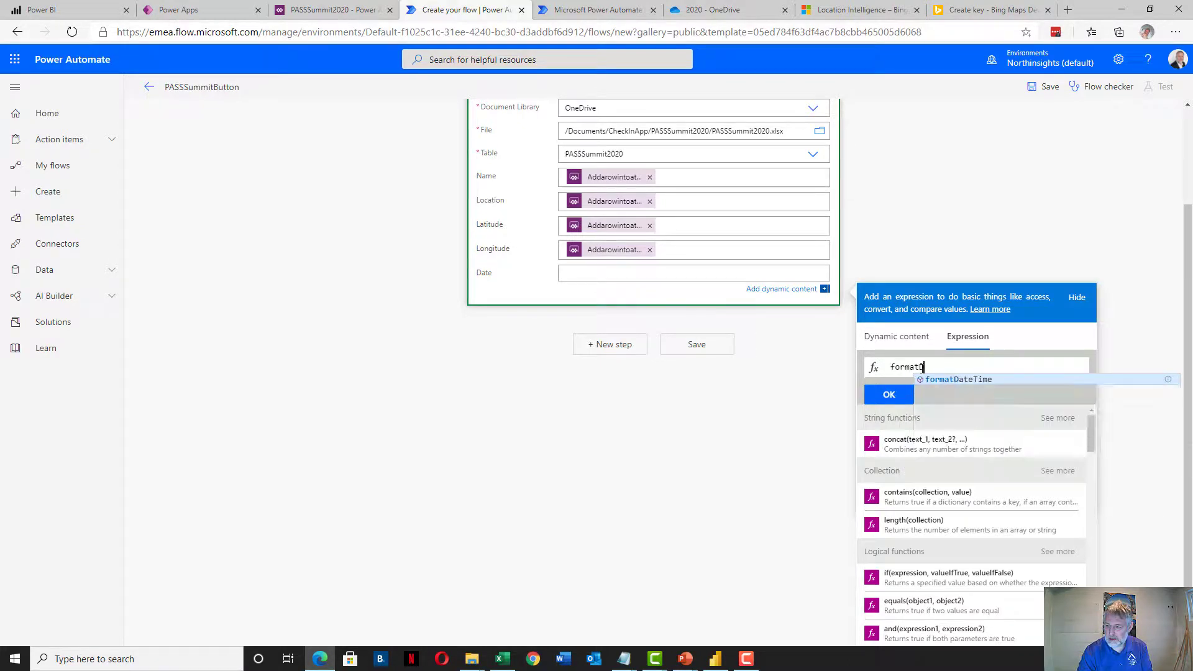
key("Return")
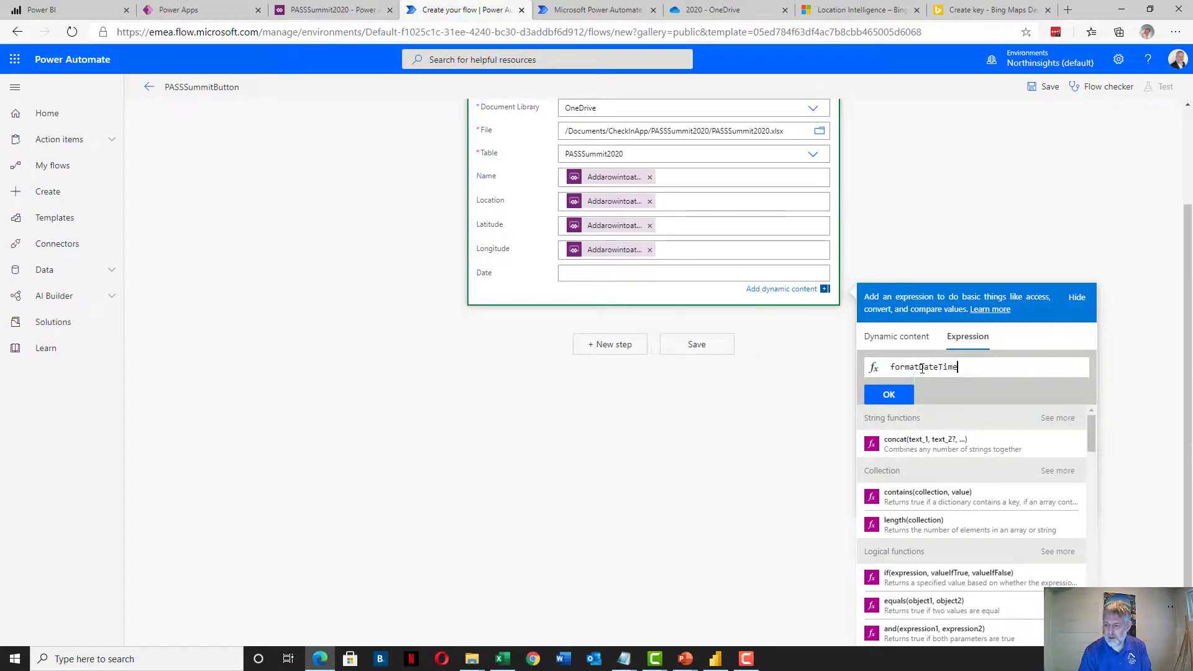
type("(")
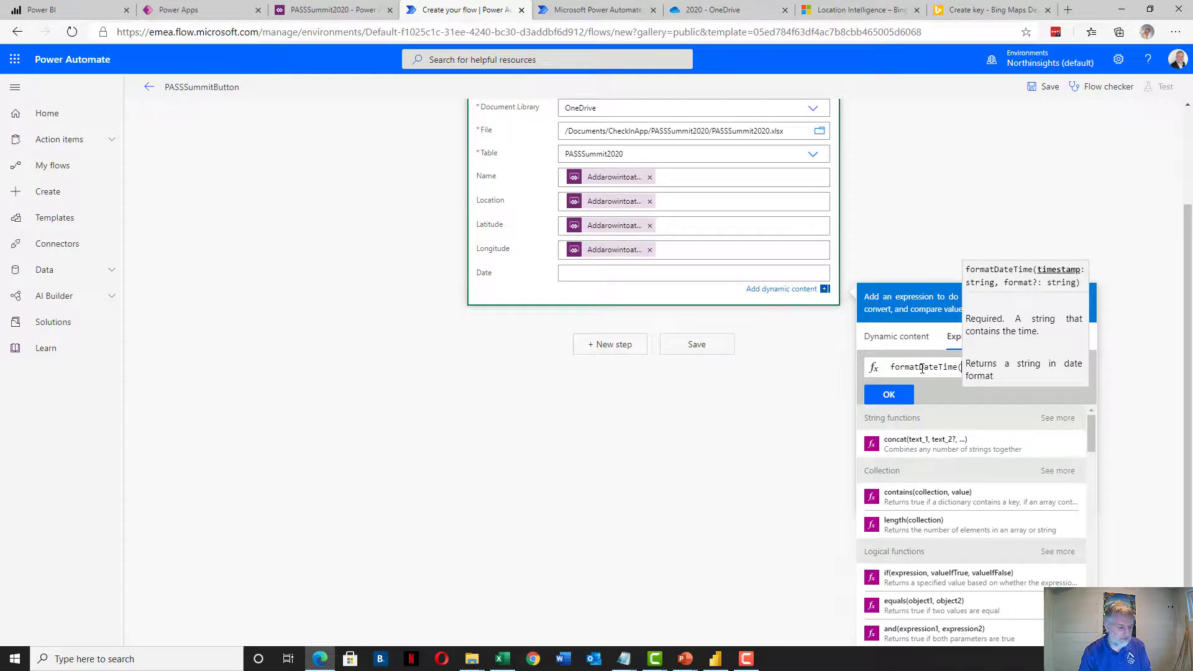
type("ut")
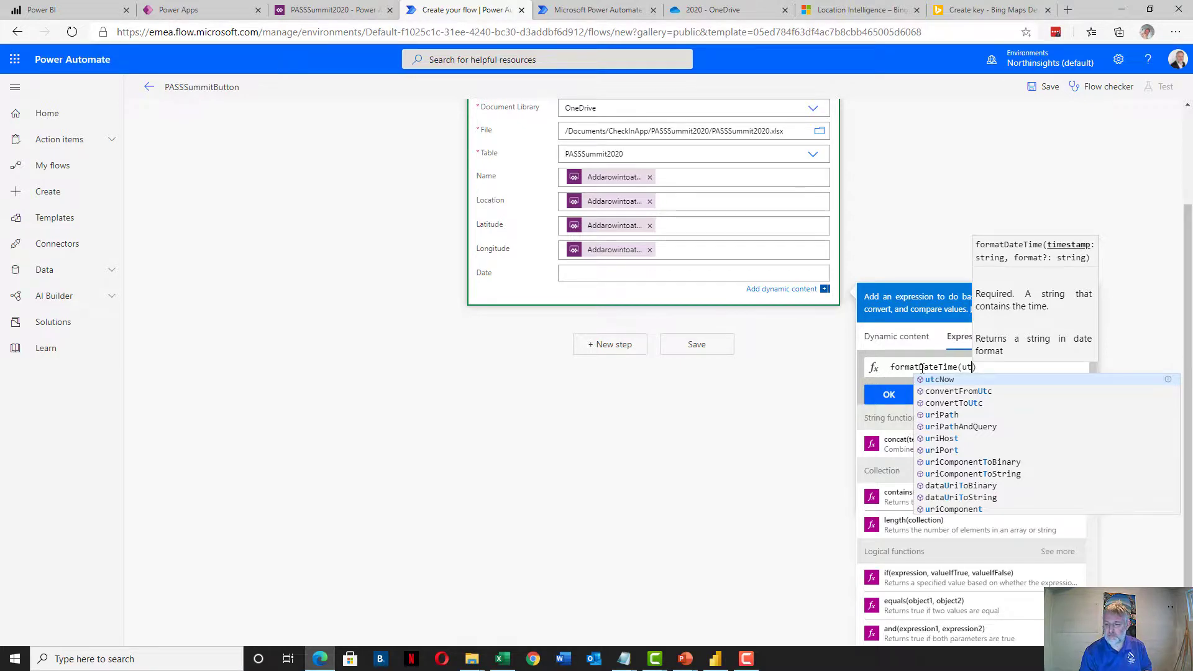
key("Tab")
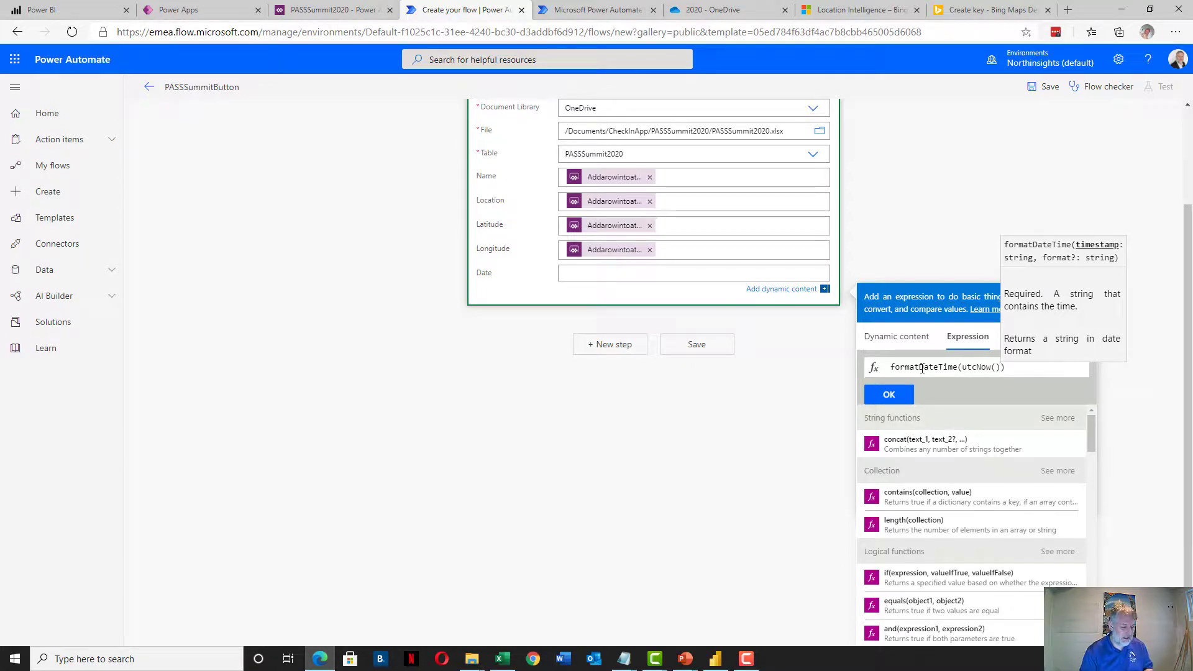
type(",")
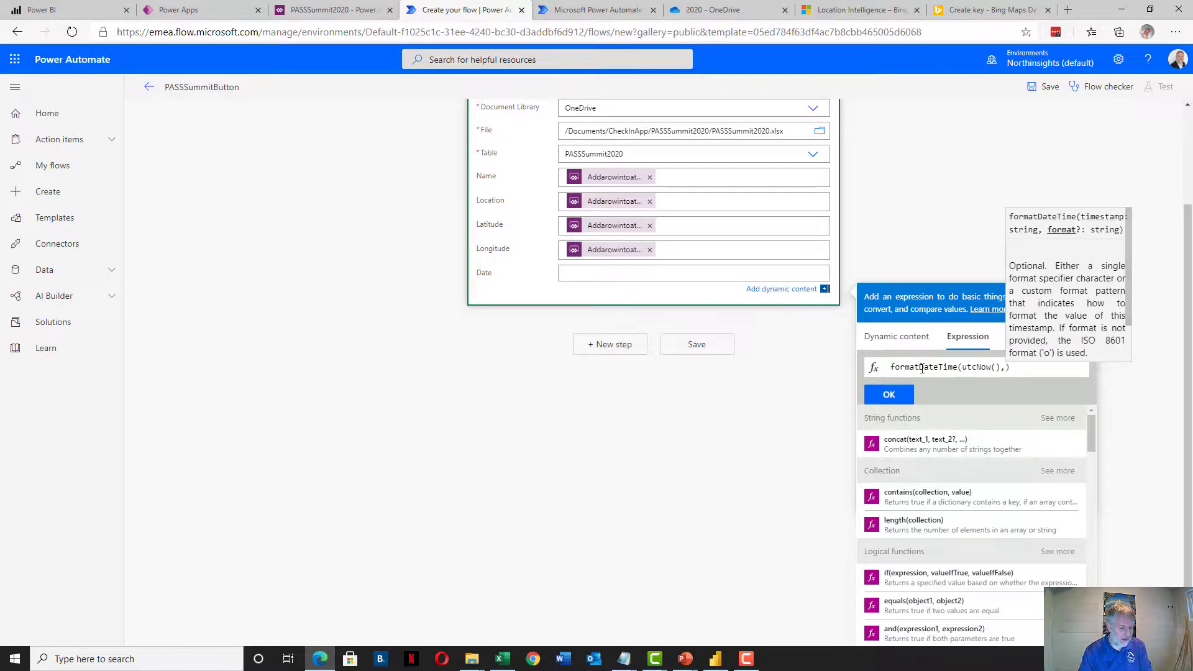
type("'")
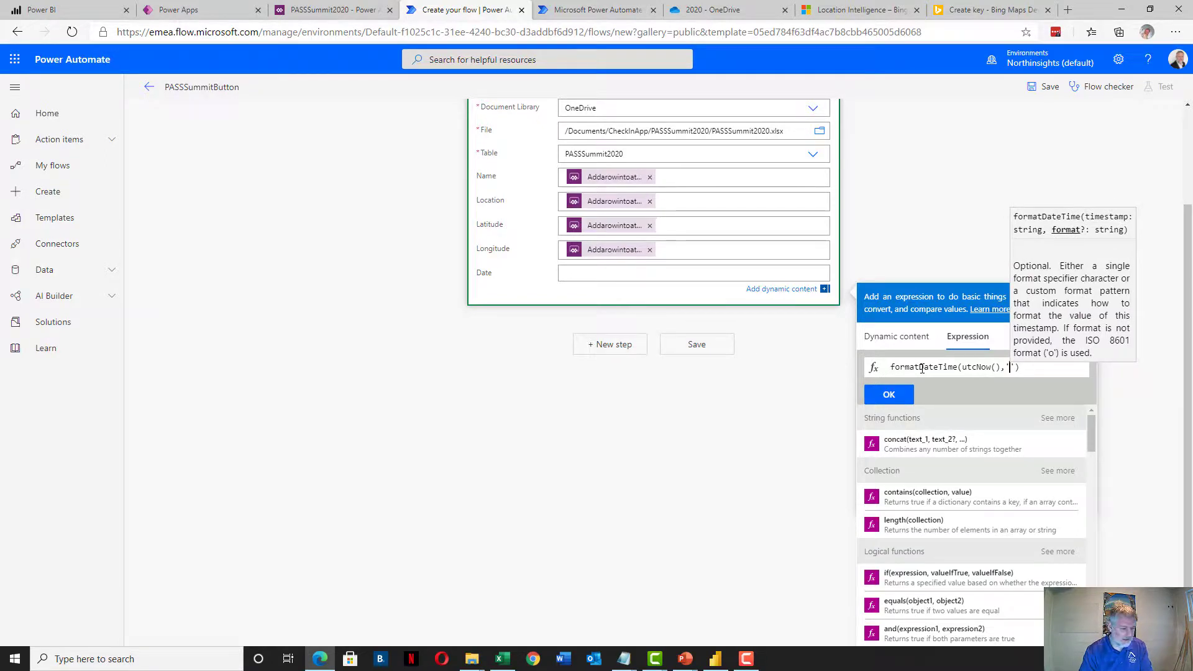
type("yyyy")
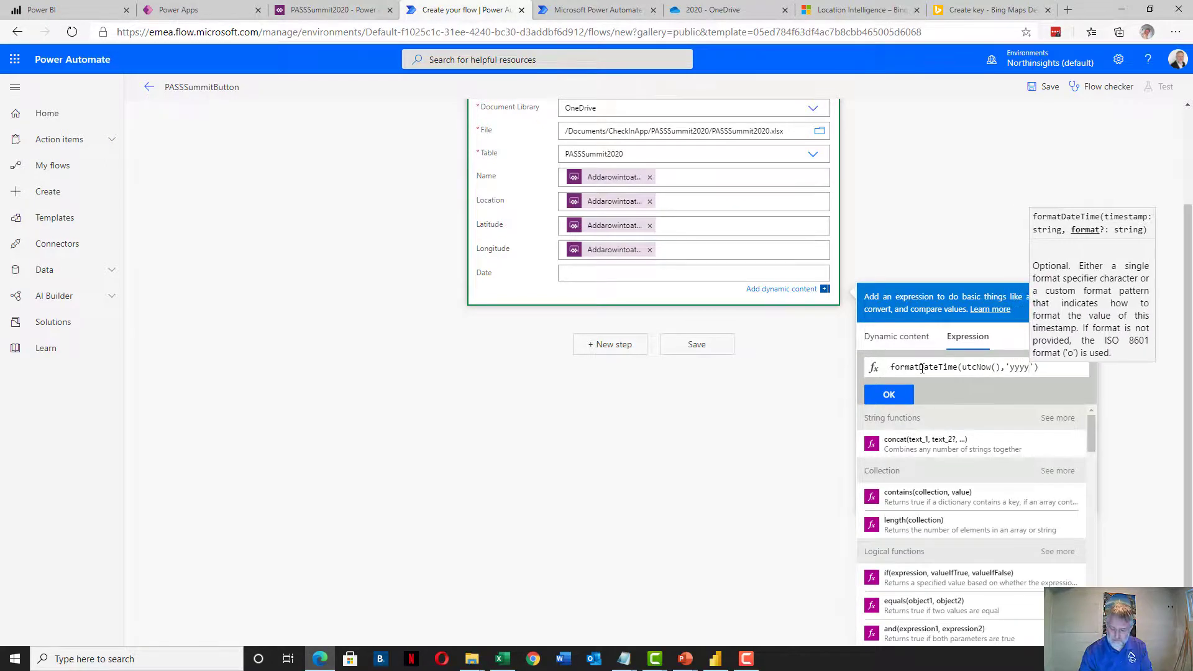
type("-MM")
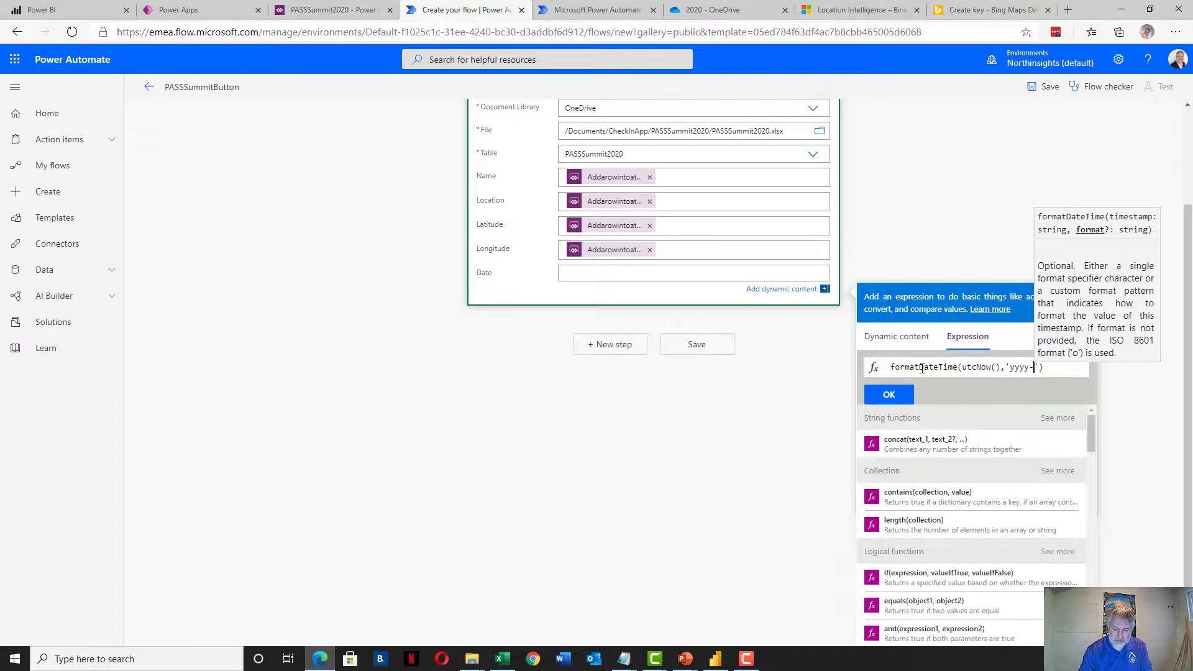
type("-dd")
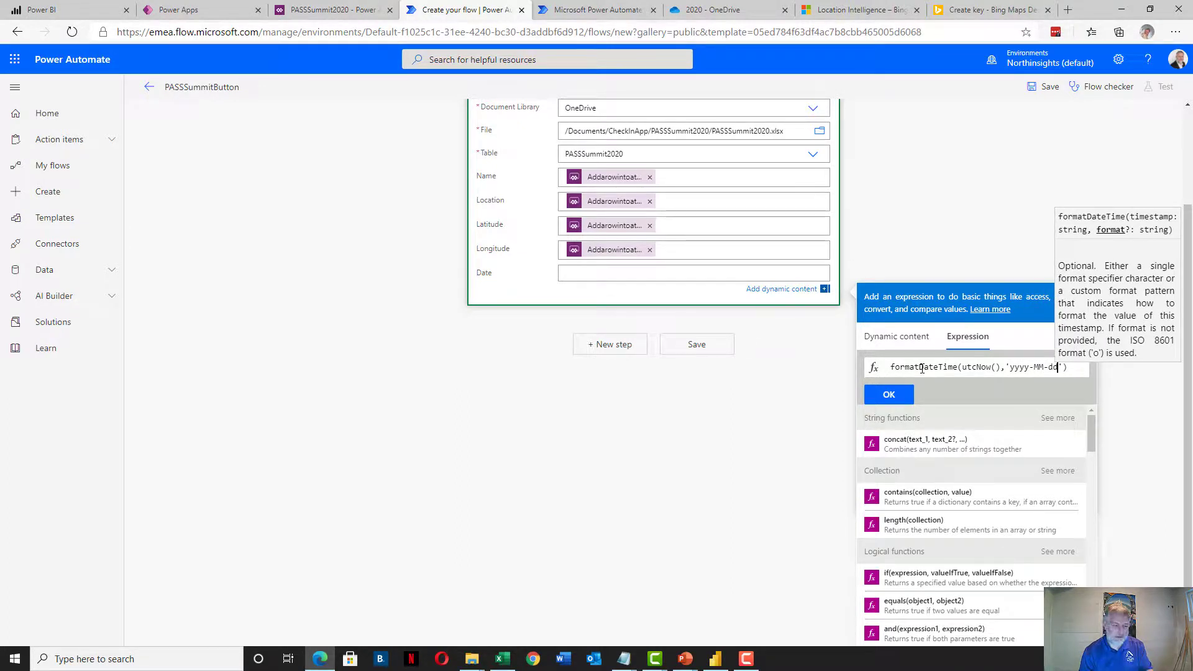
key("End")
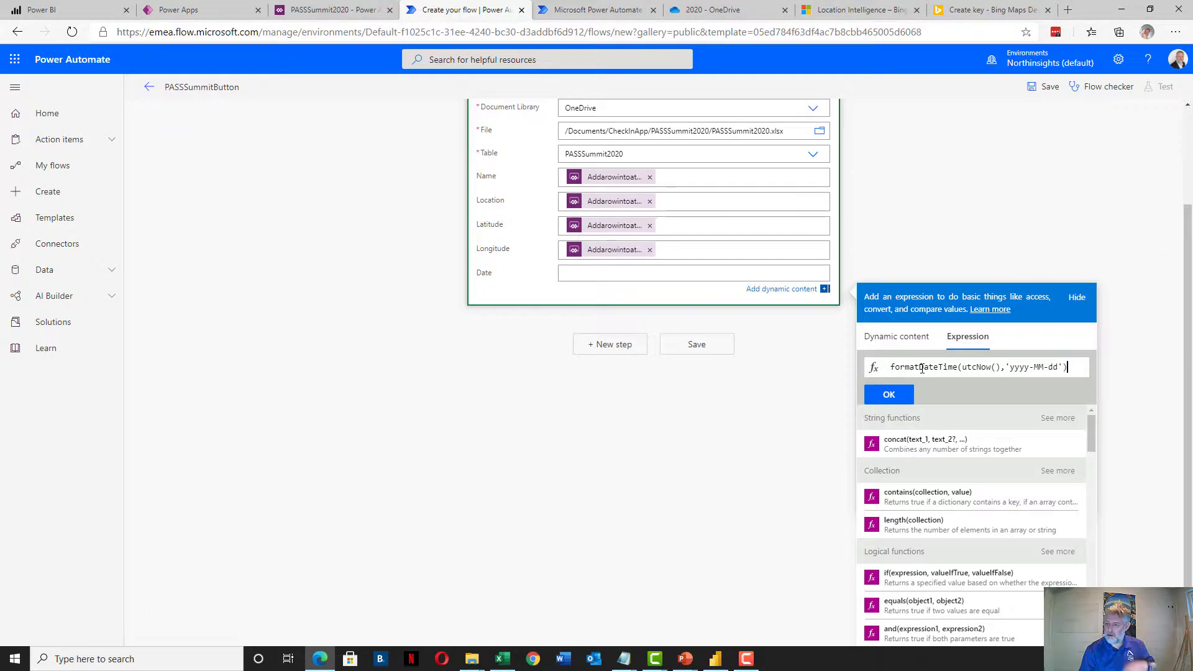
left_click(890, 396)
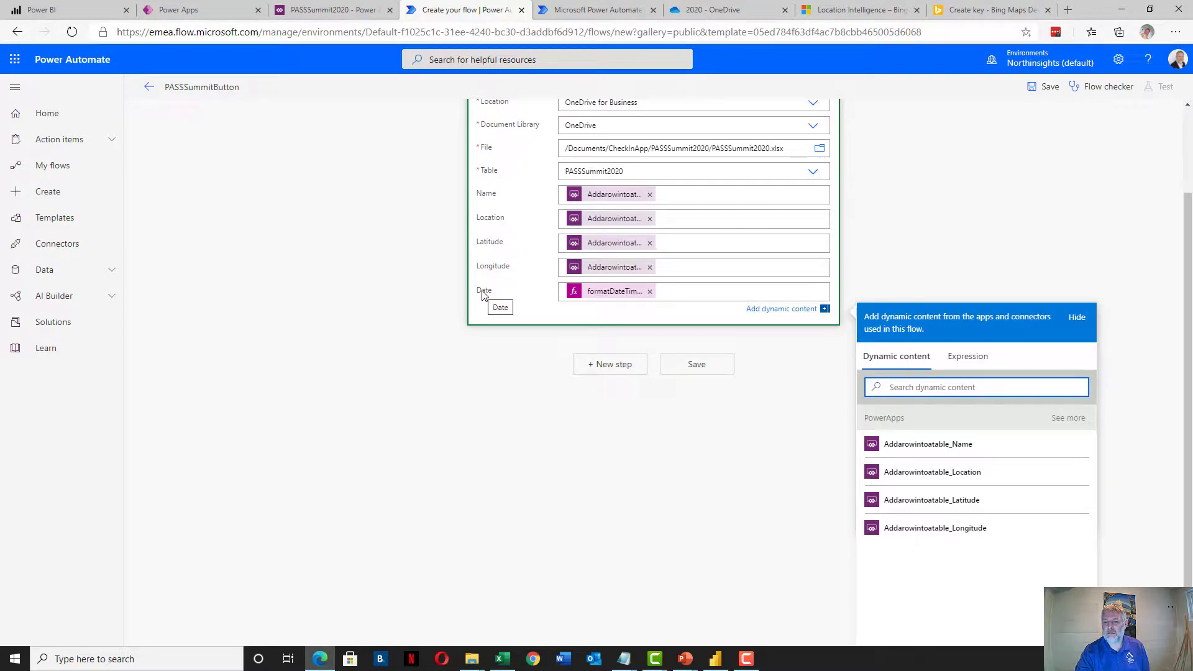
scroll(410, 402, "up", 2)
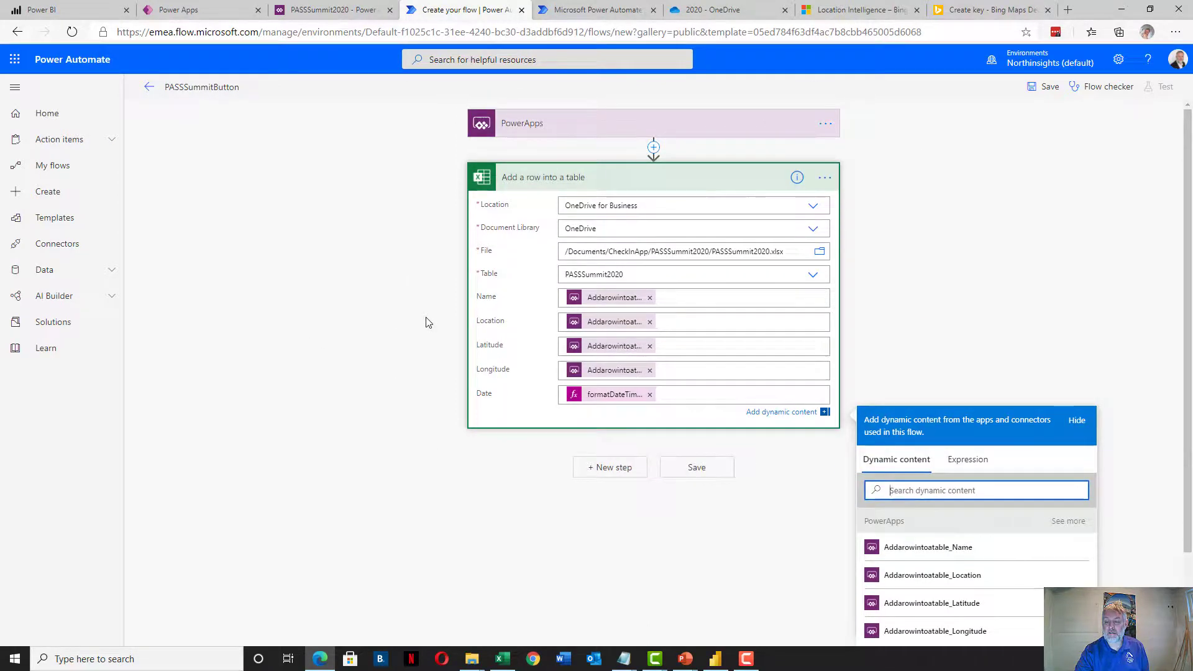
Add a new step below the Excel row action and search 'power' to list the Power BI actions
left_click(609, 467)
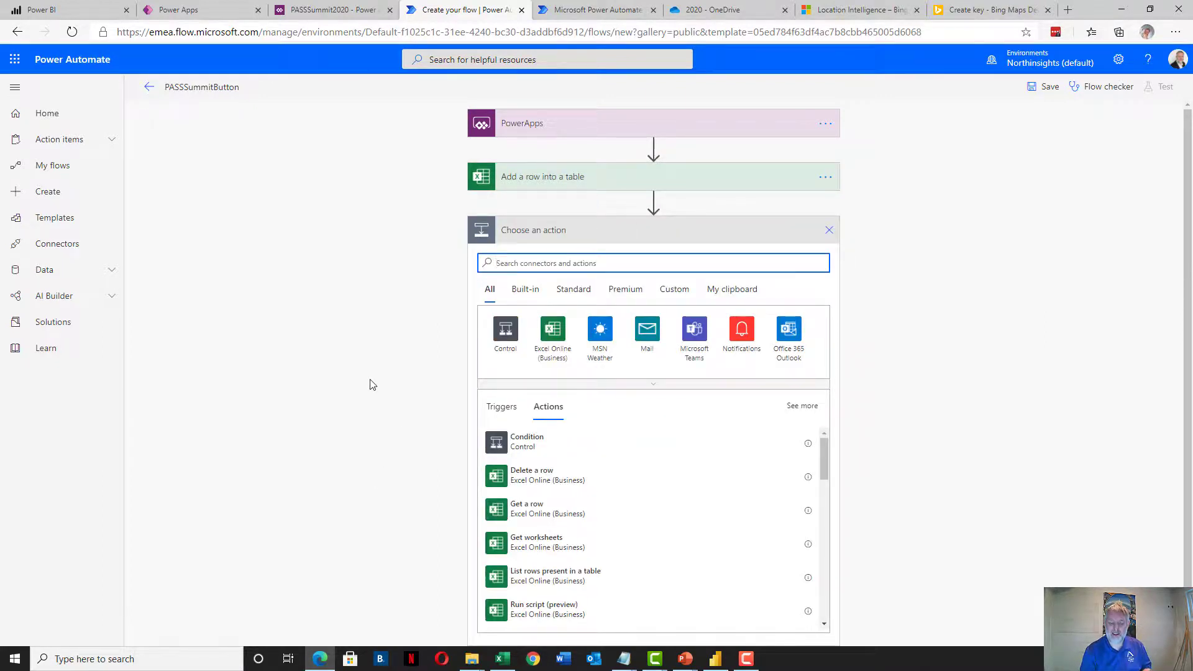
type("power")
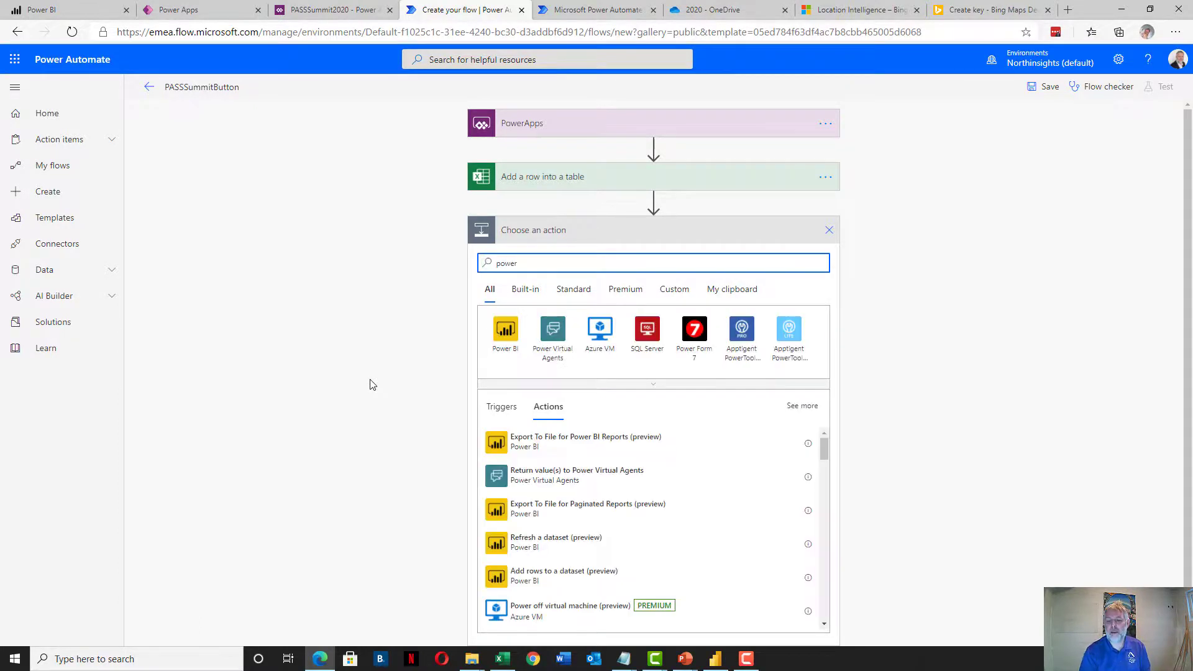
left_click(506, 334)
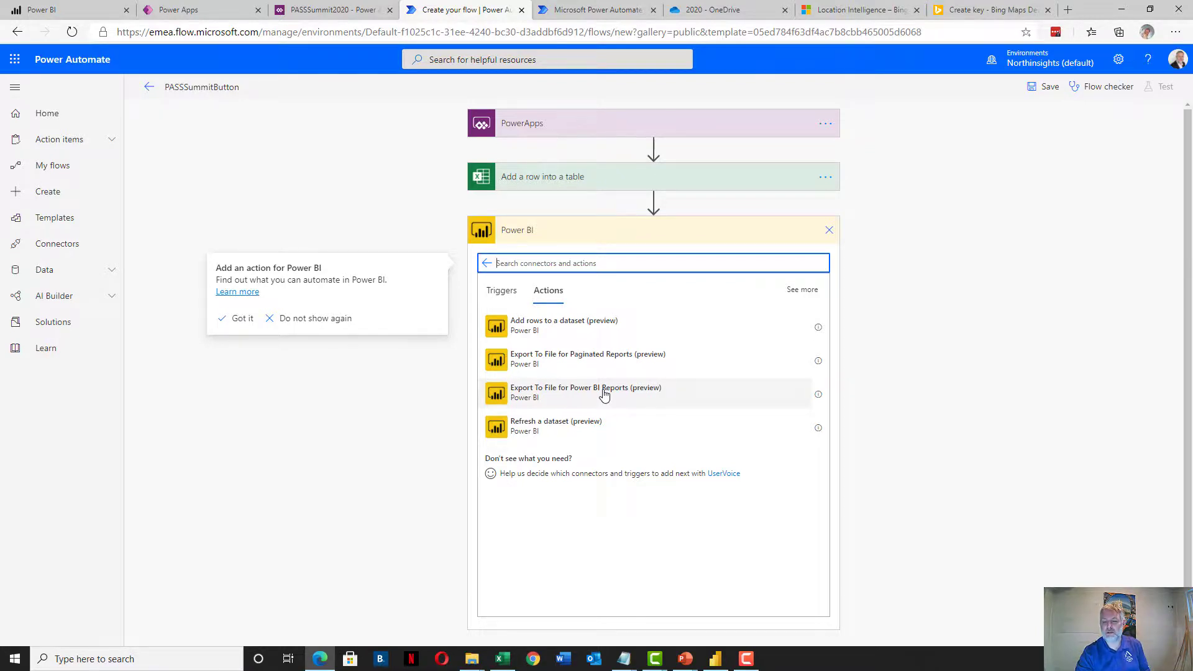
Add a Power BI 'Refresh a dataset' action for the Passsummit2020 dataset in the PASS Virtual Summit 2020 workspace
left_click(528, 427)
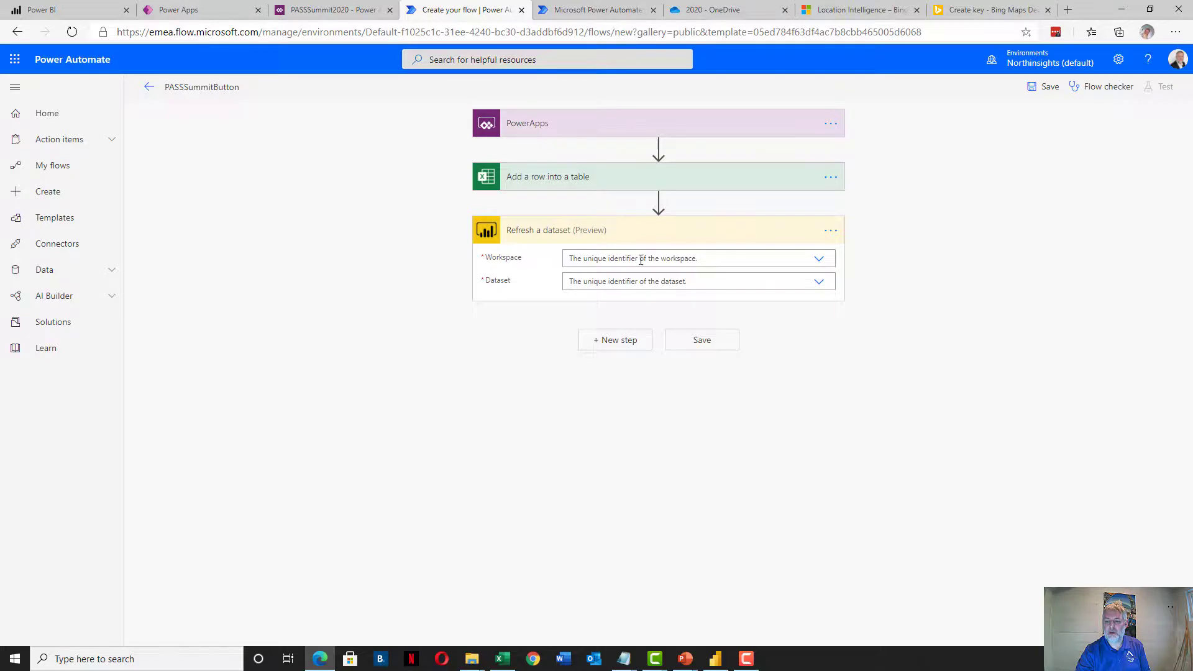
left_click(822, 260)
scroll(672, 303, "down", 1)
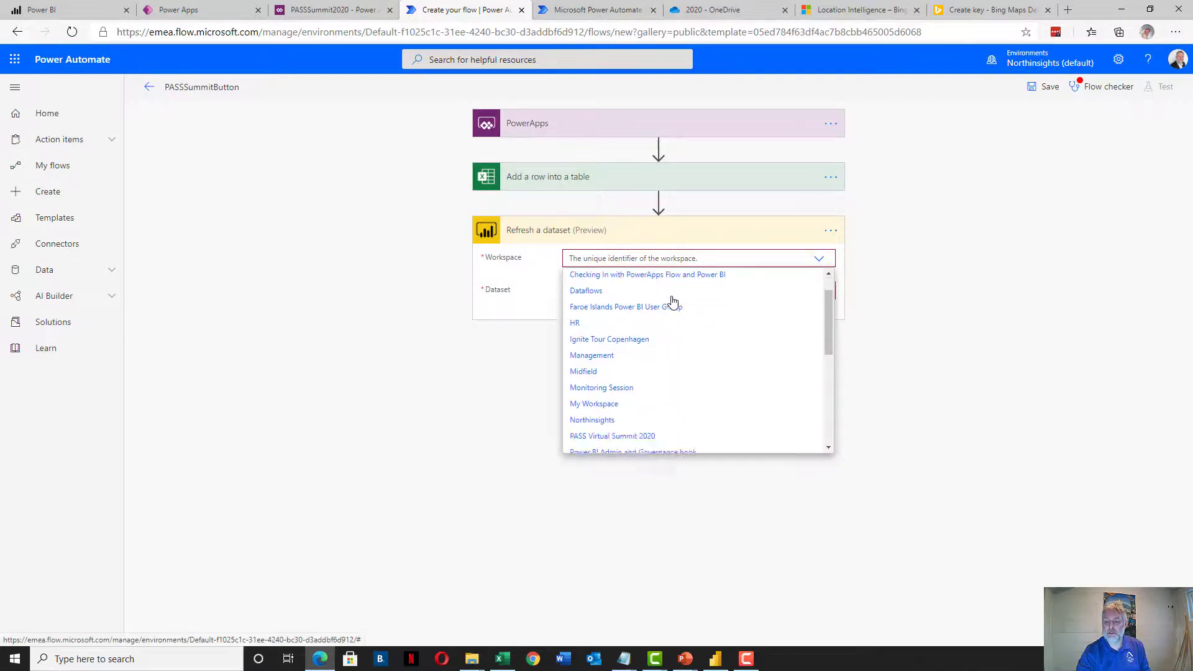
scroll(672, 302, "down", 2)
left_click(636, 329)
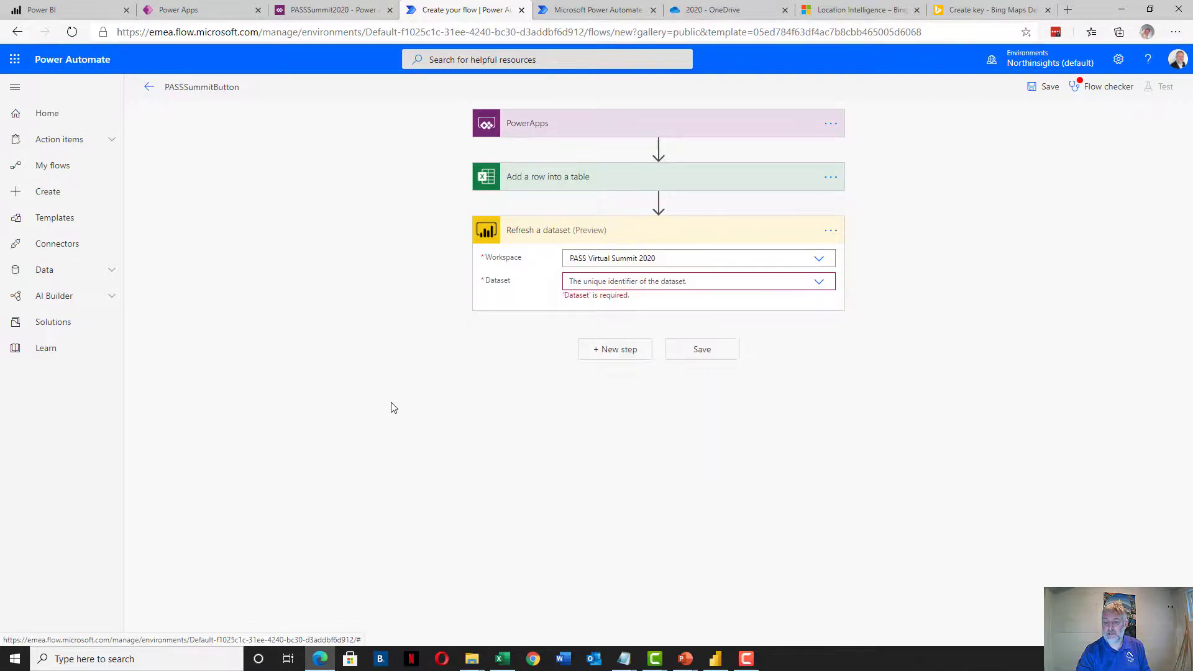
left_click(818, 282)
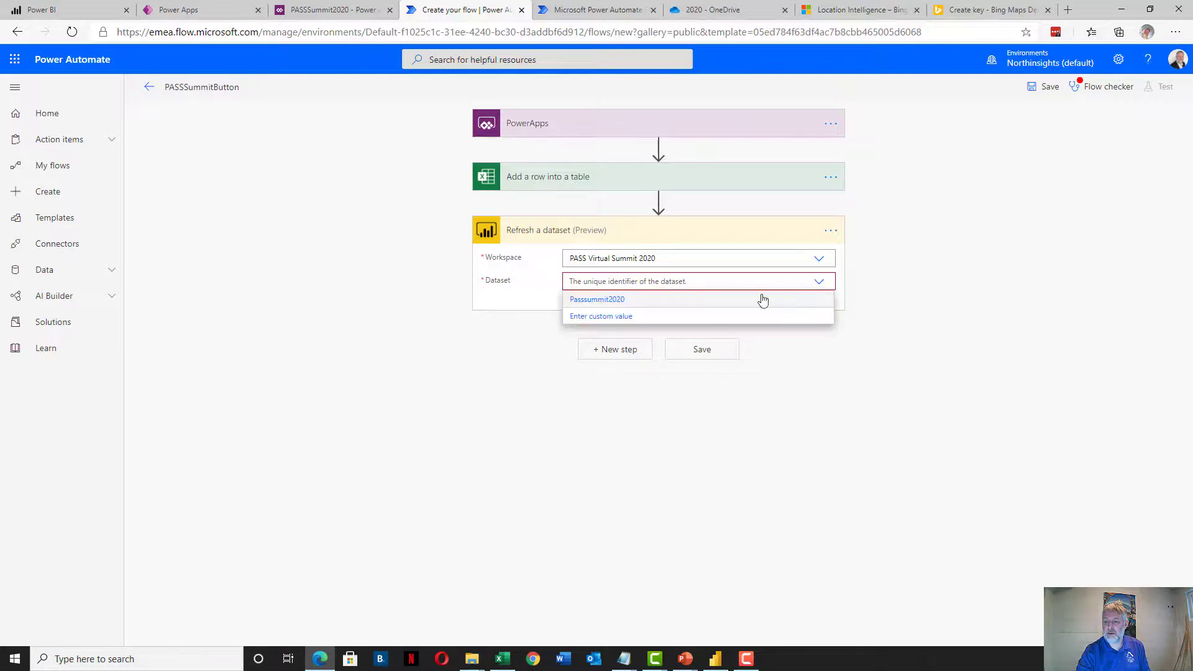
left_click(581, 300)
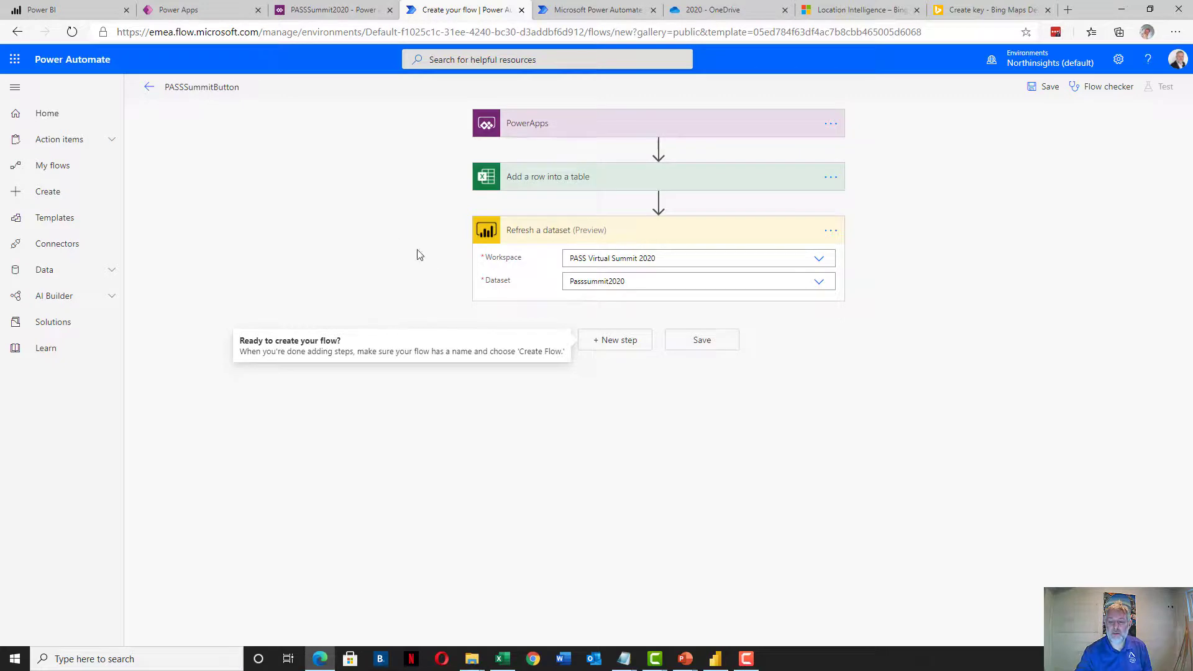
left_click(380, 232)
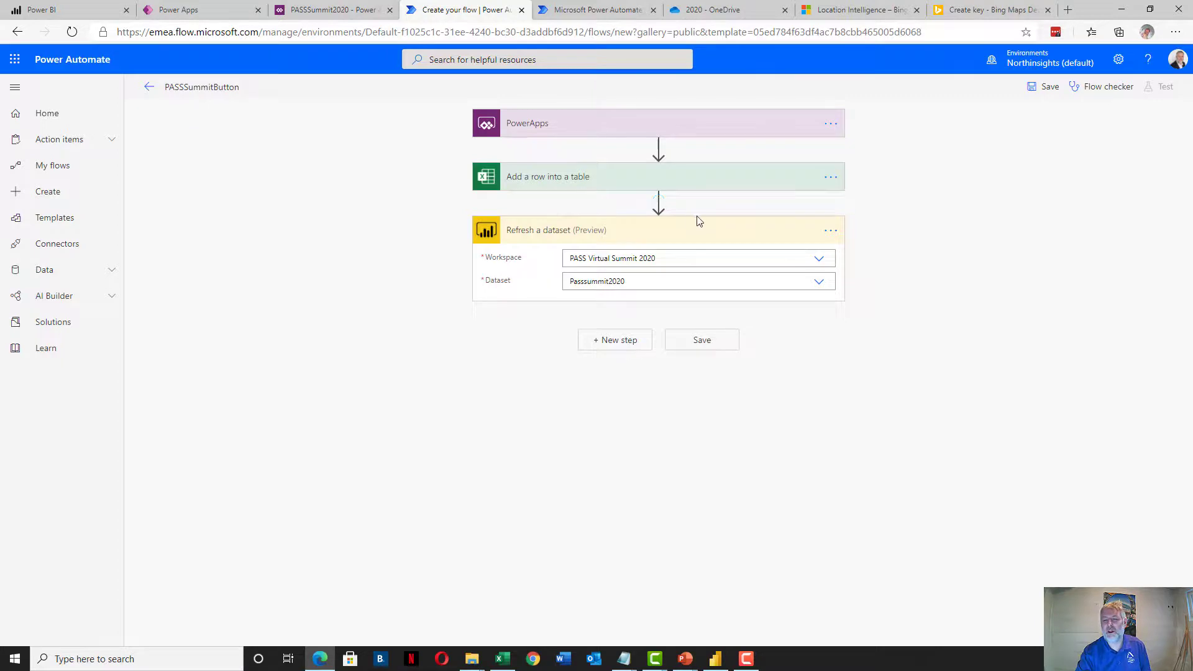
Insert a Delay action of 20 seconds before the dataset refresh and save the flow
left_click(658, 201)
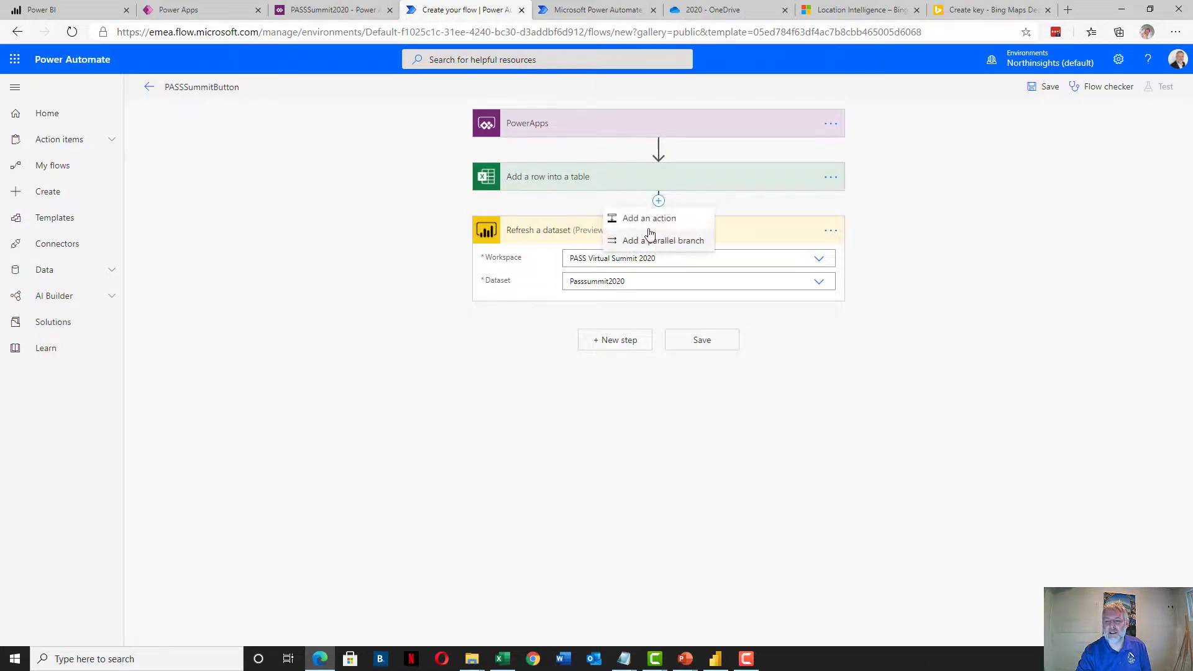
left_click(646, 218)
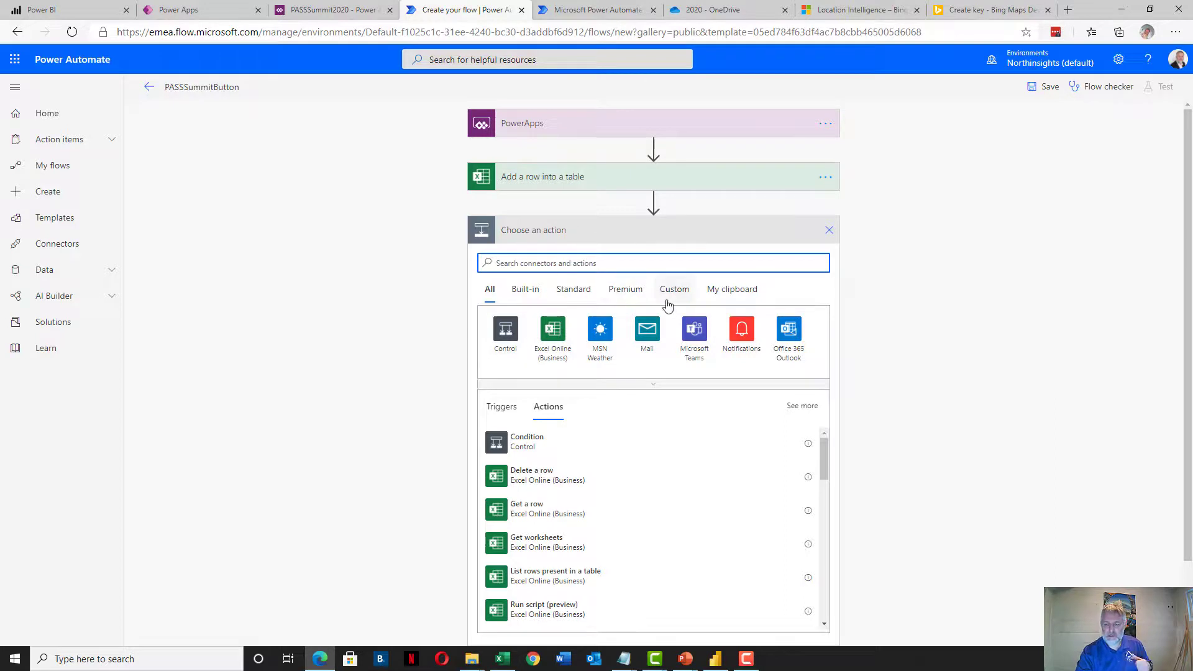
type("delay")
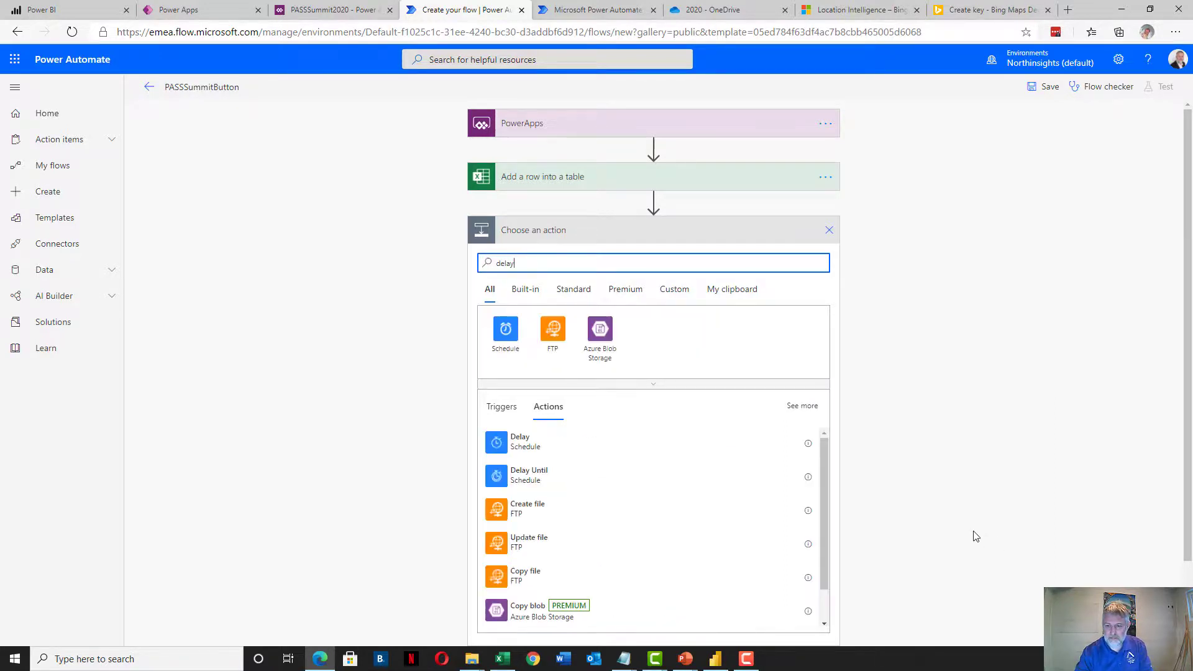
left_click(513, 441)
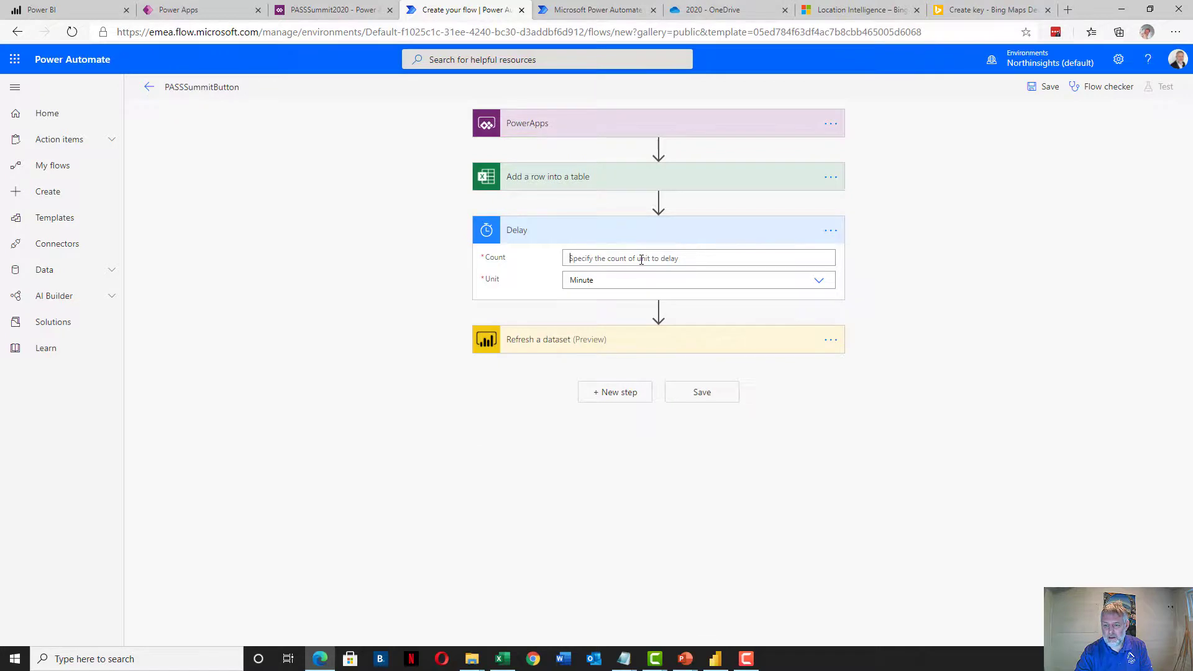
left_click(641, 260)
type("20")
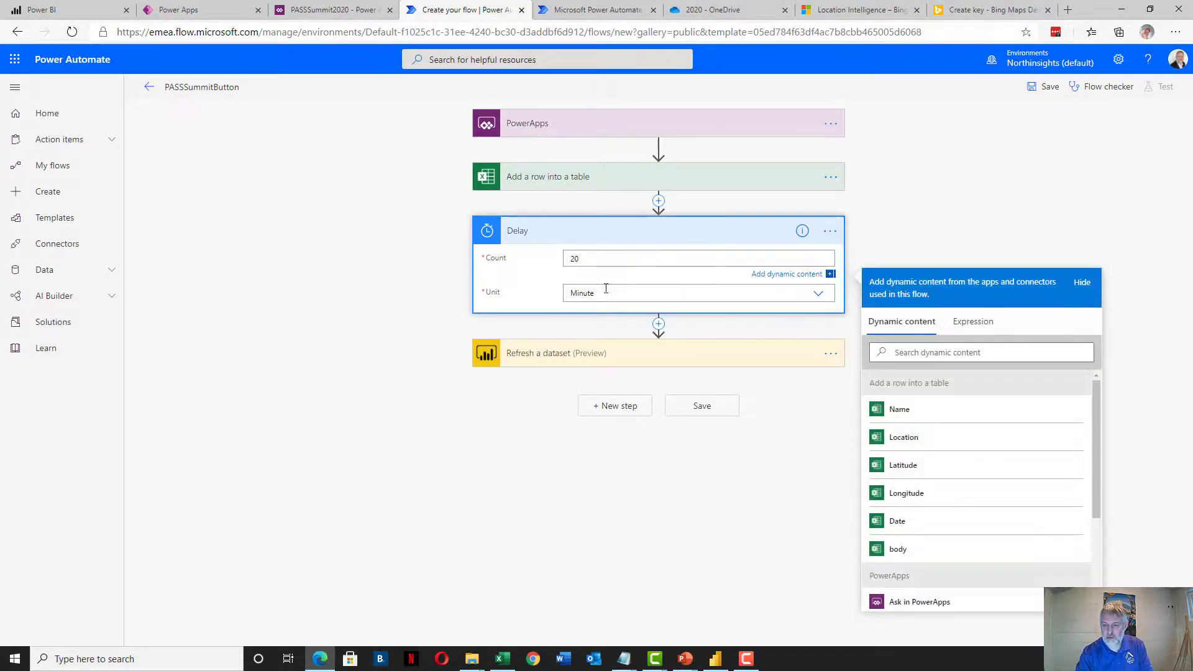
left_click(604, 298)
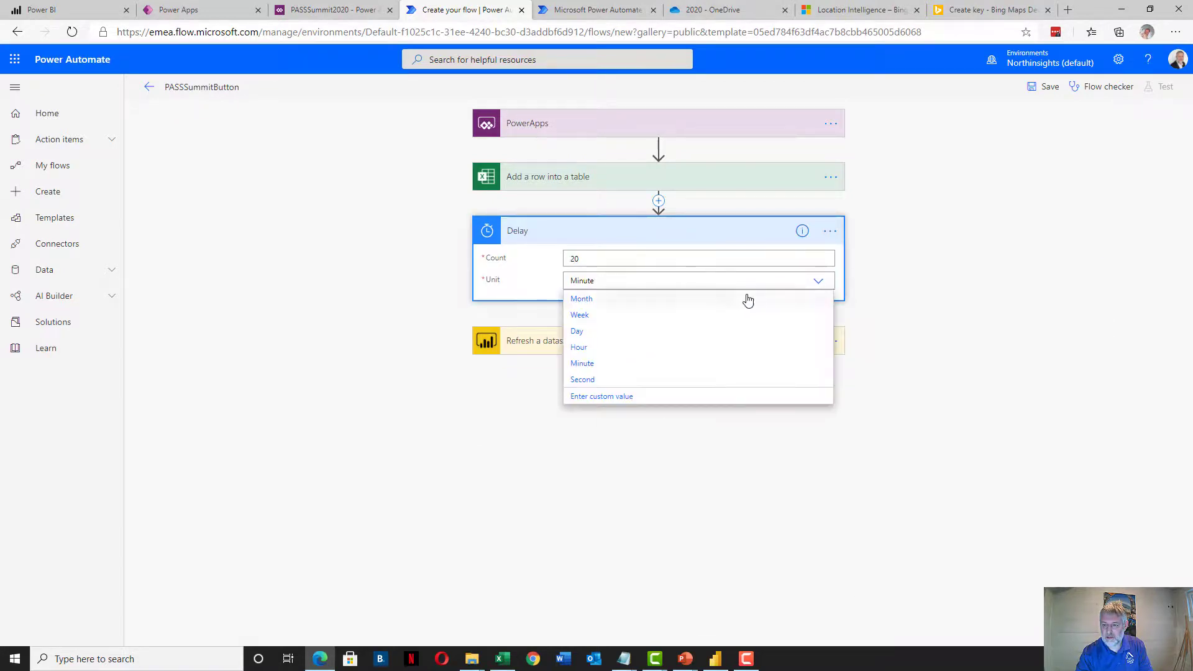
left_click(594, 379)
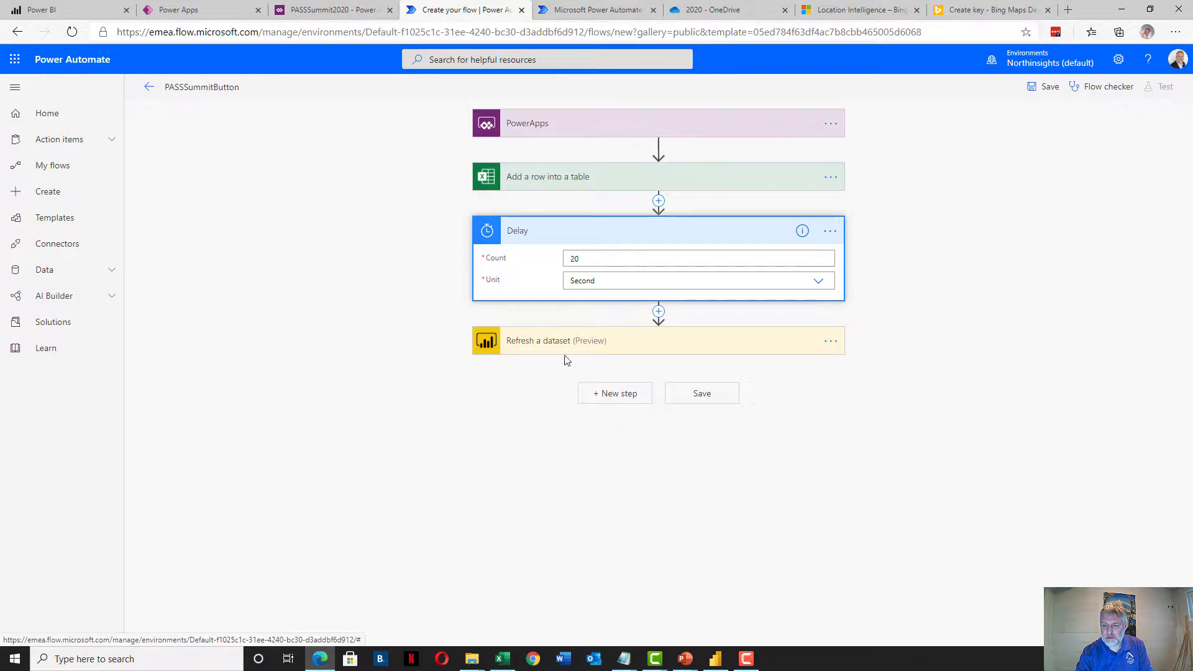
left_click(367, 272)
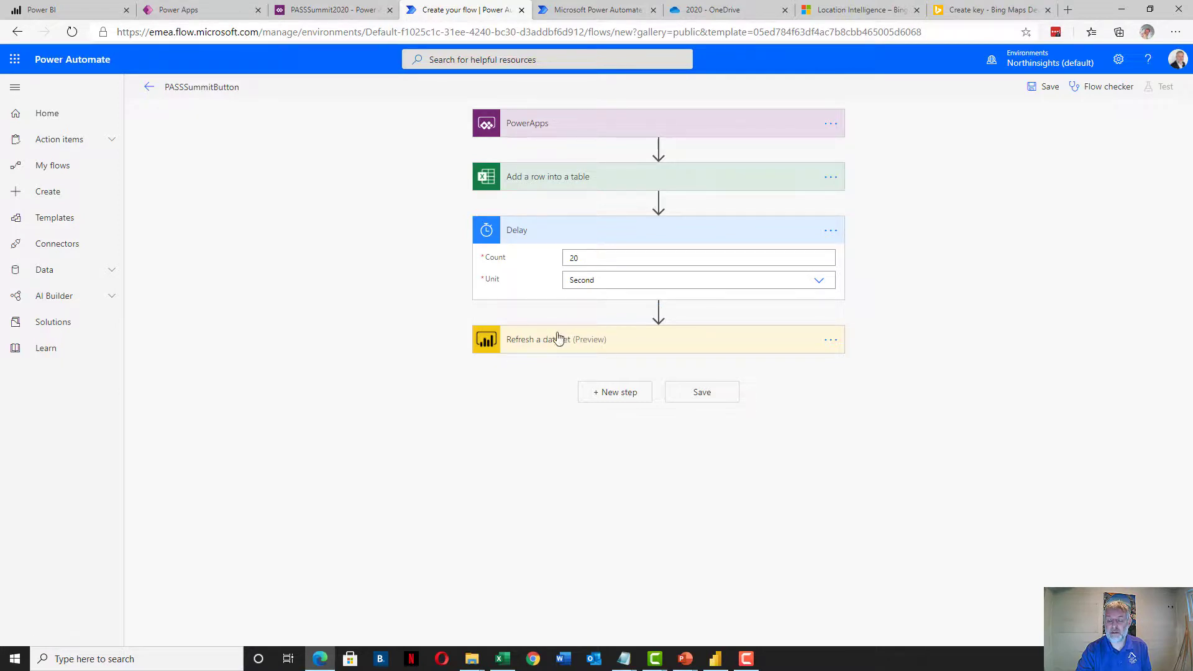
left_click(703, 398)
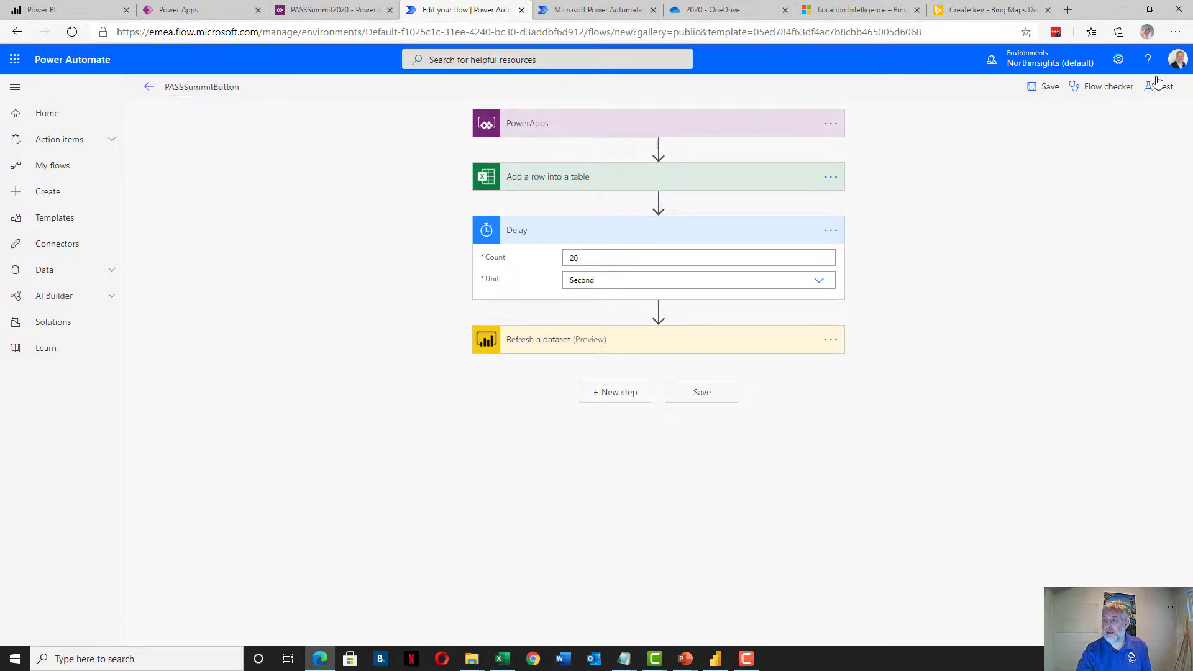
Back in Power Apps, connect the PASSSummitButton flow to the selected Submit button
left_click(317, 9)
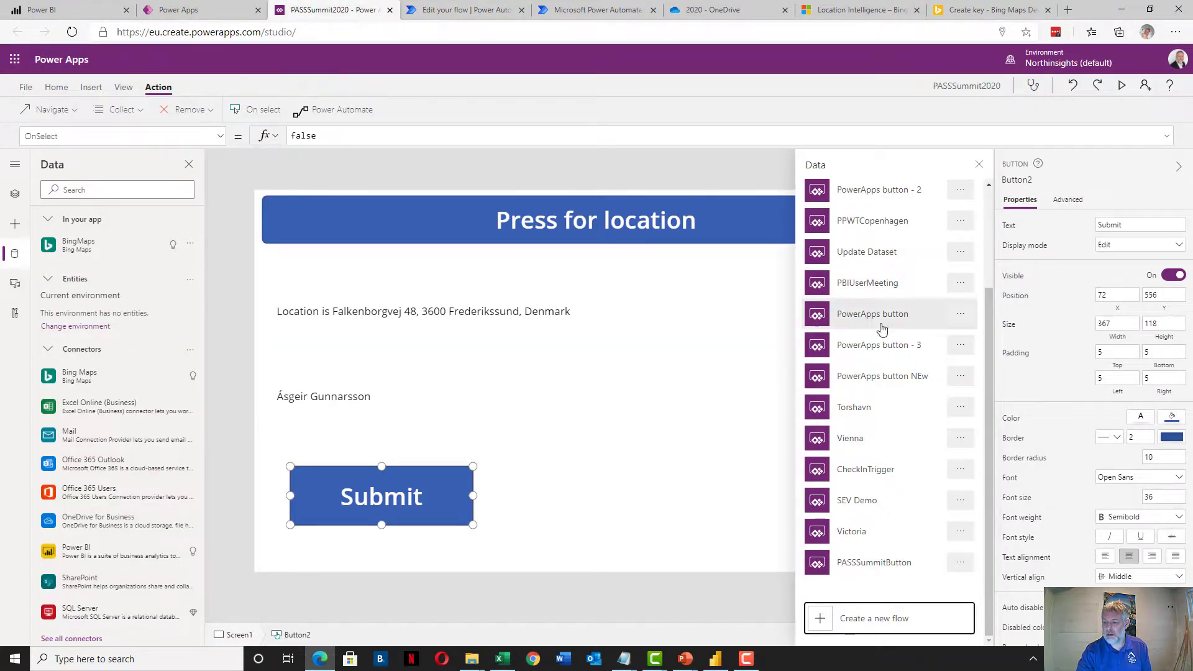
scroll(887, 426, "up", 3)
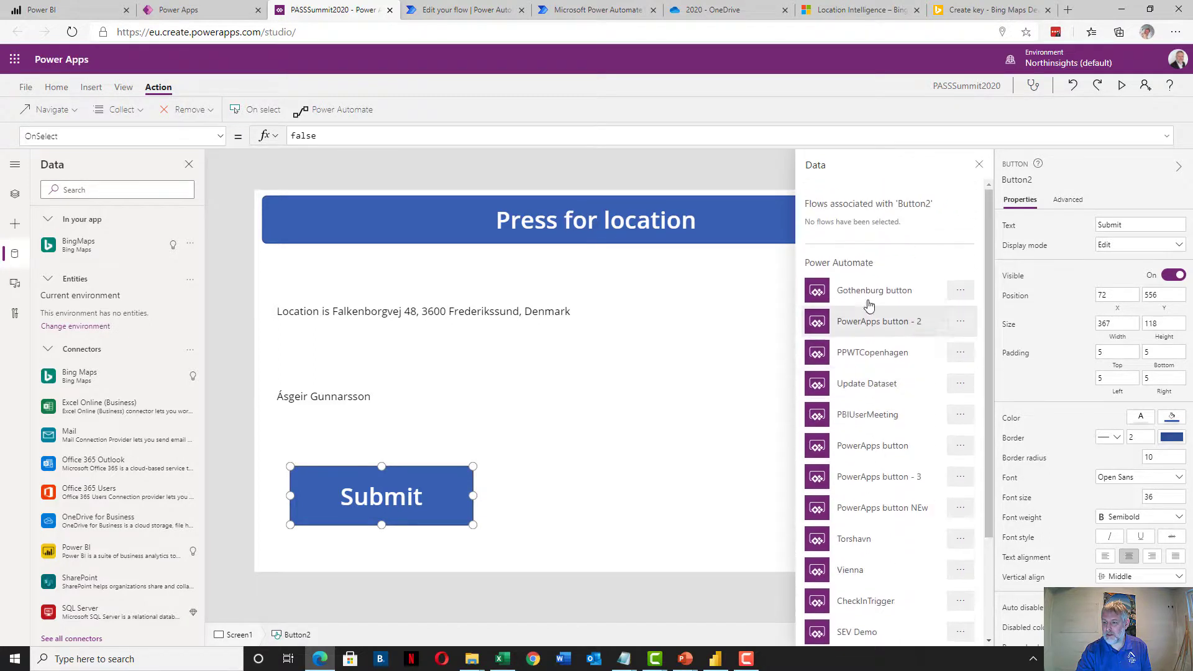
scroll(860, 378, "down", 3)
scroll(887, 490, "up", 2)
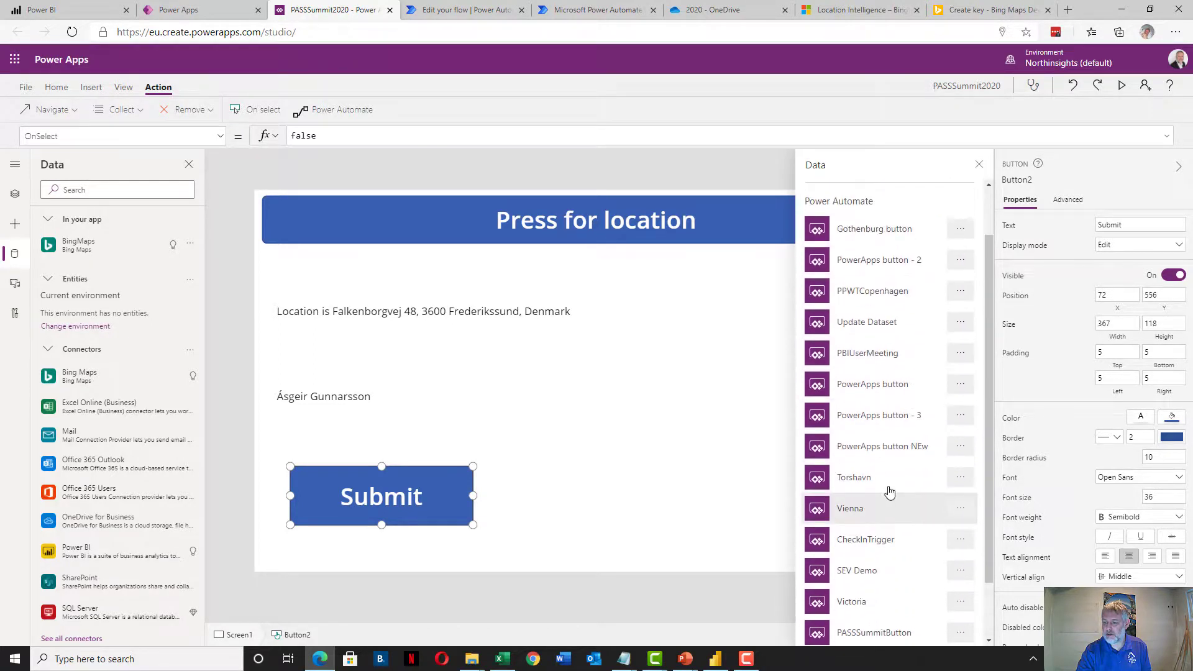
scroll(889, 549, "down", 3)
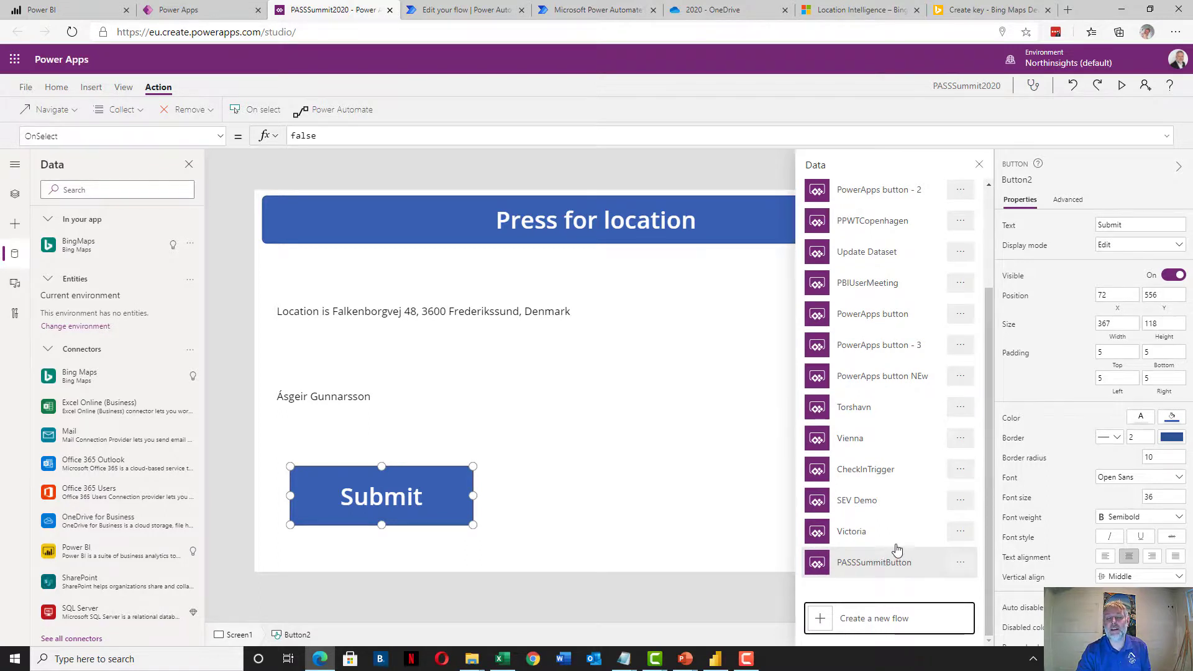
scroll(895, 548, "up", 3)
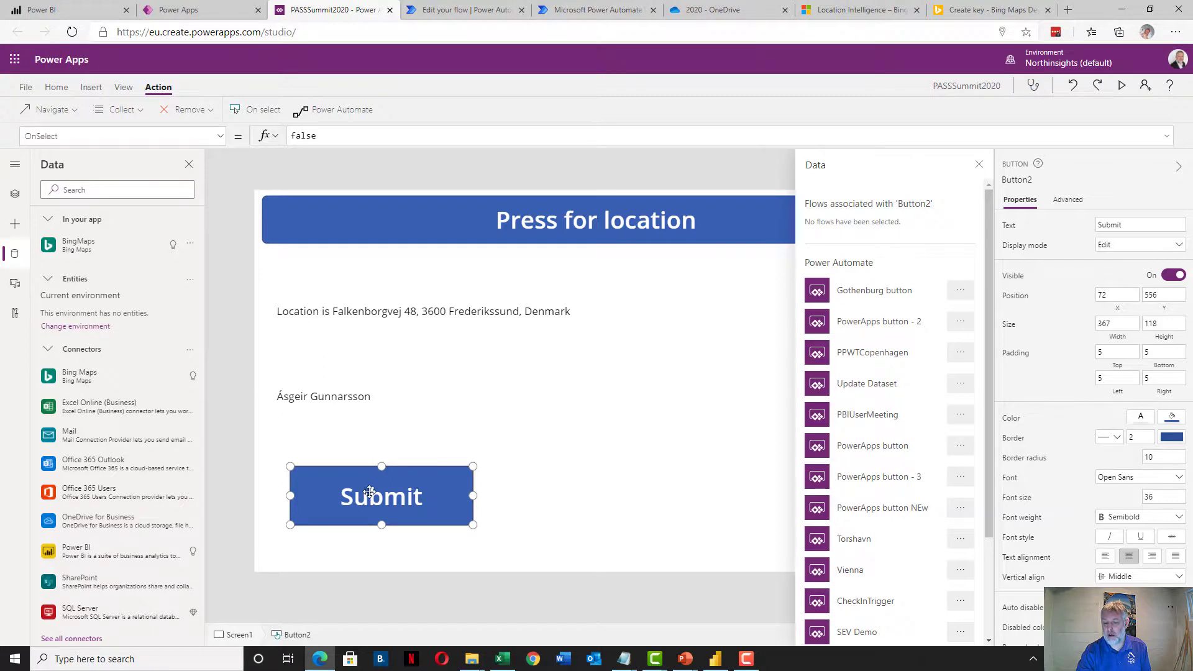
scroll(839, 320, "down", 3)
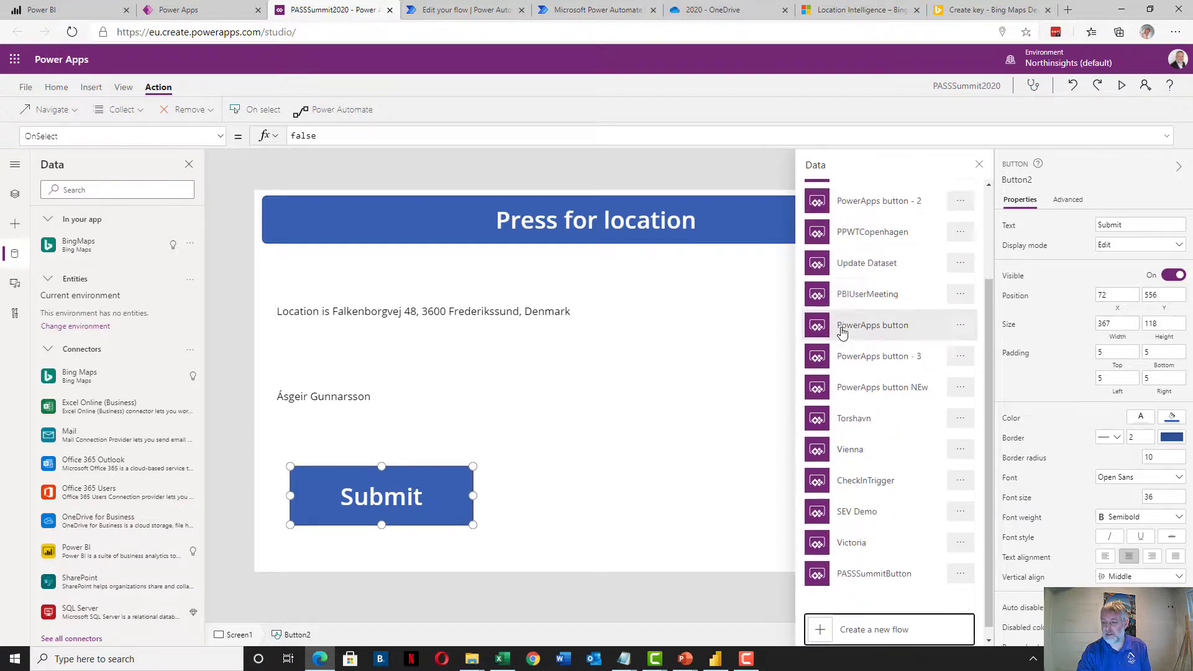
left_click(873, 563)
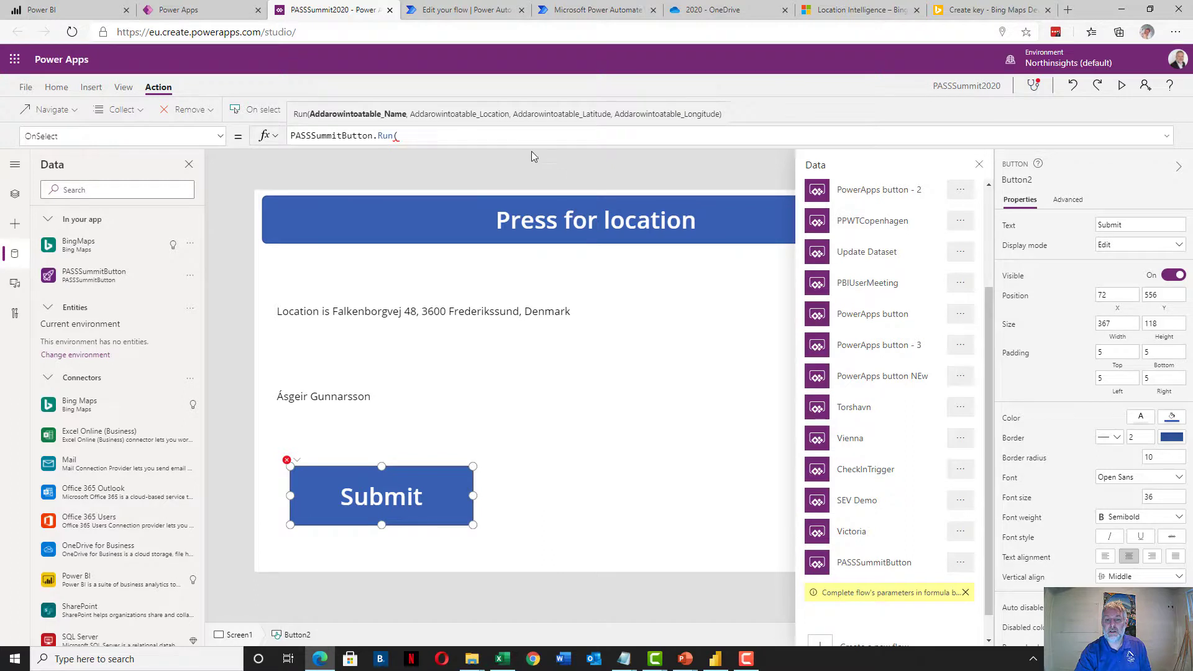
Fill the Run call with User().FullName, Location.Latitude and Location.Longitude arguments
type("Use")
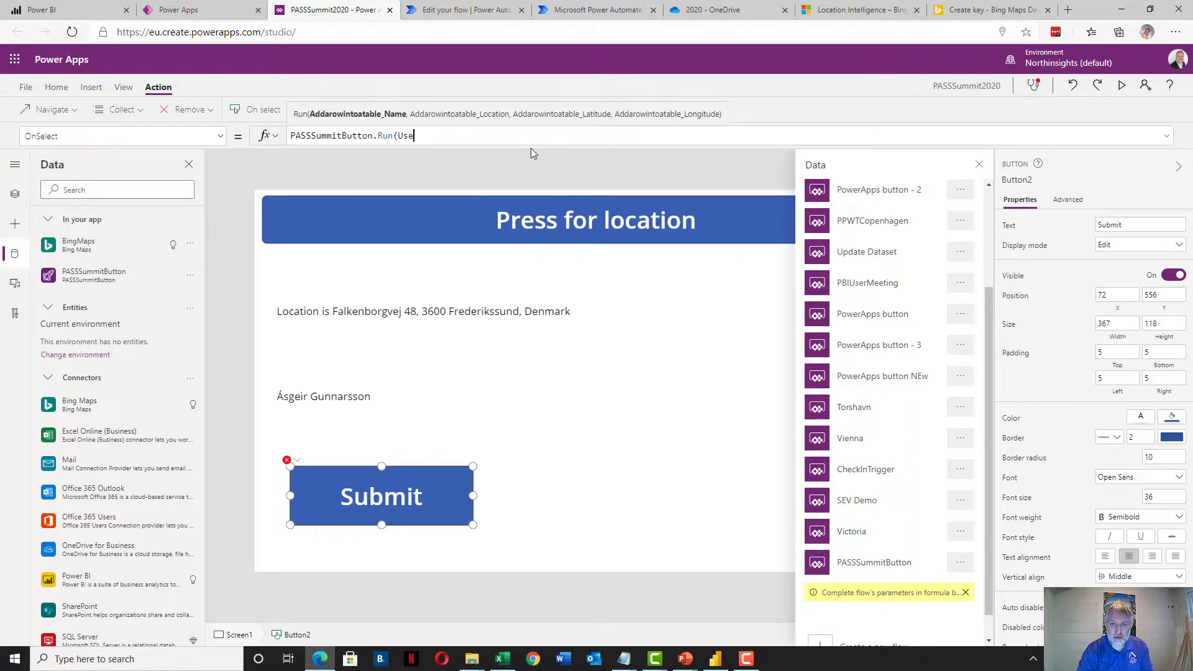
type("r()")
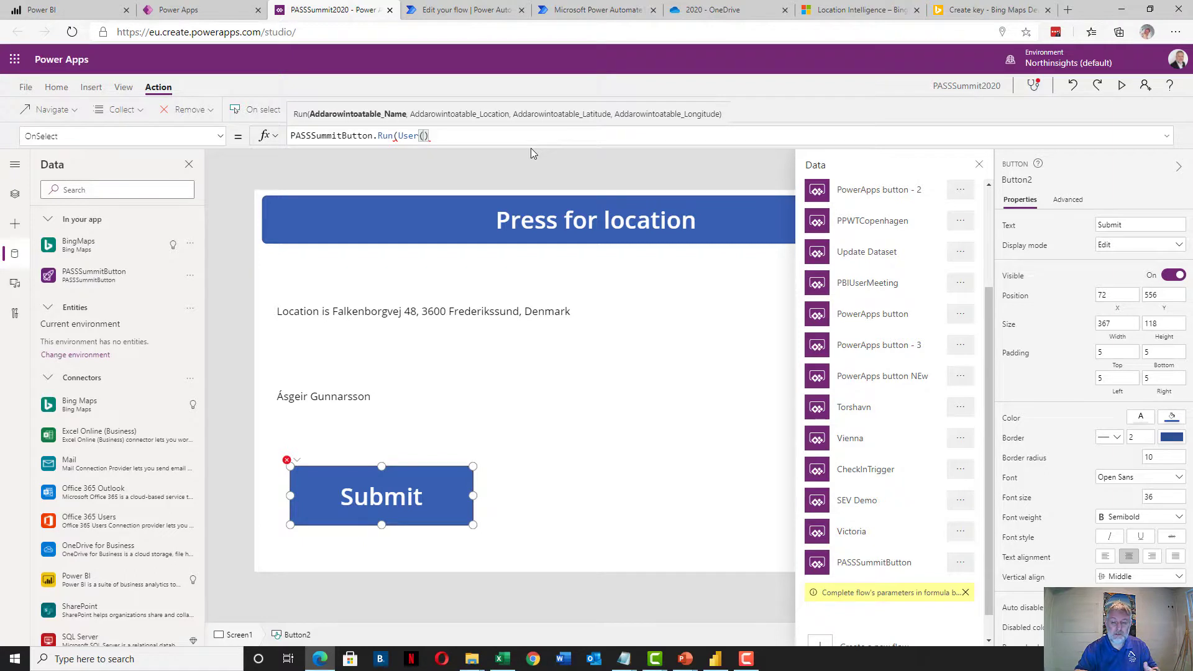
type(".")
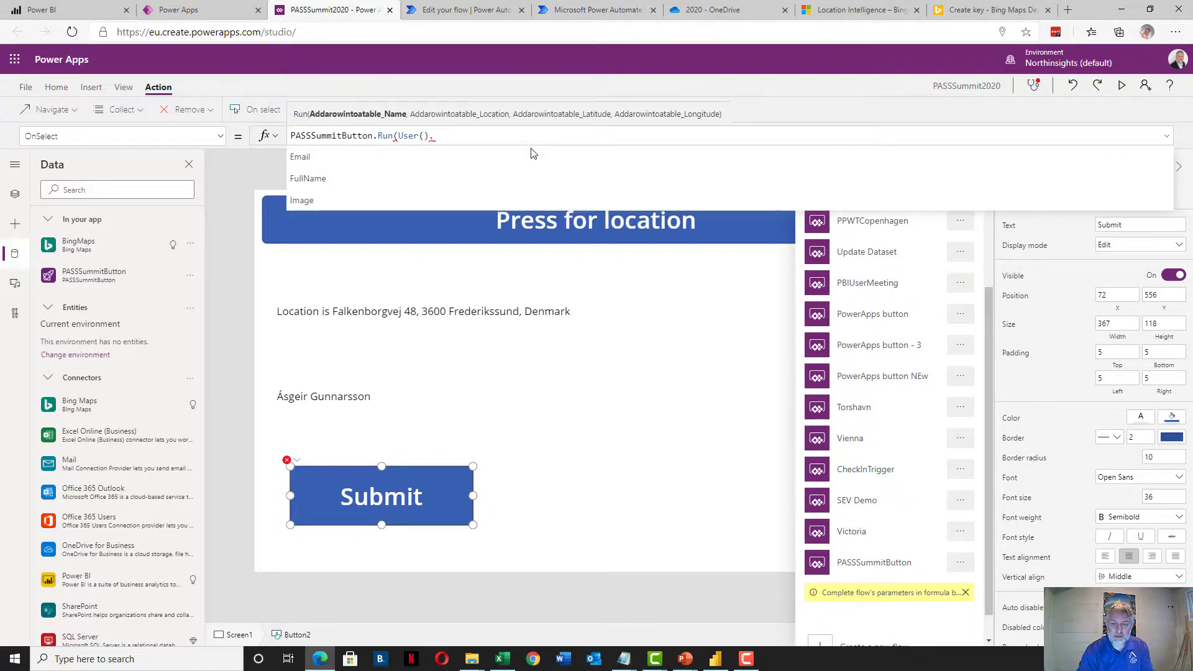
key("Down")
key("Return")
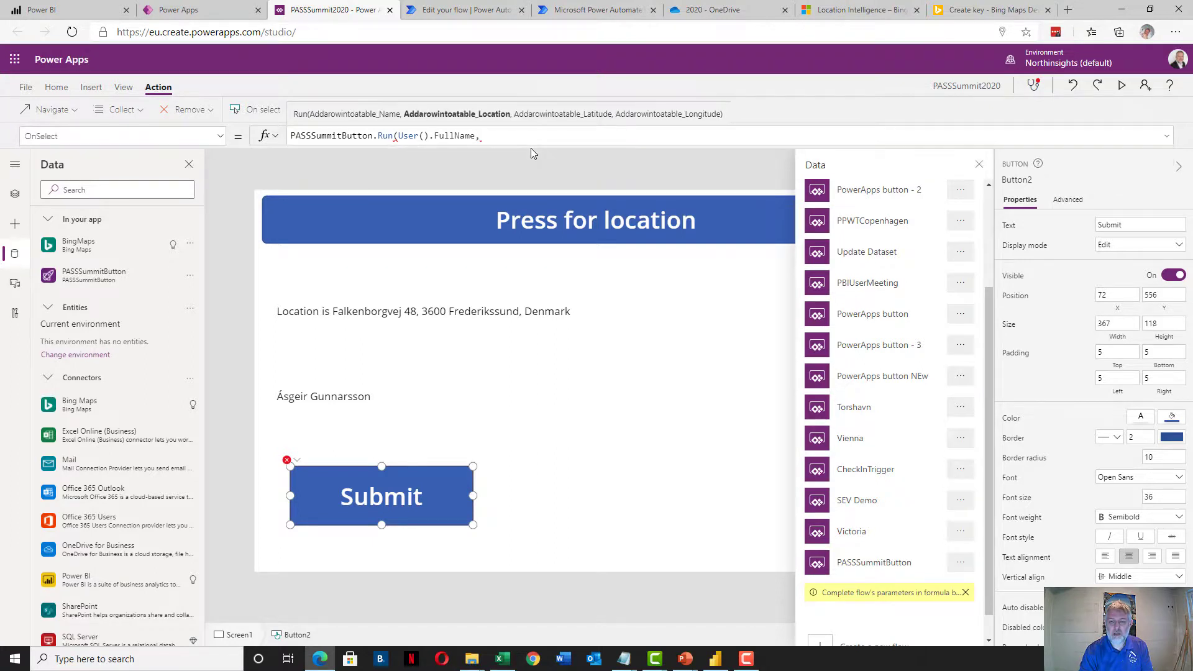
type("Location.")
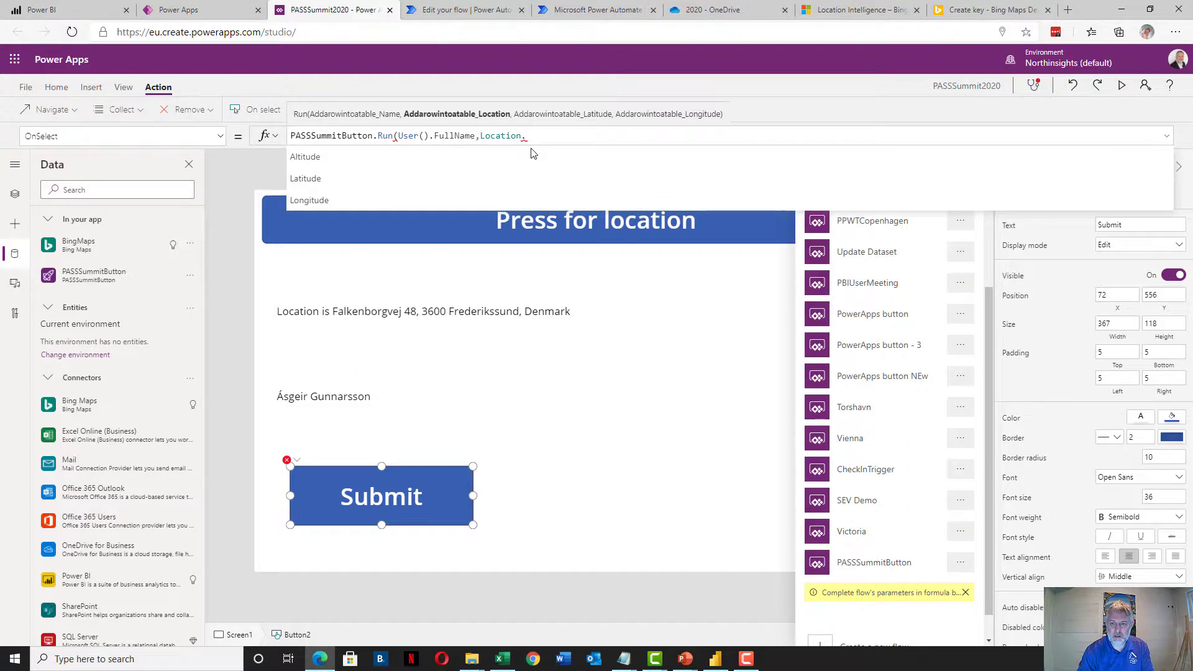
type("Latitude")
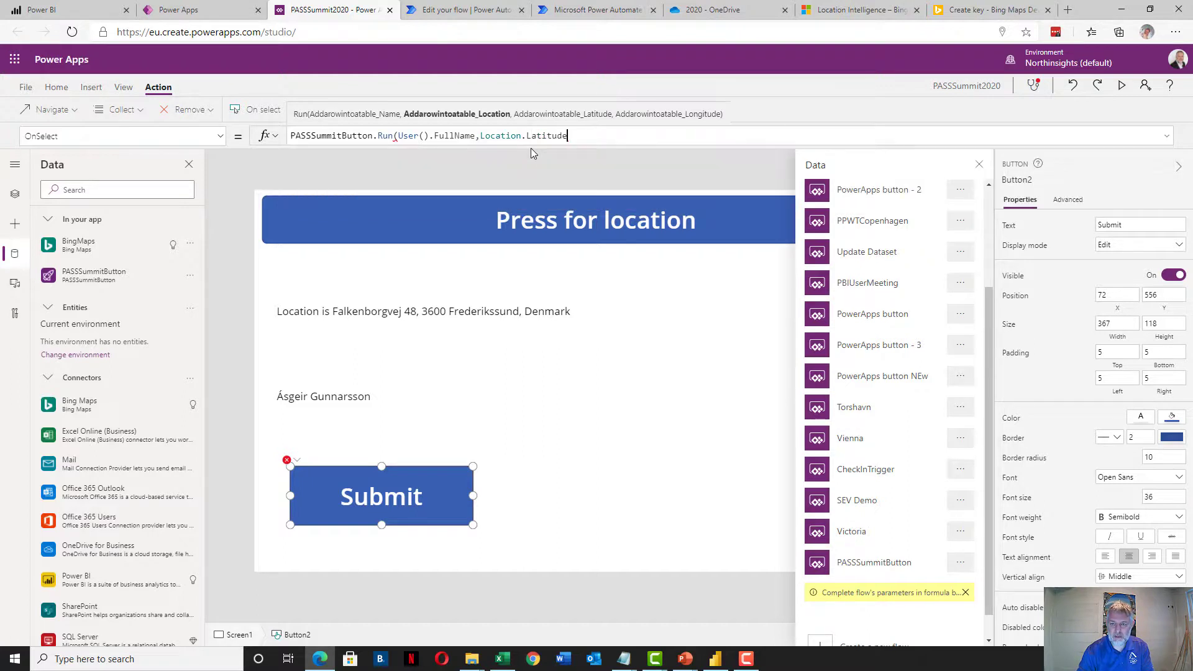
type(",Location")
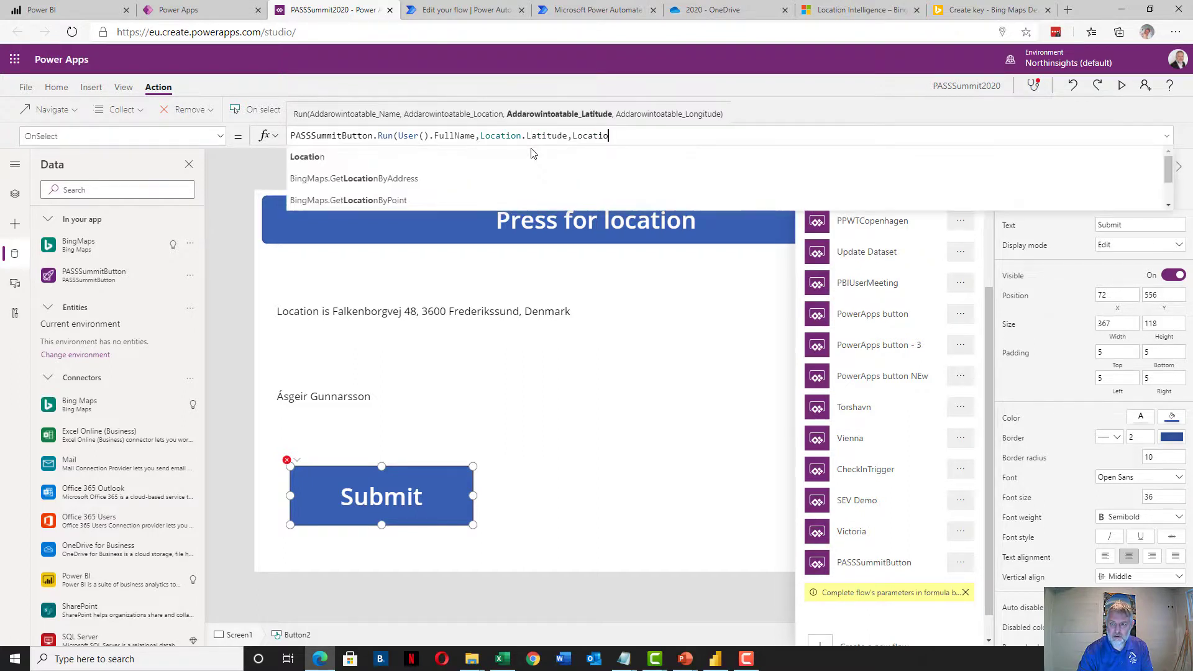
type(".")
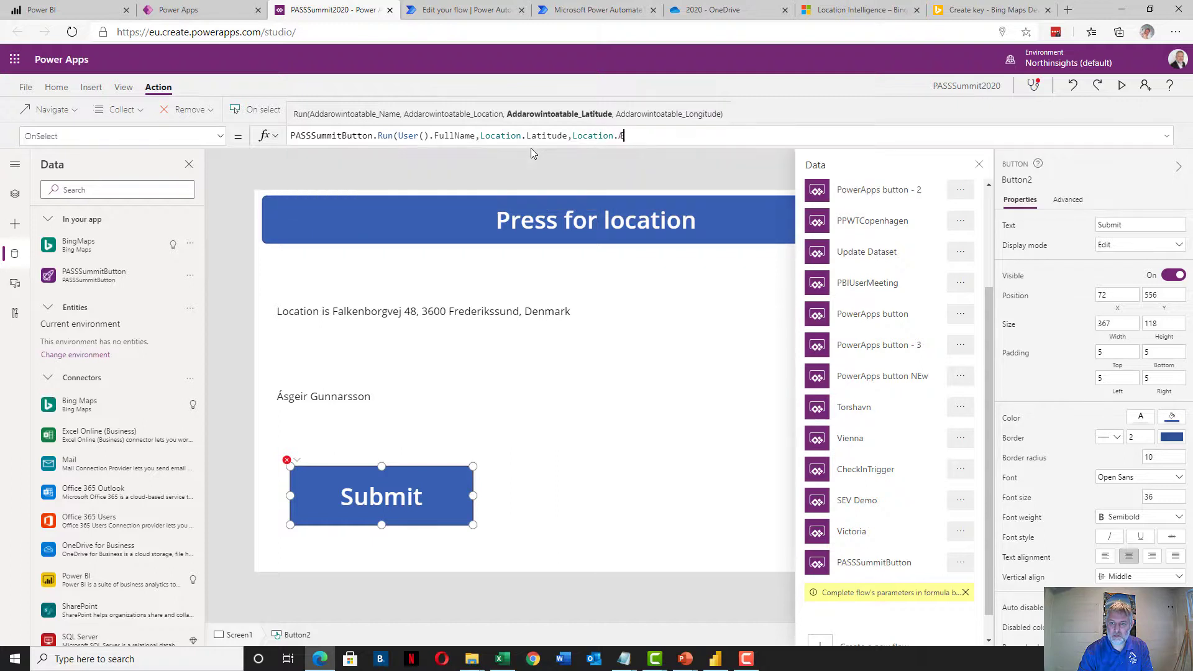
type("Long")
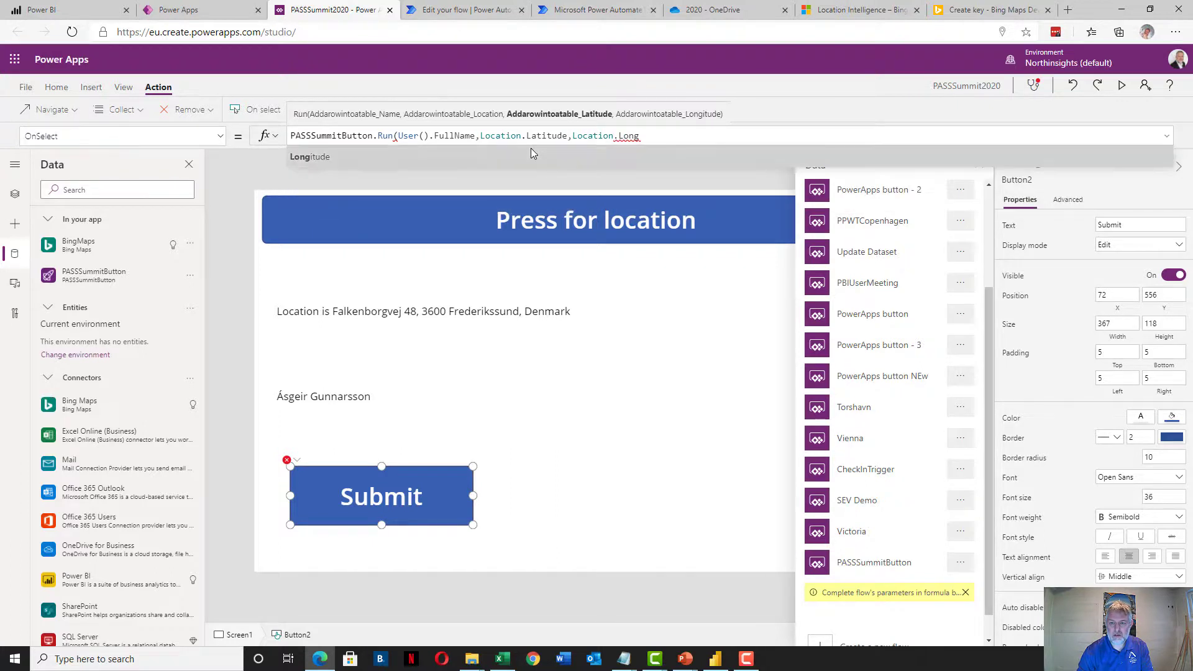
key("Tab")
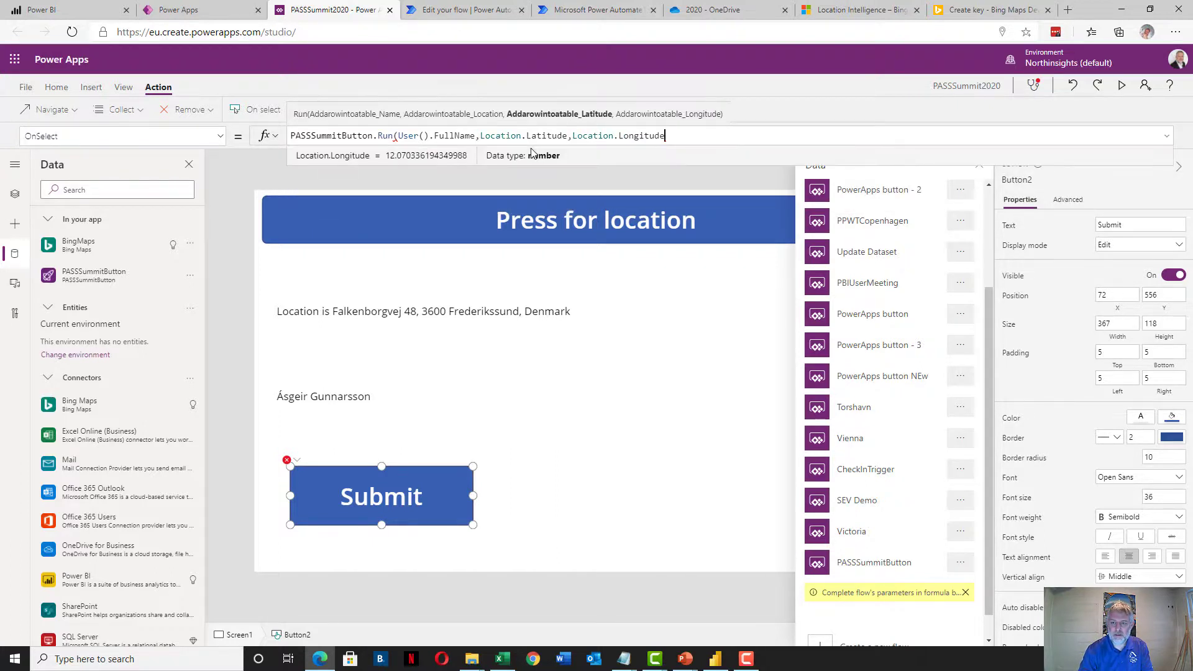
type(")")
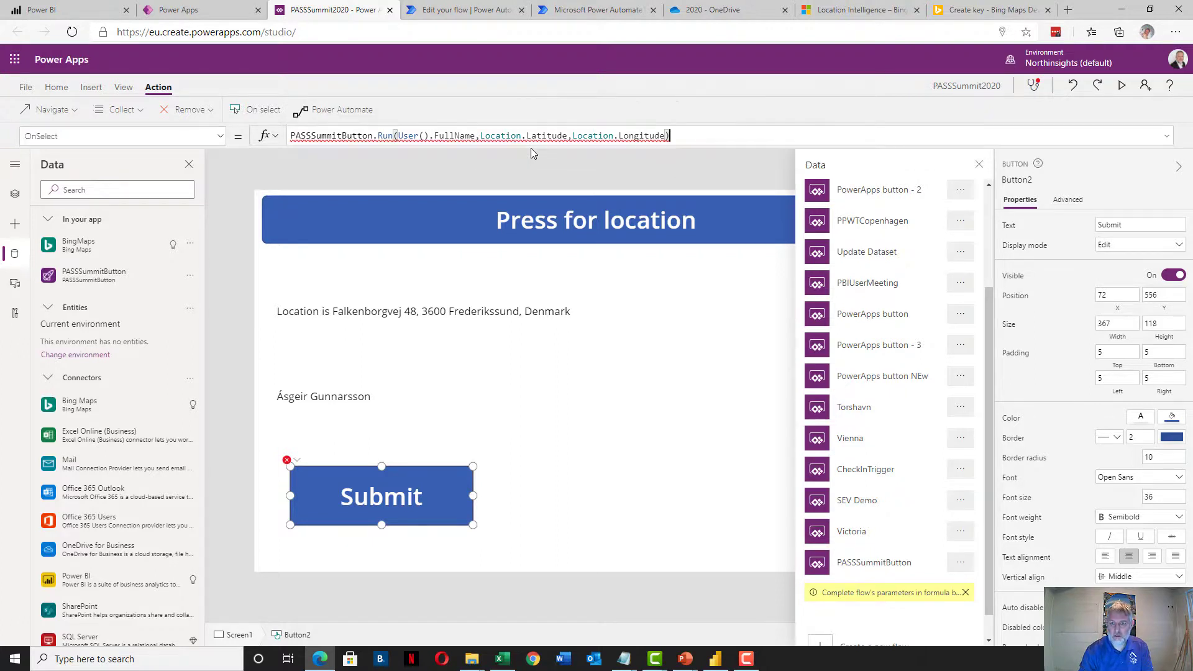
key("Left")
key("Left")
key("Left")
key("Left")
key("Left")
key("Left")
key("Left")
key("Left")
key("Left")
key("Left")
key("Left")
key("Left")
key("Left")
key("Left")
key("Left")
key("Left")
key("Left")
key("Left")
key("Left")
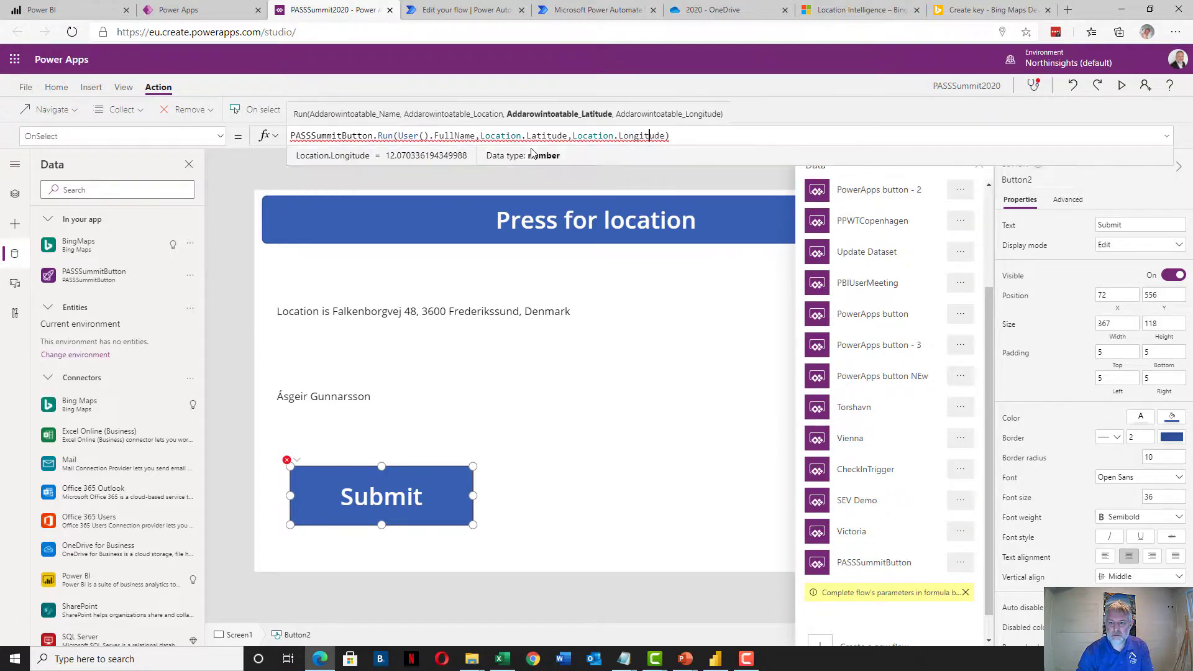
key("Left")
key("Left")
key("Left")
key("Left")
key("Left")
key("Left")
key("Left")
key("Left")
key("Left")
key("Left")
key("Left")
key("Left")
key("Left")
key("Left")
key("Left")
key("Left")
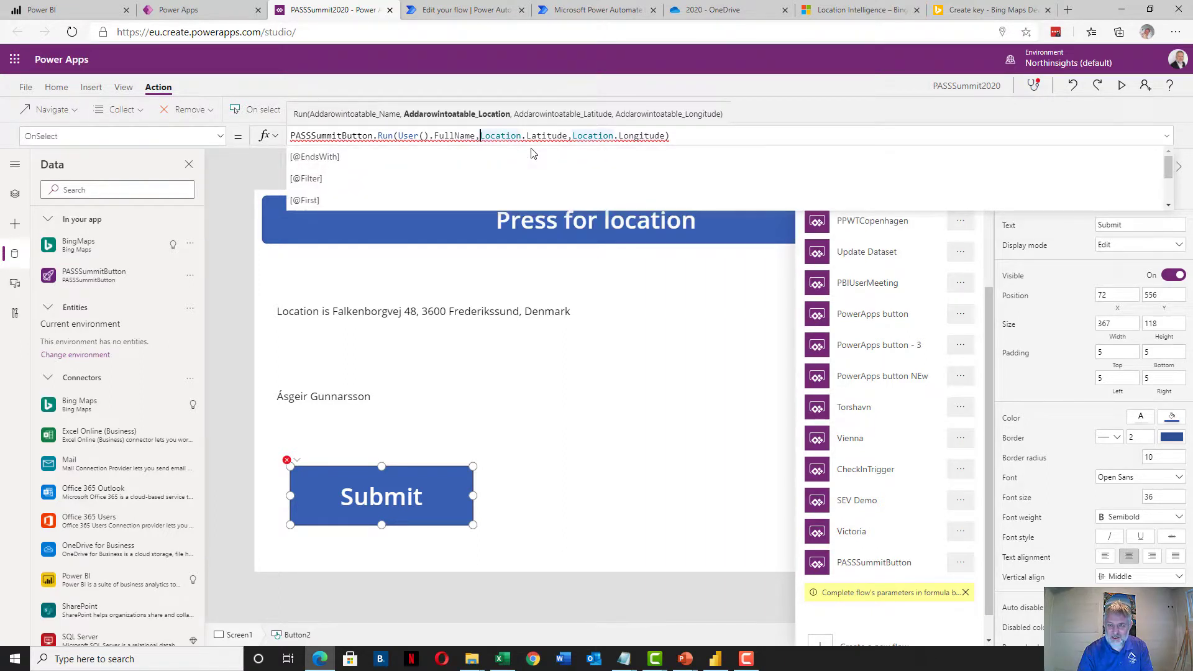
Insert myLocation.name as the second argument and finish editing the OnSelect formula
type(",")
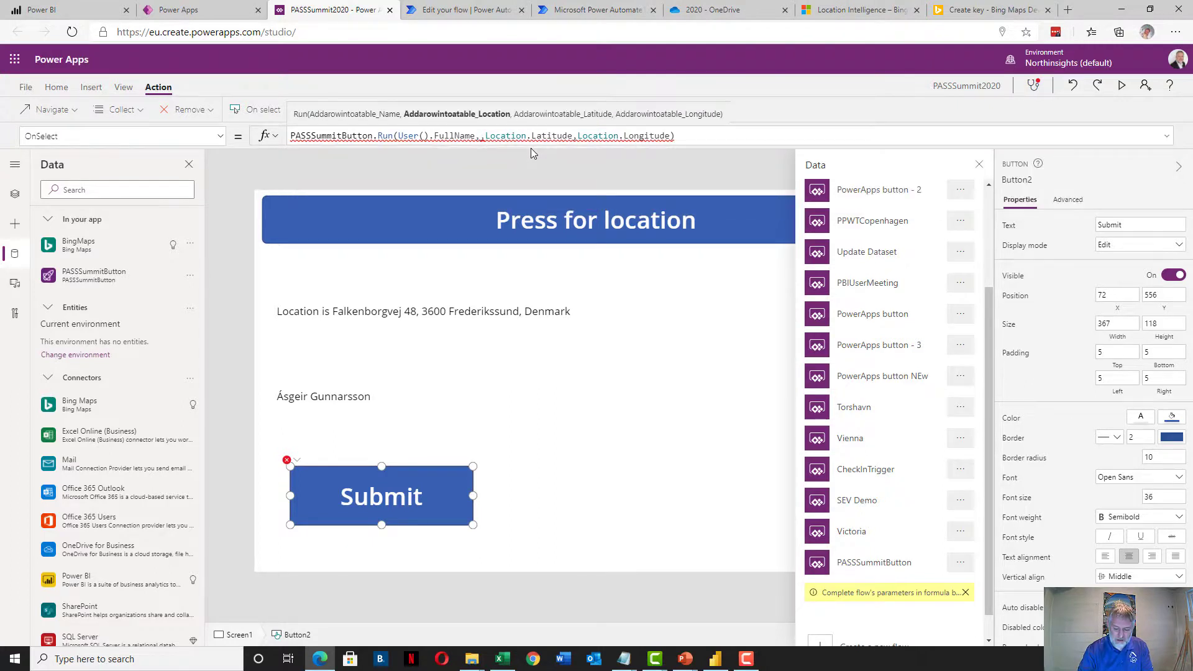
type("mylo")
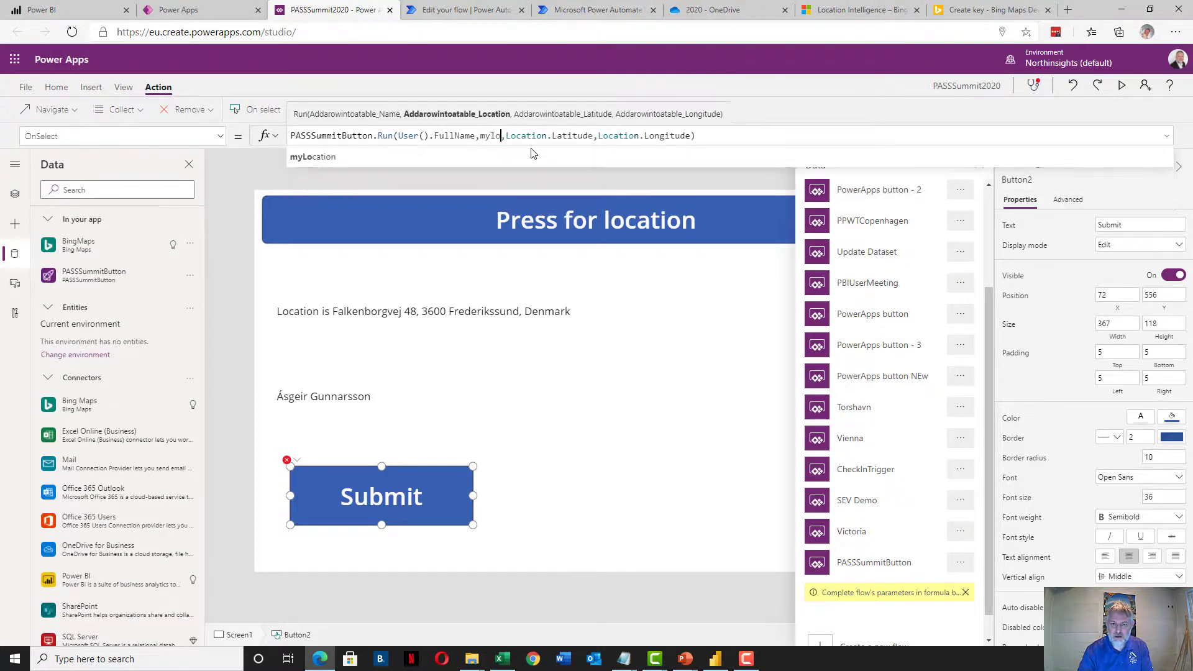
left_click(532, 156)
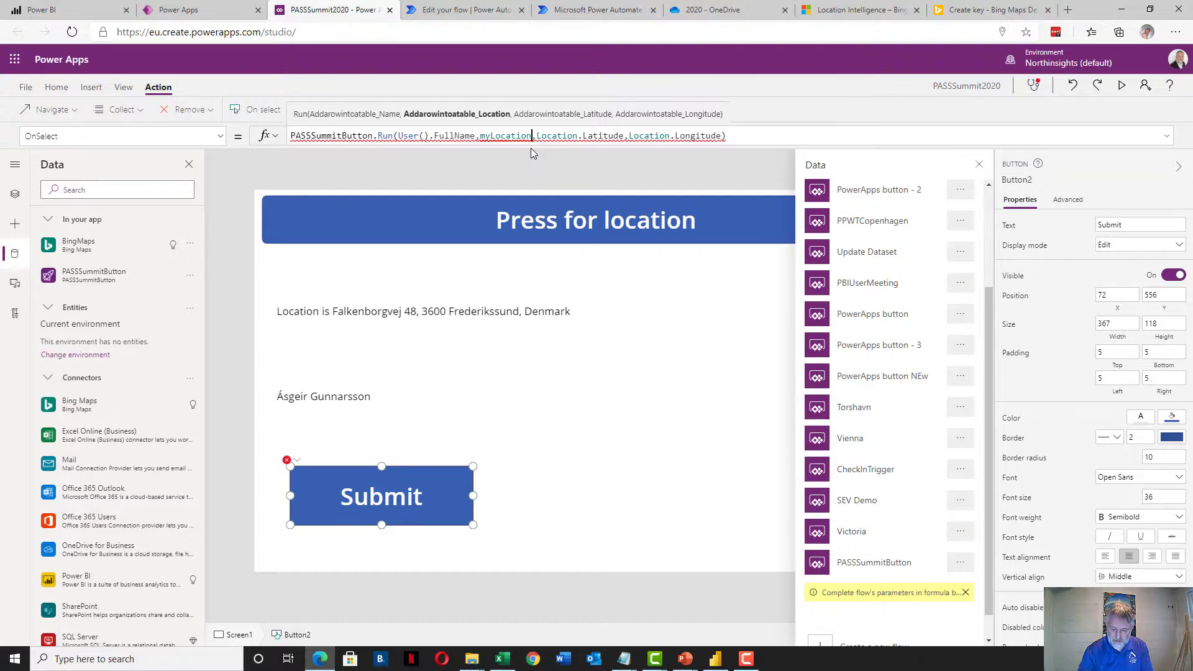
type(".name")
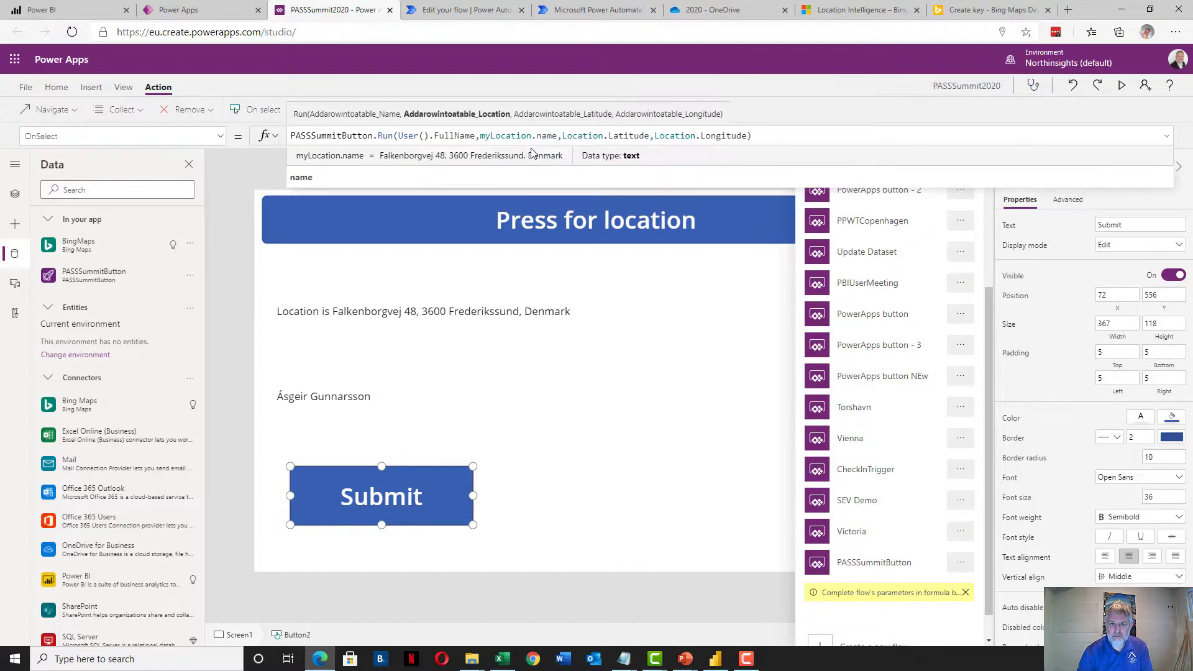
key("Down")
key("Return")
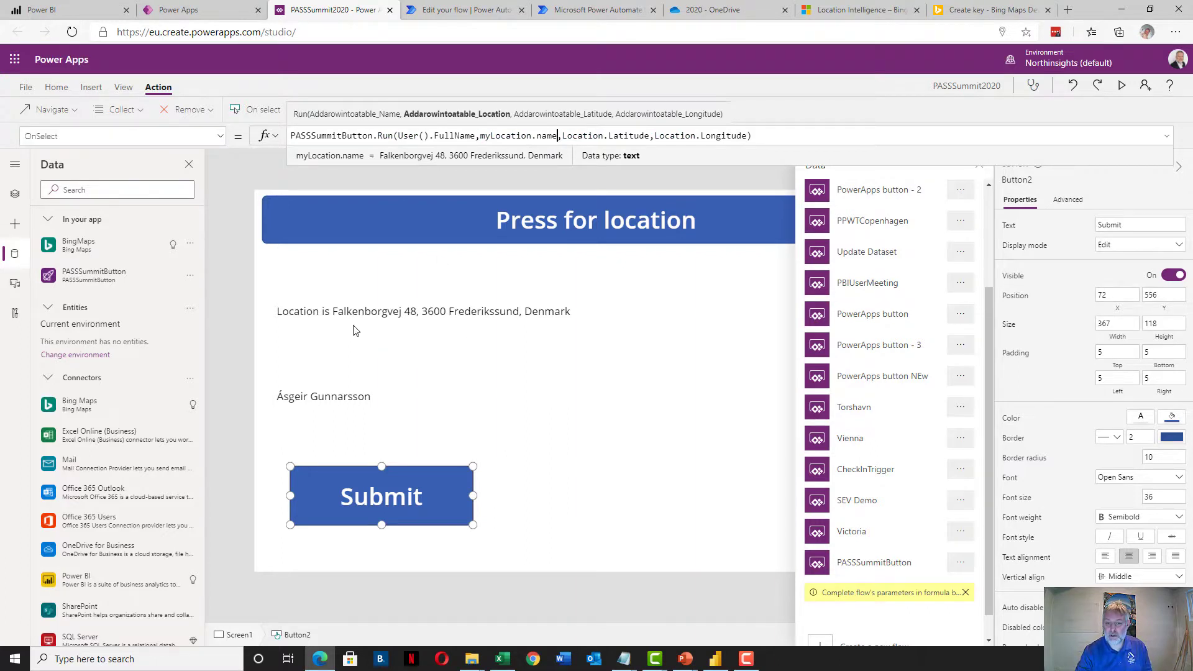
left_click(767, 137)
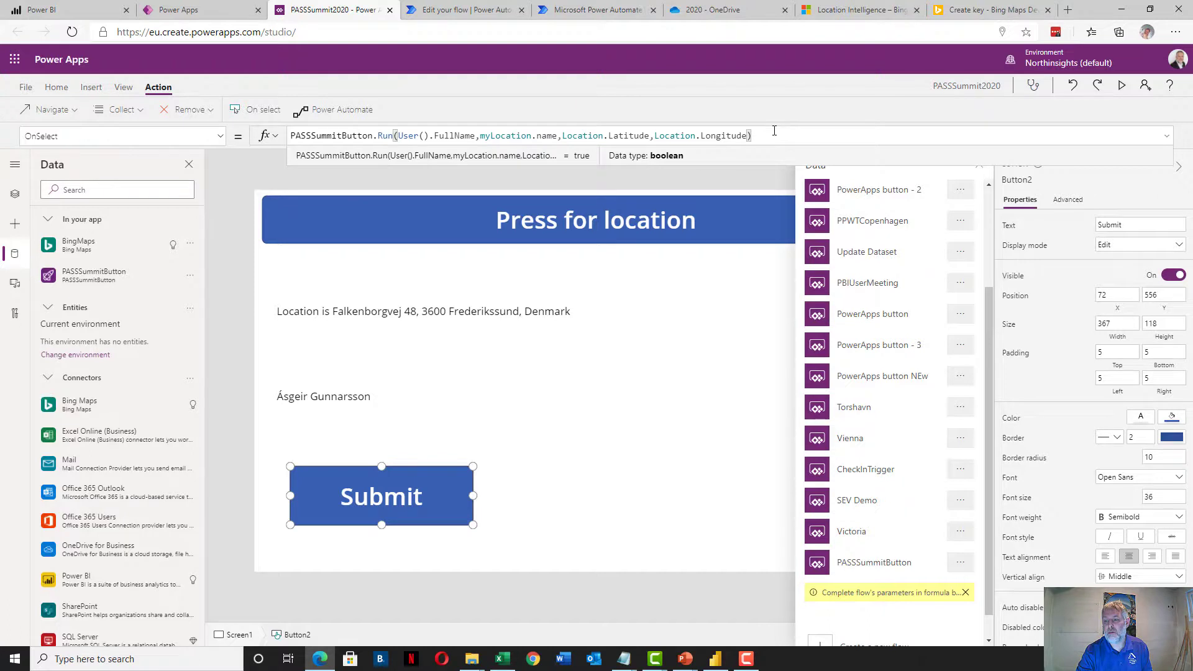
left_click(534, 350)
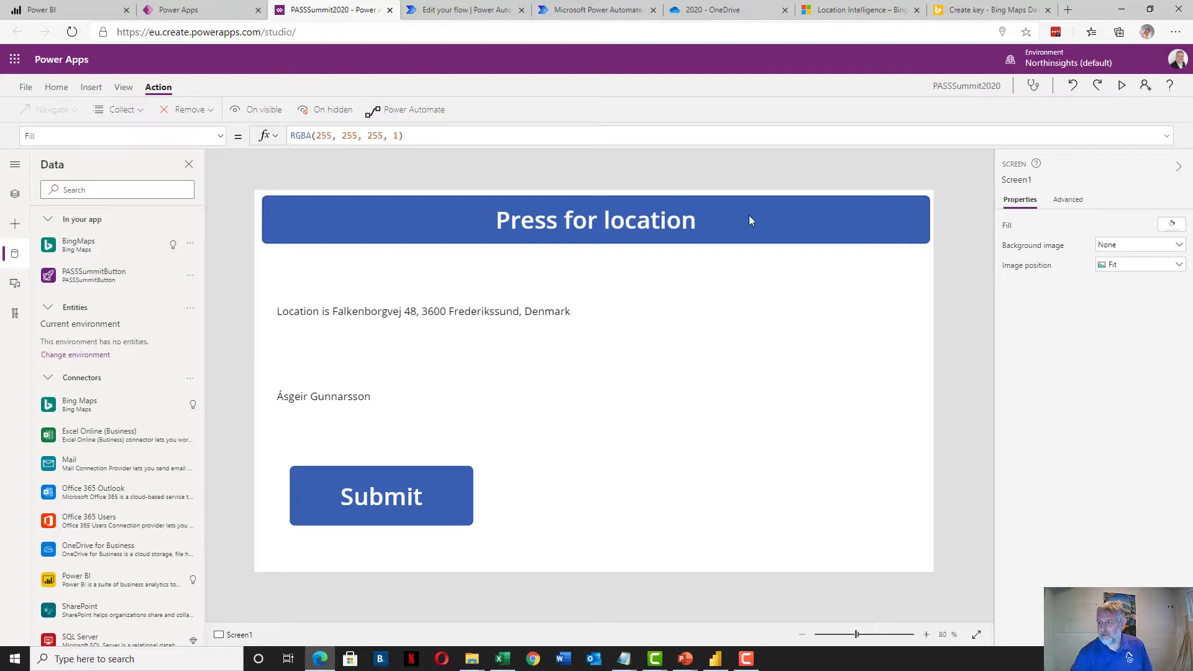
Preview the app, fetch the current location, submit it, then switch to the OneDrive 2020 folder
left_click(1119, 87)
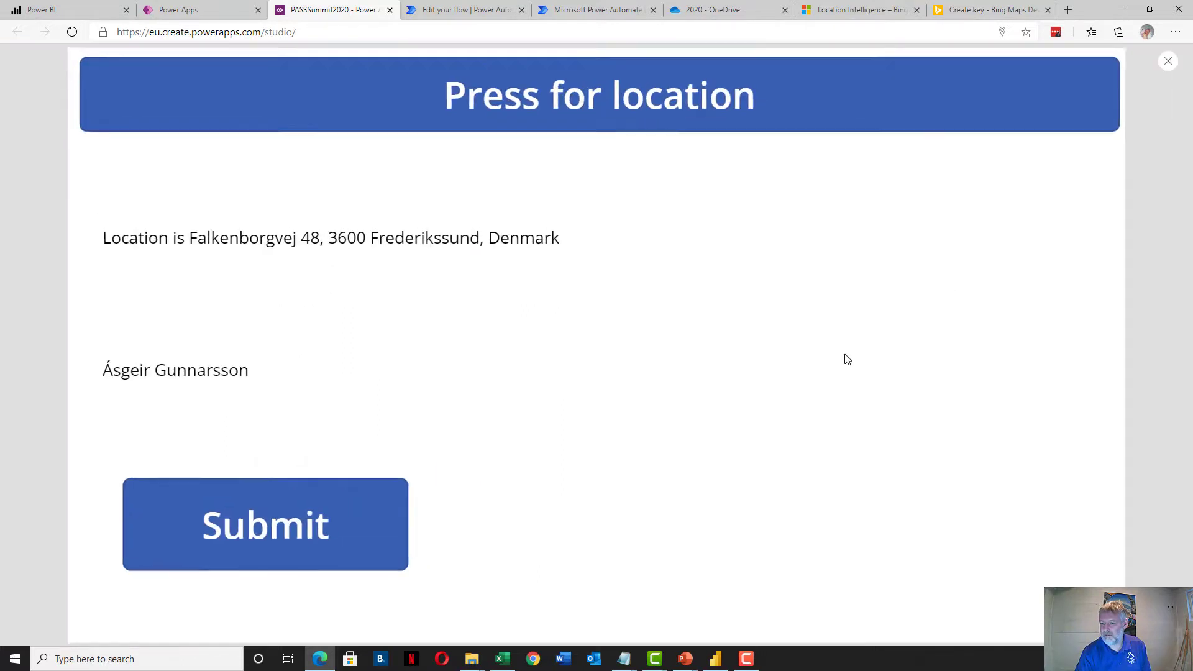
left_click(401, 108)
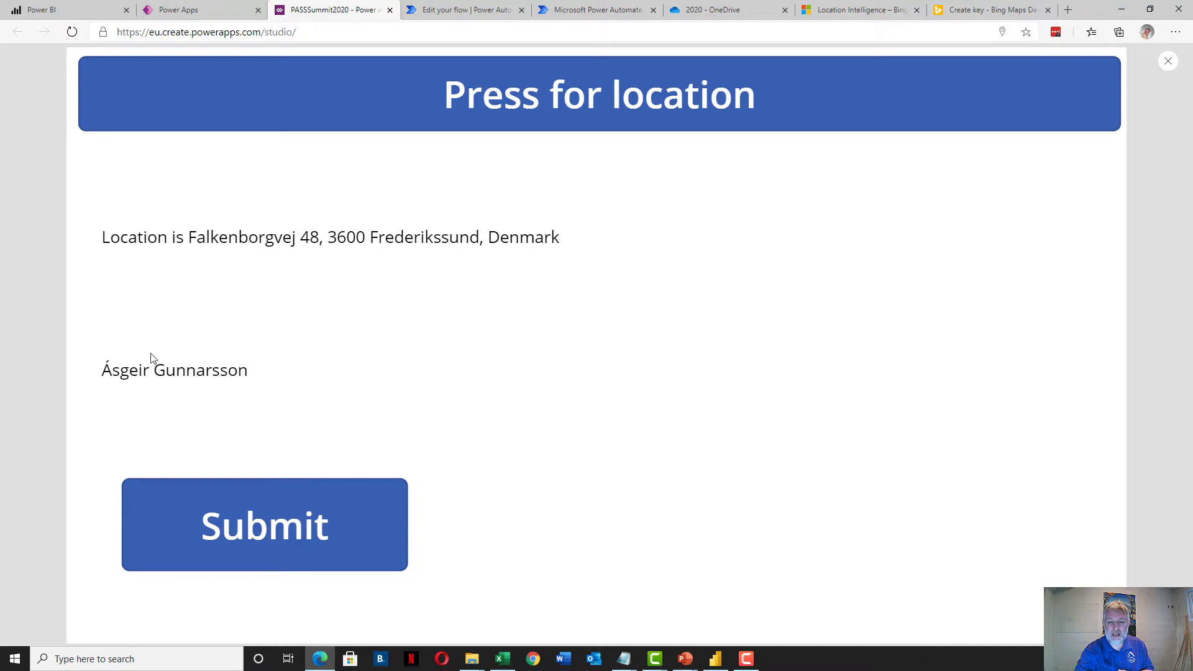
left_click(275, 519)
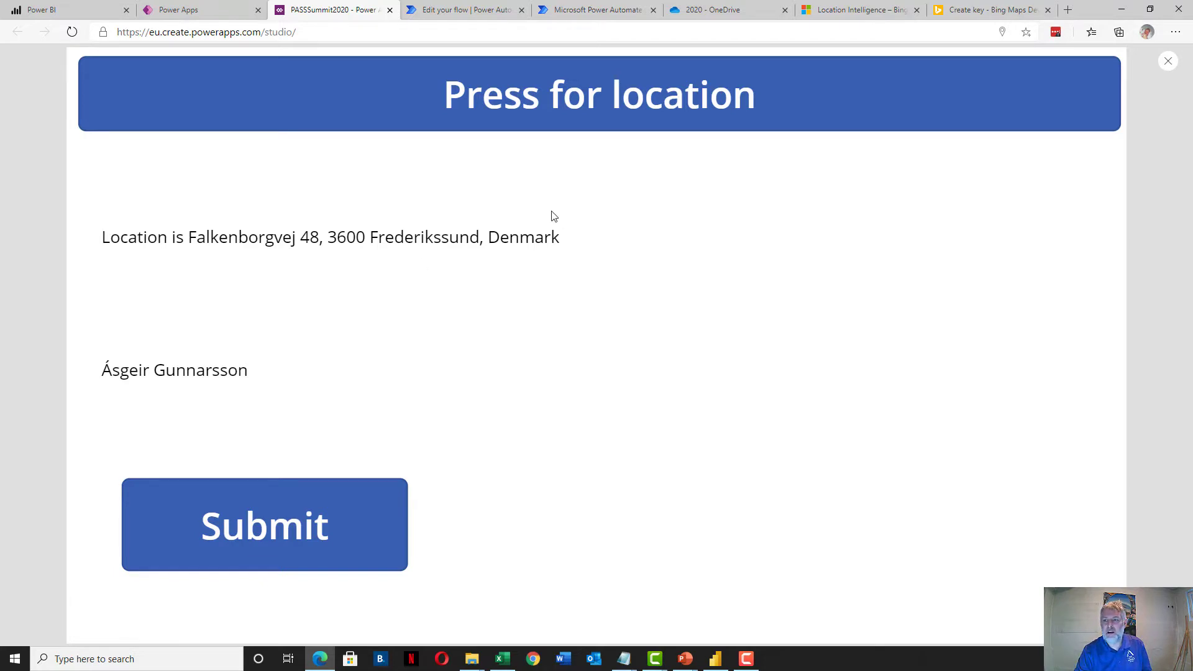
left_click(687, 13)
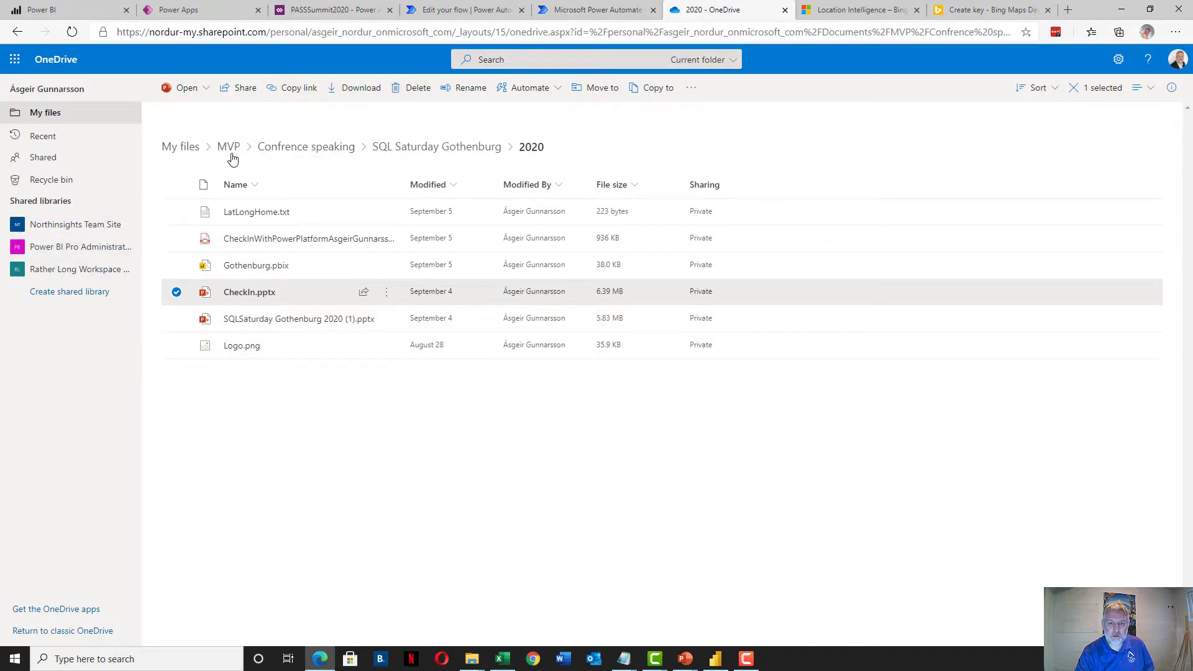
Navigate Documents > CheckInApp > PASSSummit2020 and open PASSSummit2020.xlsx in Excel Online
left_click(187, 148)
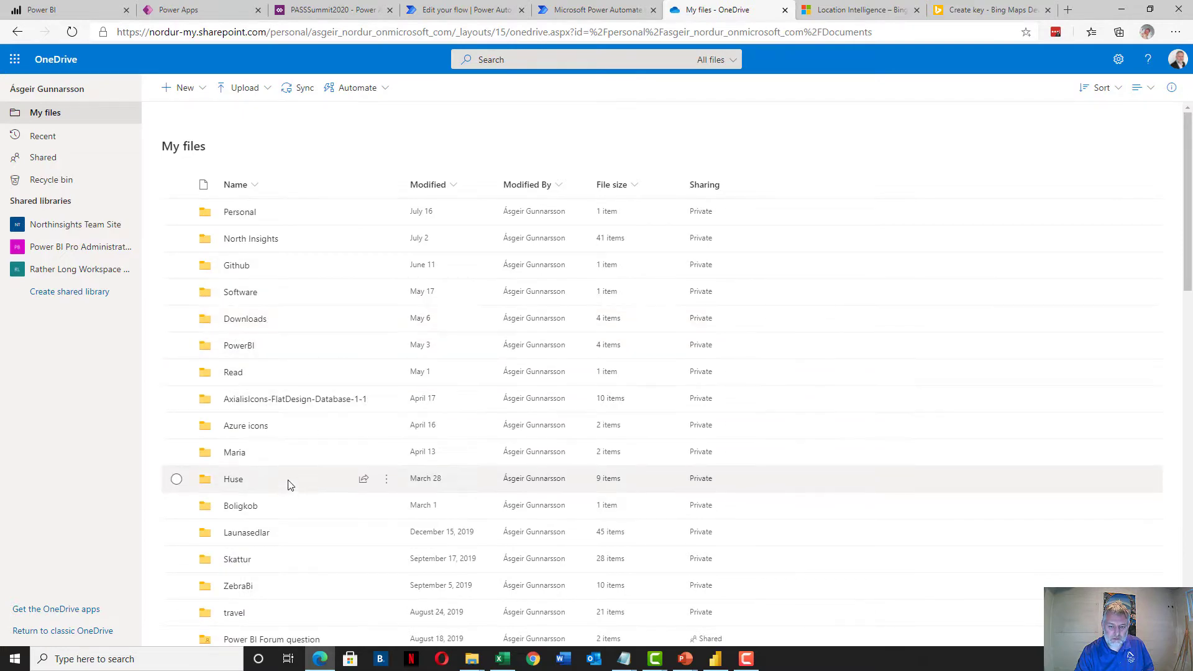
scroll(289, 482, "down", 3)
scroll(291, 441, "down", 2)
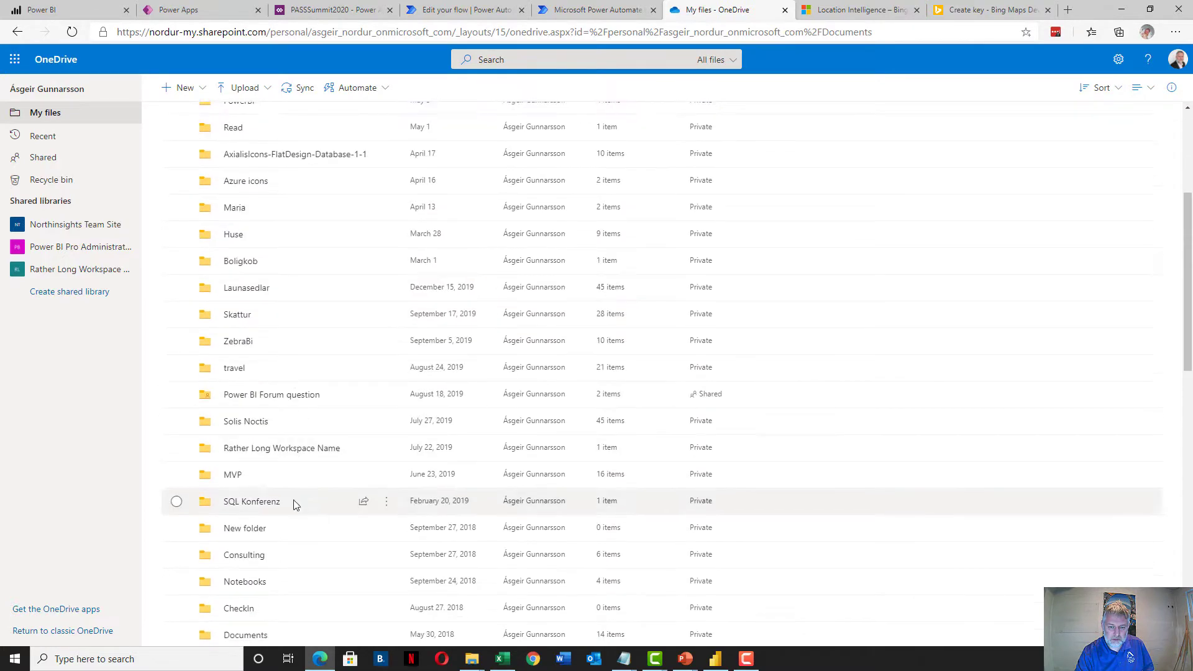
scroll(267, 559, "down", 2)
left_click(256, 556)
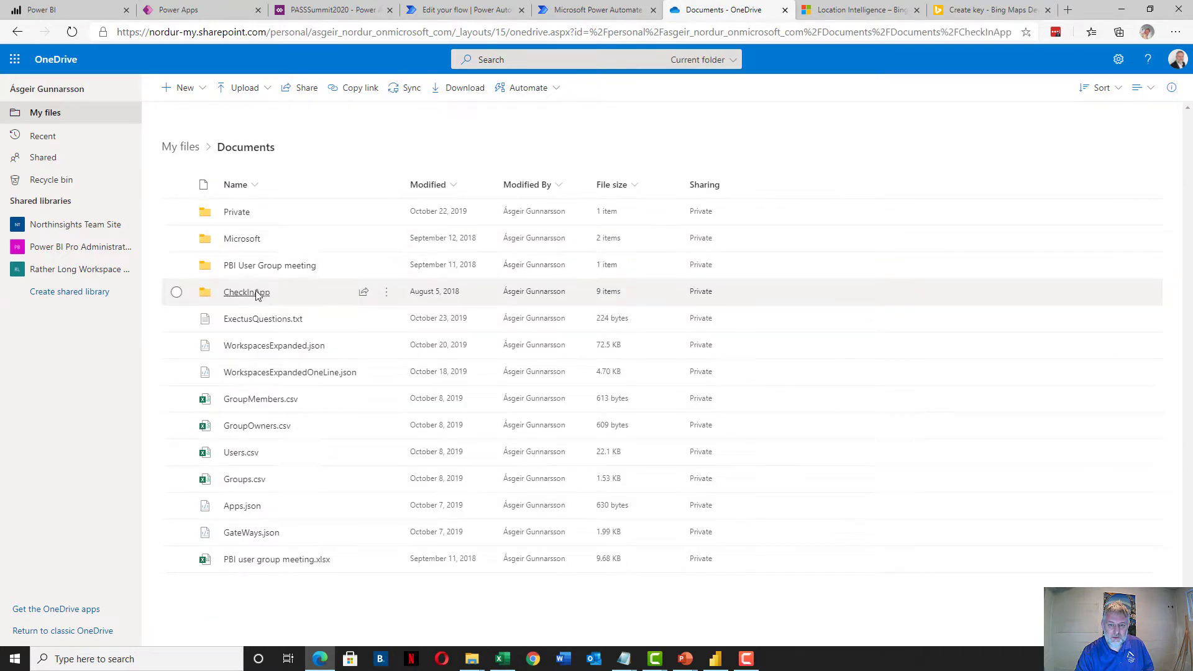
left_click(256, 293)
left_click(255, 241)
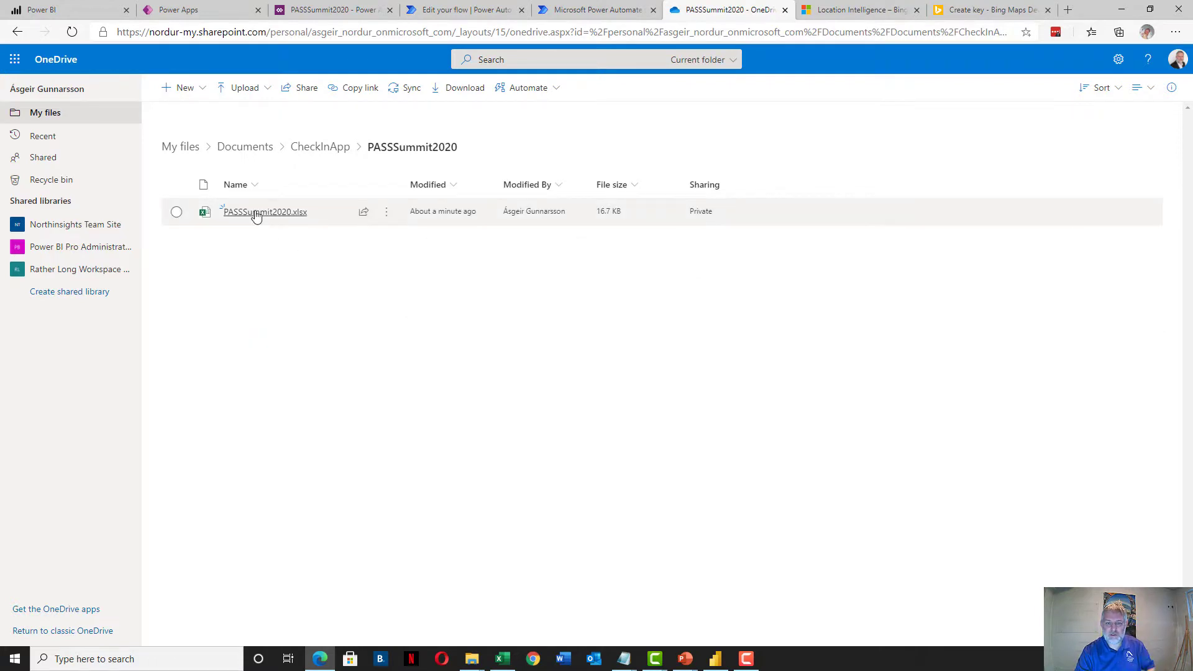
left_click(256, 213)
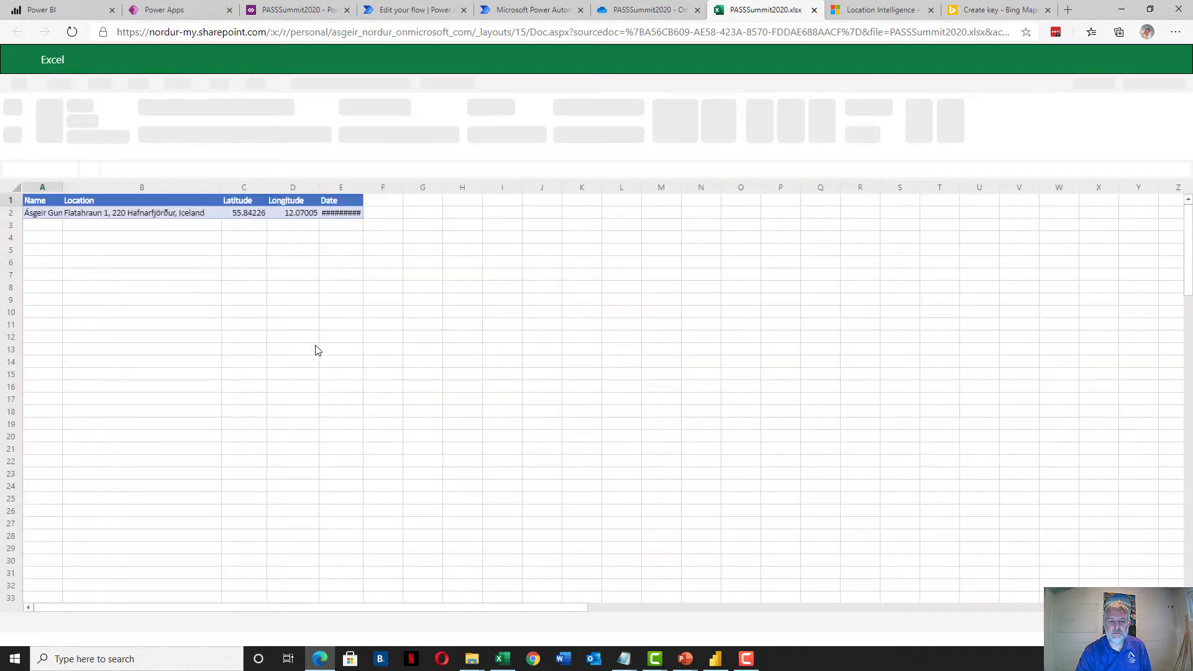
Inspect row 3's name, latitude, longitude and date cells, then close the workbook
left_click(50, 228)
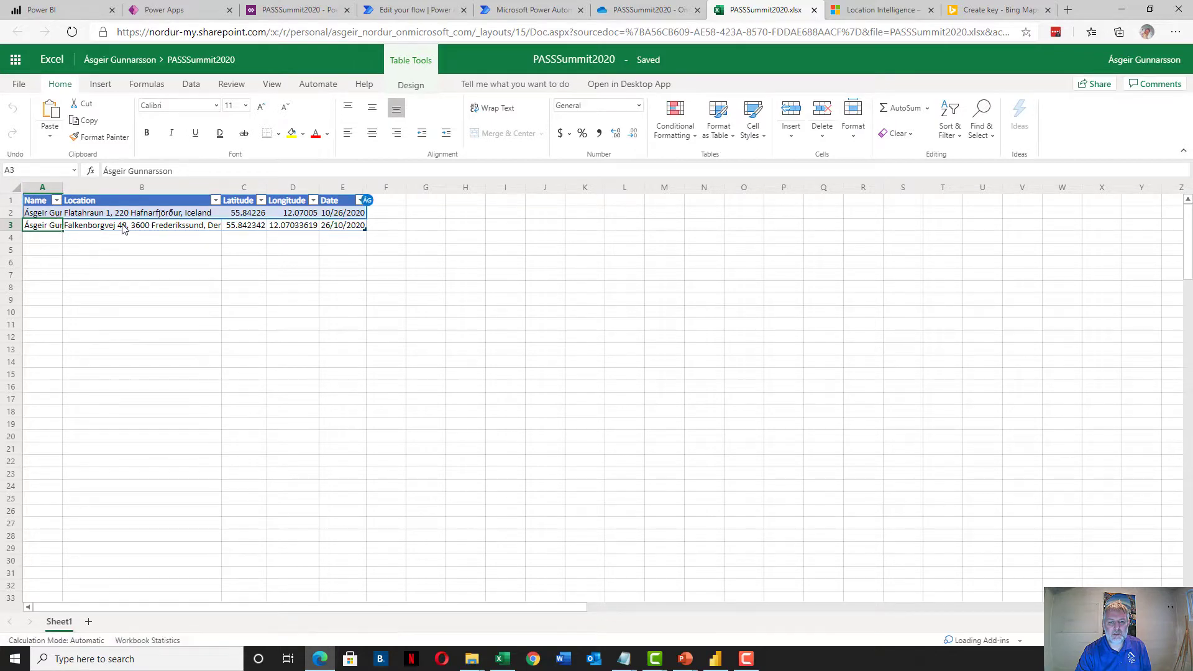
left_click(236, 228)
left_click(302, 226)
left_click(354, 230)
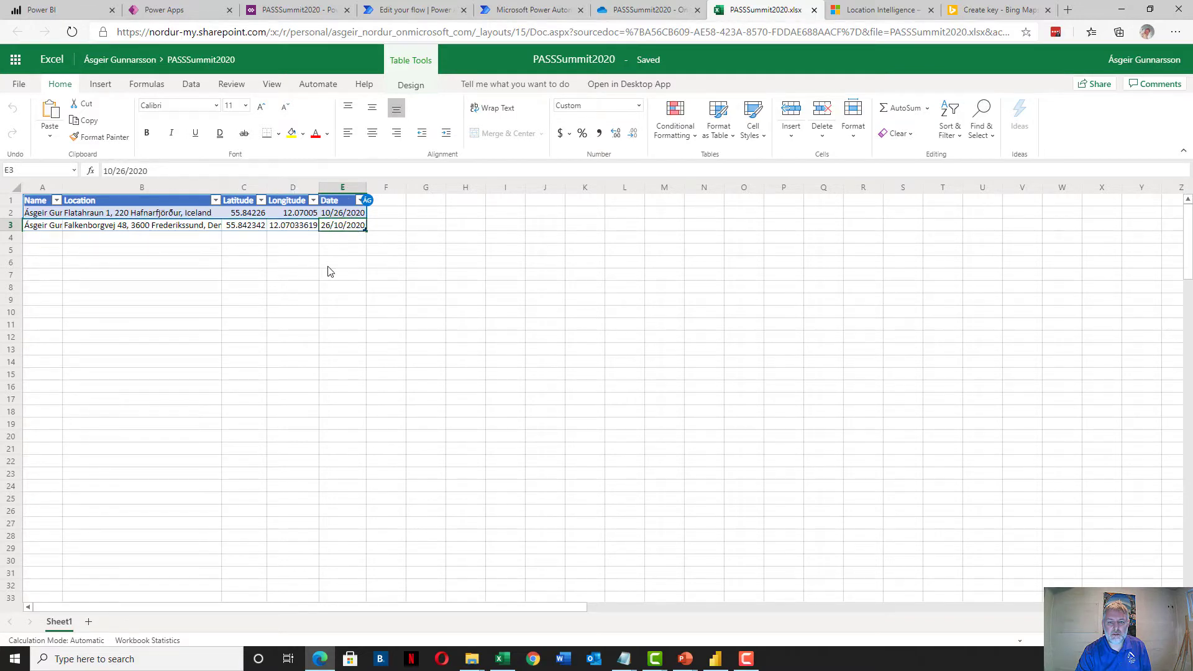
left_click(814, 9)
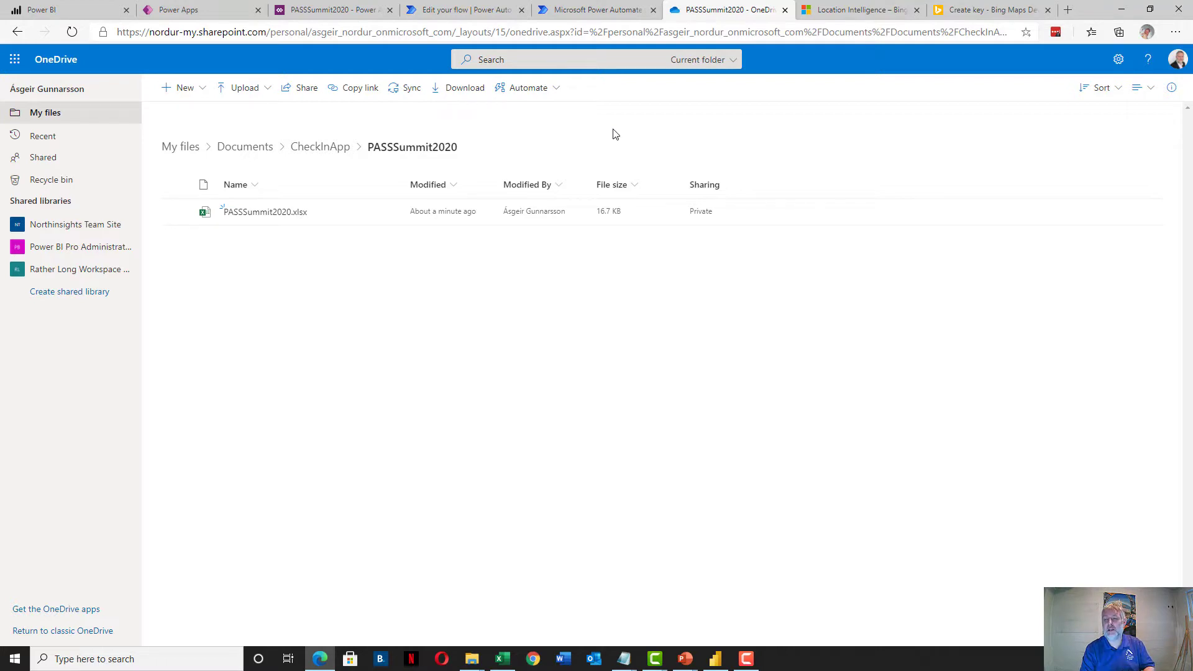
Reload the PASS Virtual Summit 2020 workspace and open the Passsummit2020 report
left_click(68, 9)
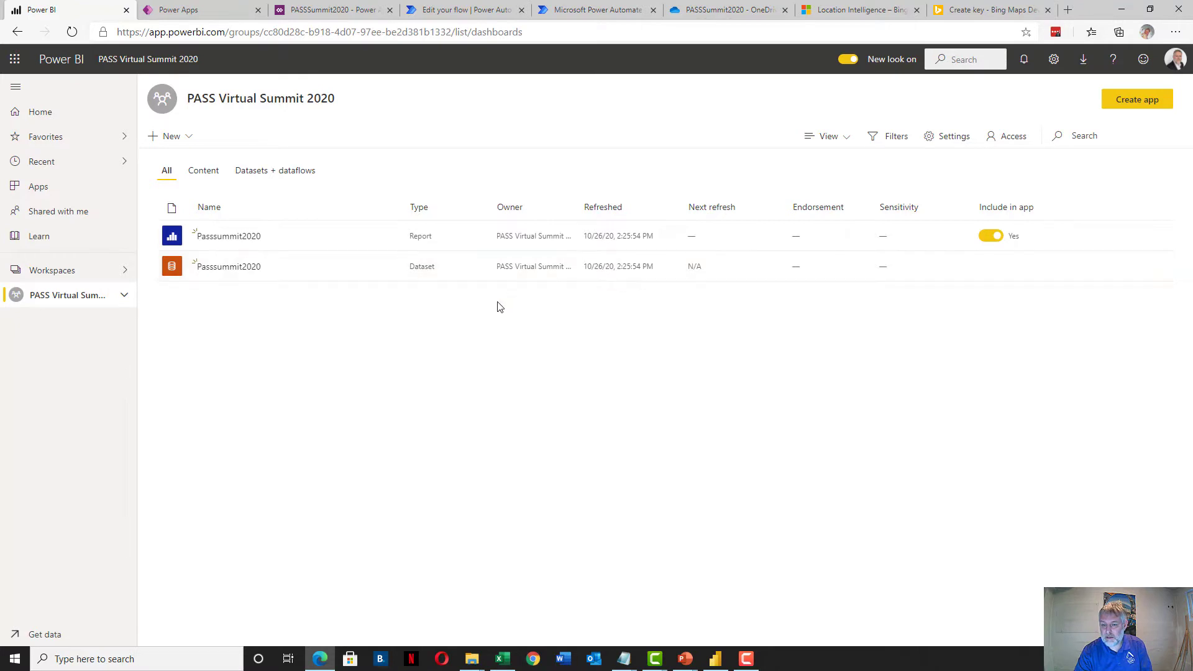
left_click(405, 32)
key("Return")
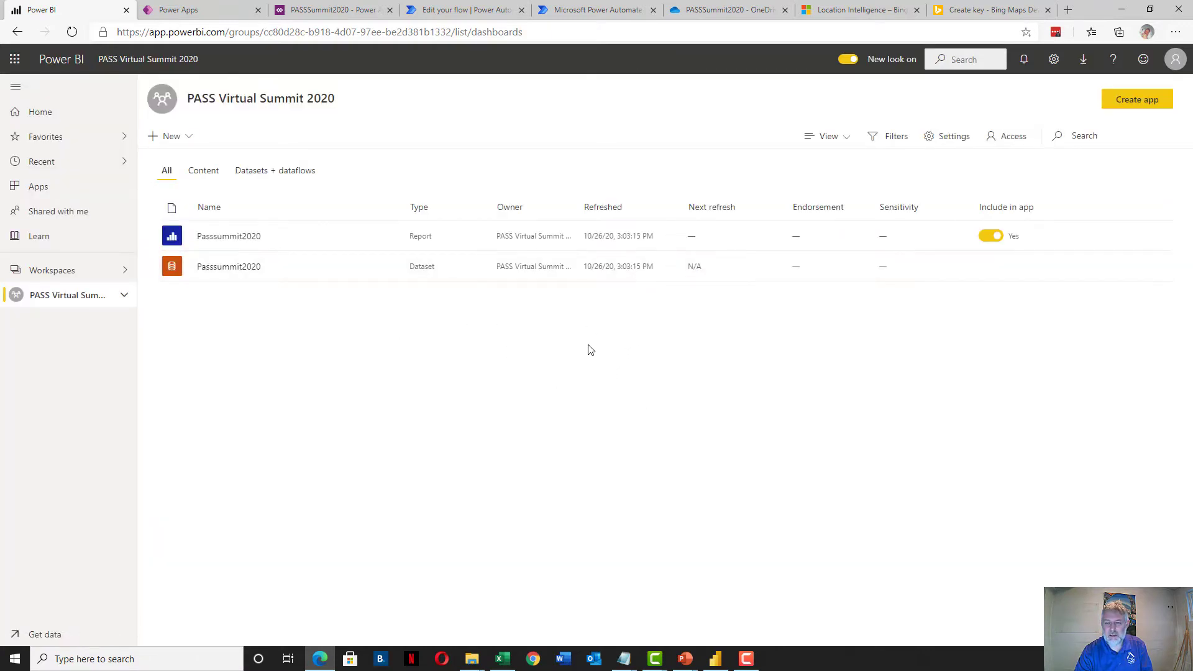
left_click(226, 236)
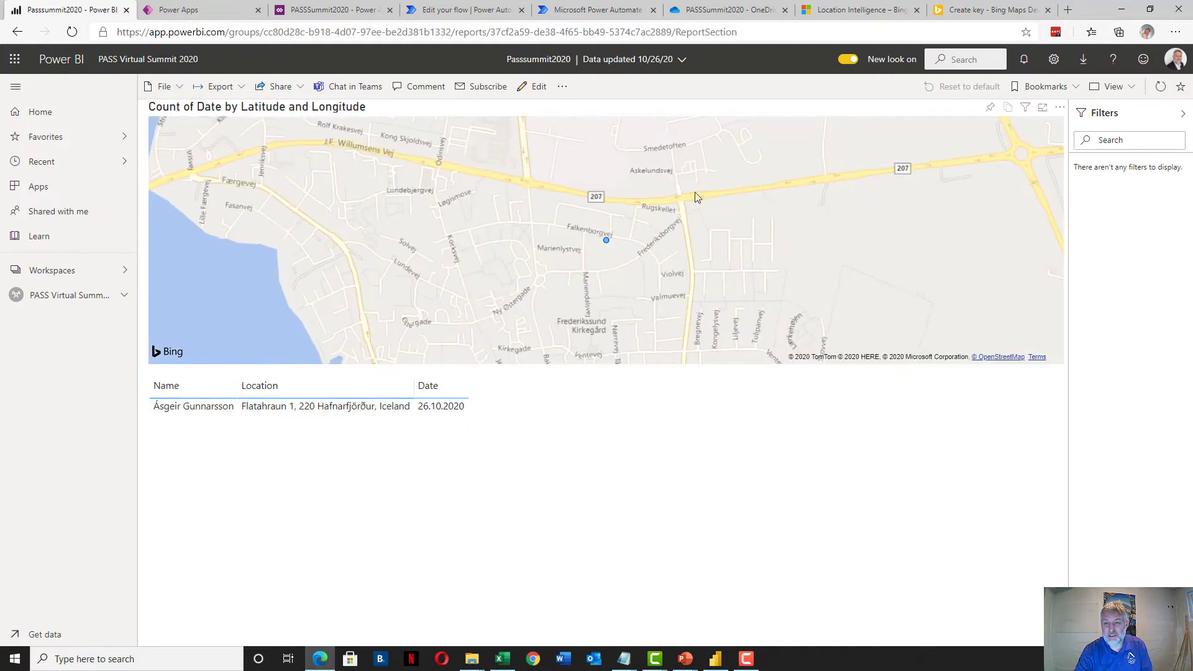
Look through the report's extra options and File menus, then reload the report page
left_click(562, 86)
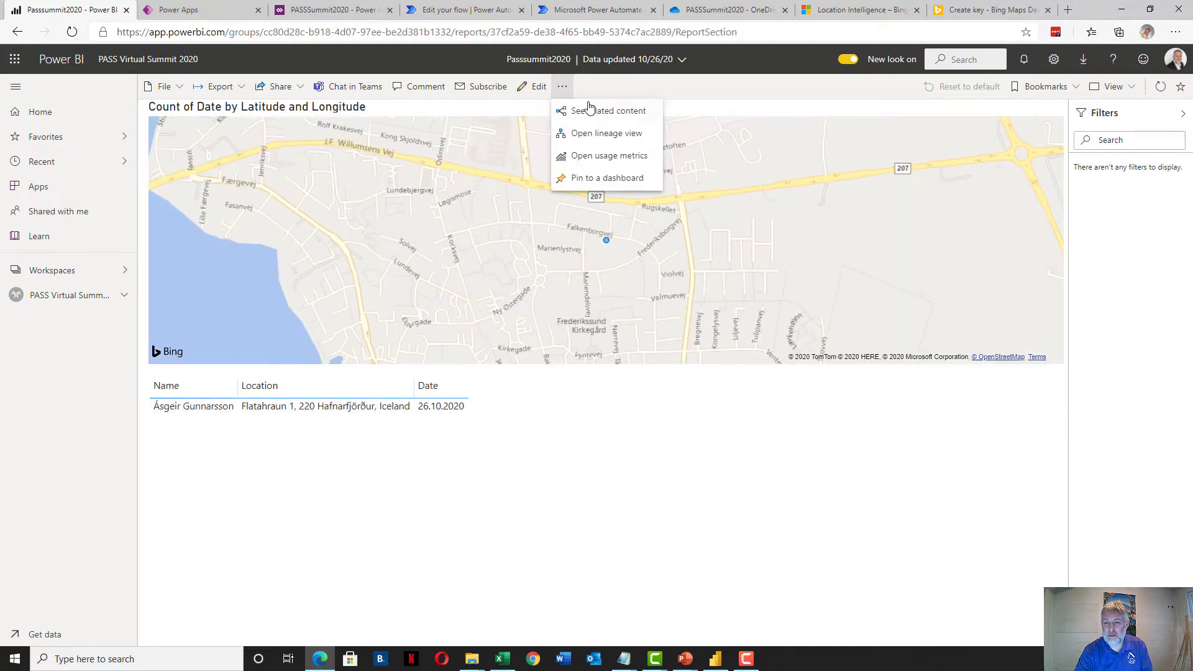
left_click(583, 85)
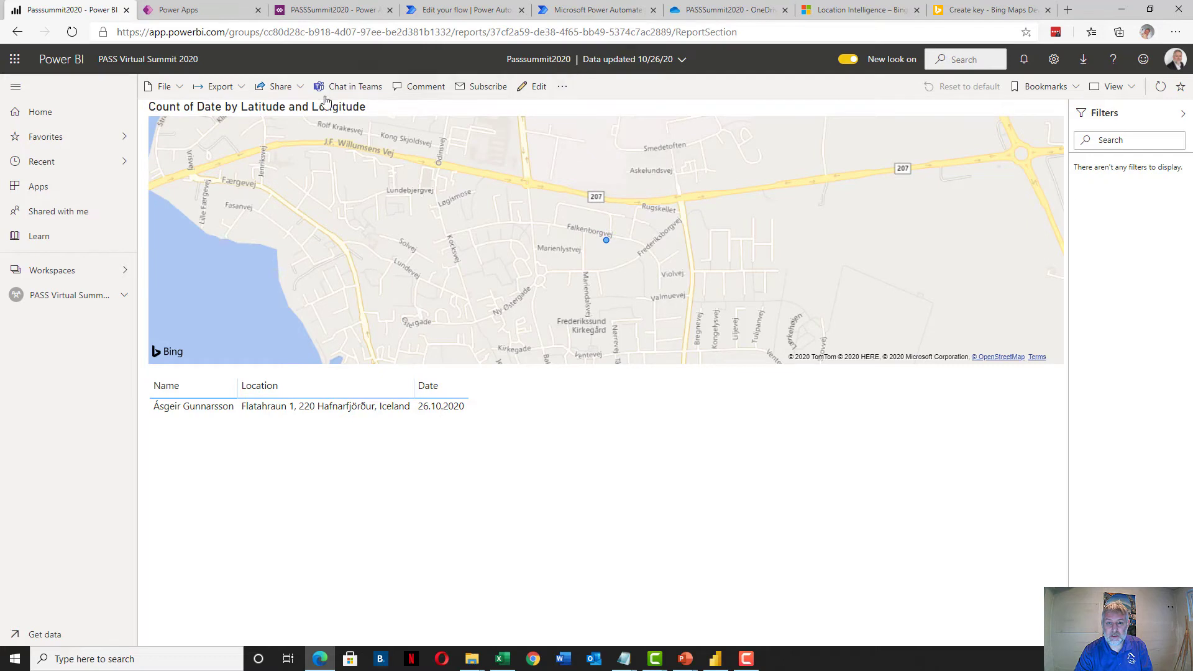
left_click(181, 93)
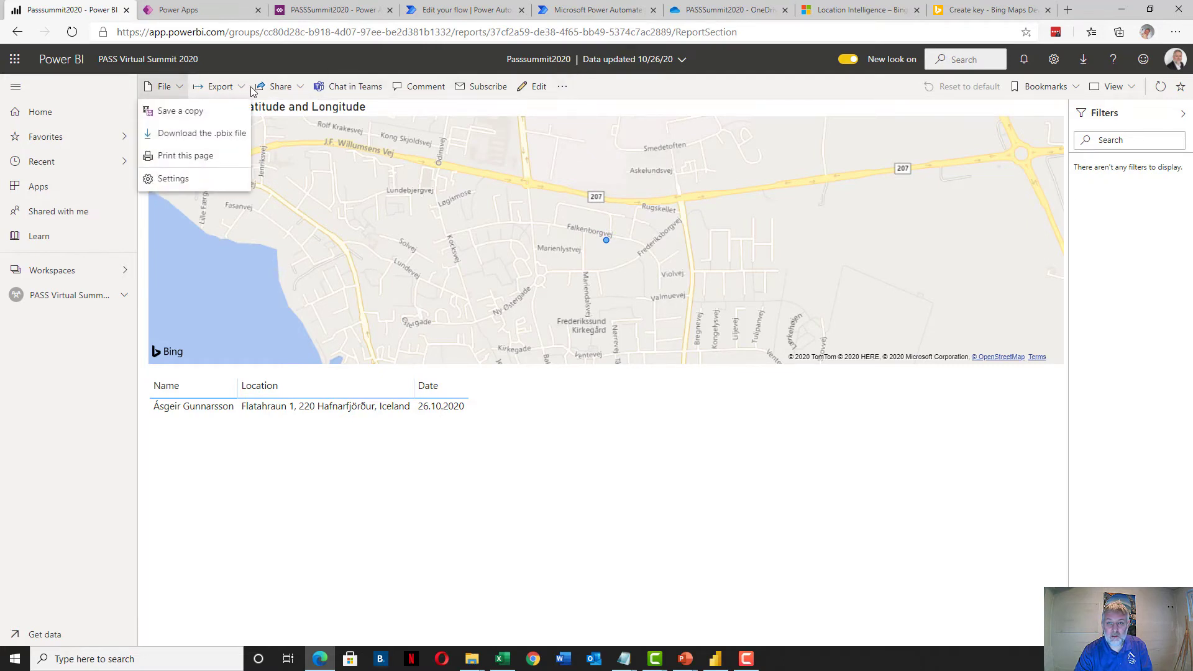
left_click(848, 101)
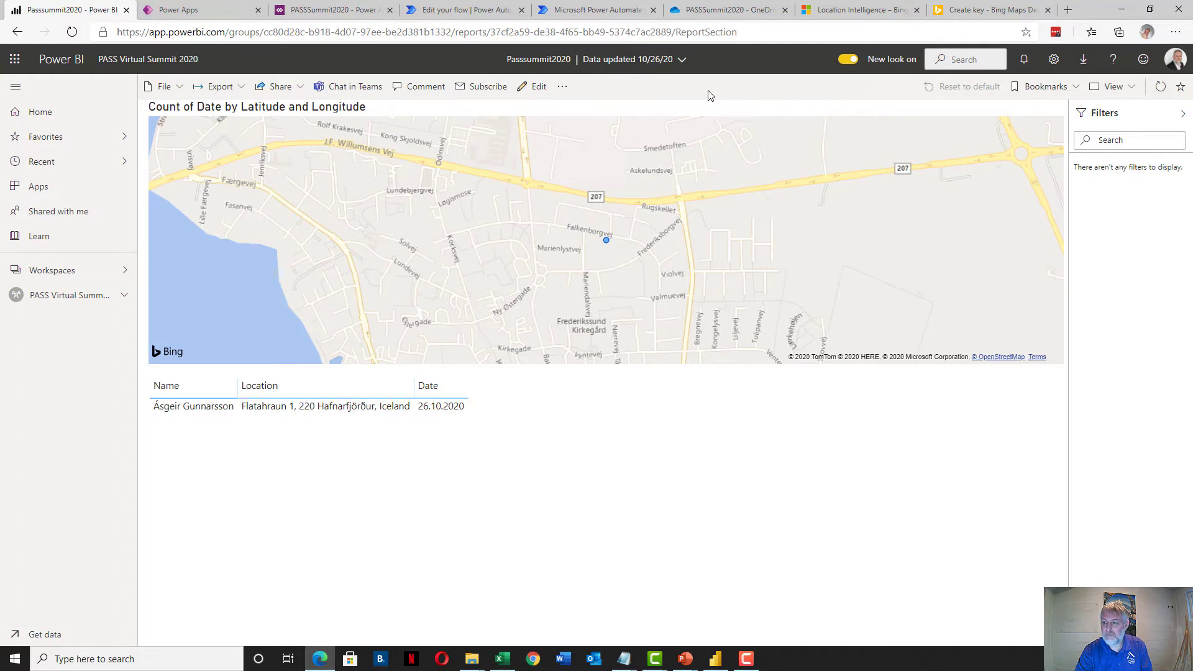
left_click(684, 28)
key("Return")
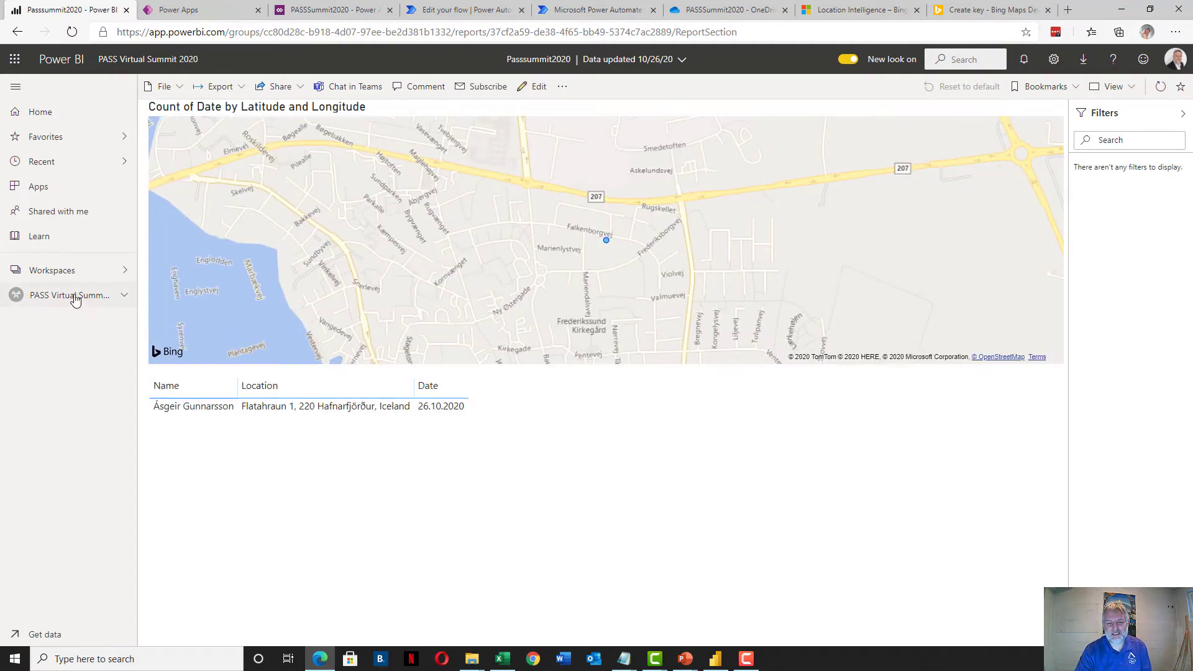
Manually refresh the Passsummit2020 dataset in PASS Virtual Summit 2020, then reopen its report
left_click(72, 295)
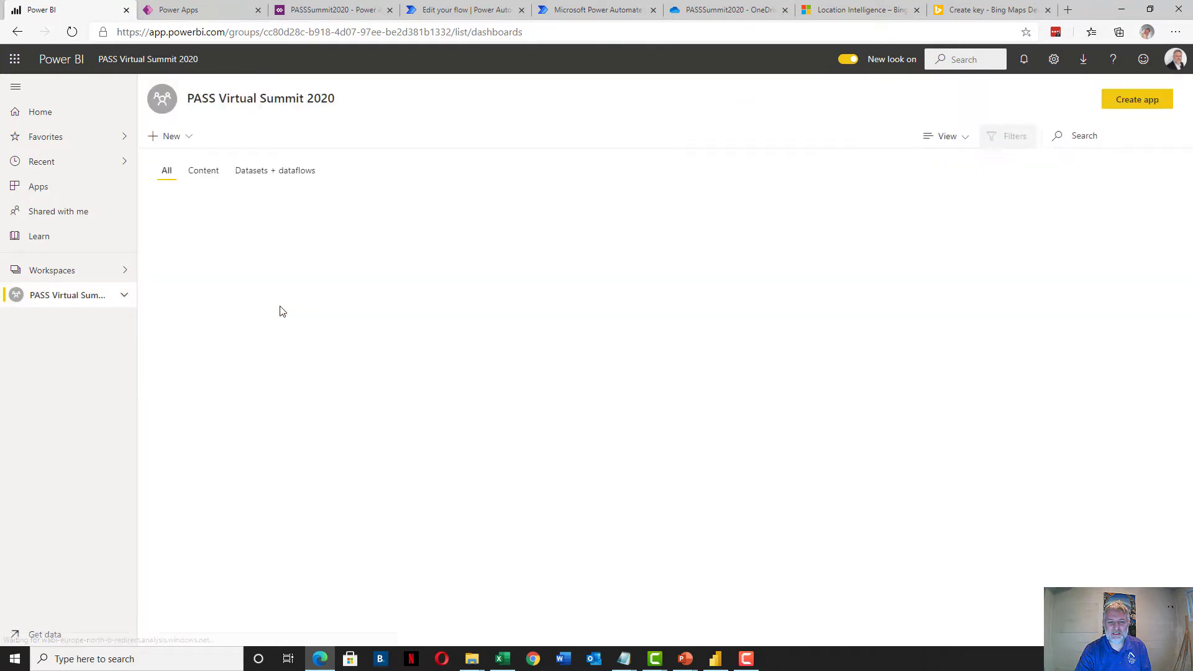
left_click(343, 267)
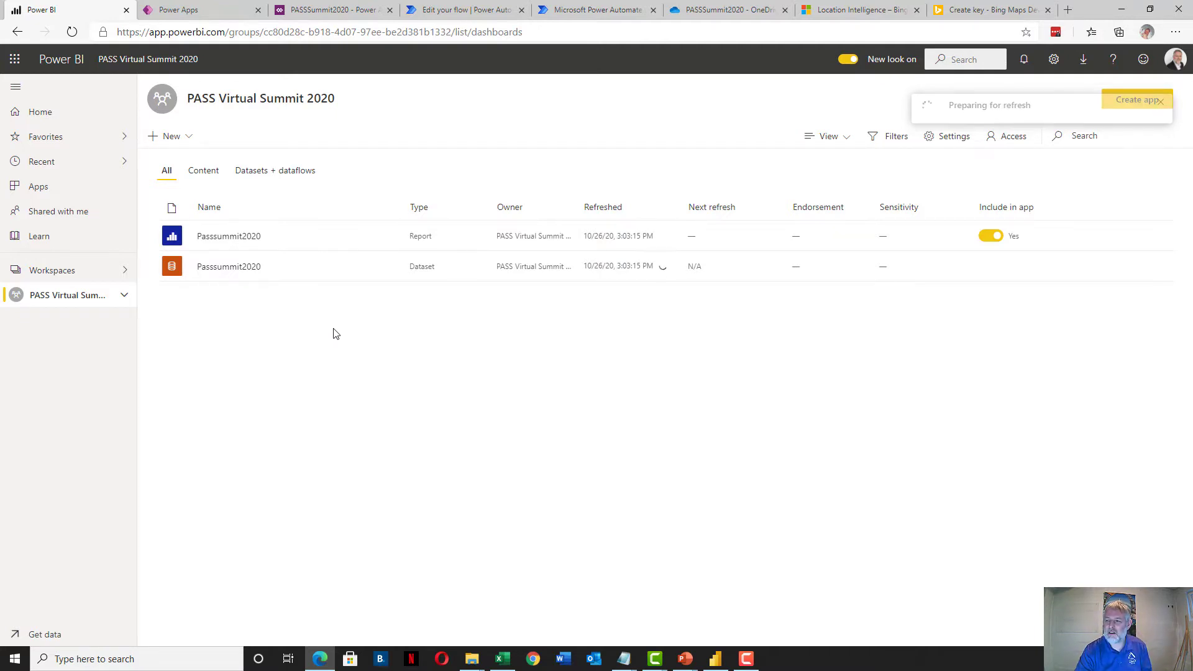
left_click(228, 236)
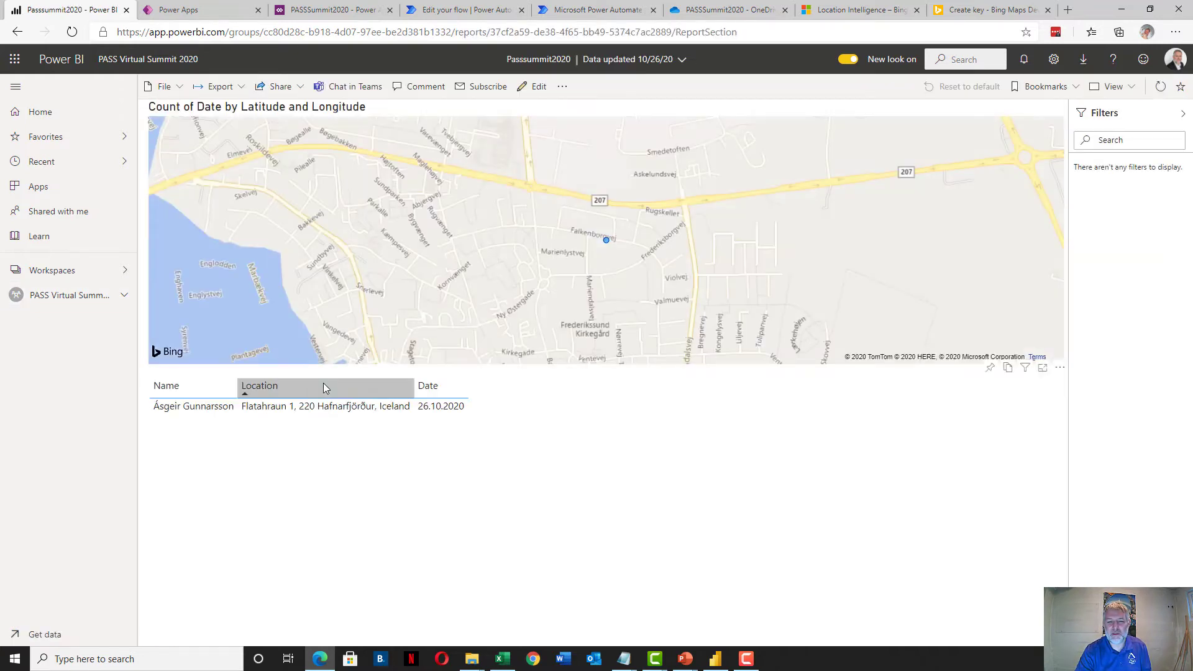
Refresh the report visuals, check the map's Falkenborgvej point, and select the Denmark/Iceland location table
left_click(1160, 86)
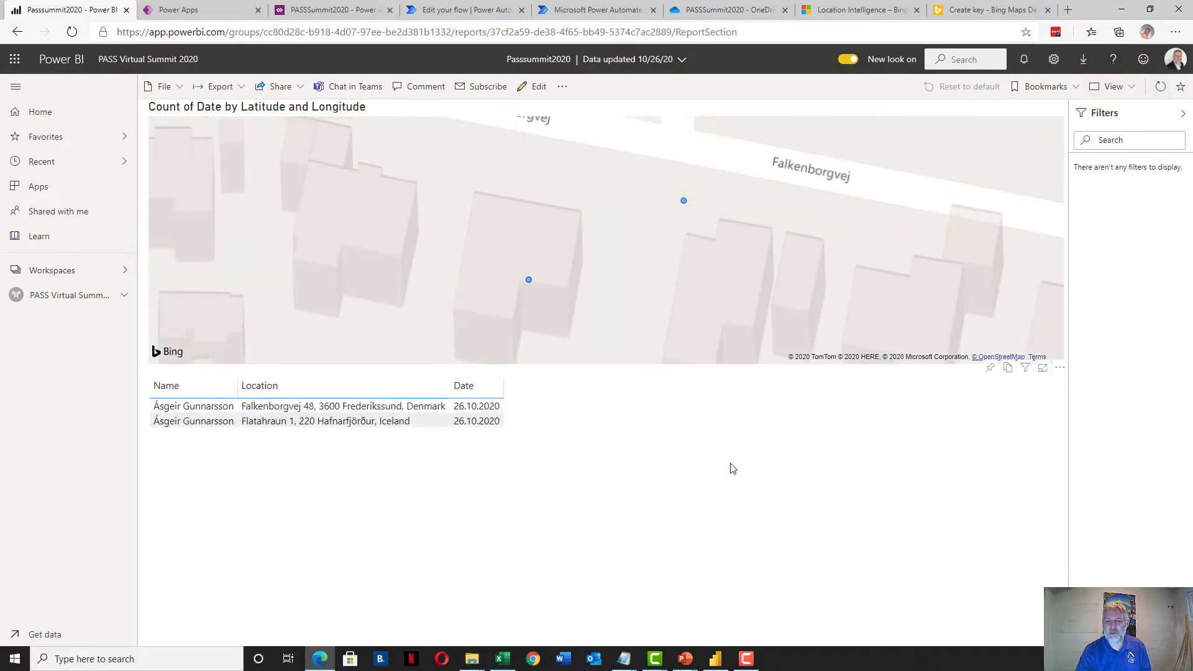
scroll(694, 321, "down", 5)
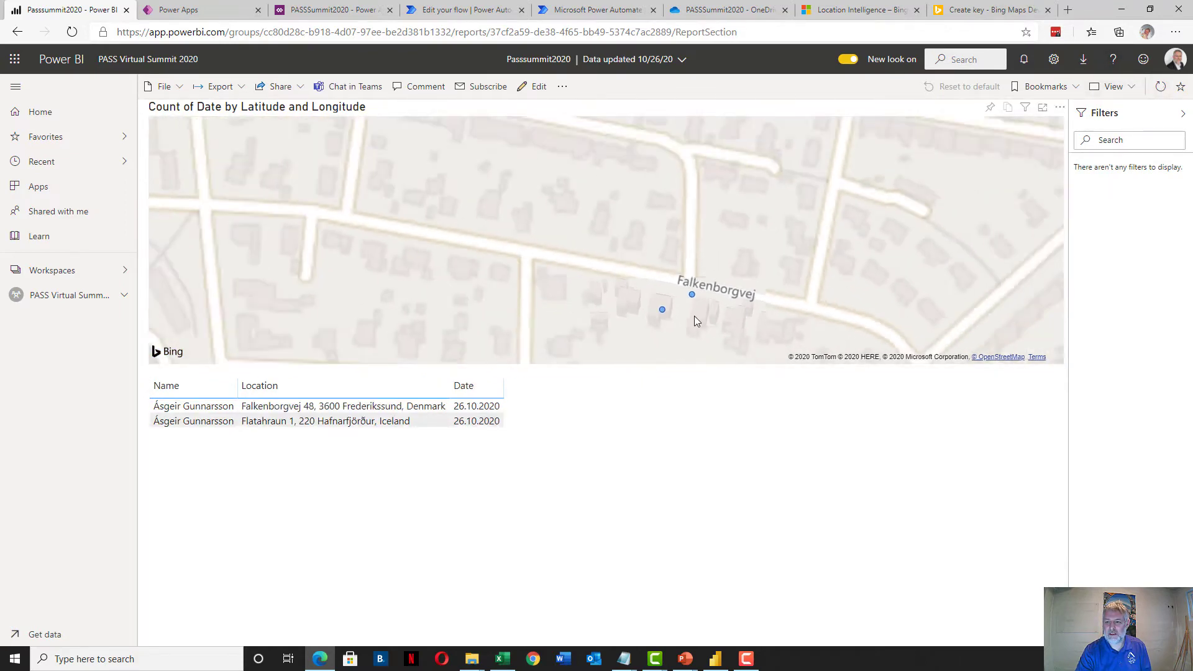
scroll(727, 319, "up", 4)
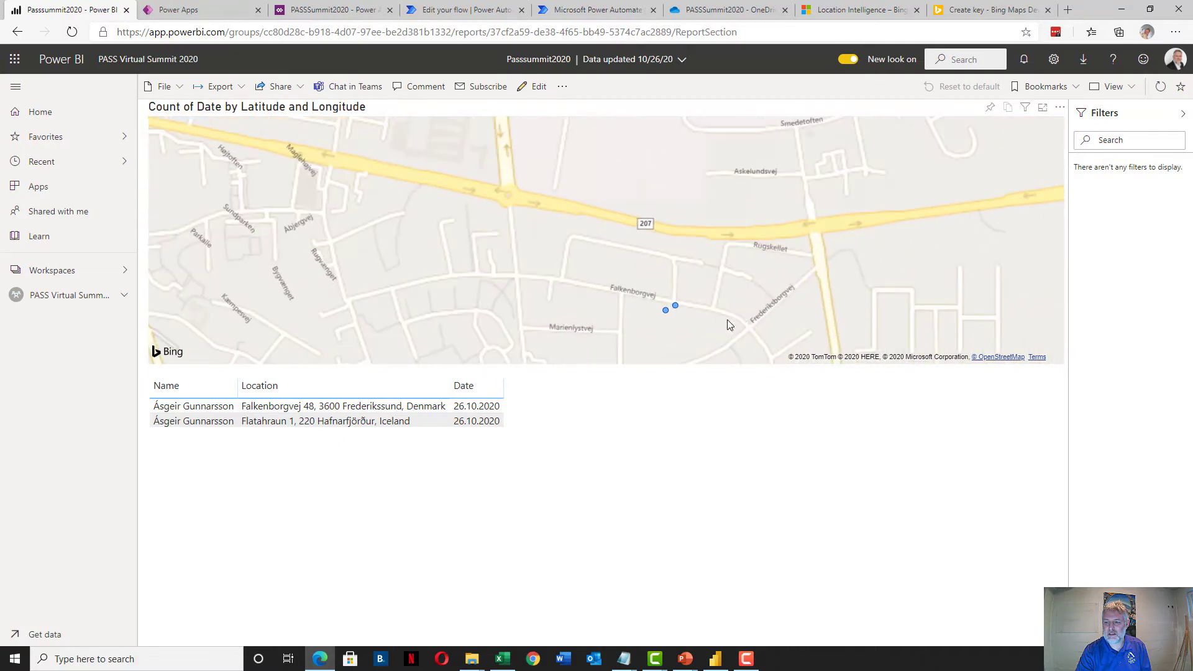
scroll(727, 319, "down", 3)
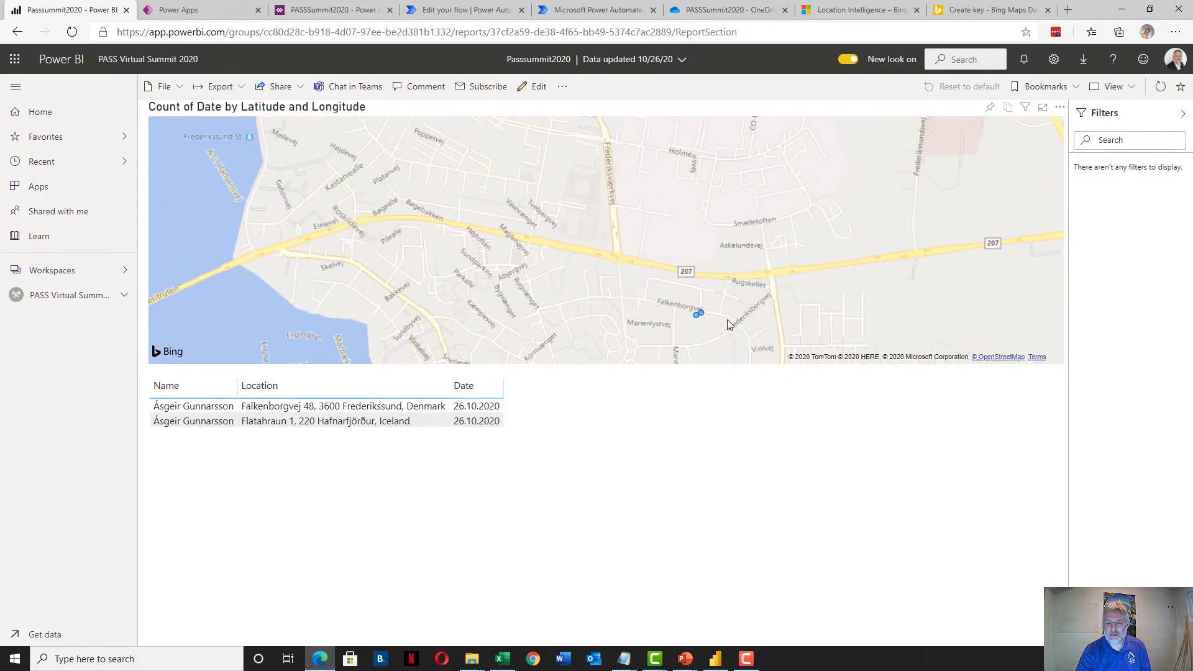
scroll(728, 323, "down", 5)
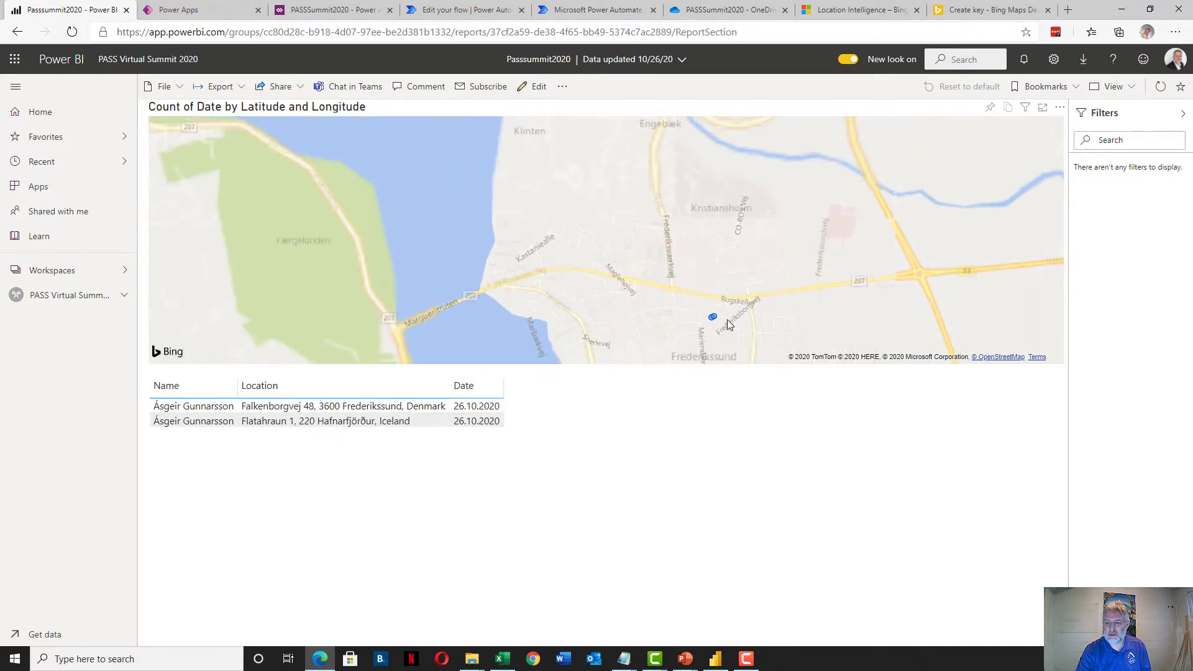
scroll(728, 323, "up", 5)
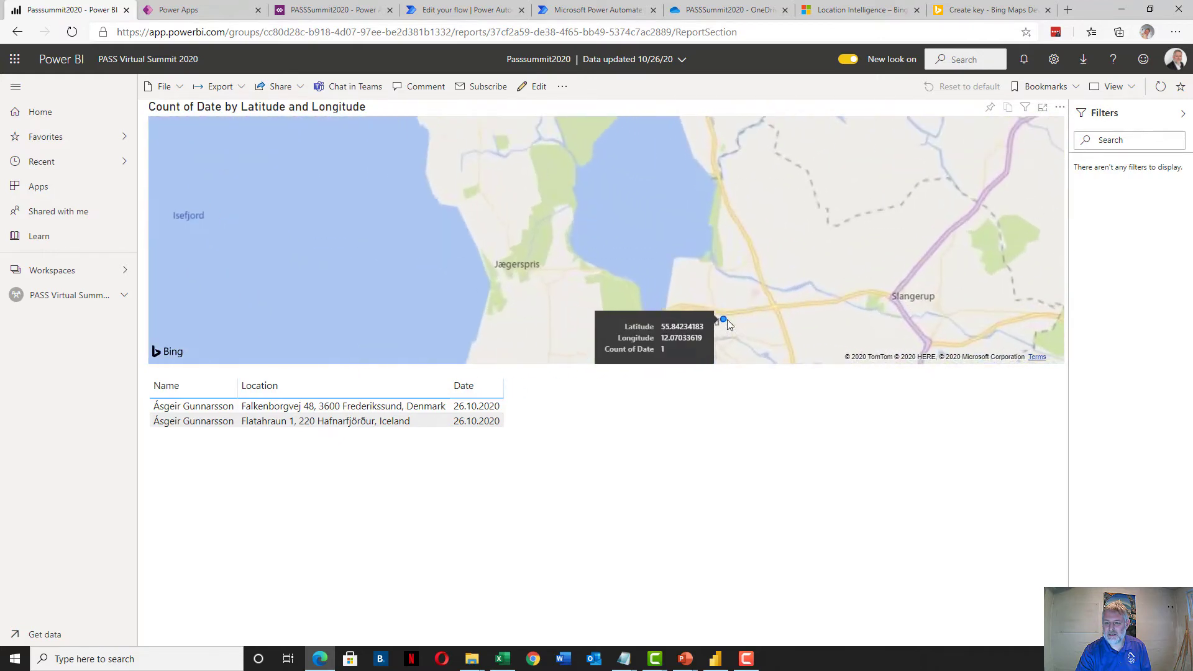
scroll(727, 320, "up", 4)
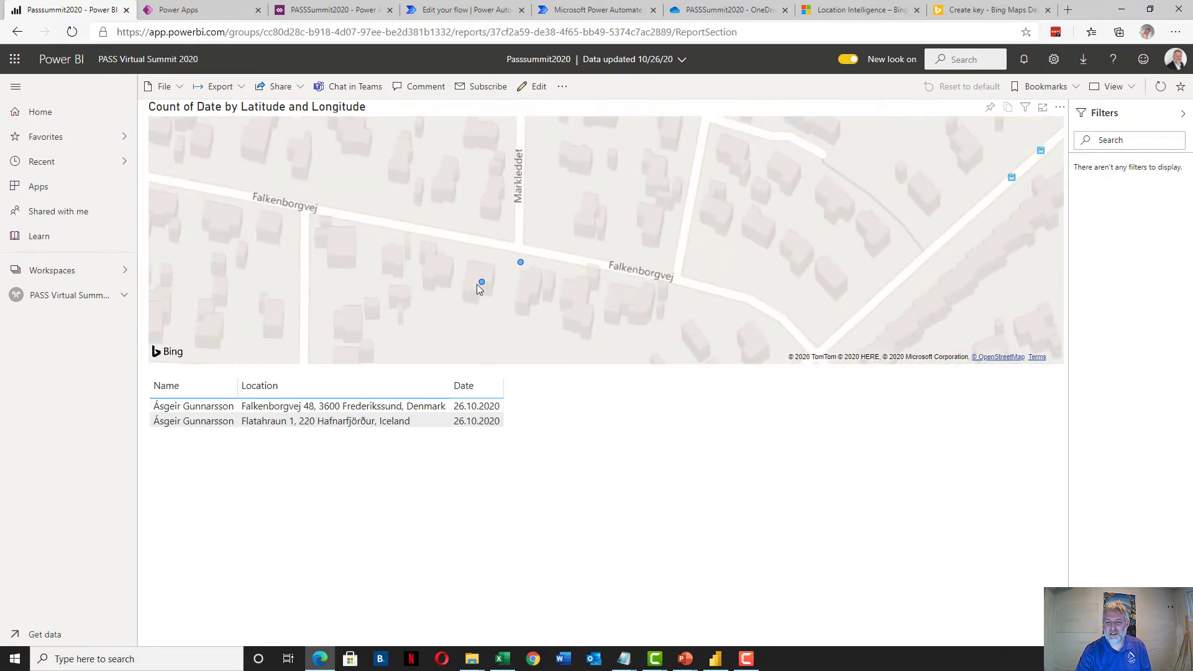
mouse_move(480, 284)
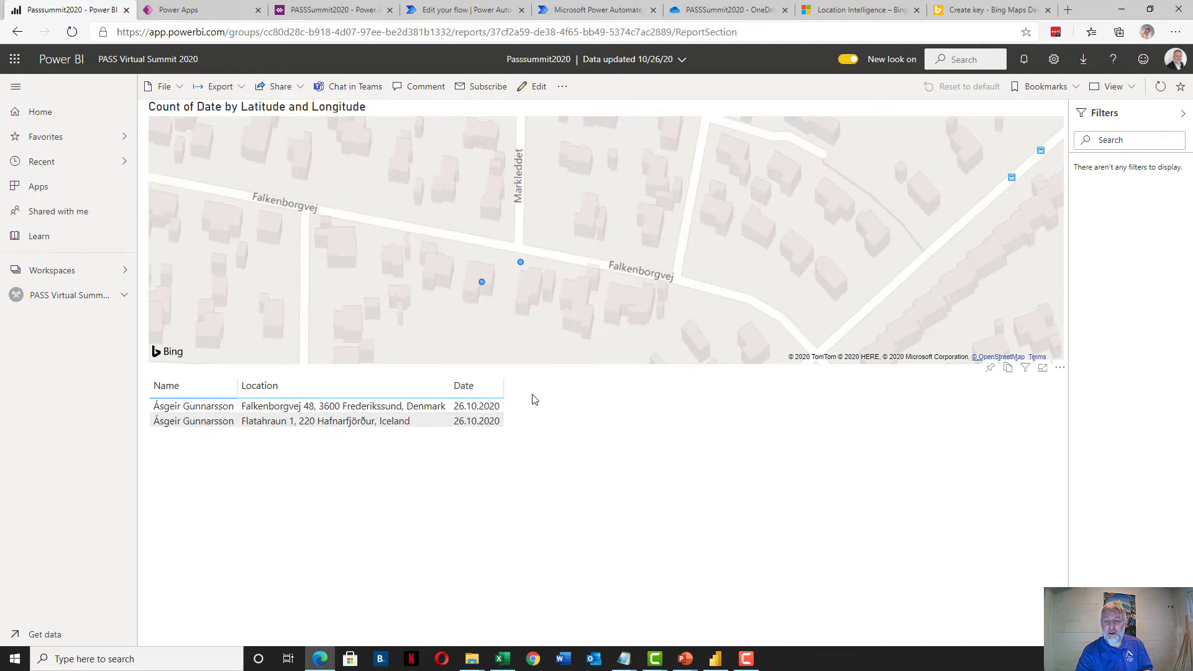
left_click(606, 428)
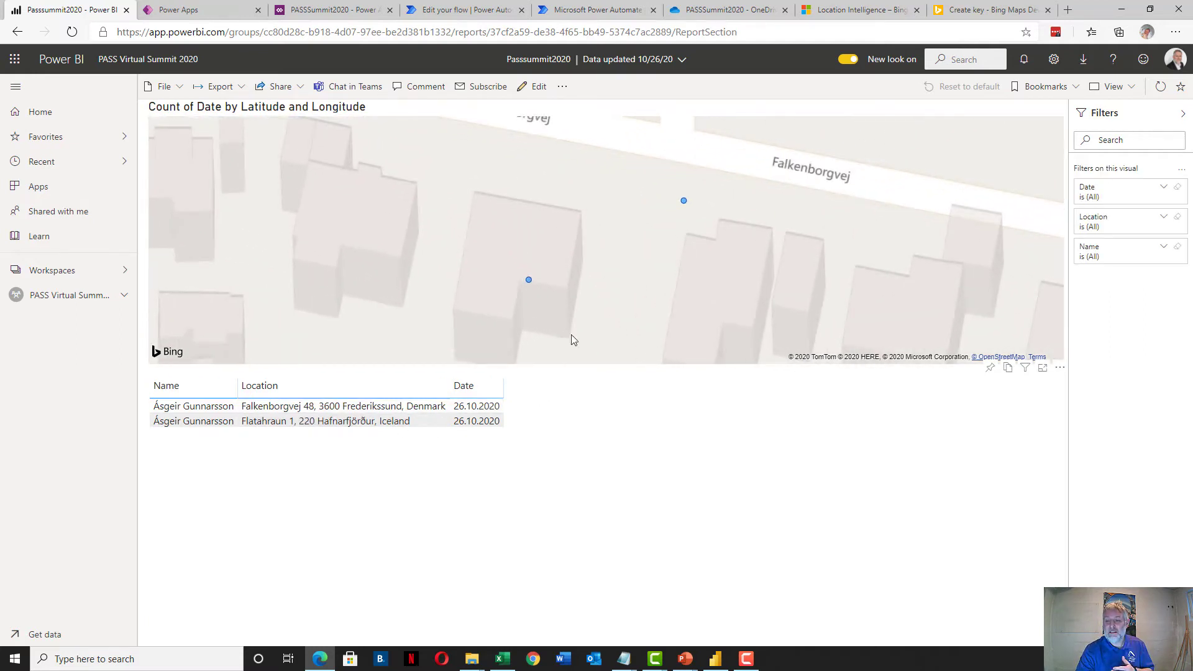